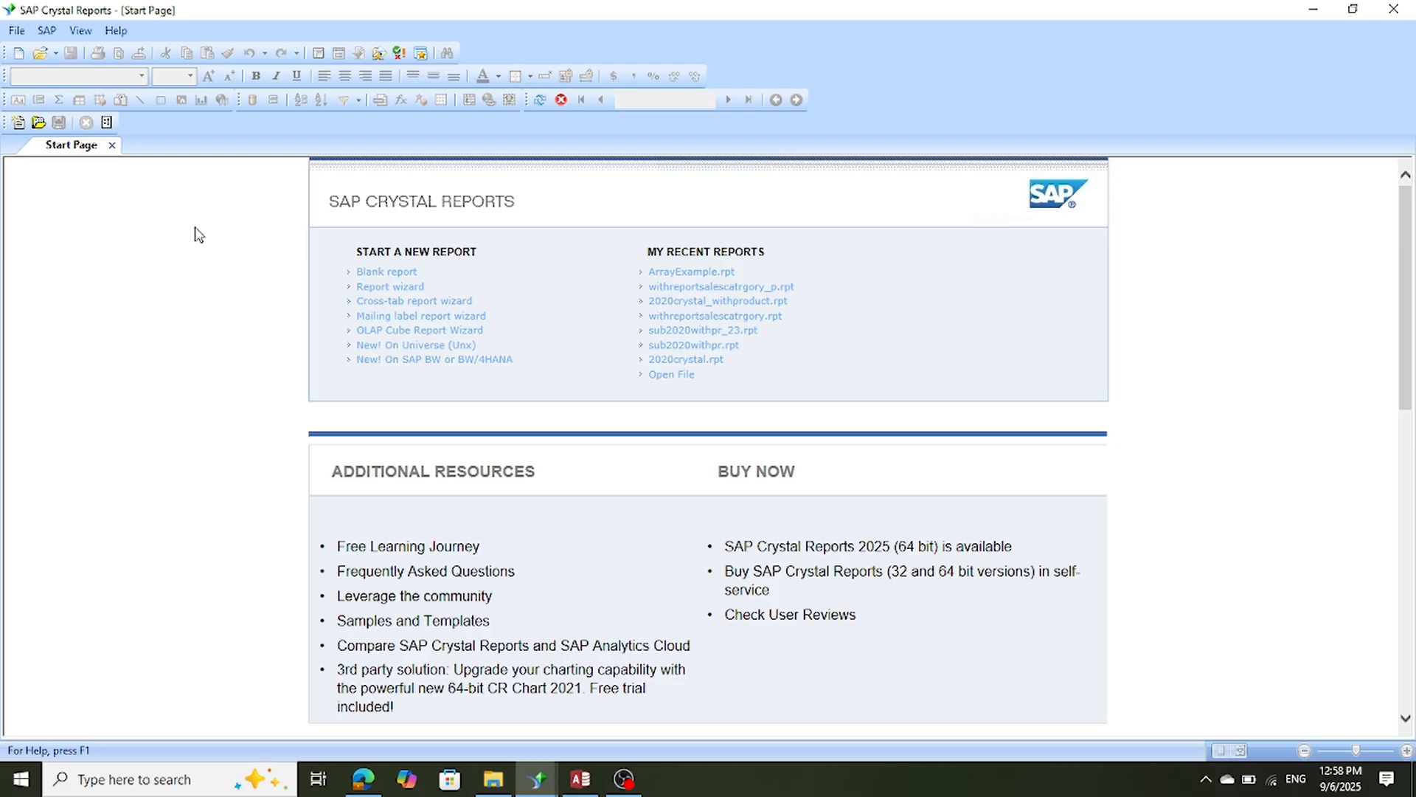
Start a new standard report and widen the report creation wizard window.
click(17, 31)
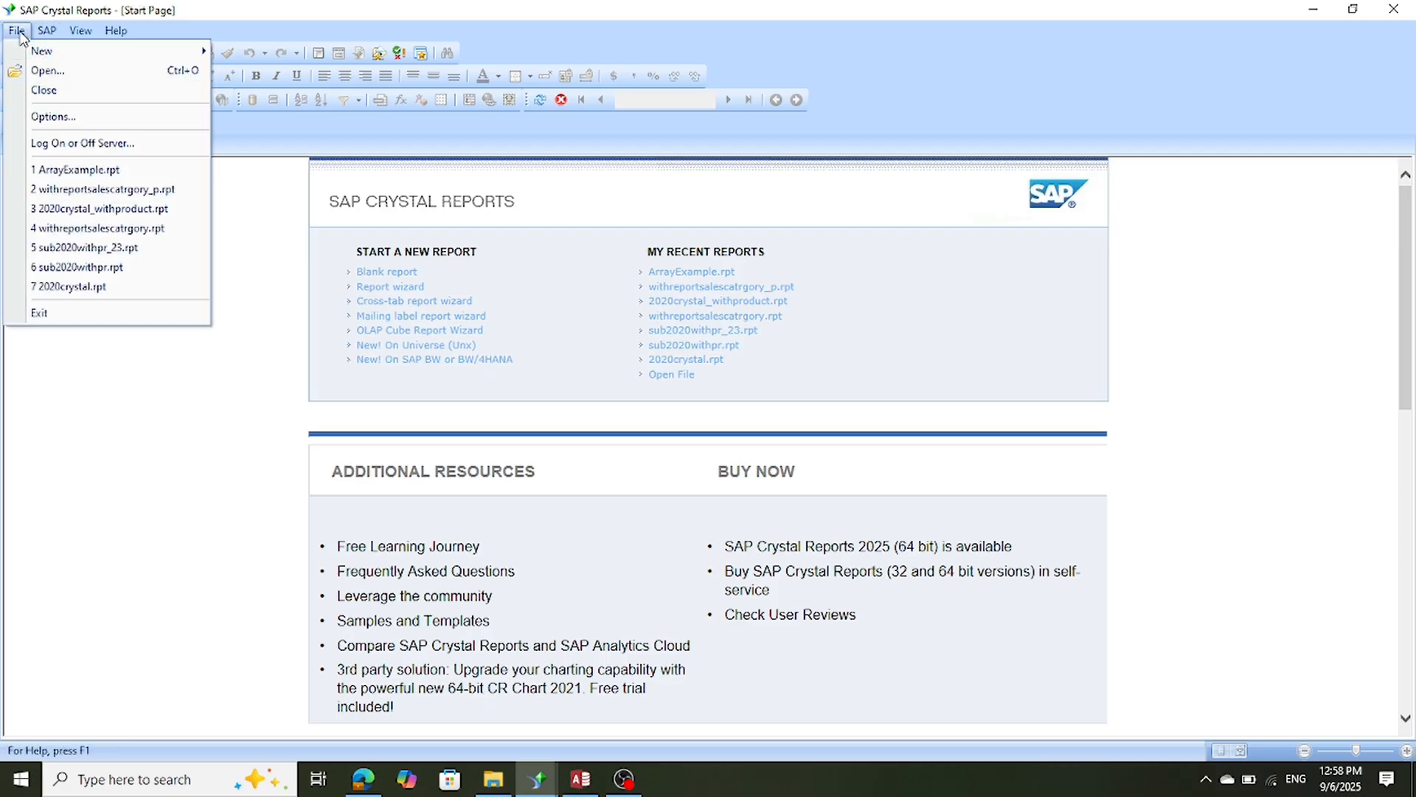
mouse_move(45, 50)
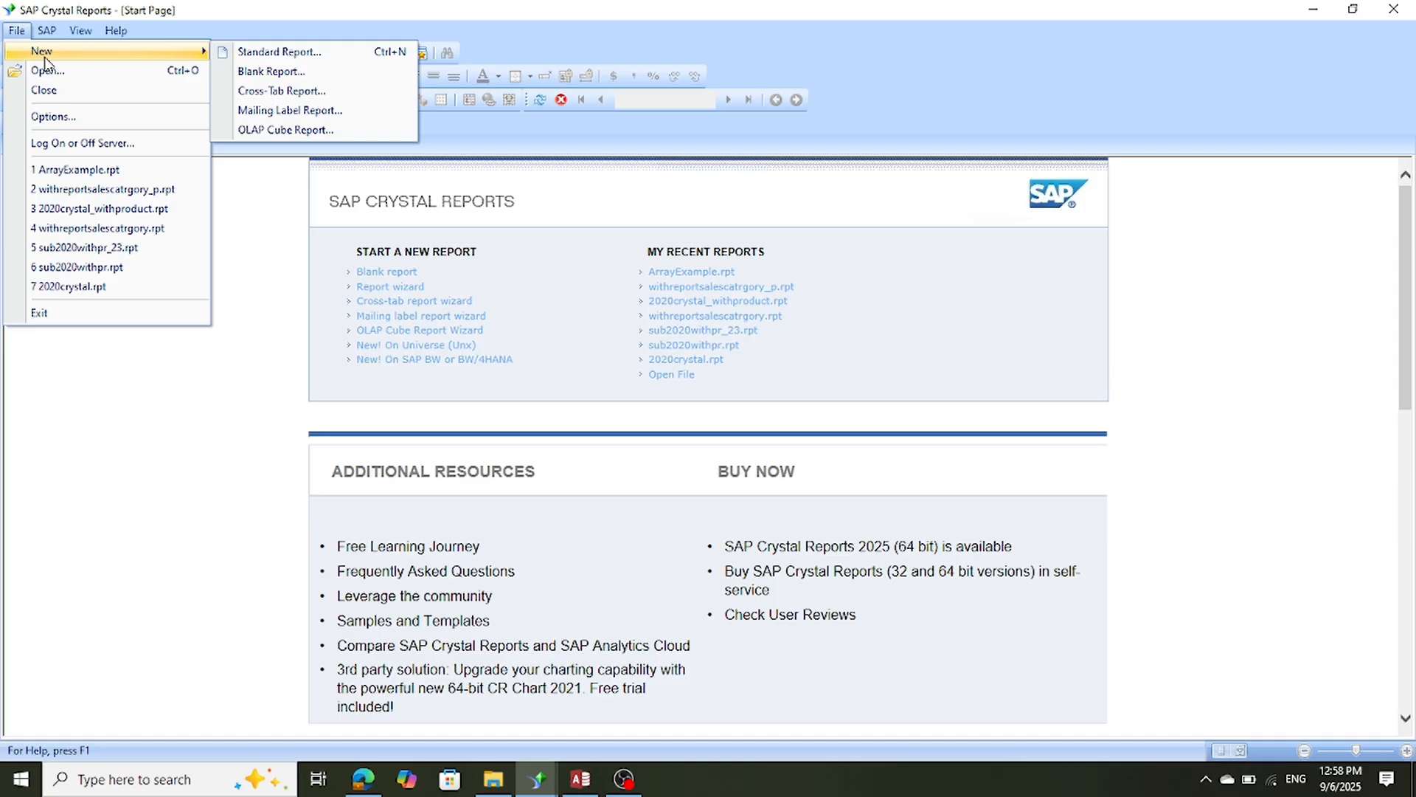
click(246, 52)
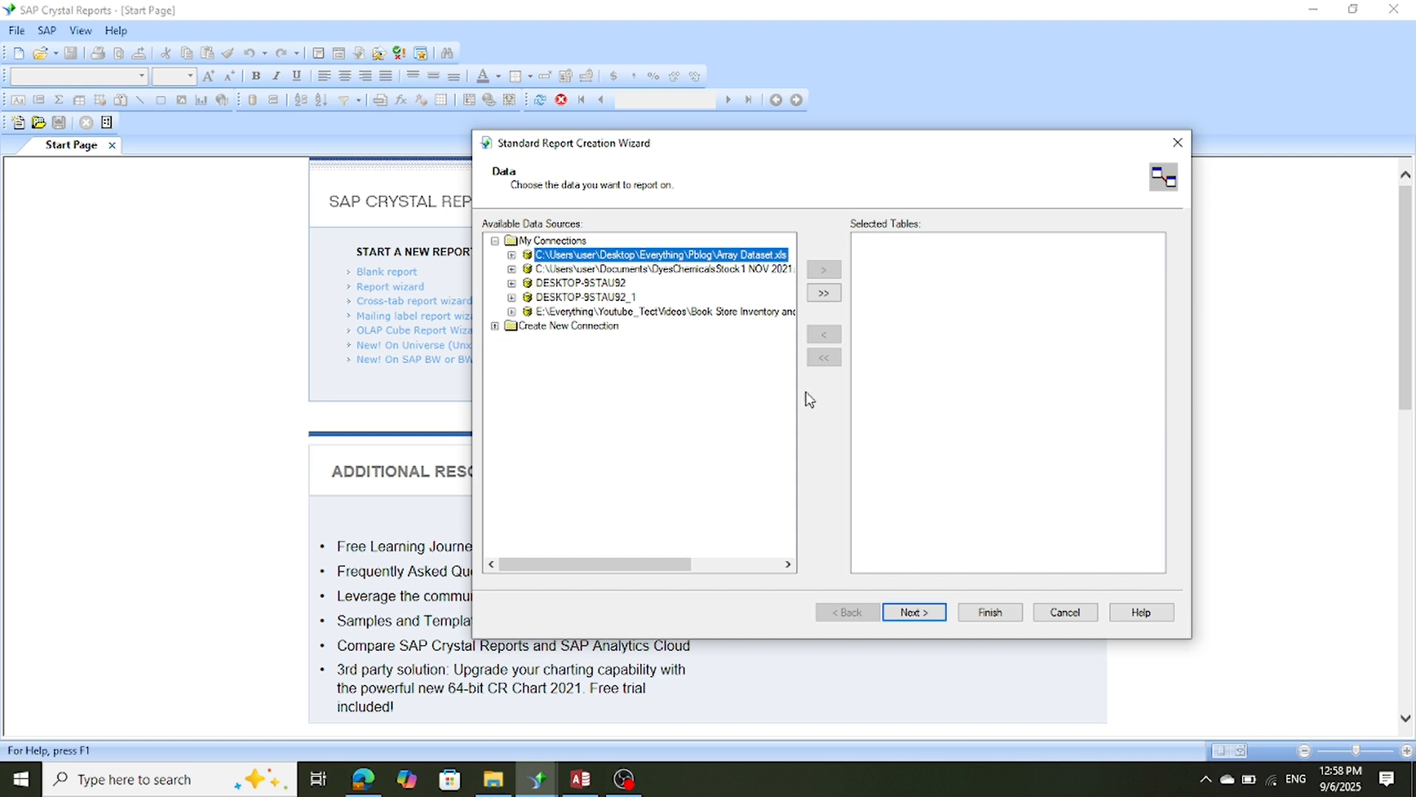
drag(469, 426, 322, 434)
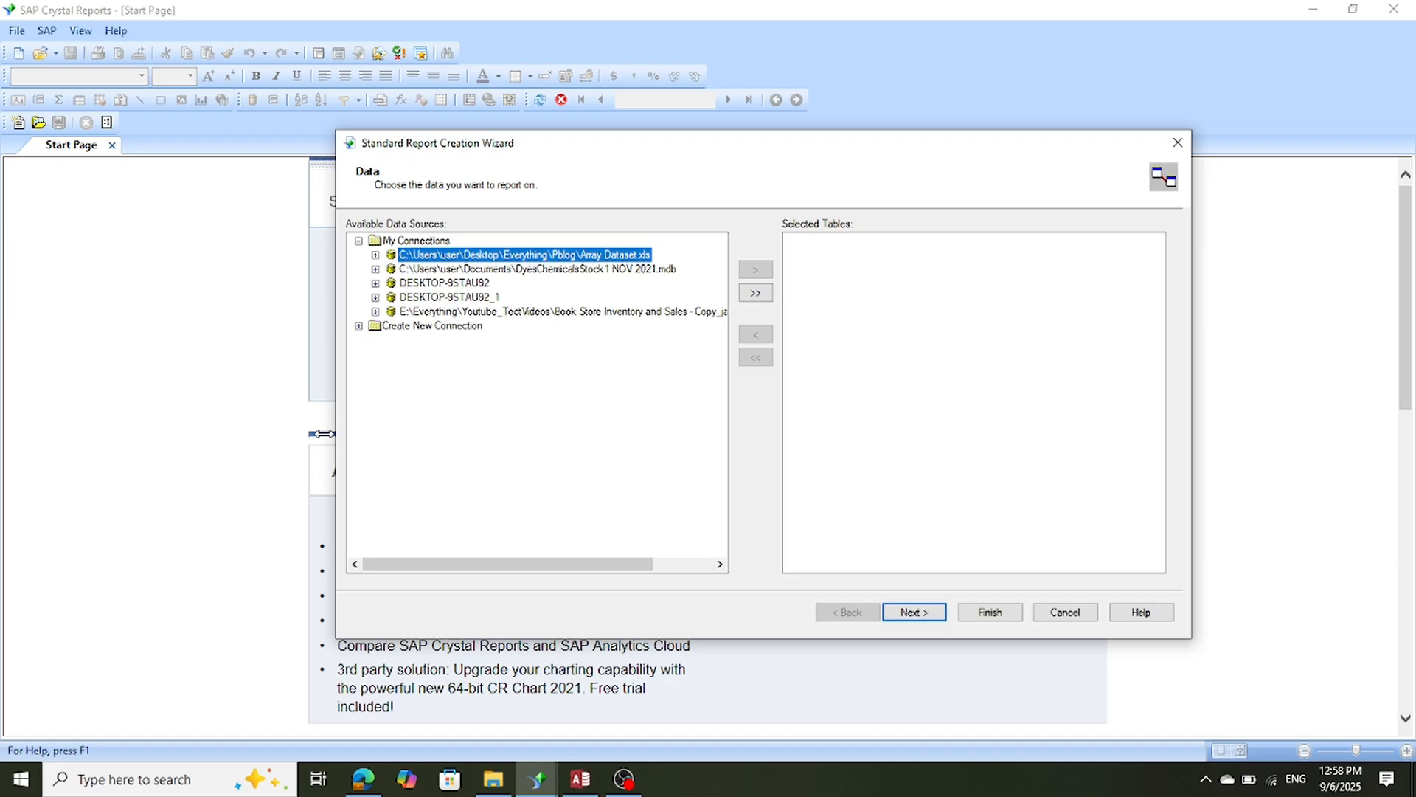
drag(325, 434, 321, 434)
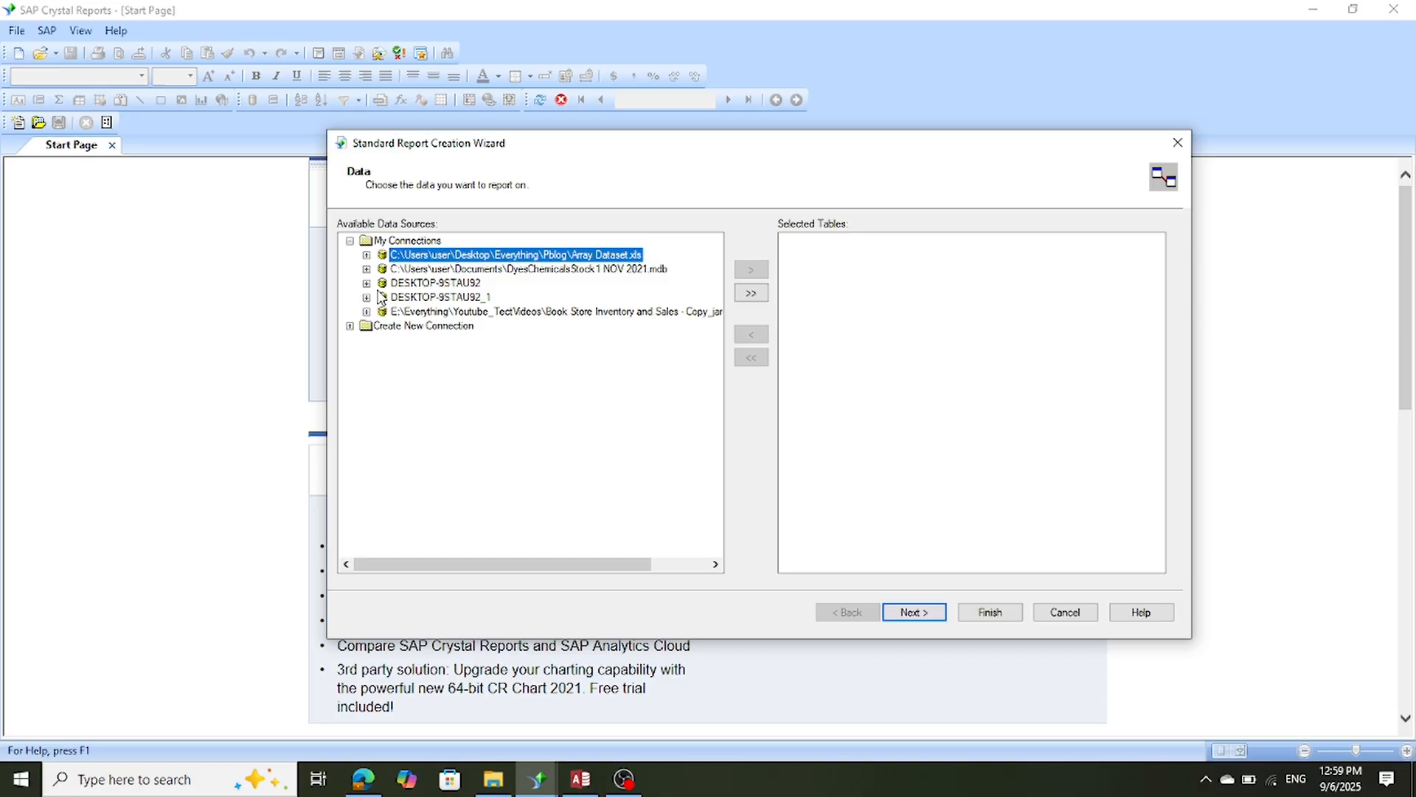
Make a new OLE DB (ADO) connection with the Microsoft Office 12.0 Access Database Engine OLE DB Provider.
click(367, 311)
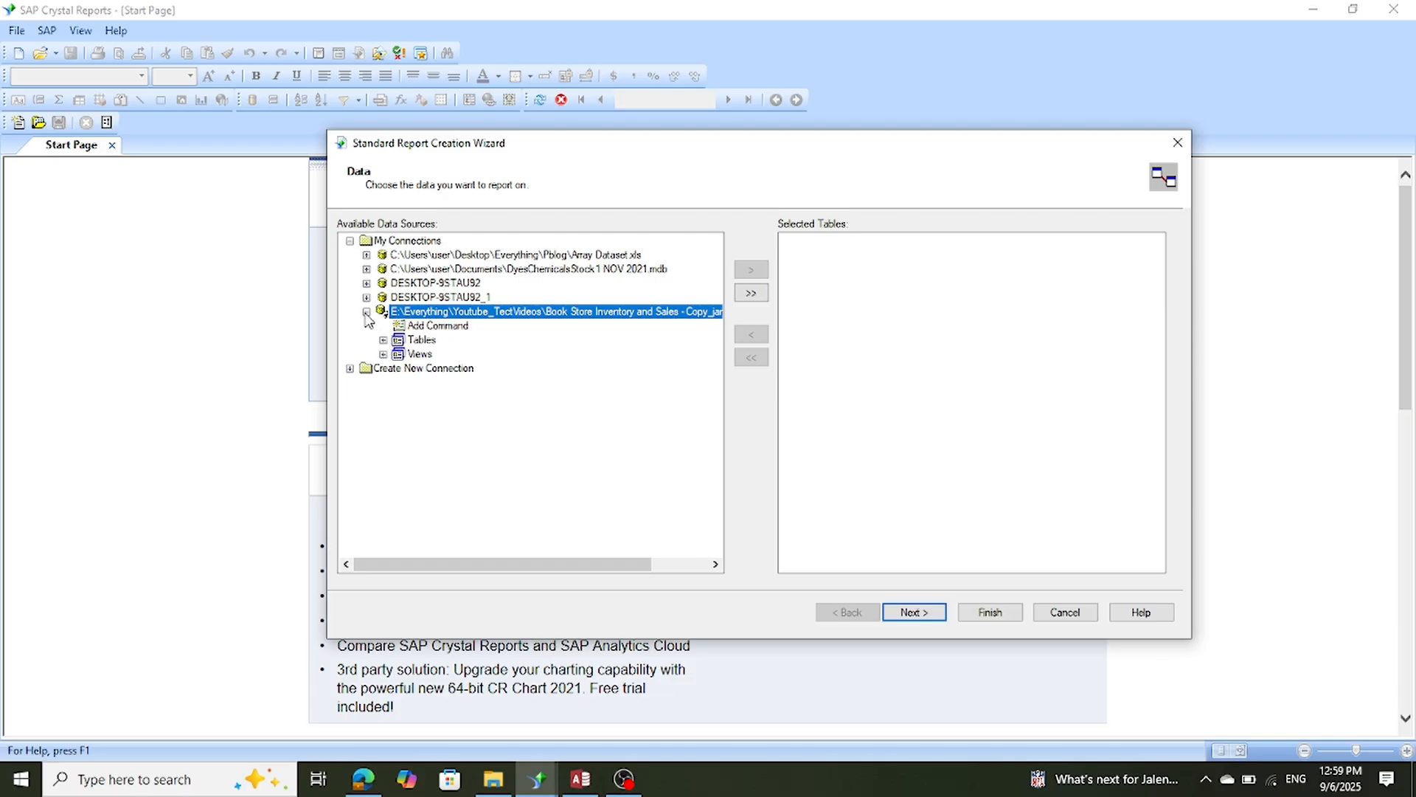
click(366, 312)
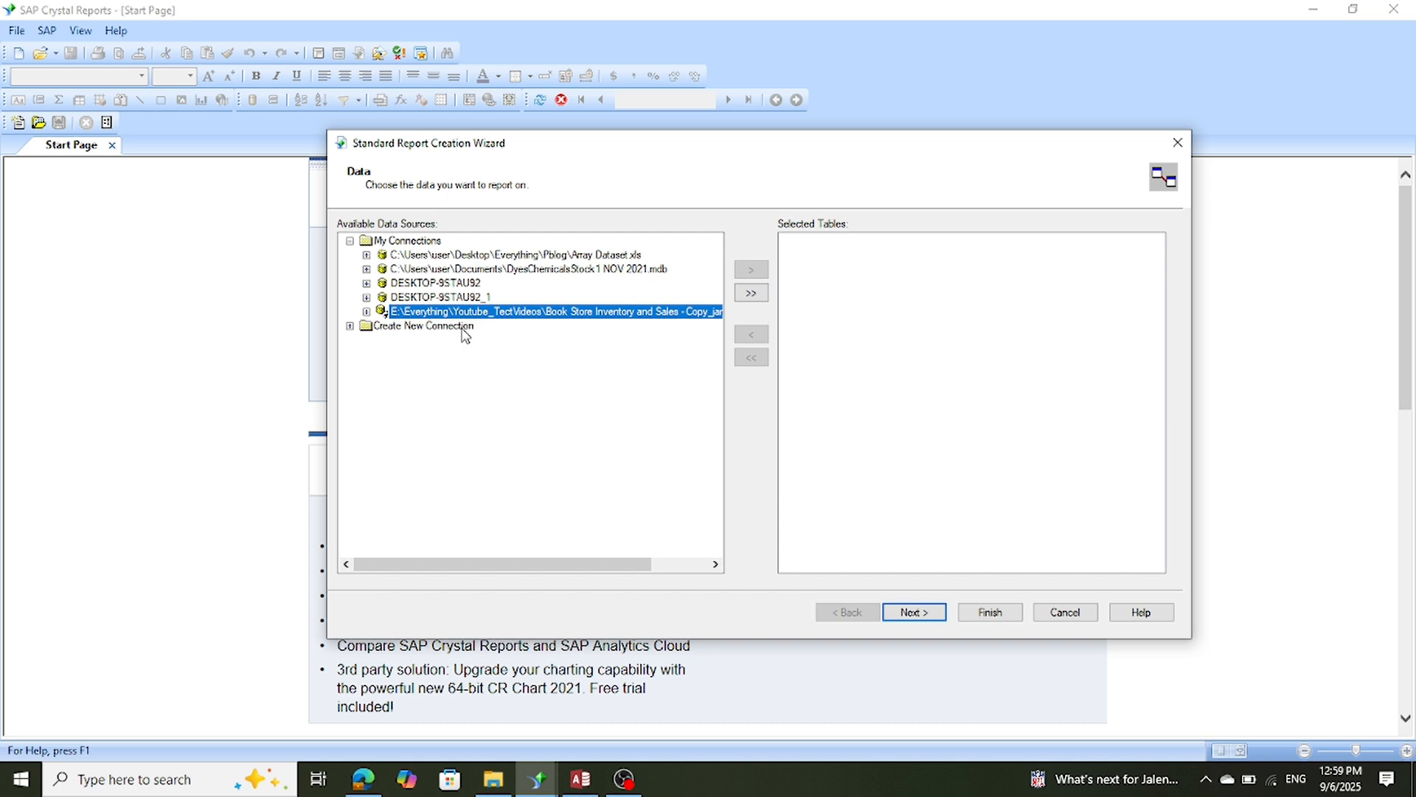
click(350, 327)
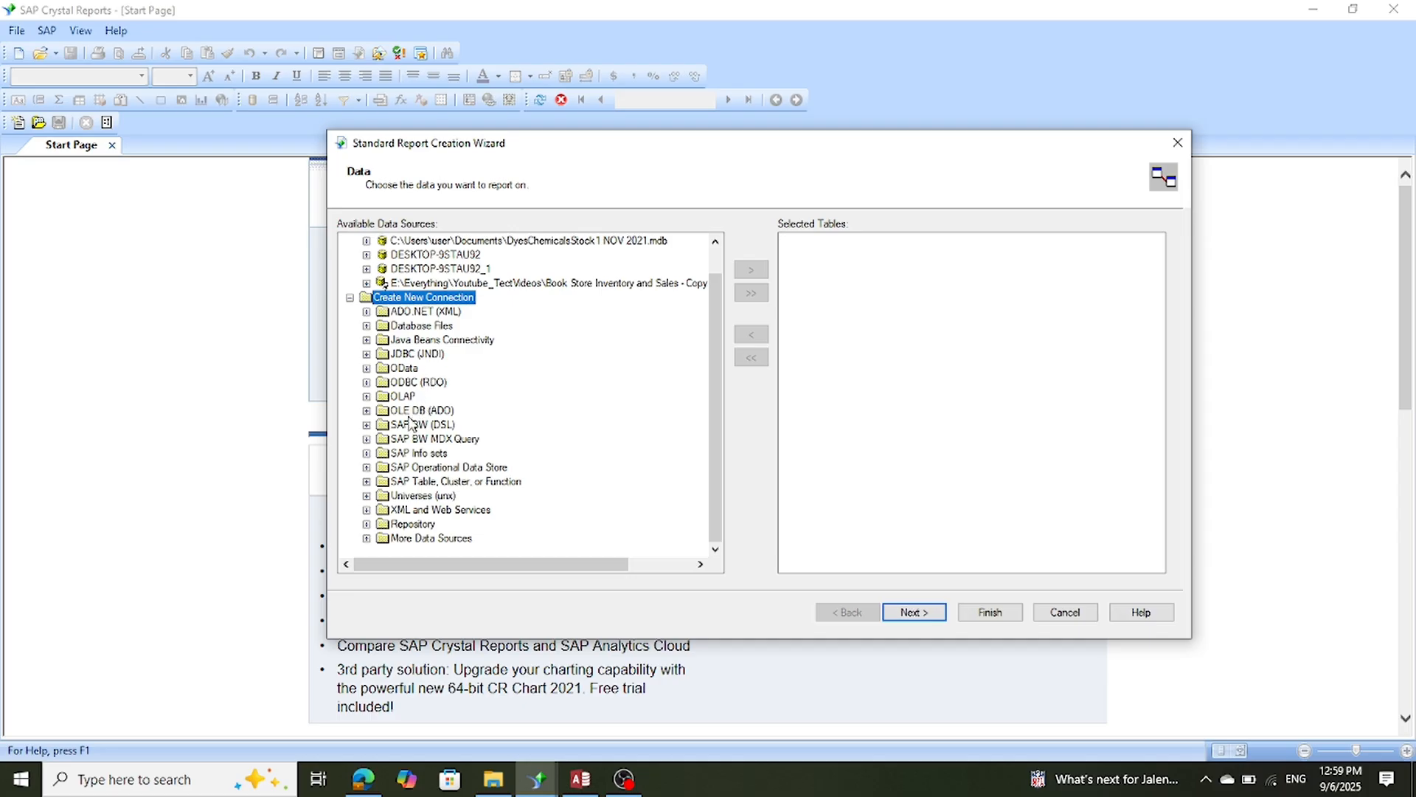
click(366, 411)
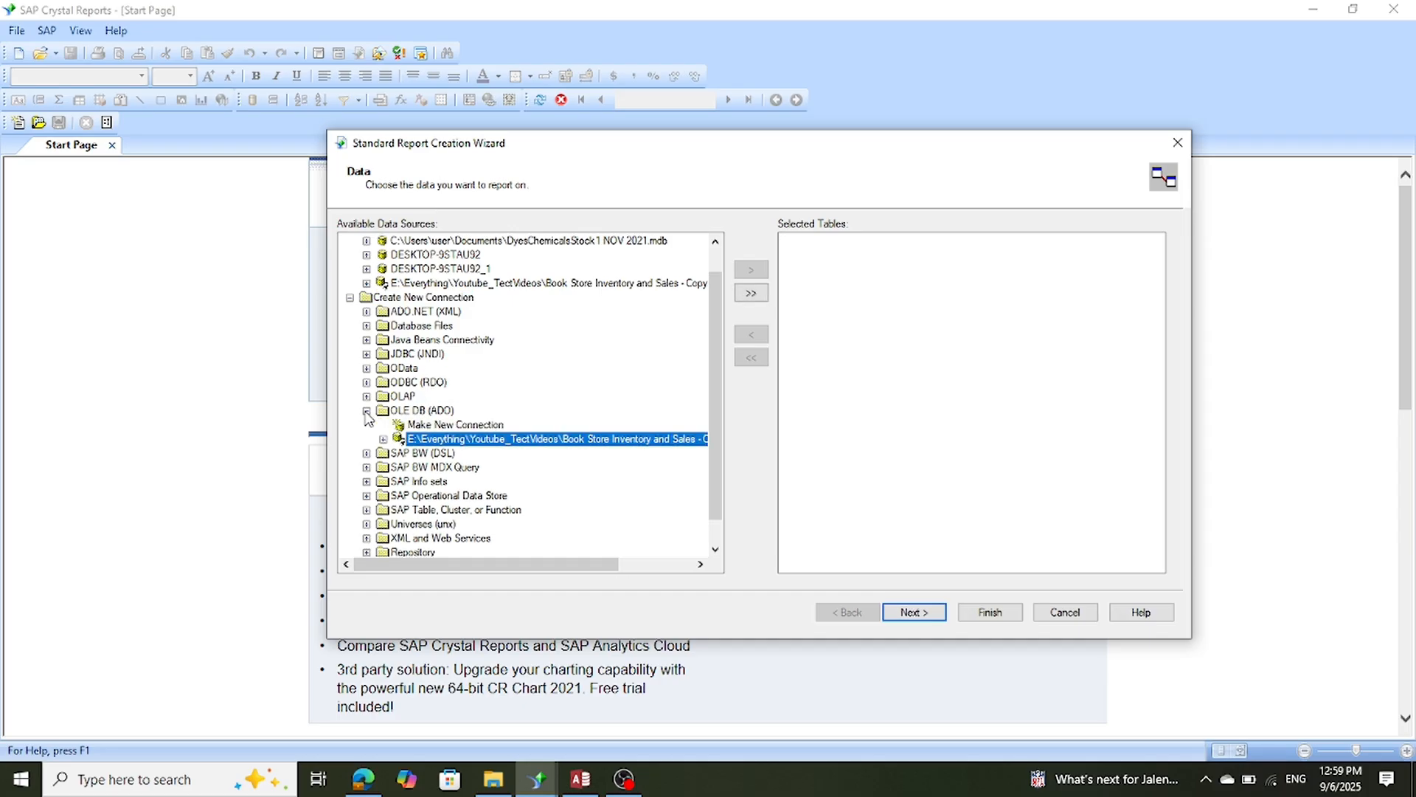
click(411, 426)
double_click(411, 426)
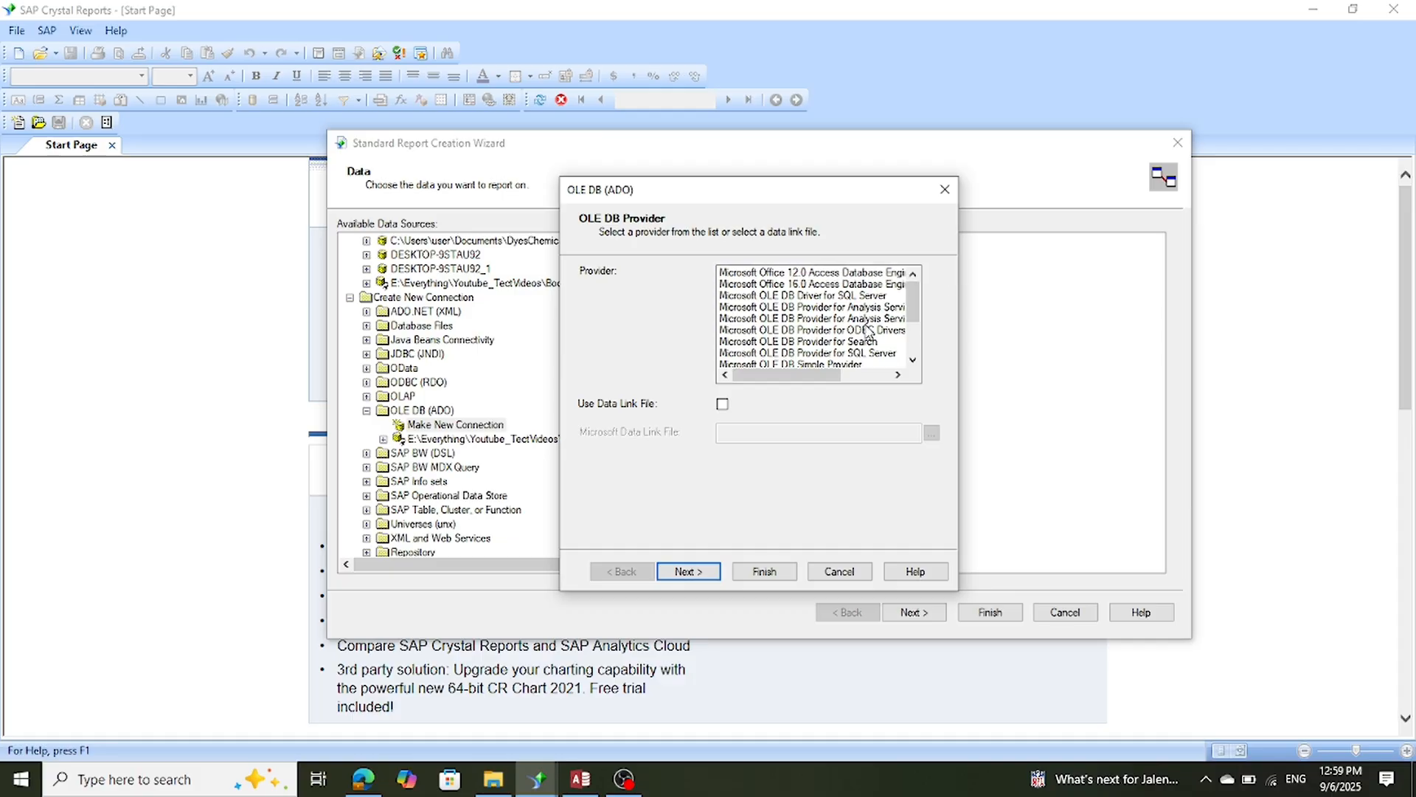
click(871, 375)
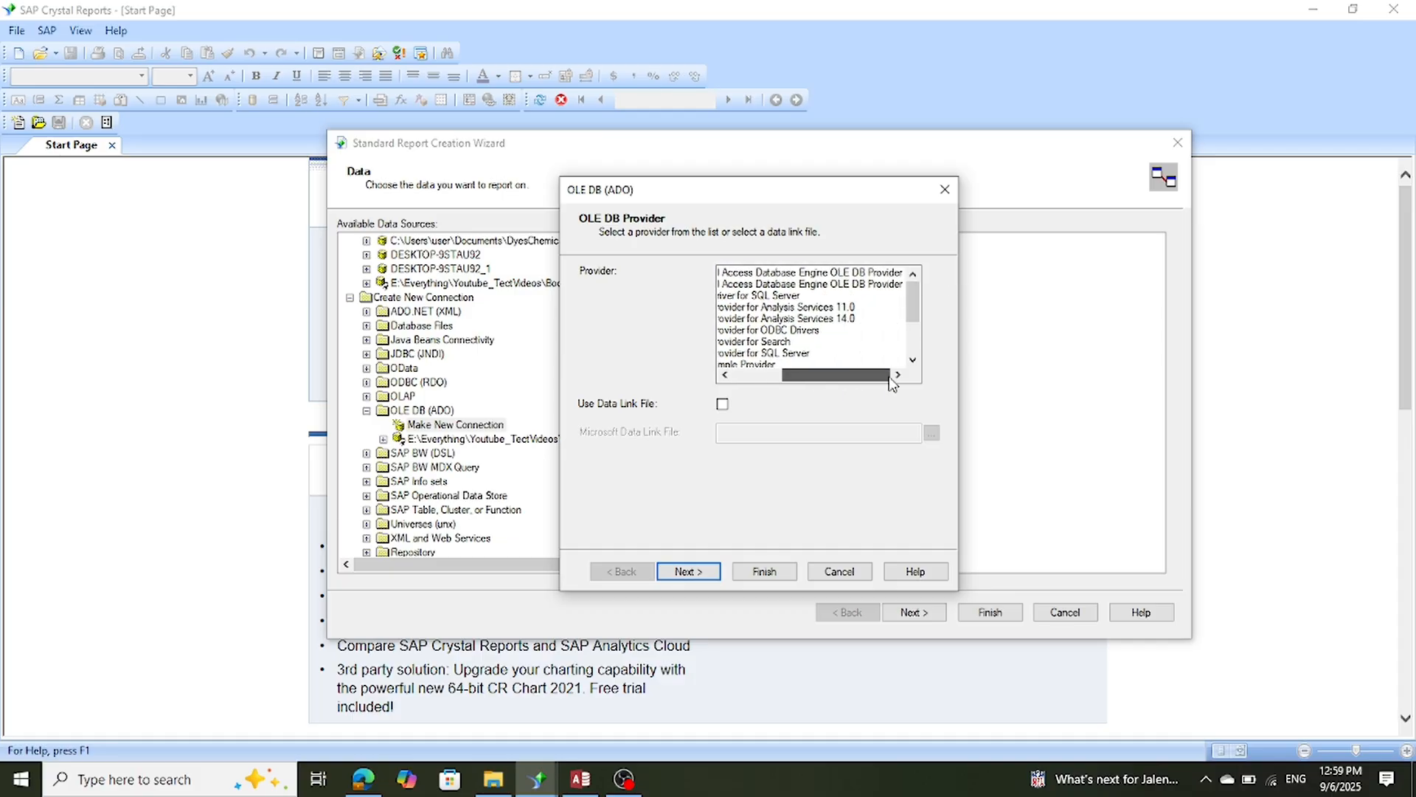
double_click(866, 276)
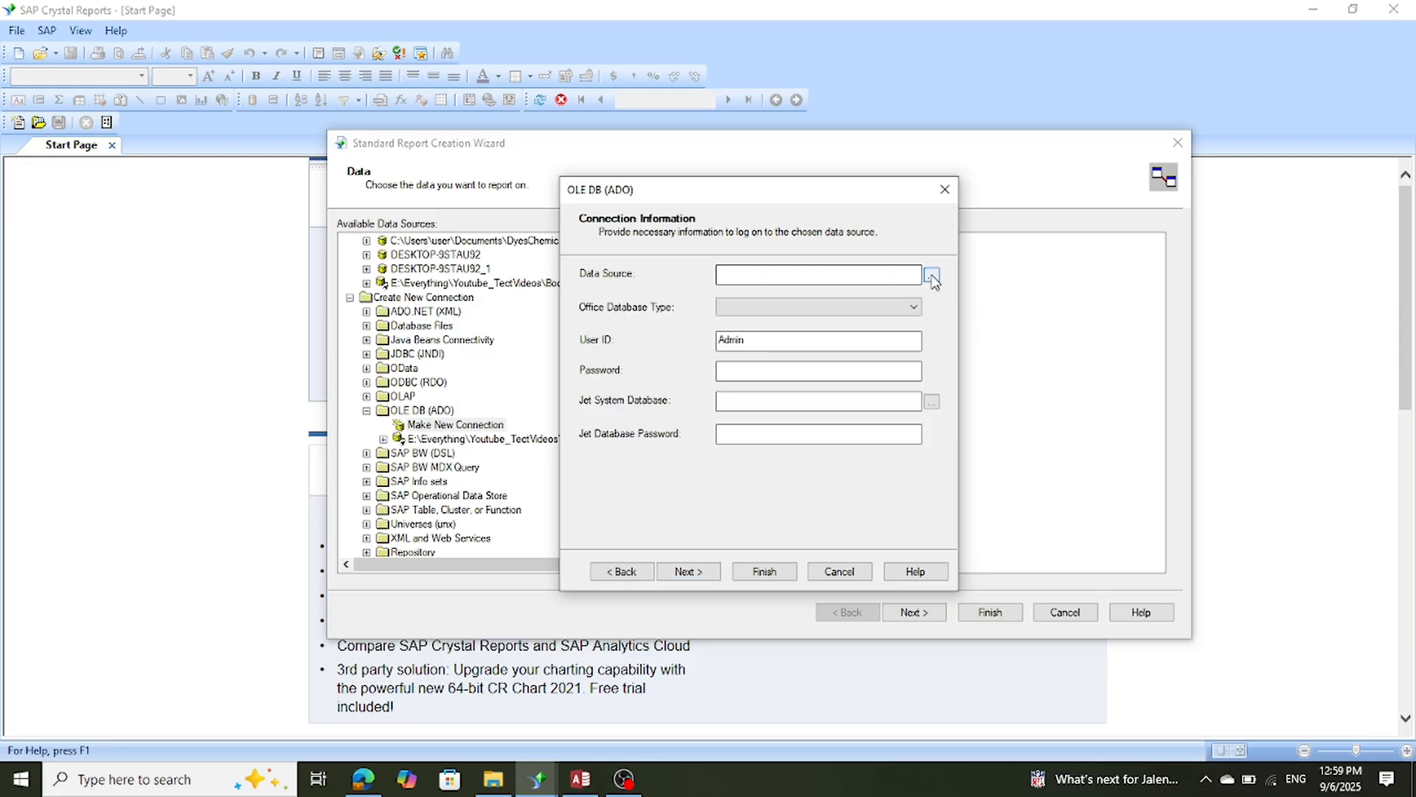
Choose the second Book Store Inventory and Sales database in the Youtube_TectVideos folder as data source and finish the connection with default properties.
click(932, 277)
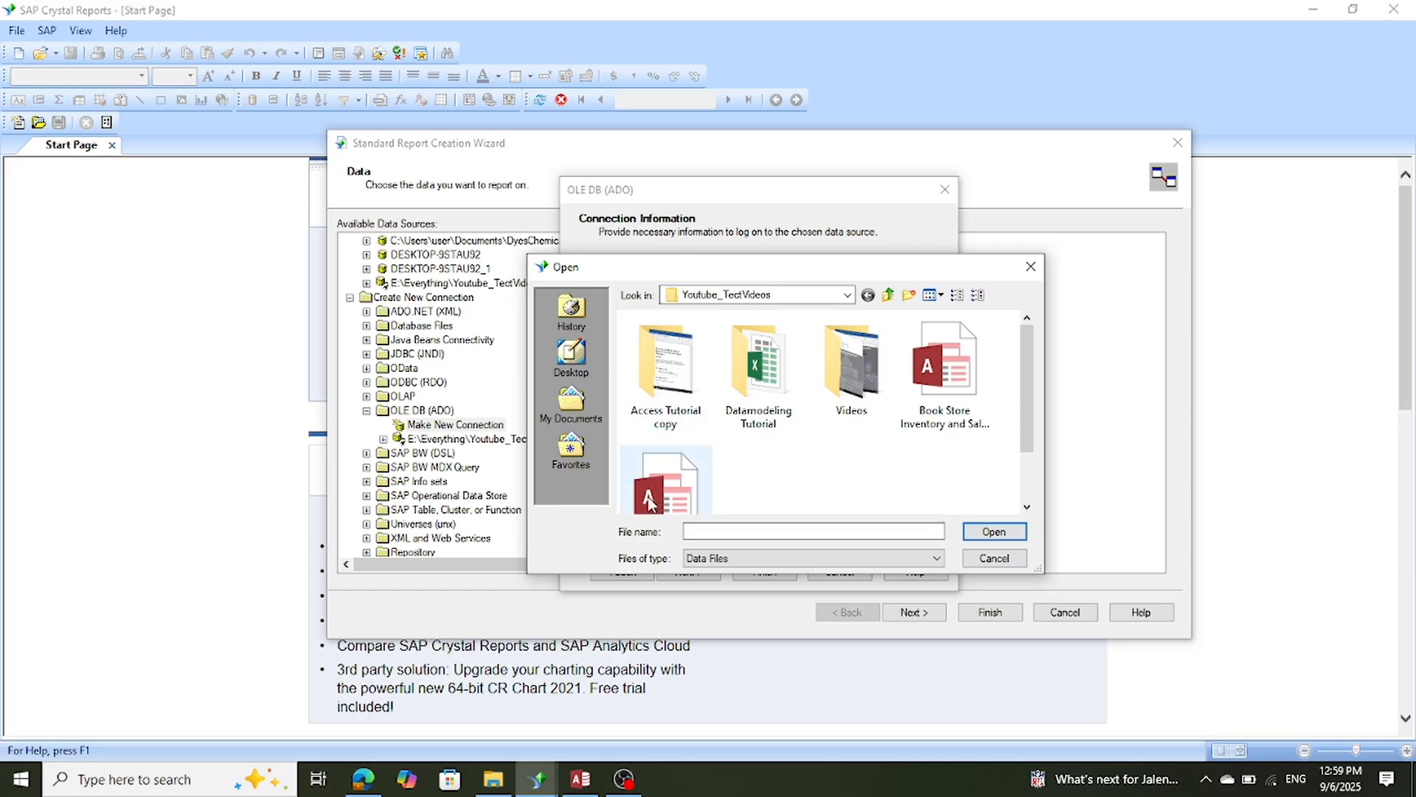
click(1028, 496)
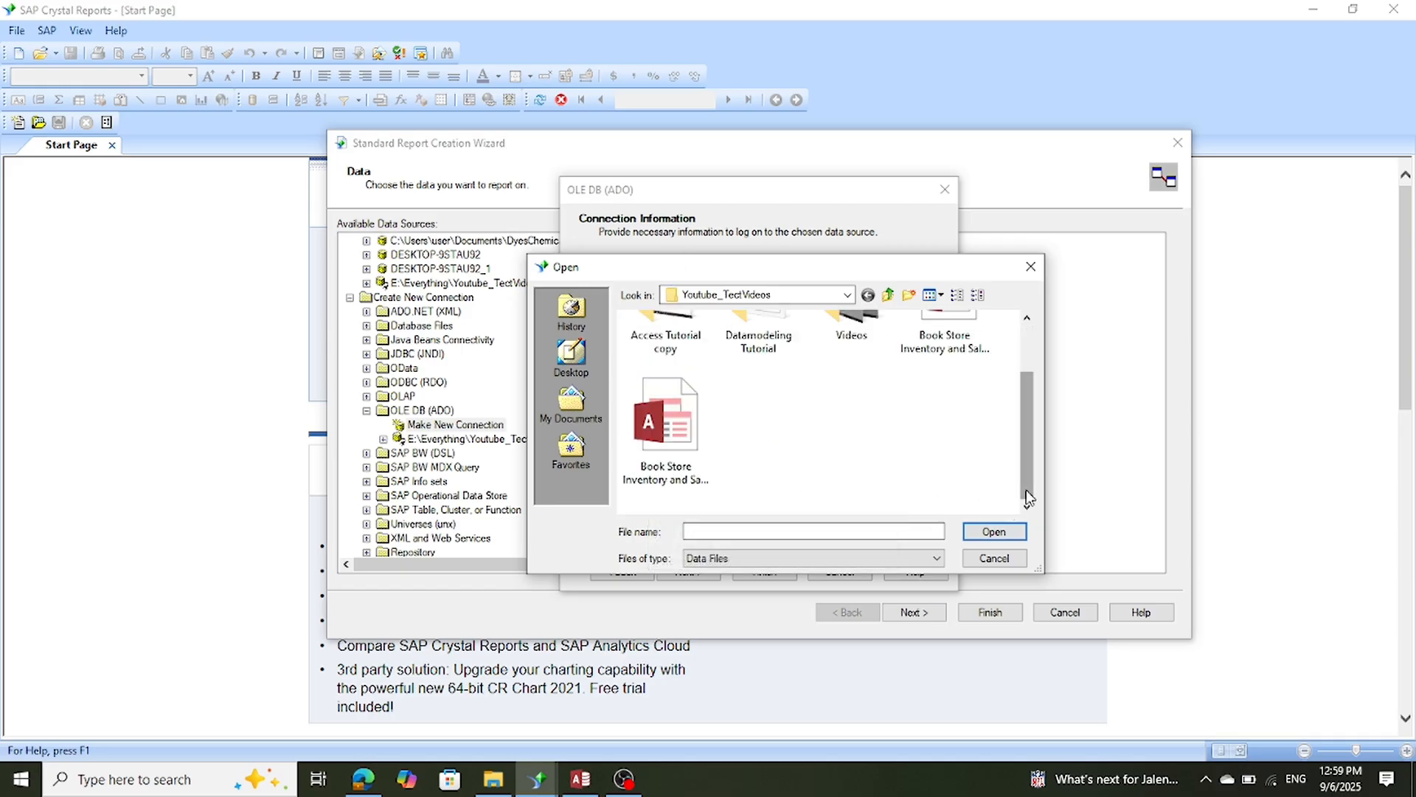
double_click(644, 429)
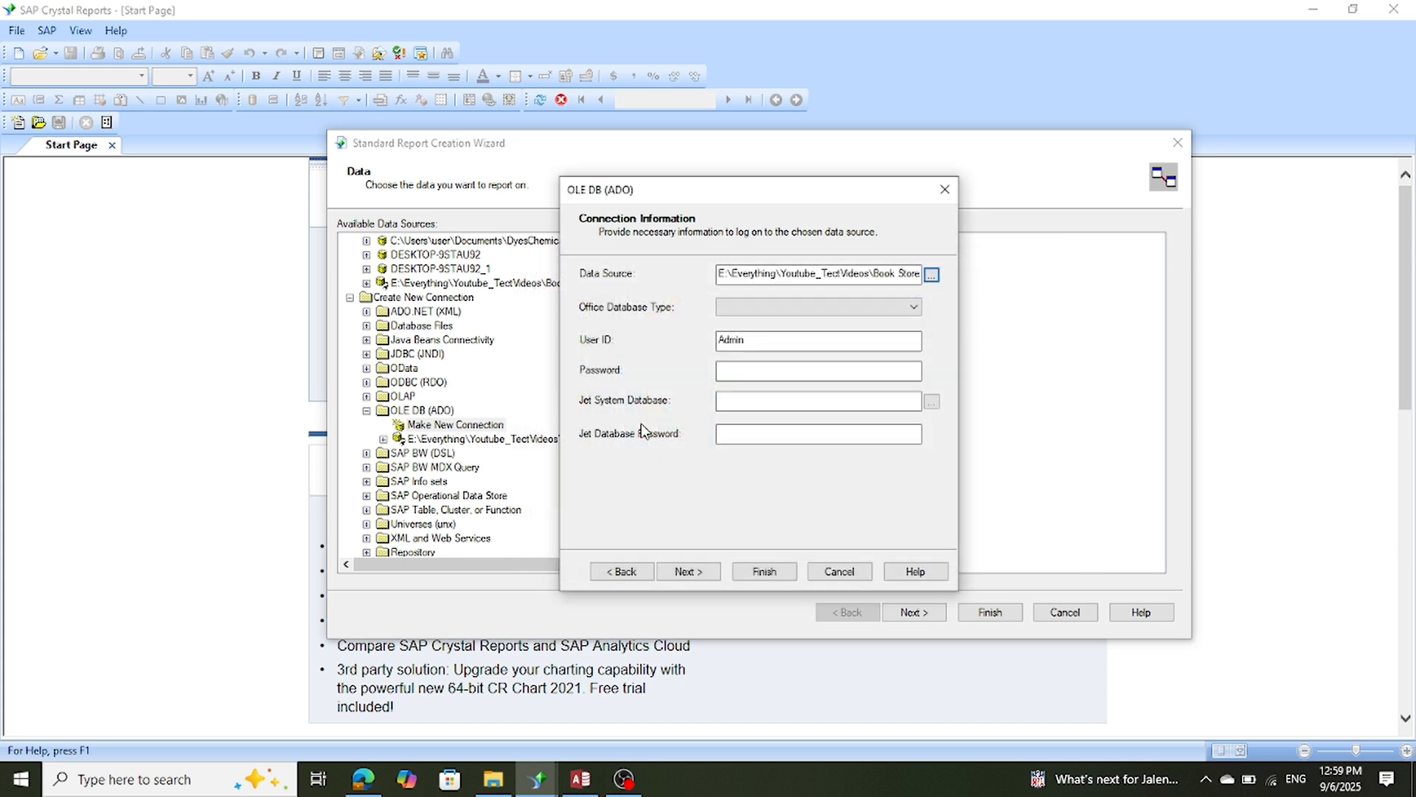
click(679, 573)
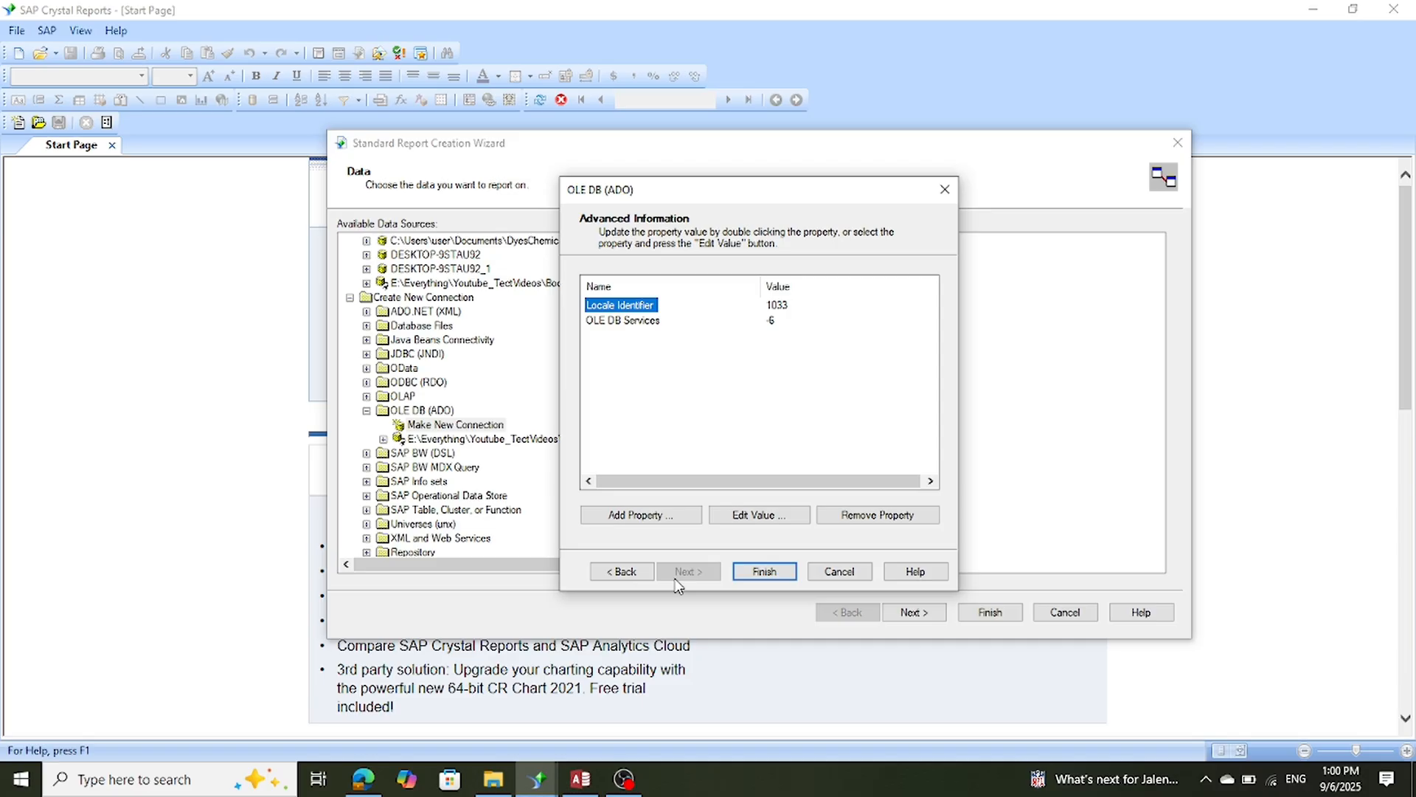
click(764, 573)
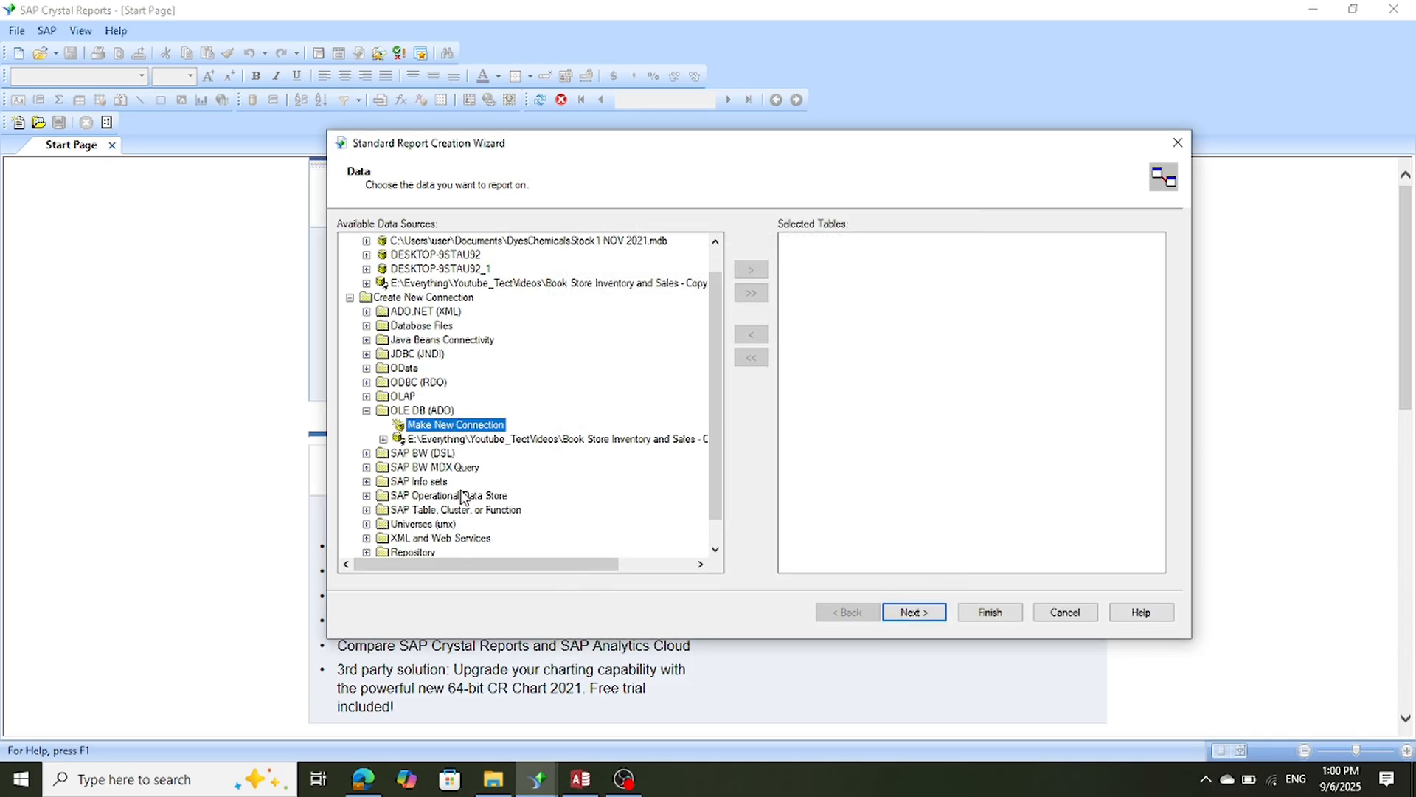
Add the Books, BooksTransactions, BusinessEntity and BusinessEntity_Type tables from the book store connection to the selected tables.
click(383, 439)
scroll(528, 461, down, 2)
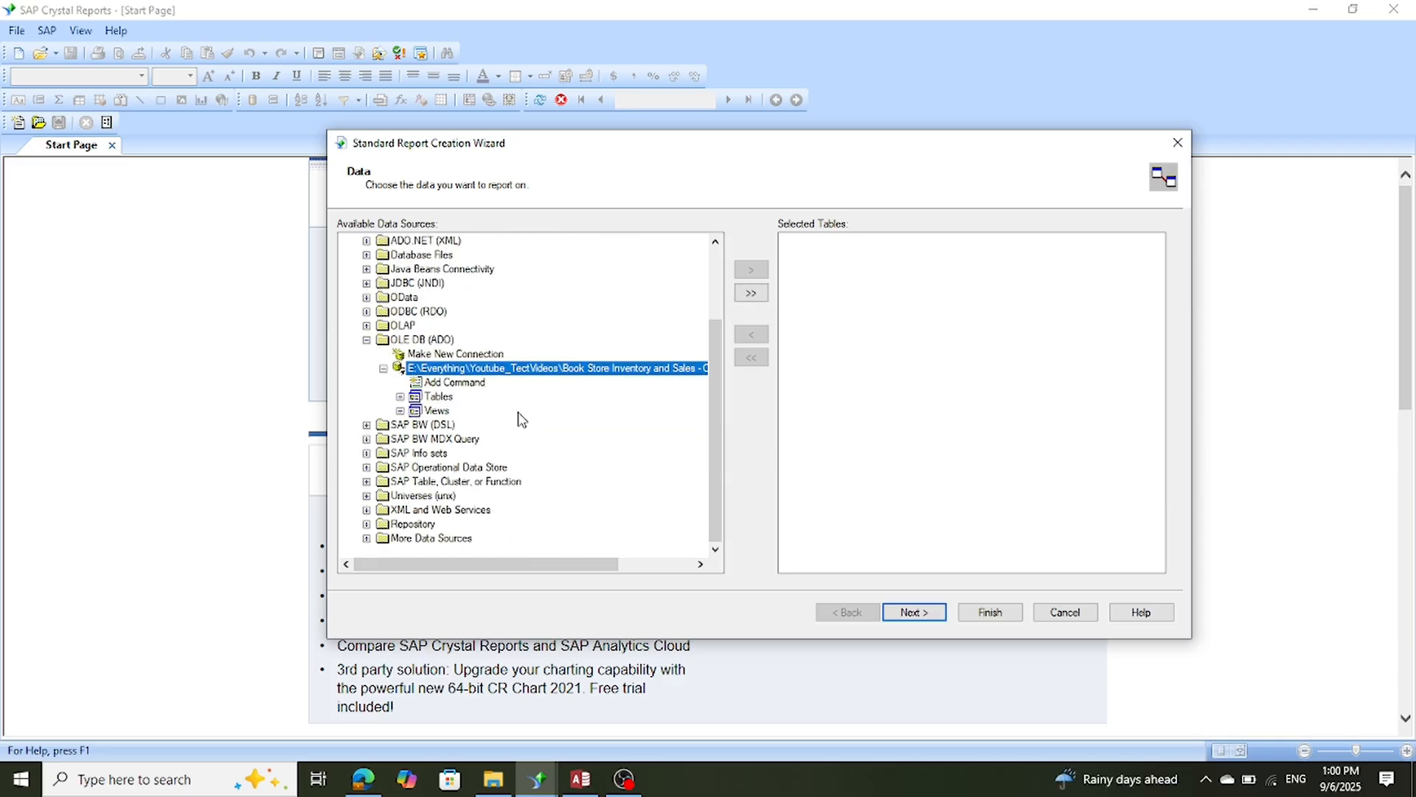
click(401, 398)
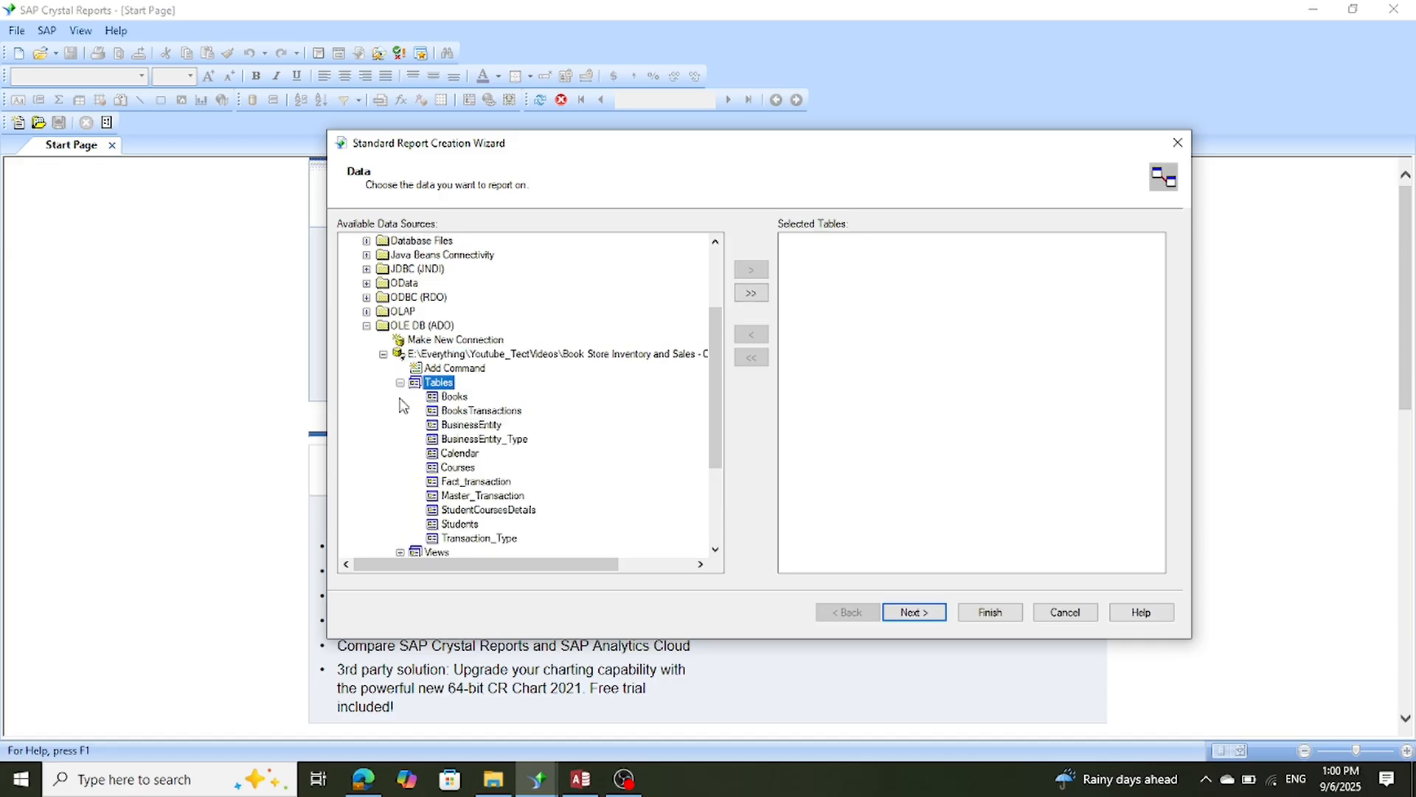
click(446, 398)
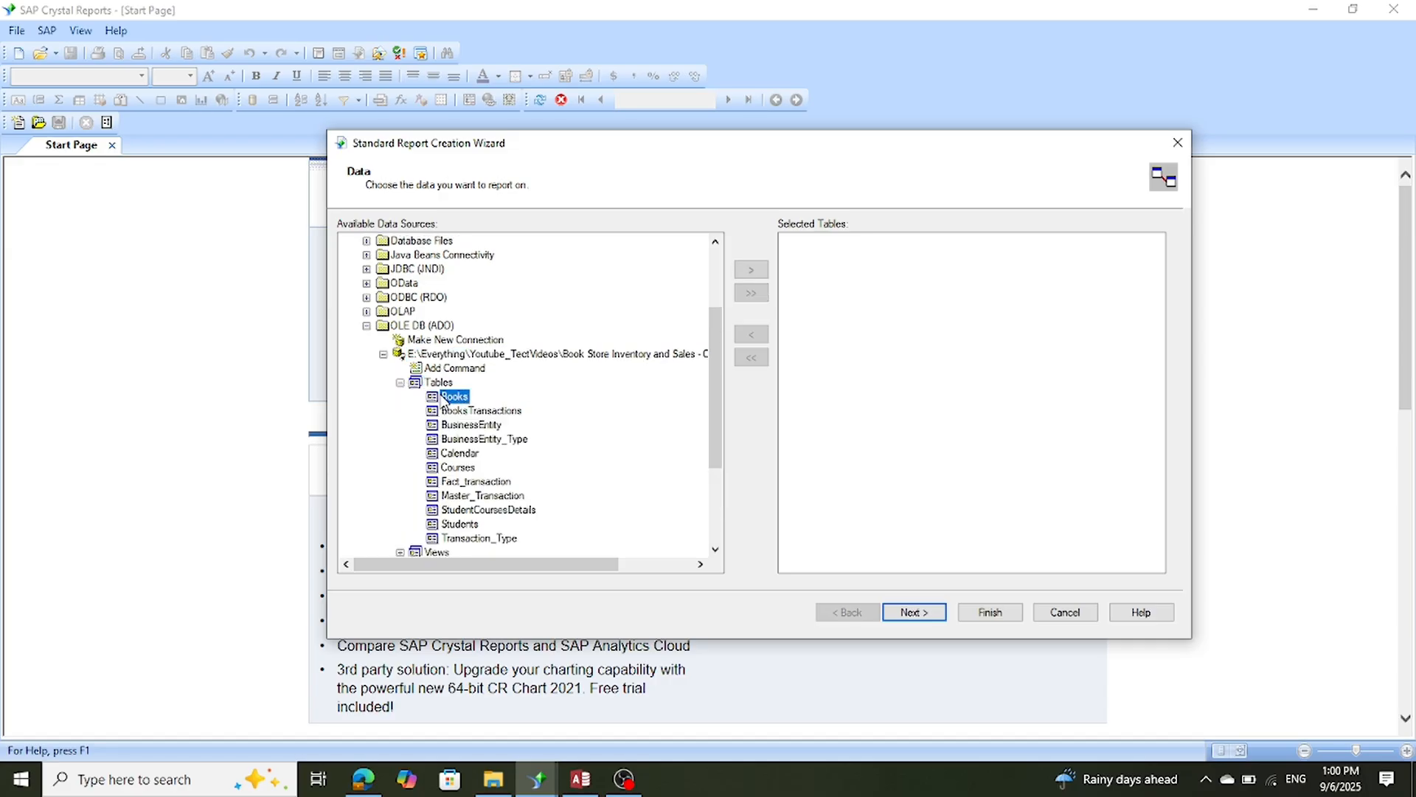
click(764, 273)
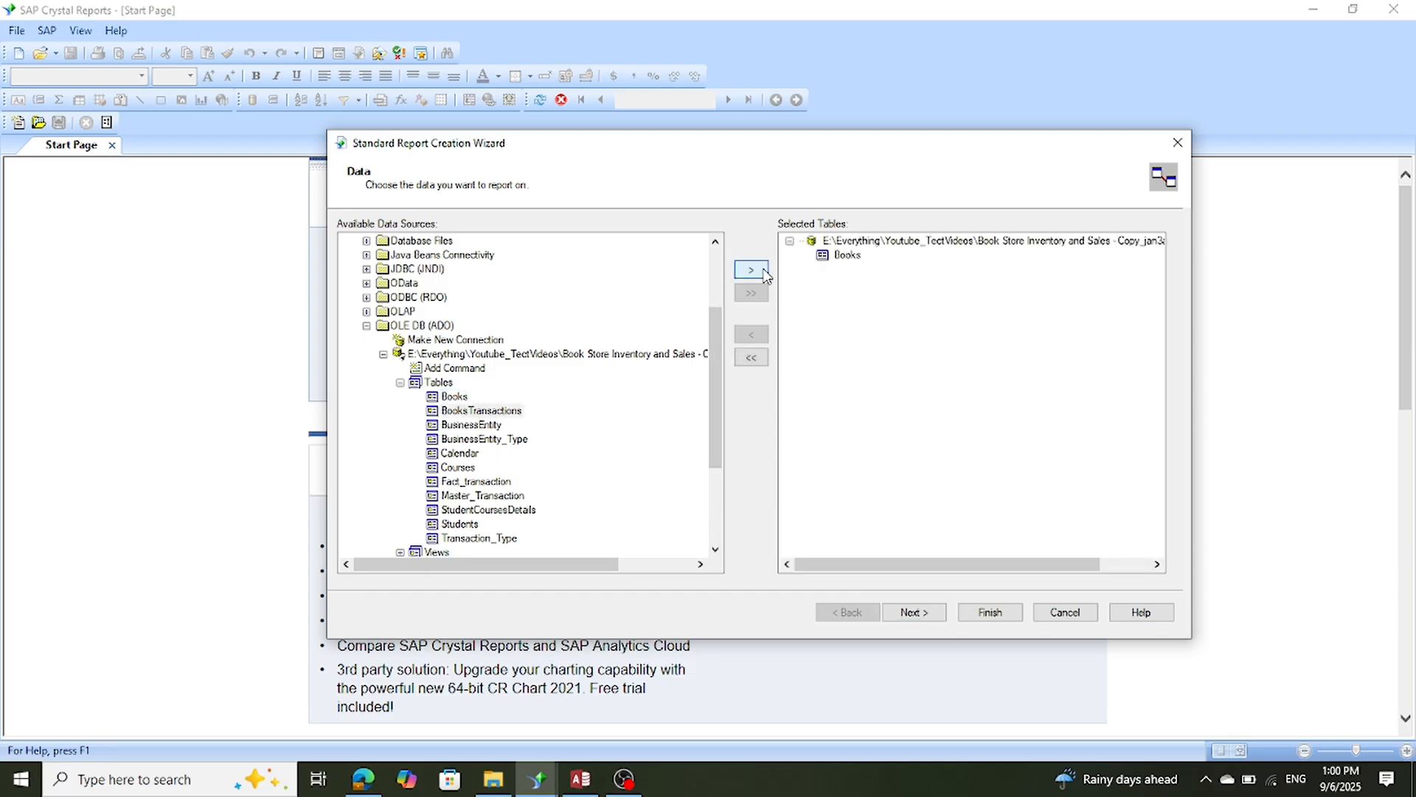
click(759, 273)
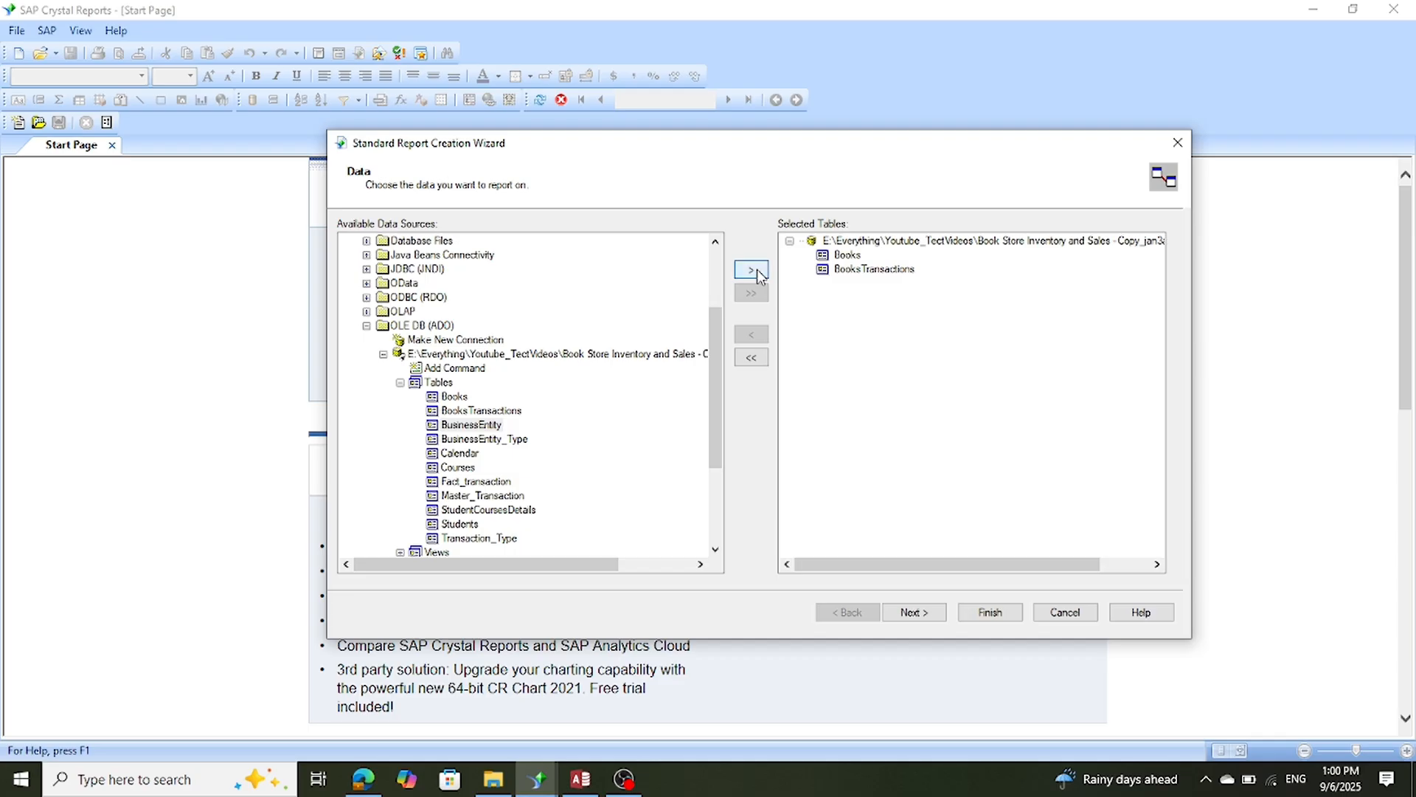
click(758, 275)
click(758, 275)
Add the Courses, Master_Transaction and Transaction_Type tables to the selected tables.
click(442, 471)
click(758, 275)
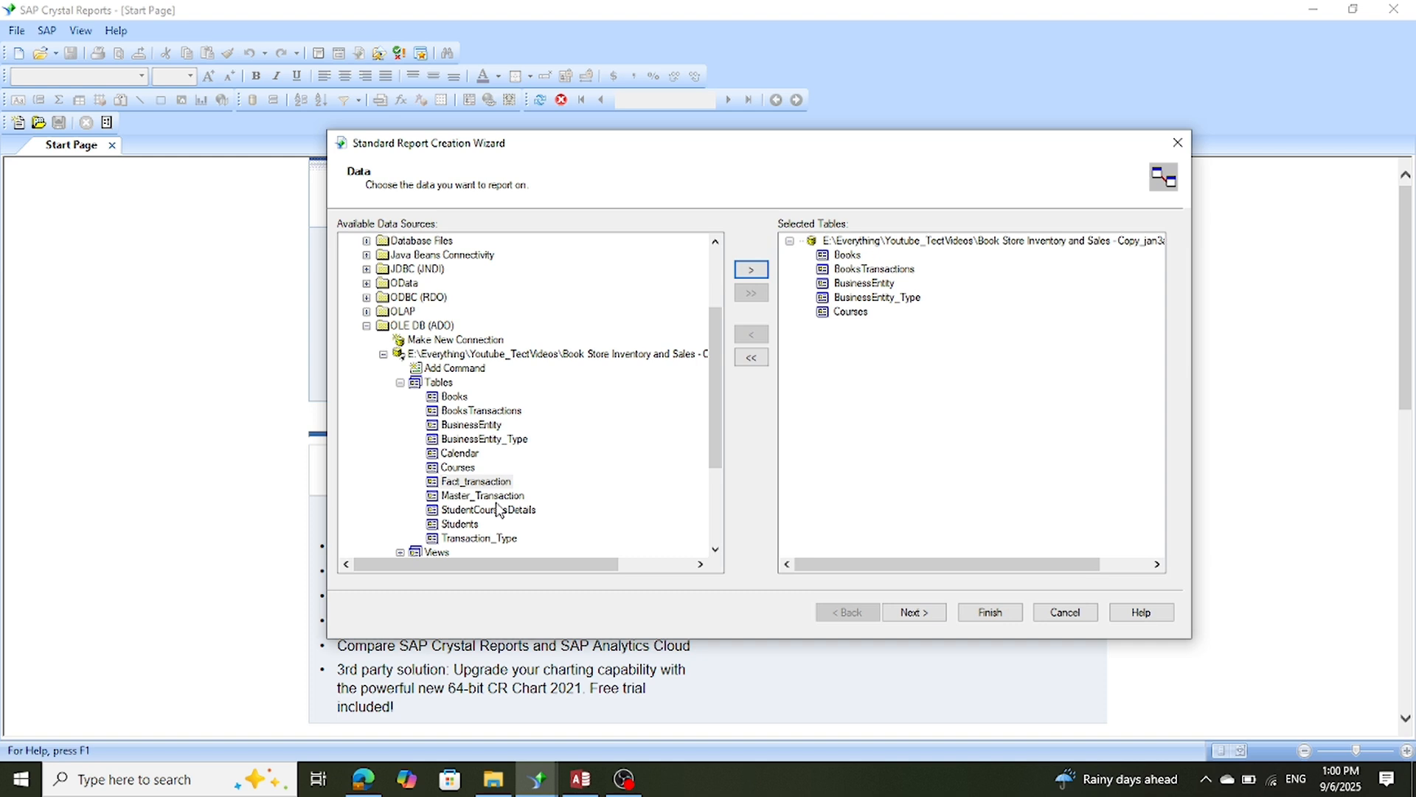
click(494, 498)
click(756, 273)
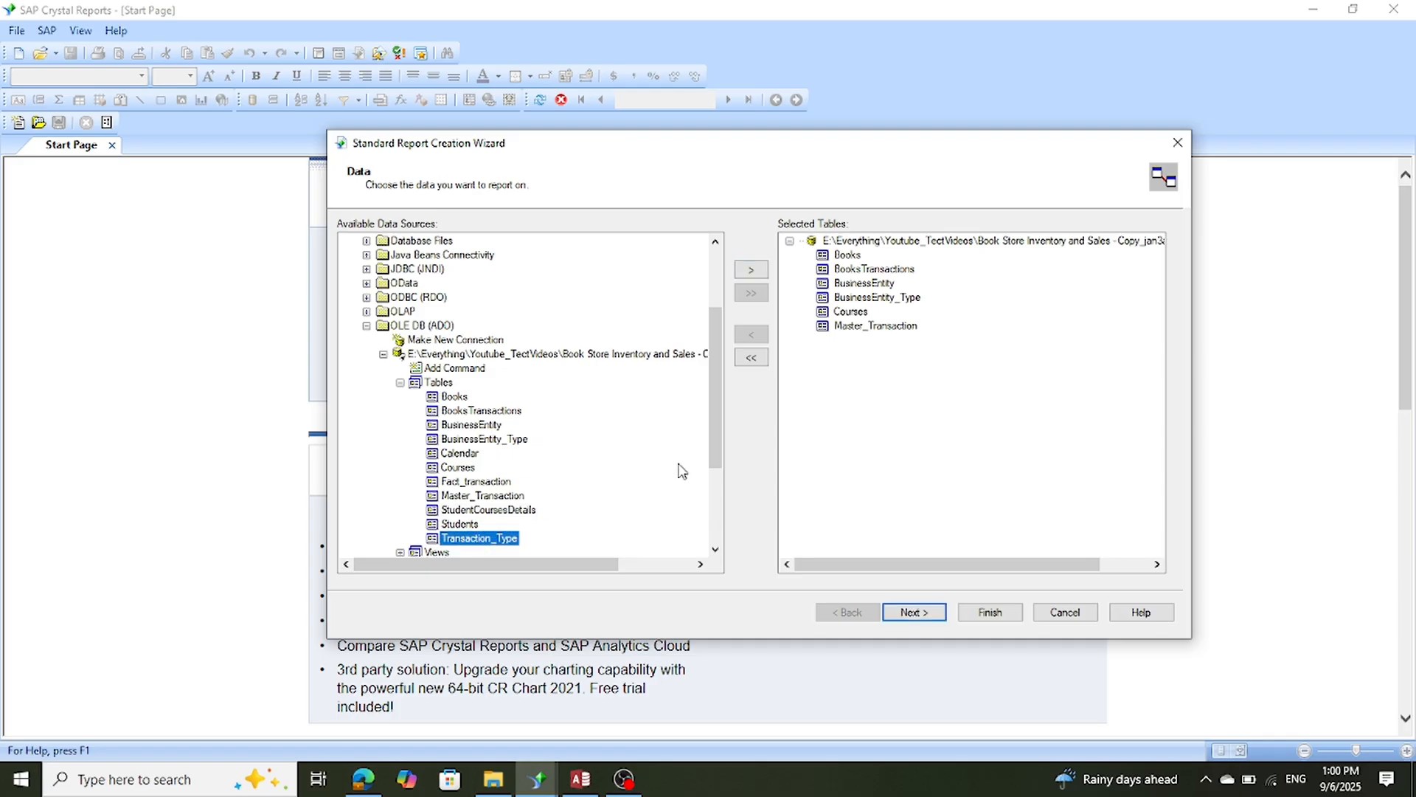
click(751, 276)
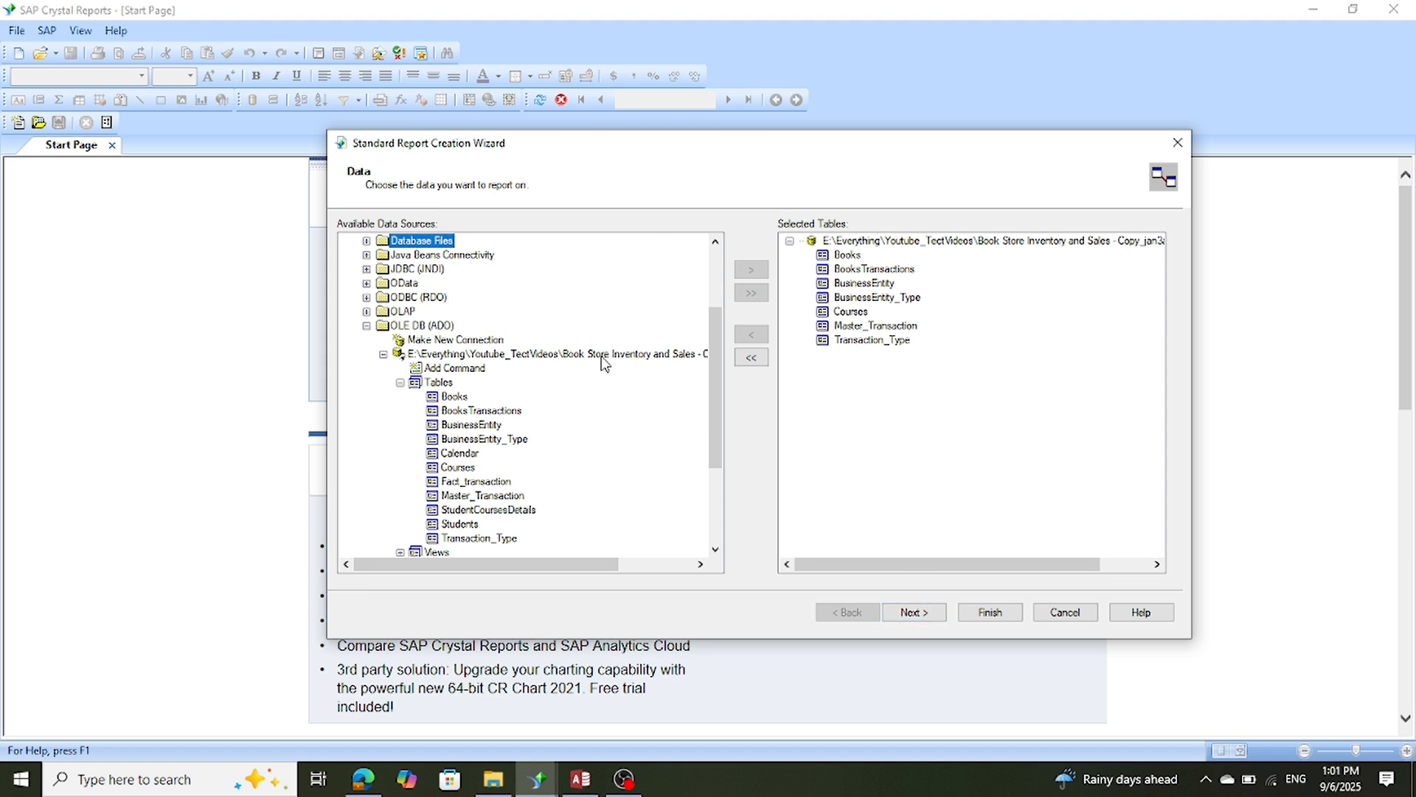
Review the links between the selected tables in an enlarged wizard window, keep them by key and continue to field selection.
click(918, 613)
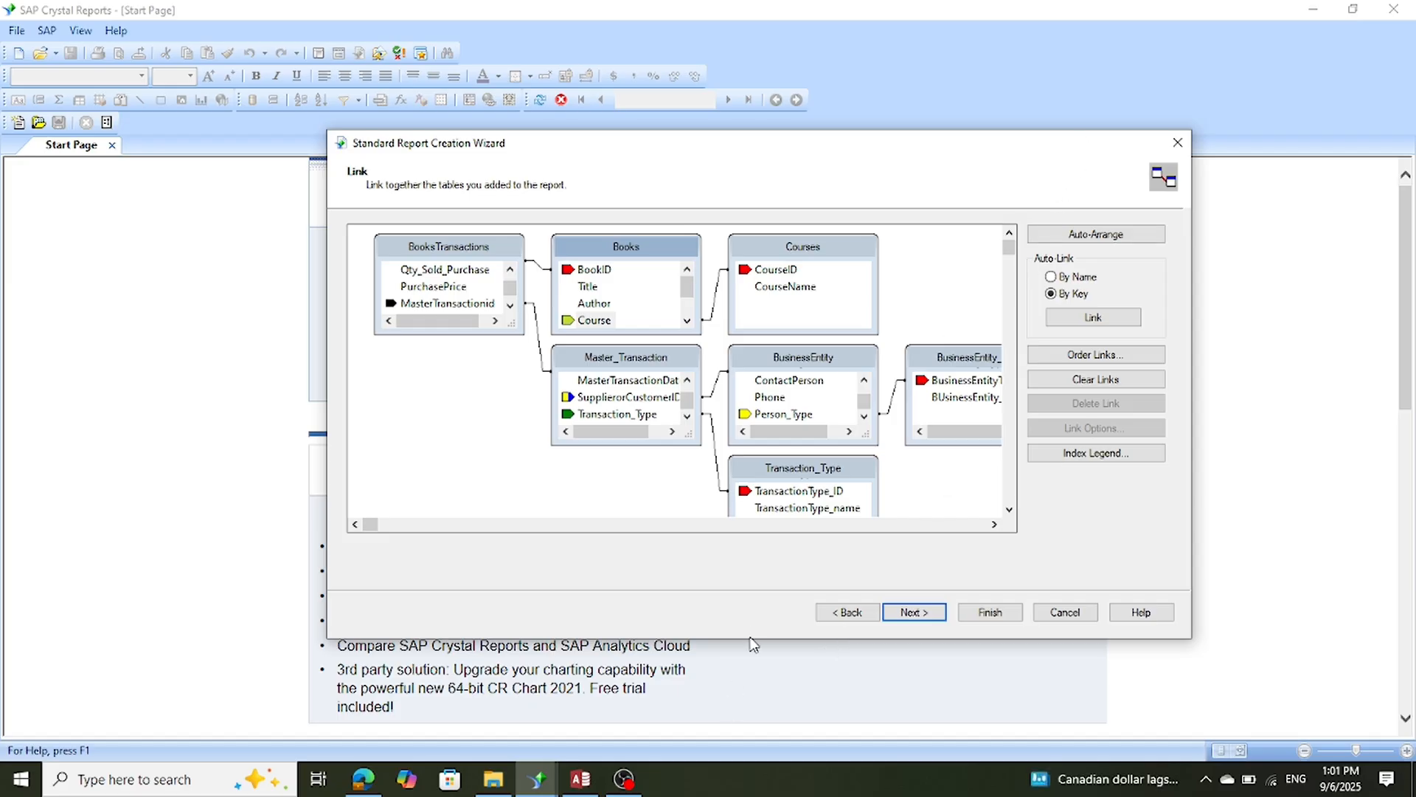
drag(750, 640, 734, 783)
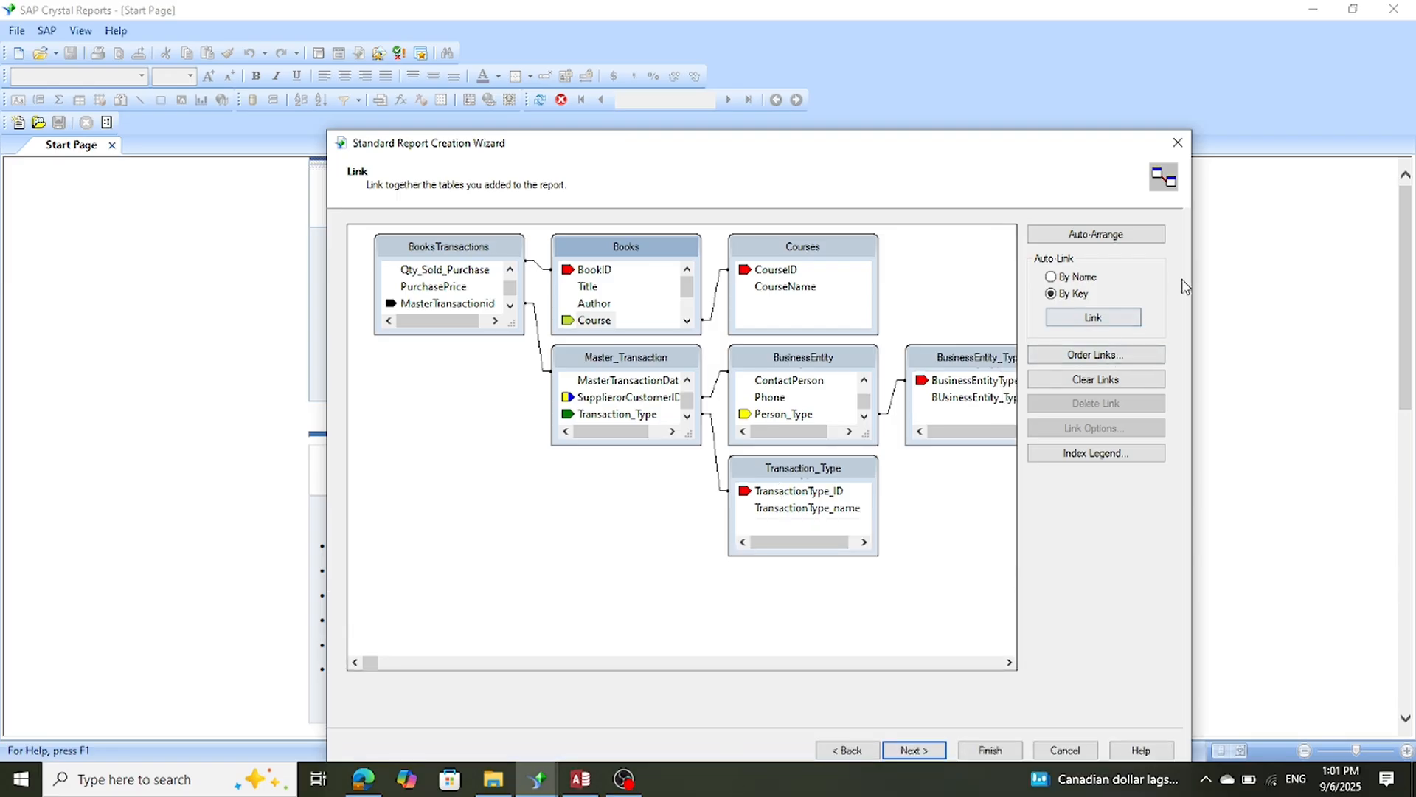
drag(1191, 280, 1319, 293)
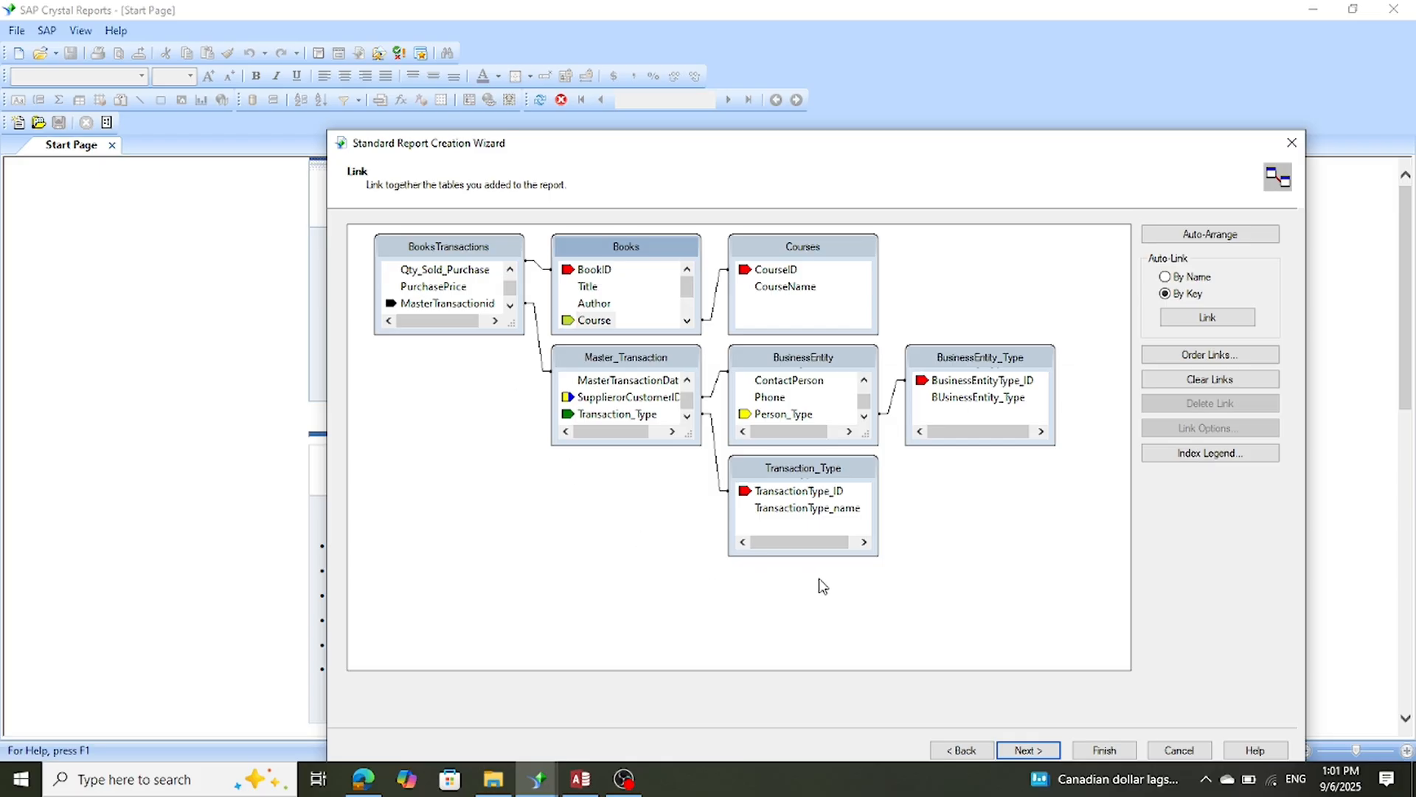
click(1024, 751)
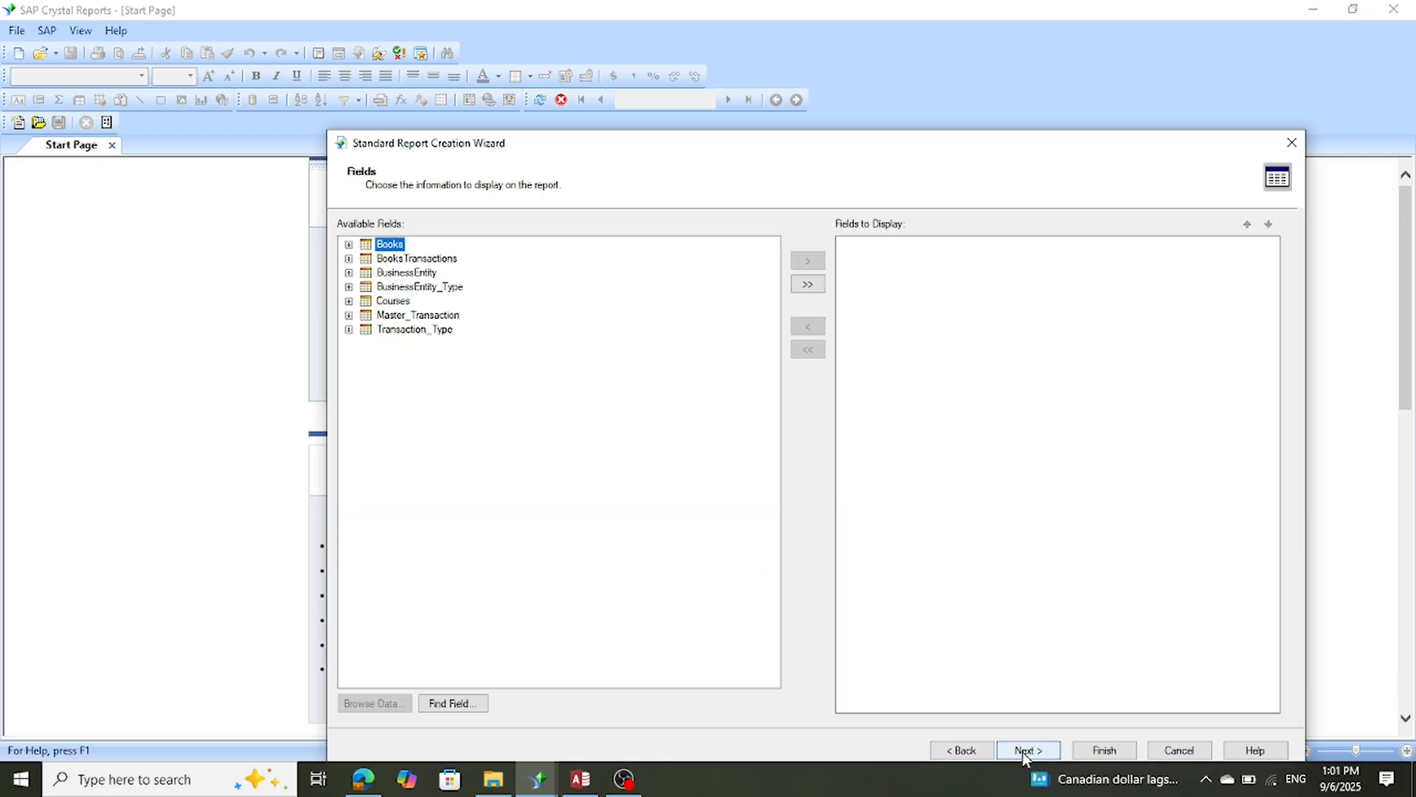
Add the Title, Author and RetailPrice fields of the Books table to the fields to display.
click(349, 245)
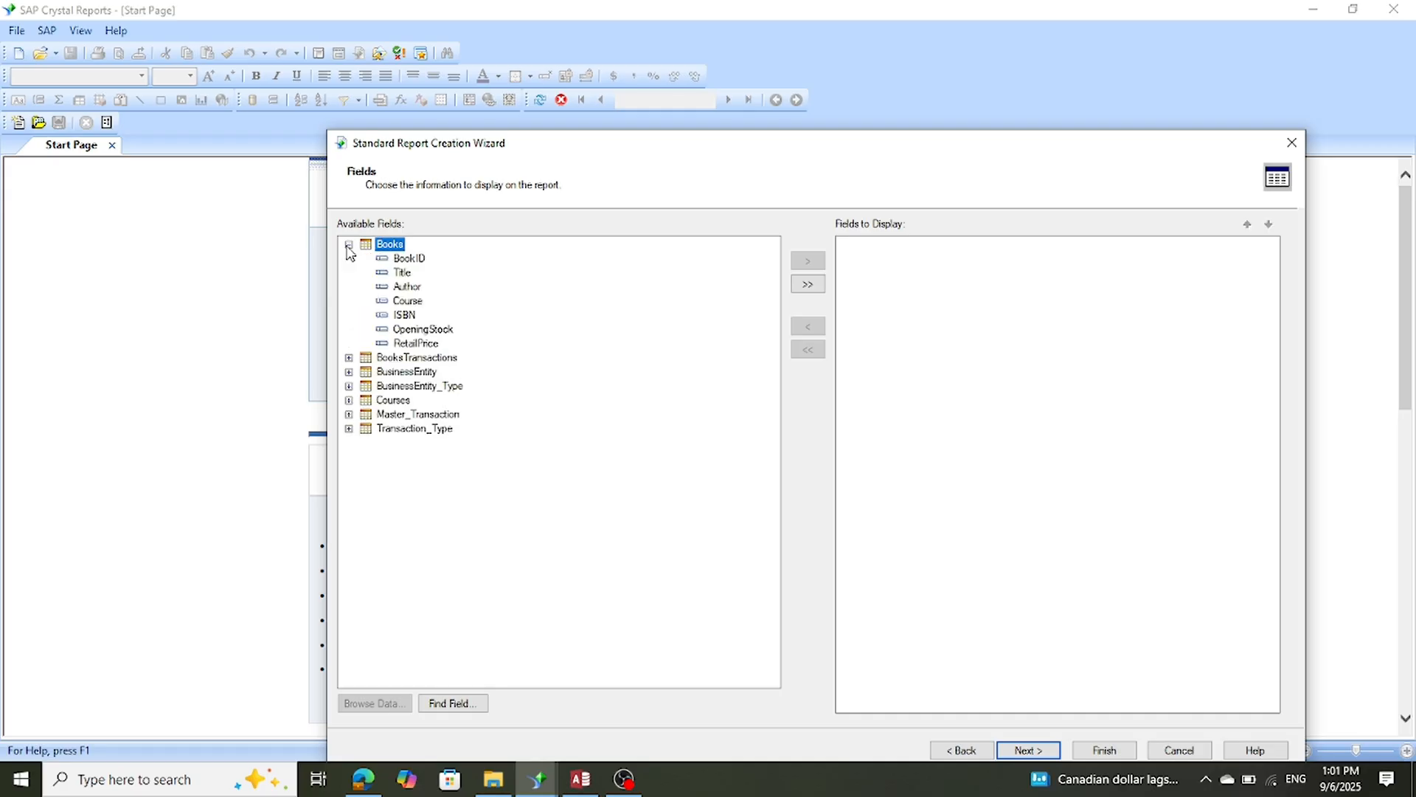
click(349, 245)
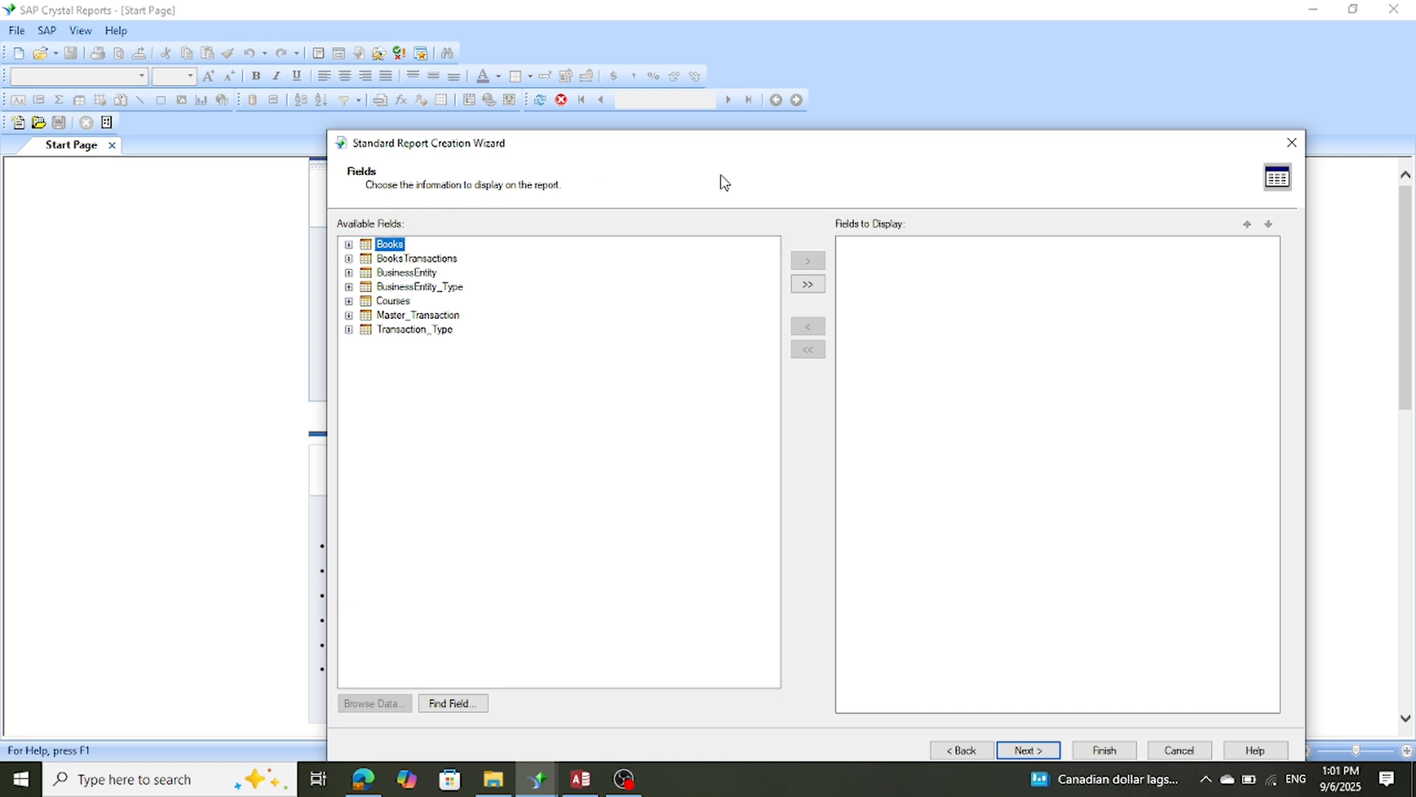
click(349, 245)
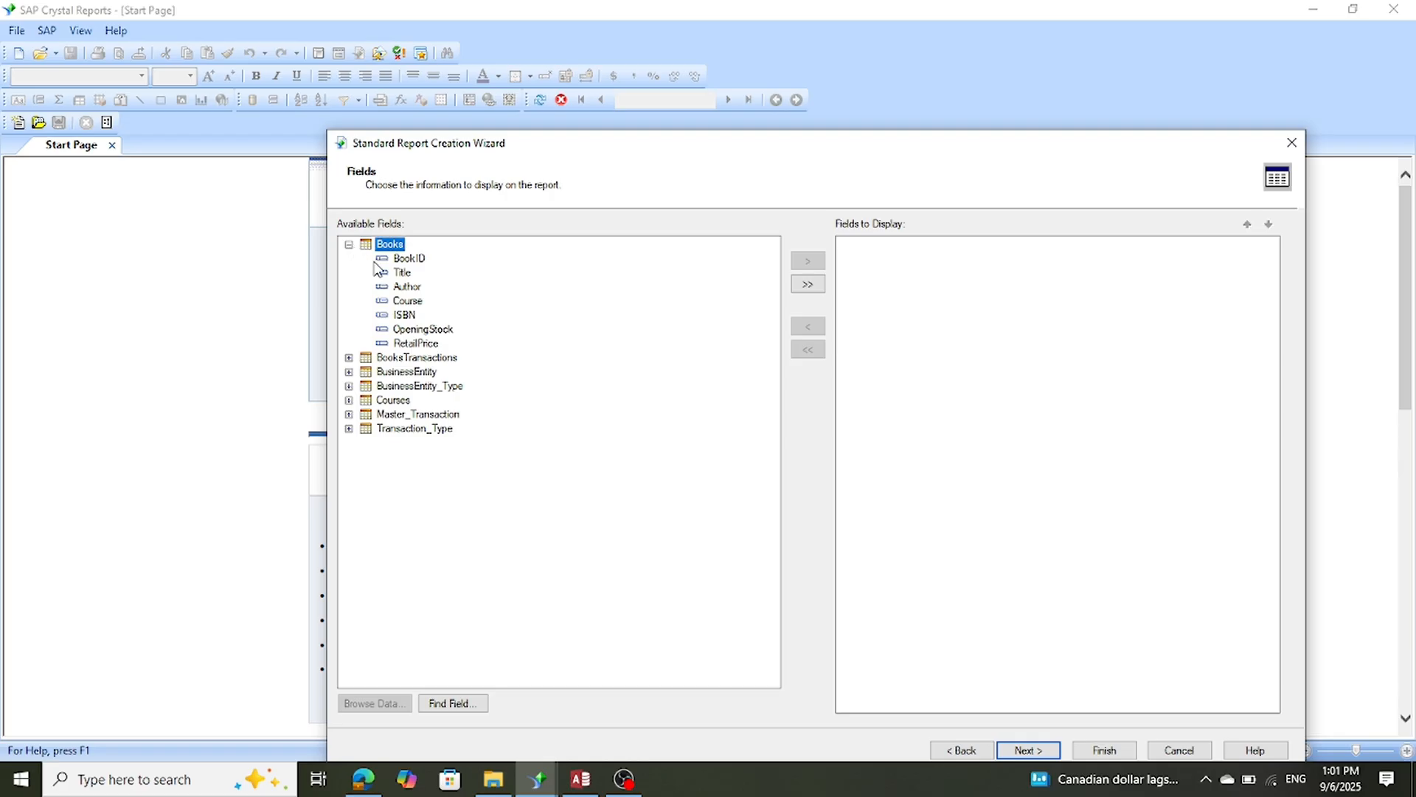
click(402, 273)
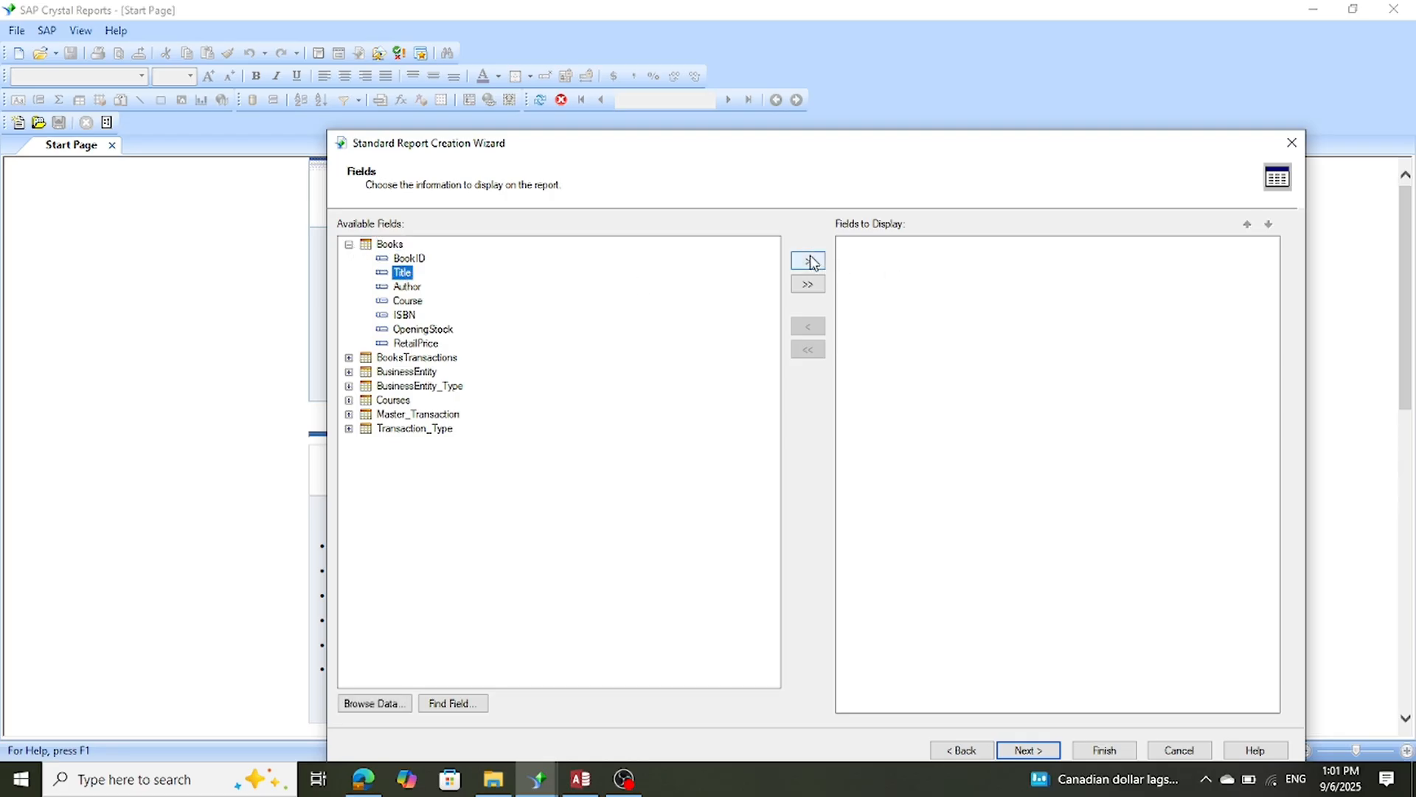
click(808, 261)
click(808, 262)
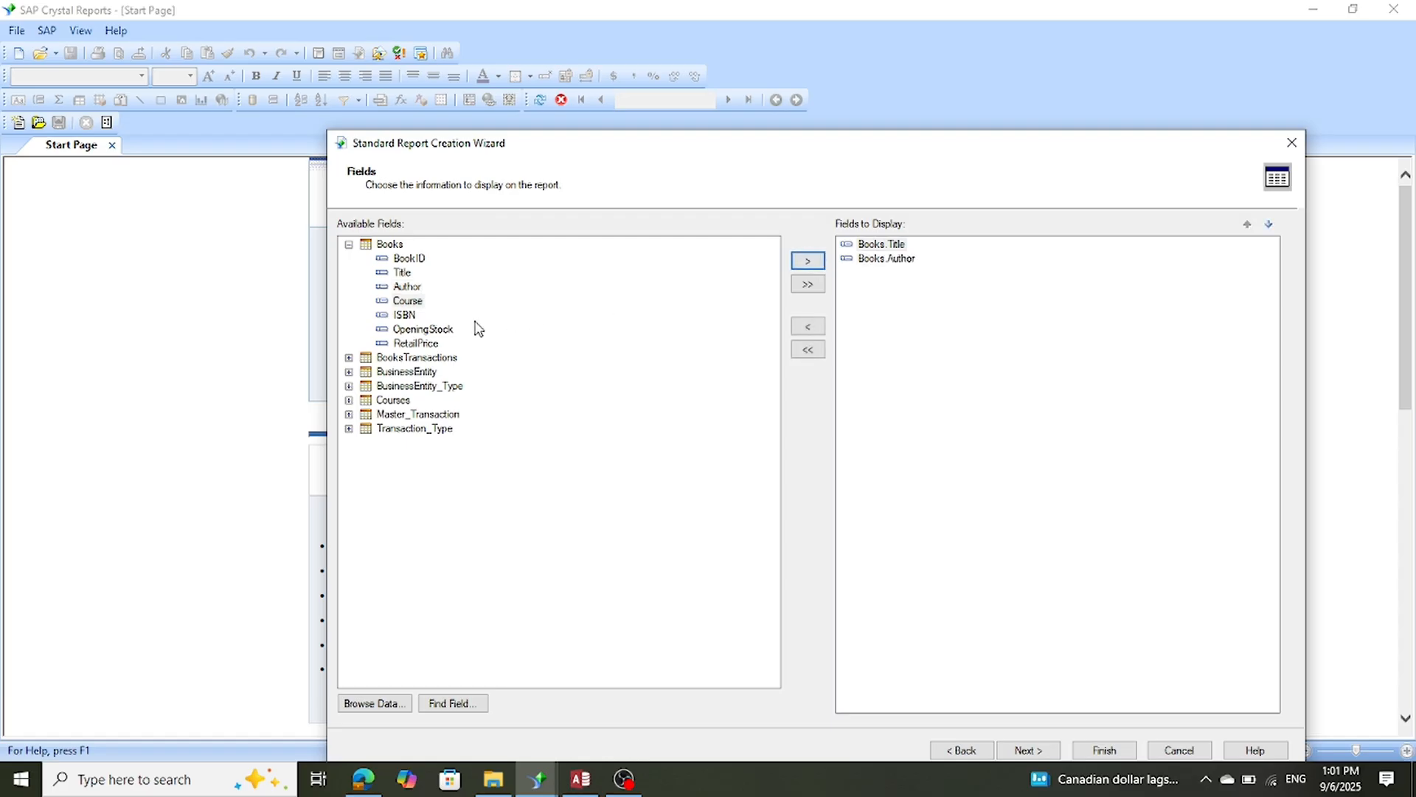
click(404, 344)
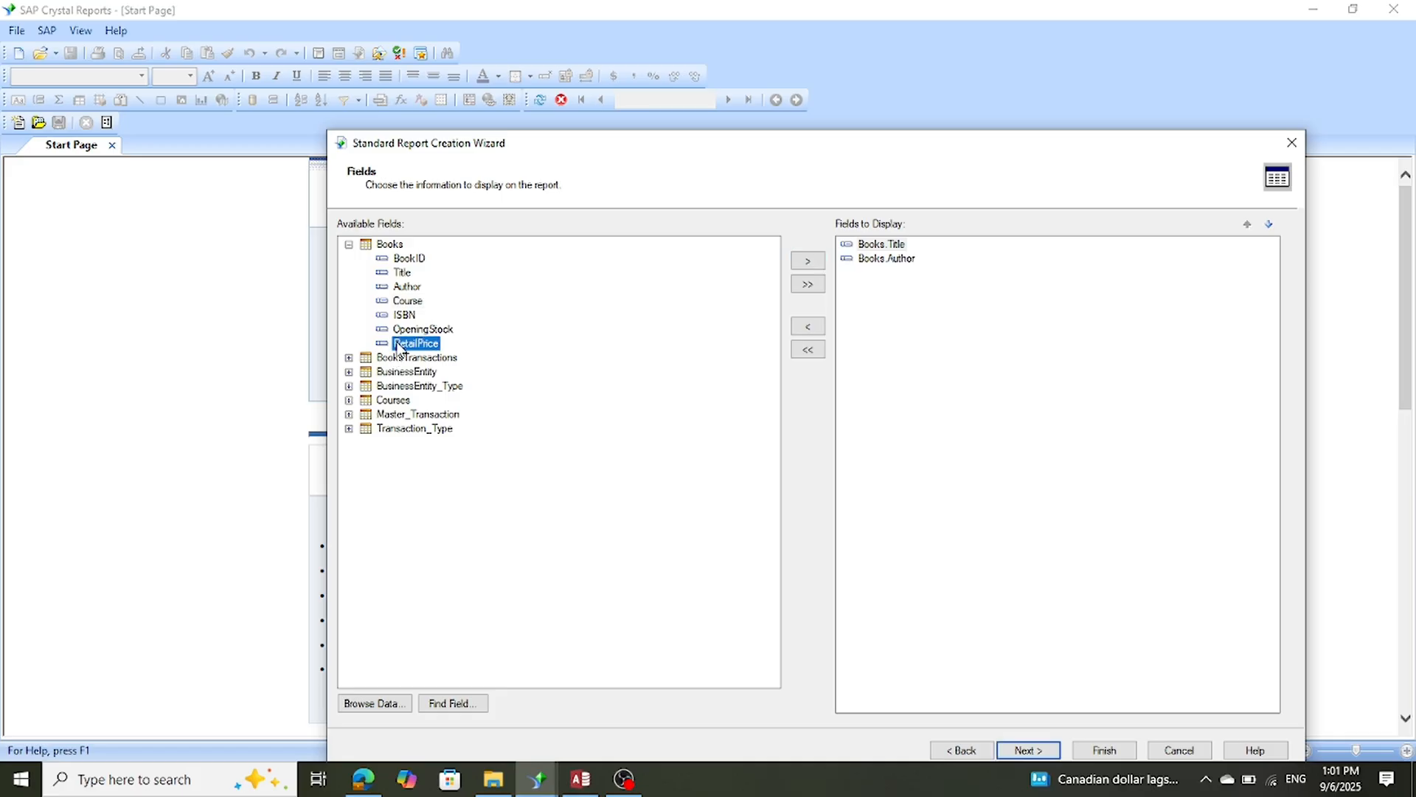
click(809, 261)
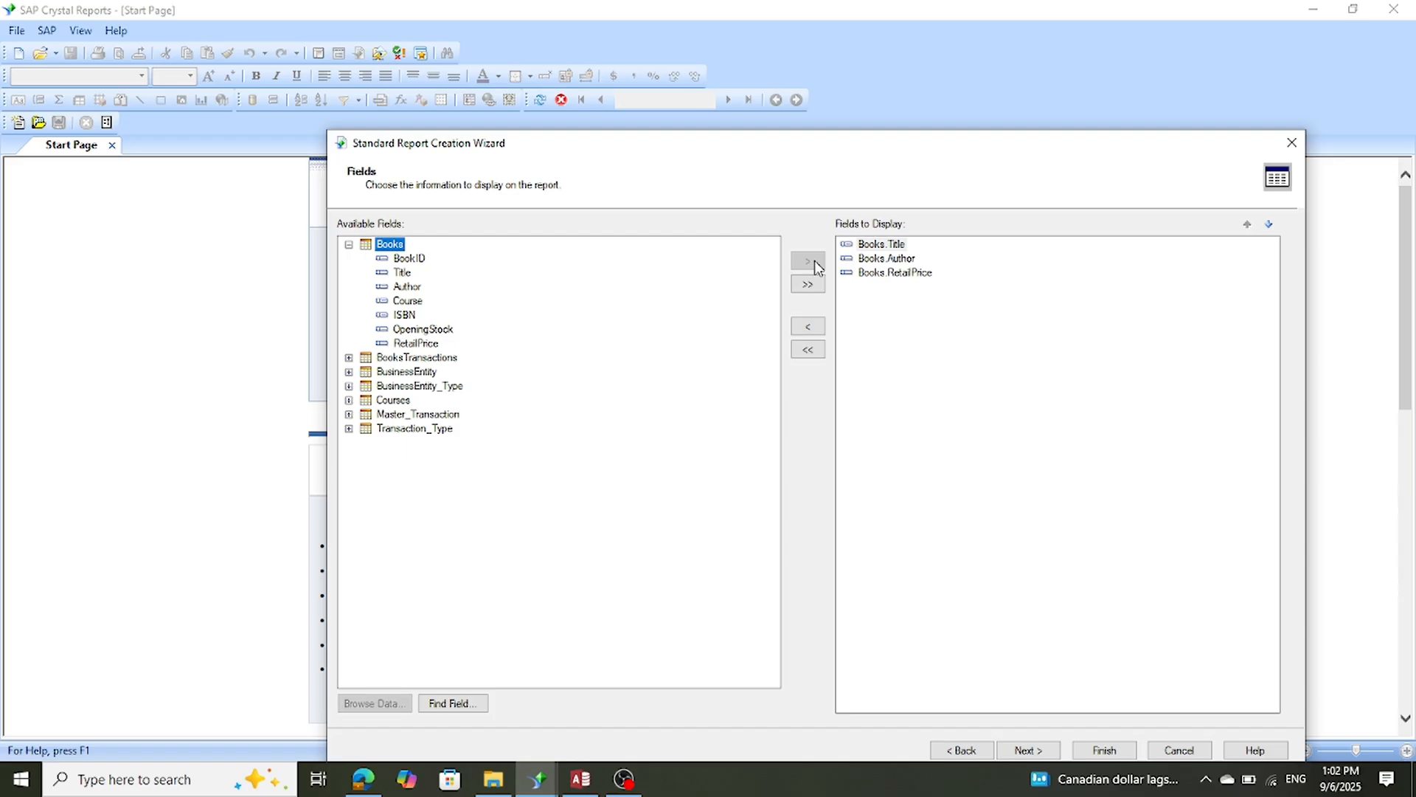
click(349, 244)
Add TransactionDate, BookID, Qty_Sold_Purchase and PurchasePrice from the BooksTransactions table to the fields to display.
click(349, 259)
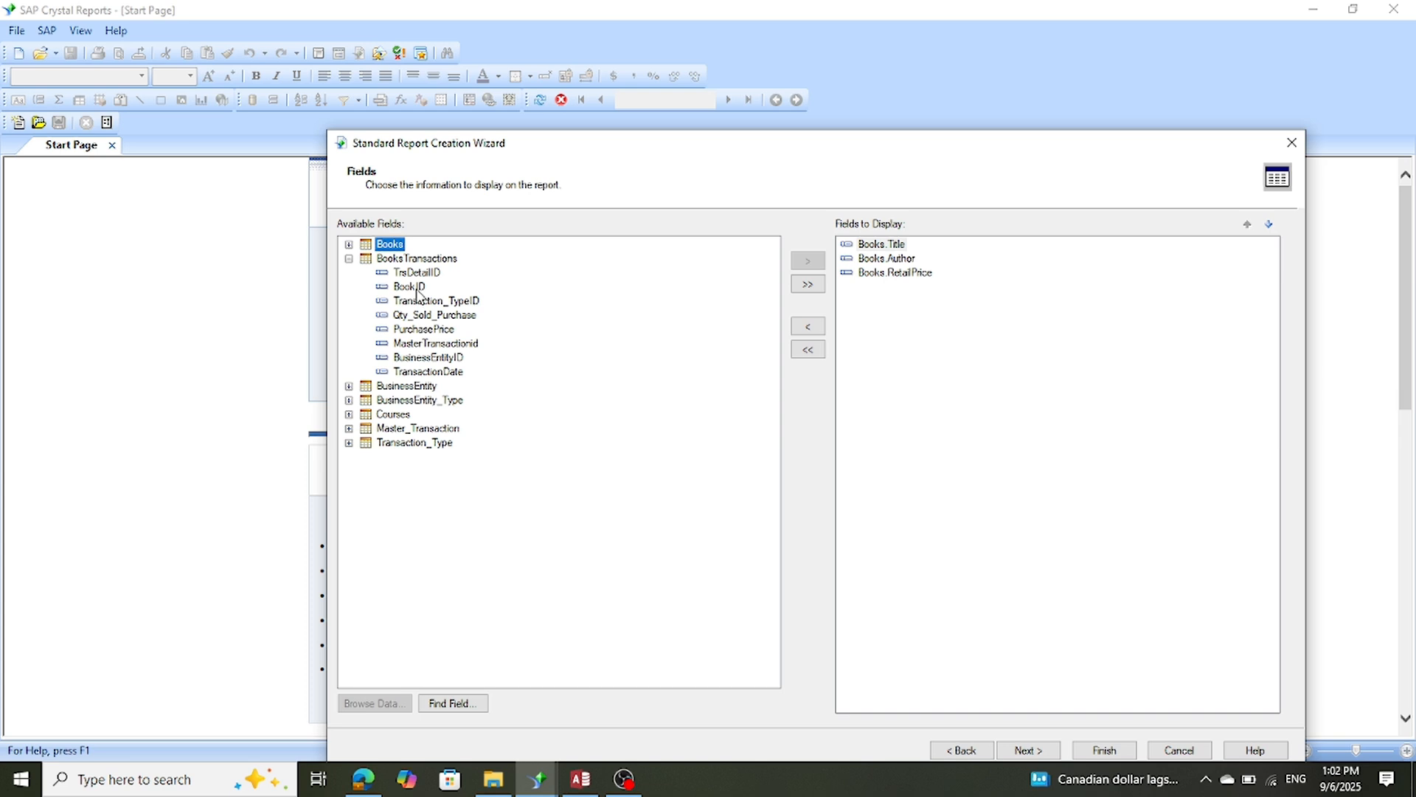
click(428, 371)
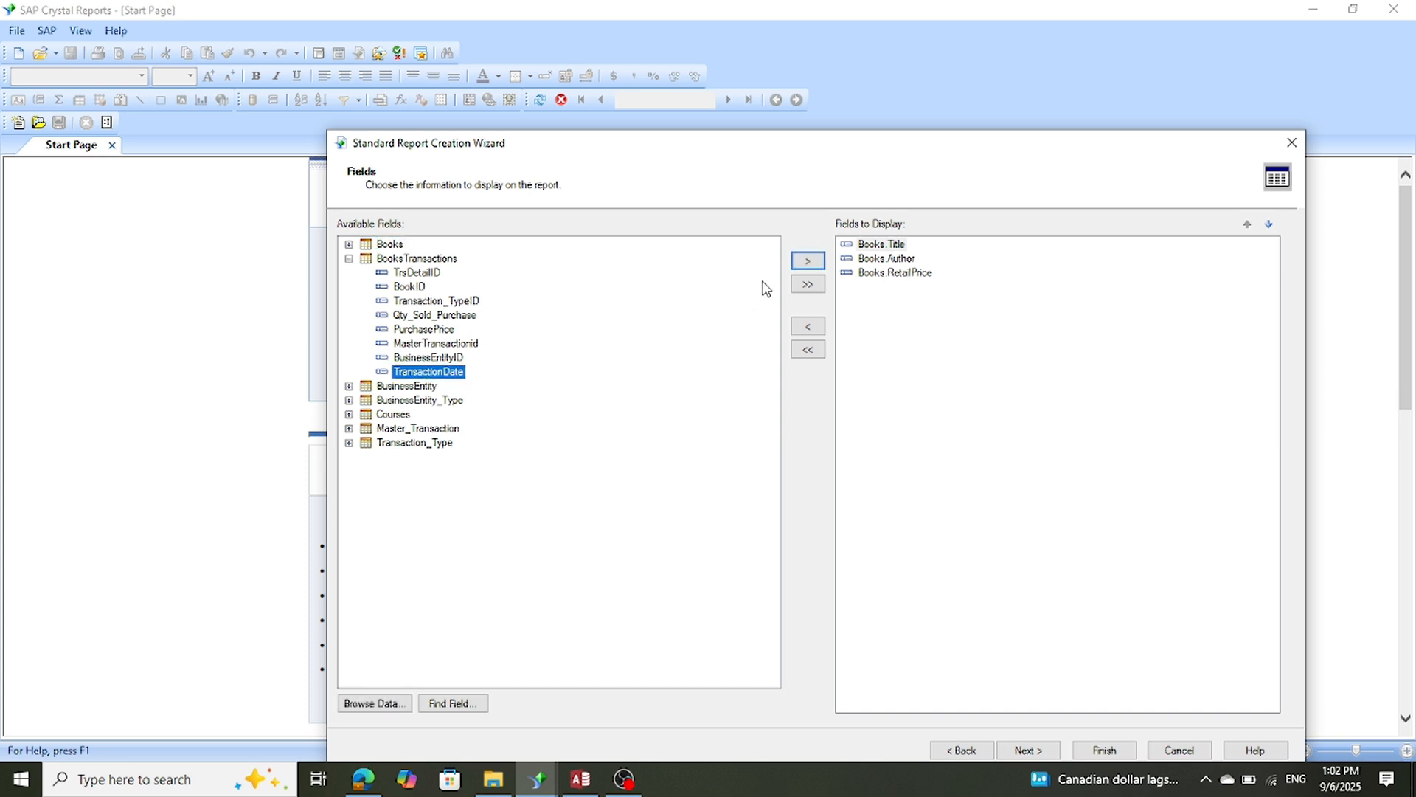
click(810, 262)
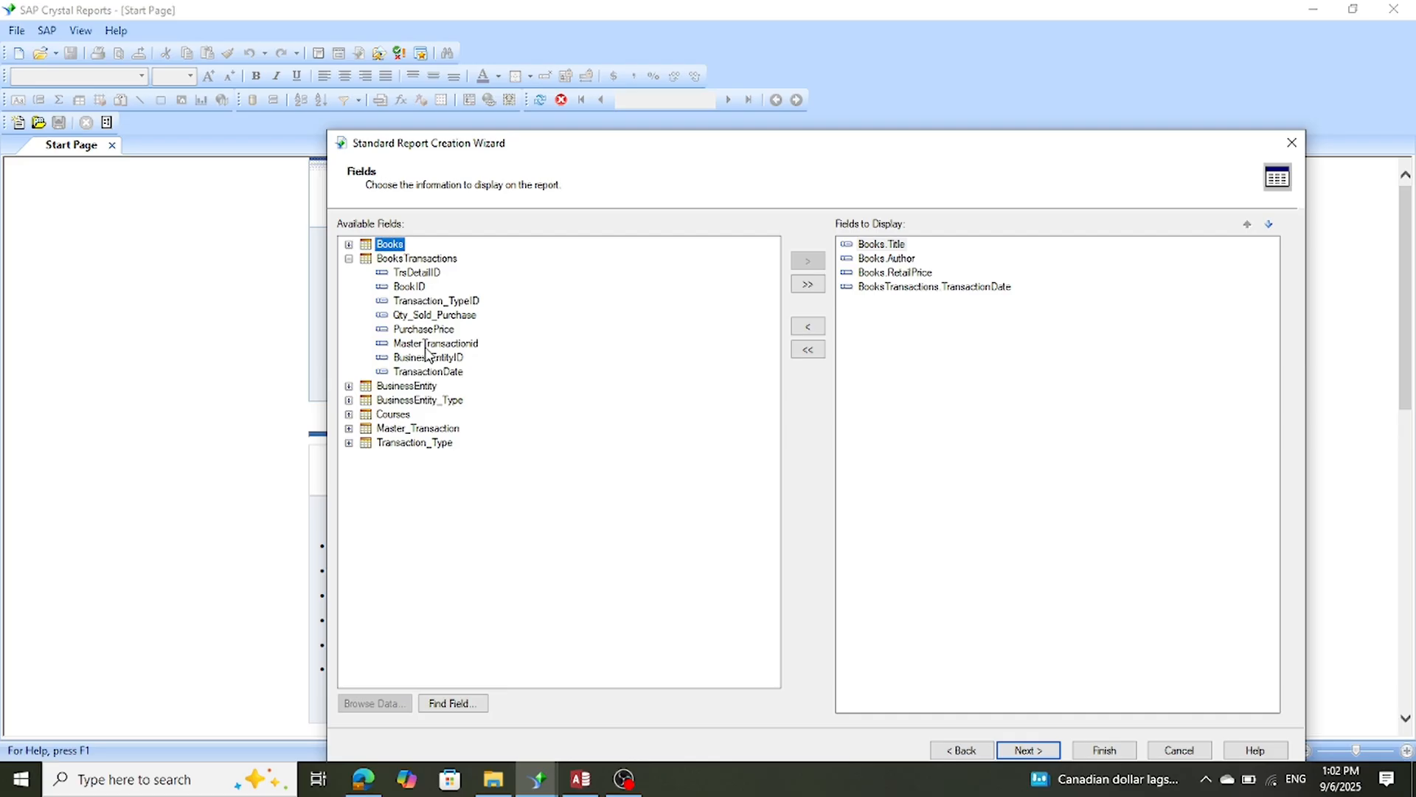
click(414, 288)
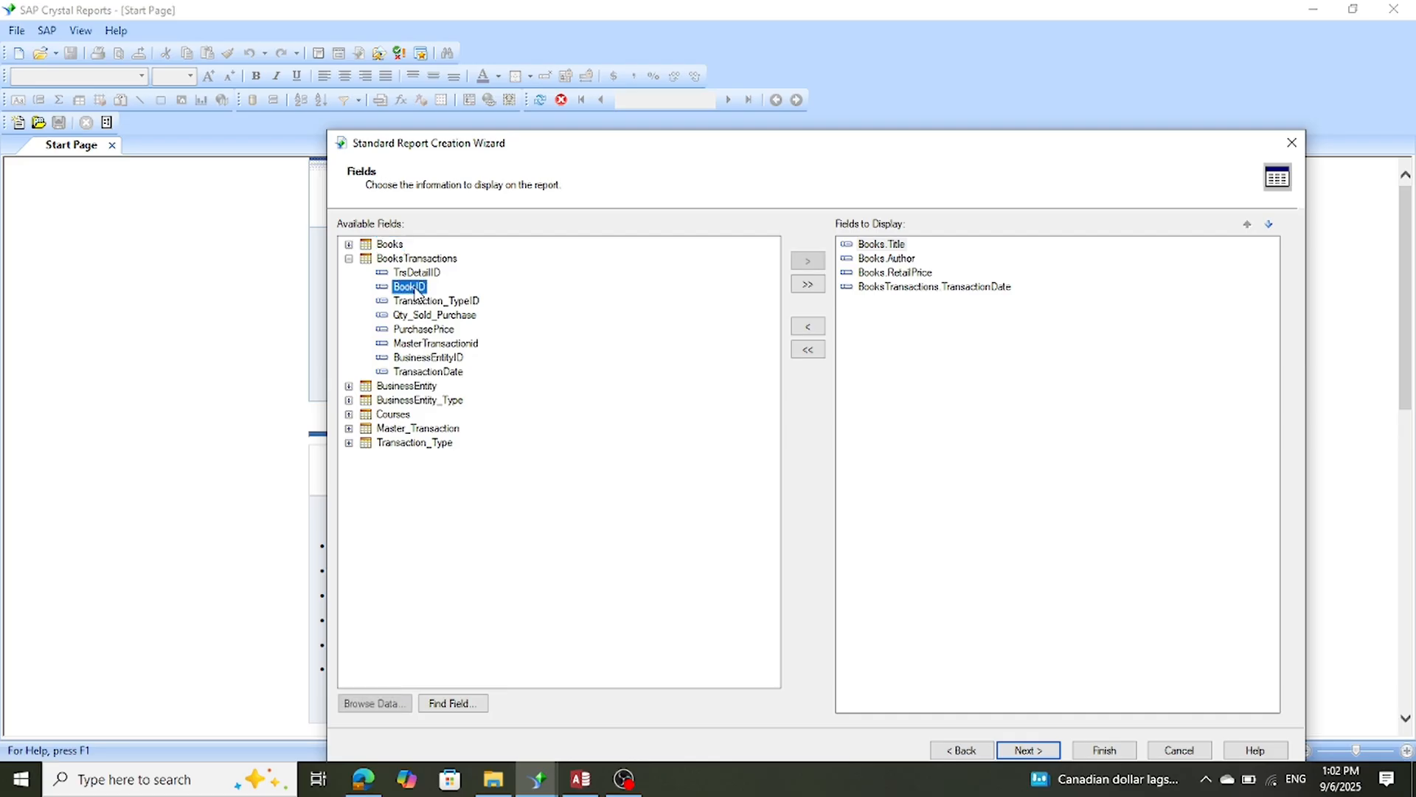
click(801, 266)
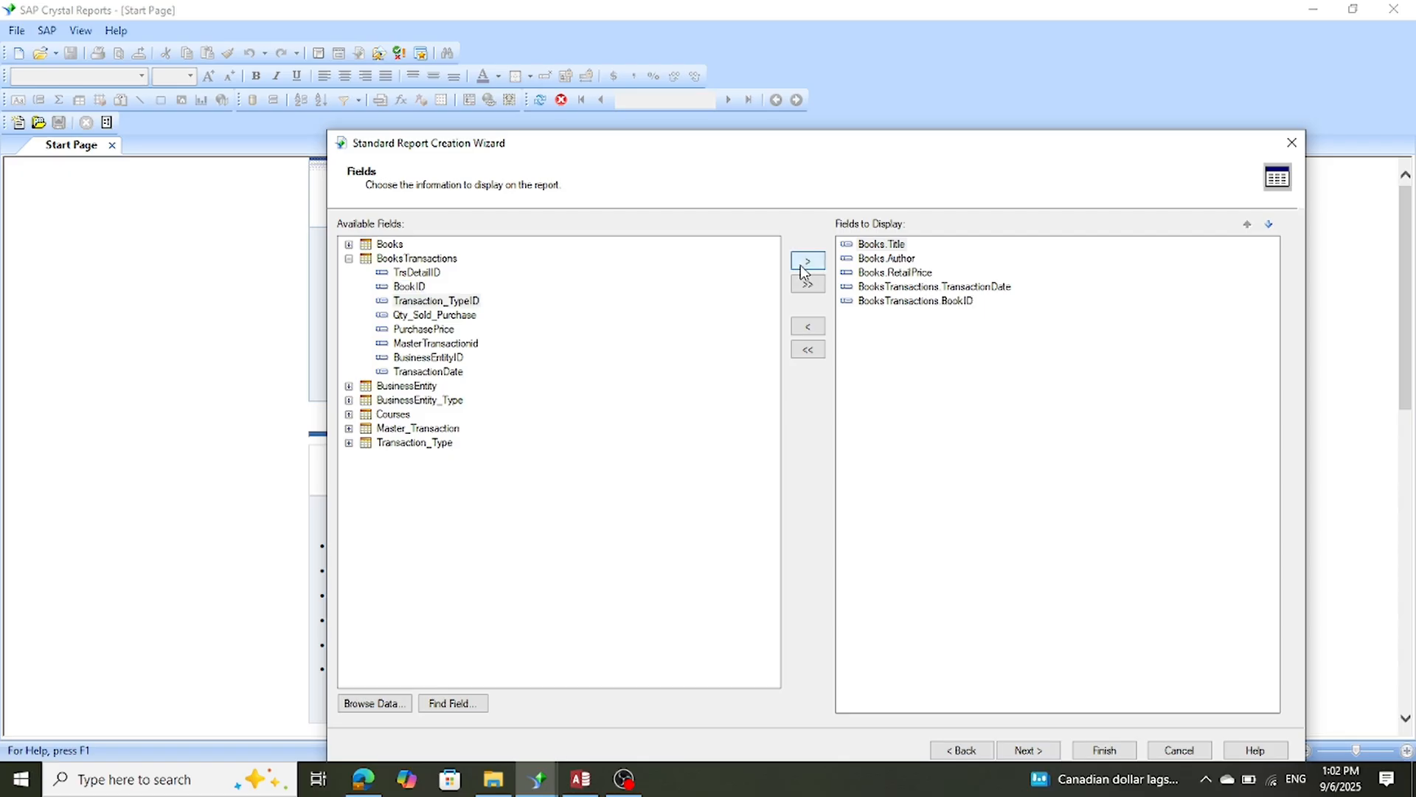
click(424, 315)
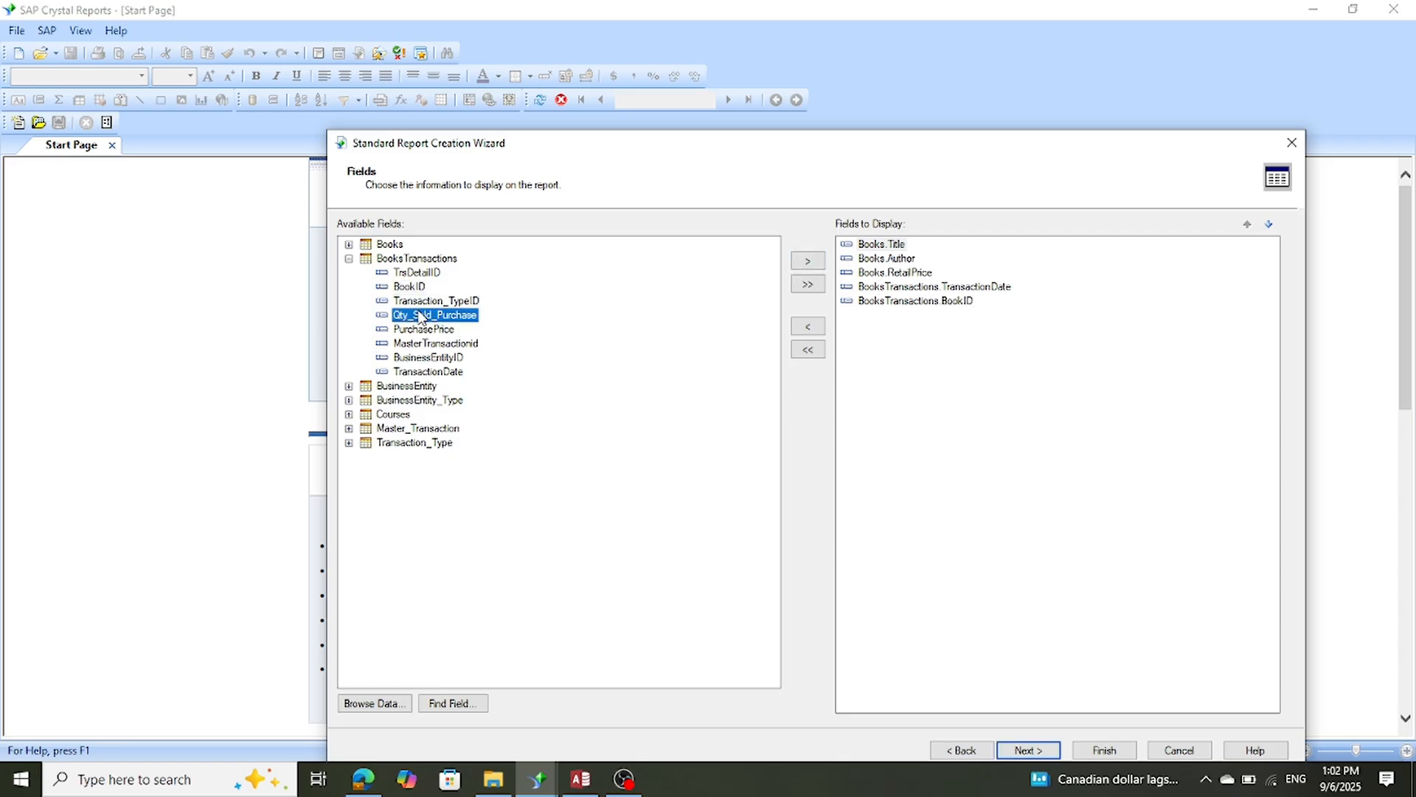
click(807, 261)
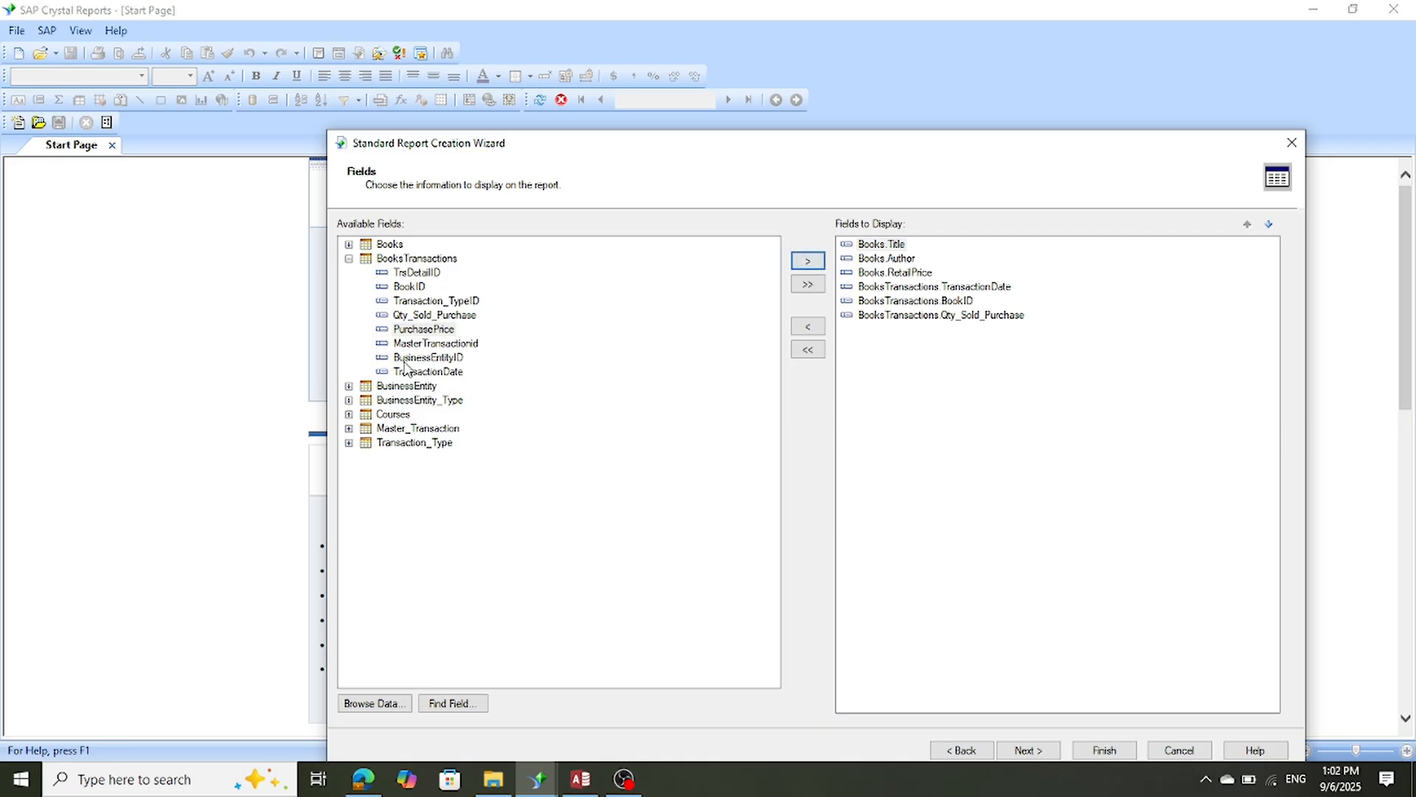
click(815, 263)
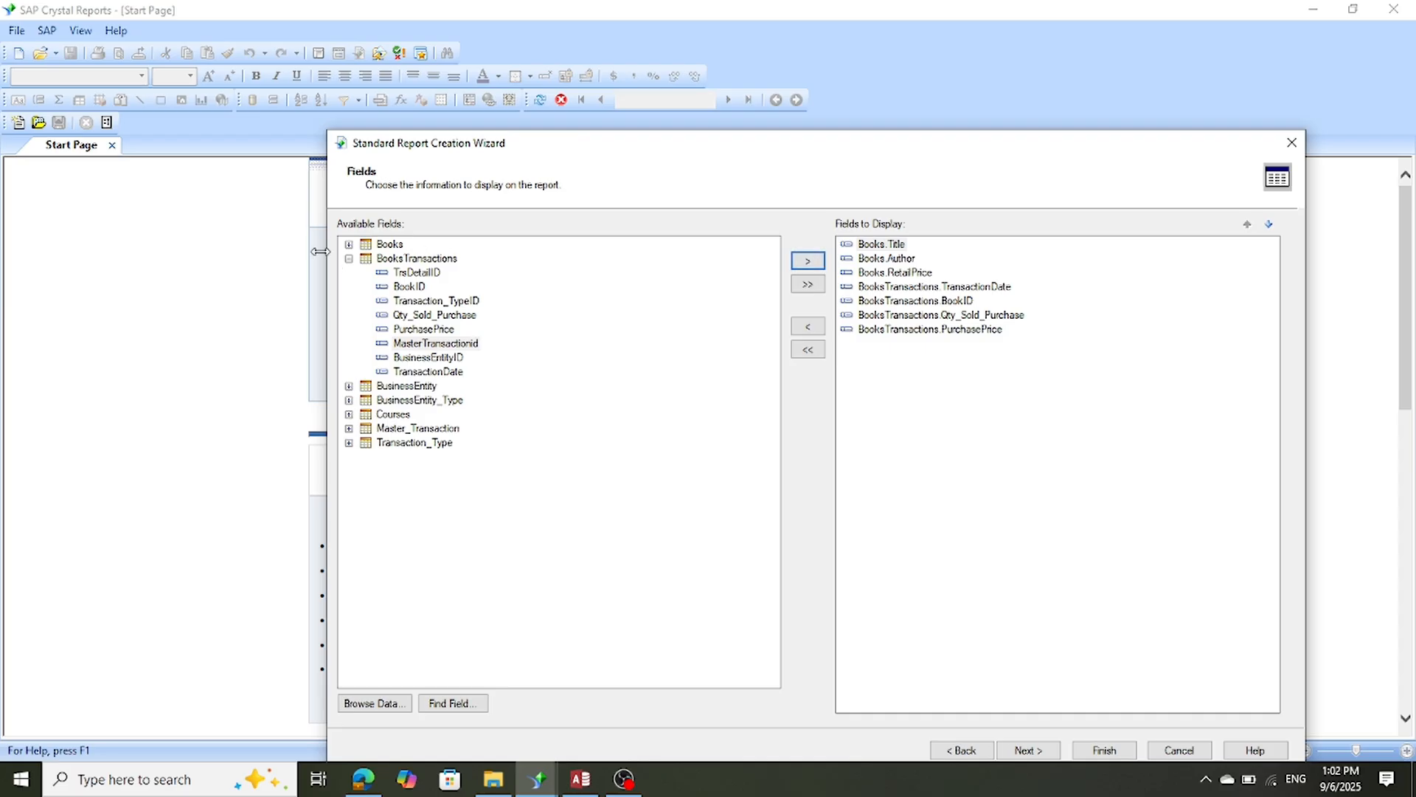
click(348, 261)
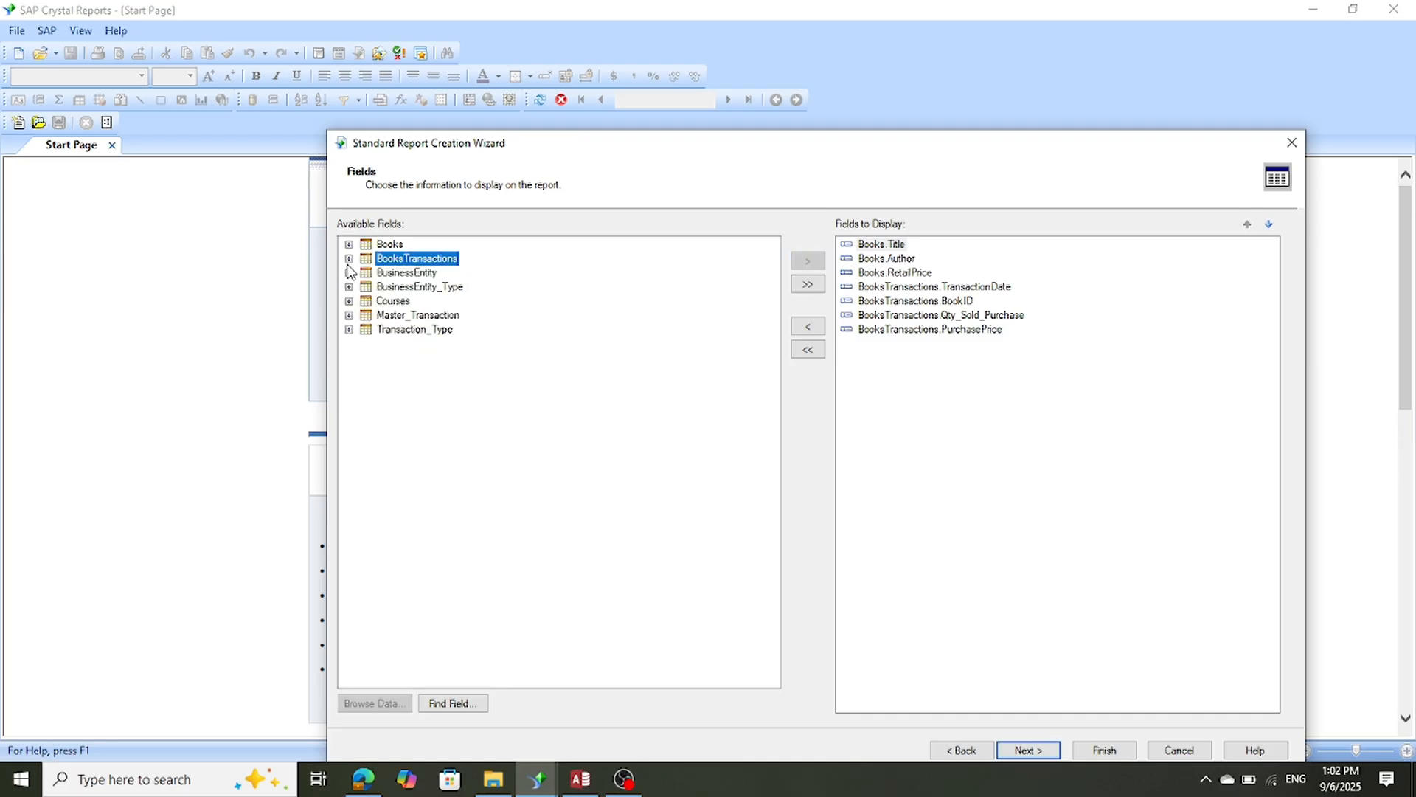
Add Person_Name from BusinessEntity and BUsinessEntity_Type from the BusinessEntity_Type table to the fields to display.
click(349, 273)
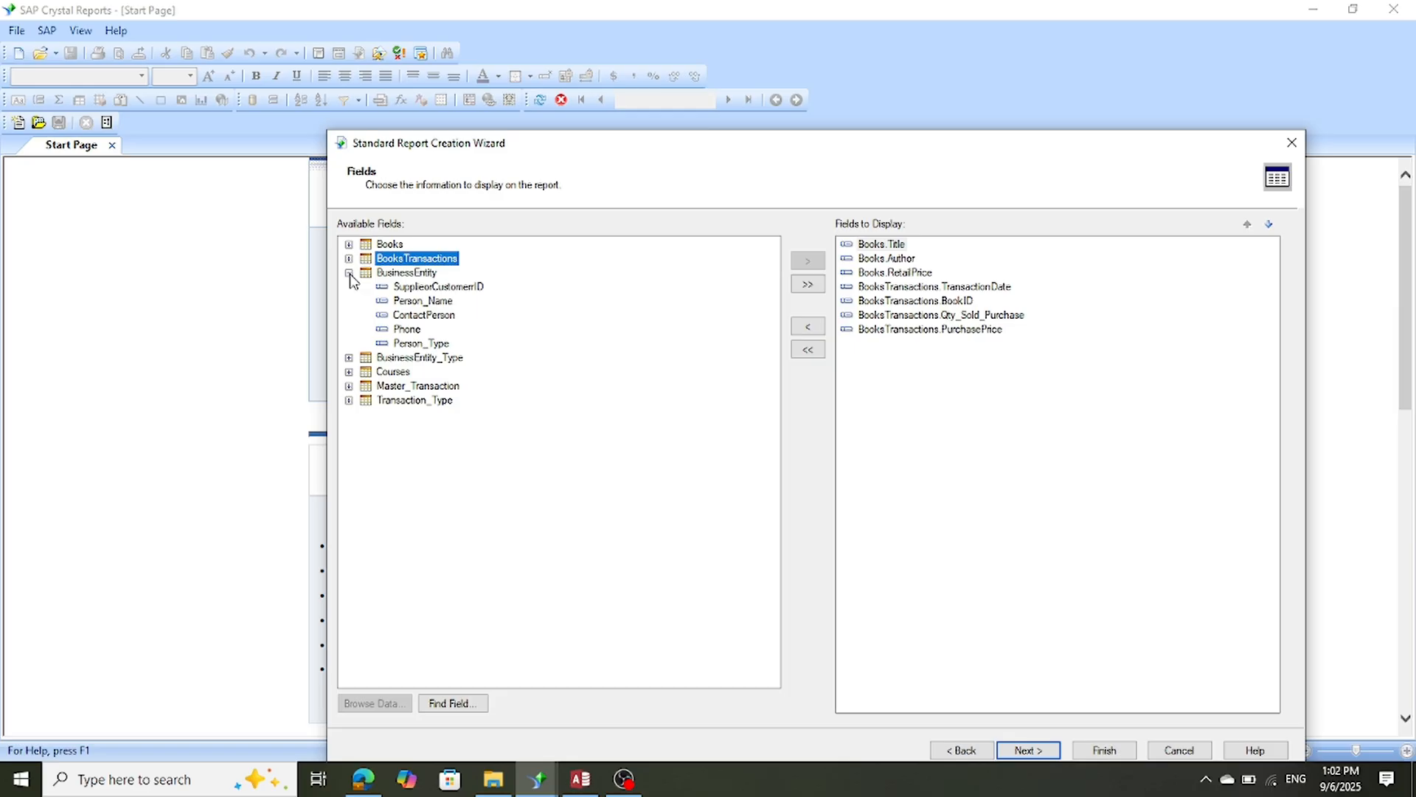
click(439, 304)
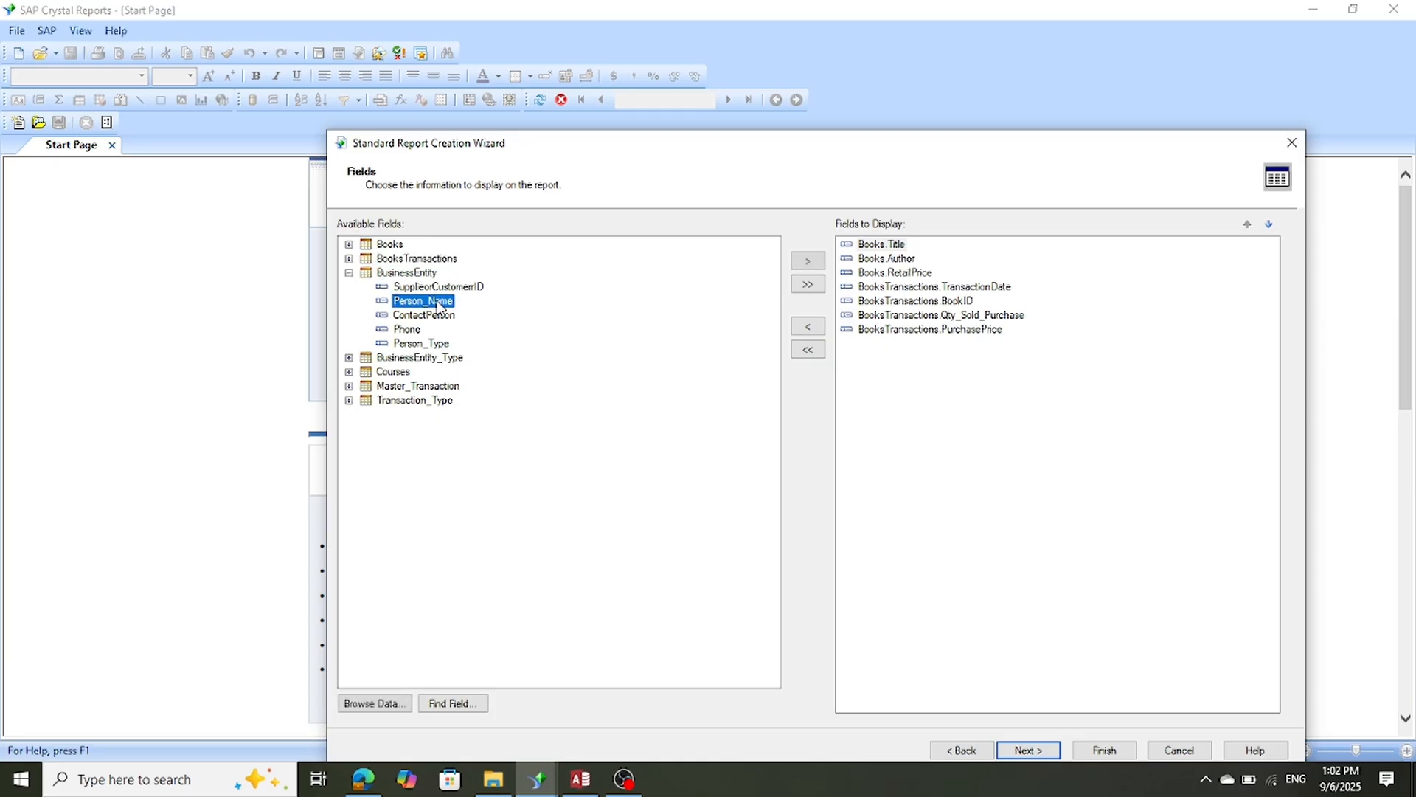
click(806, 263)
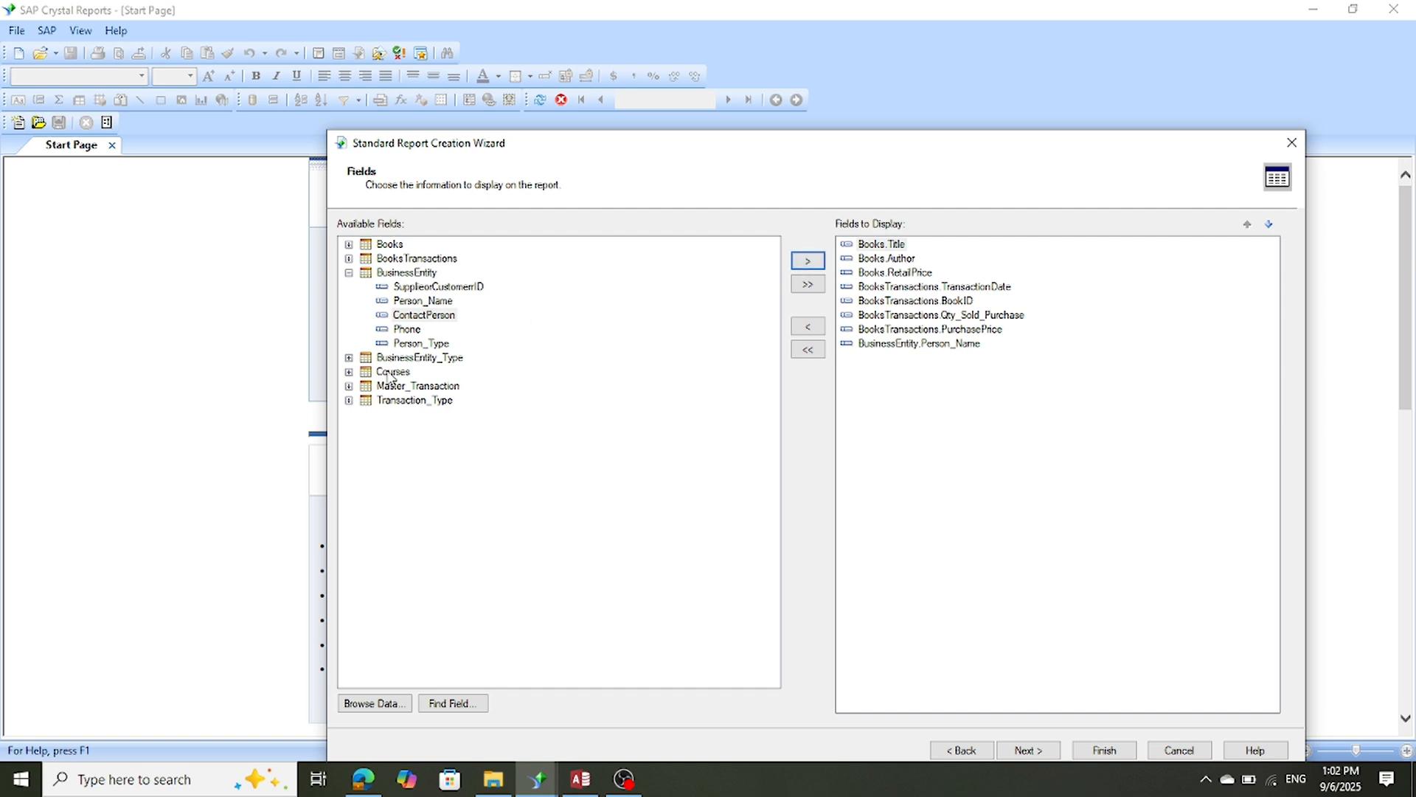
click(347, 273)
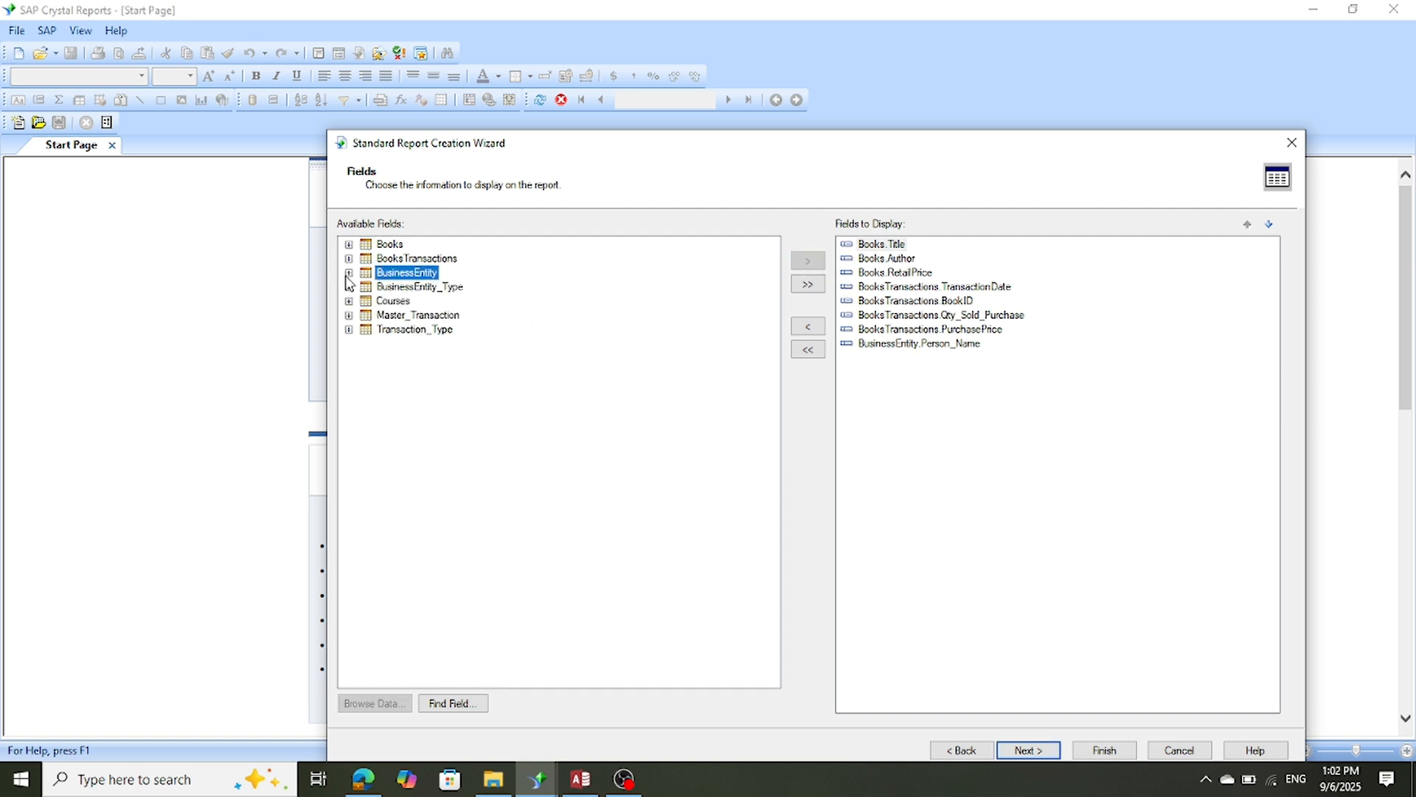
click(348, 287)
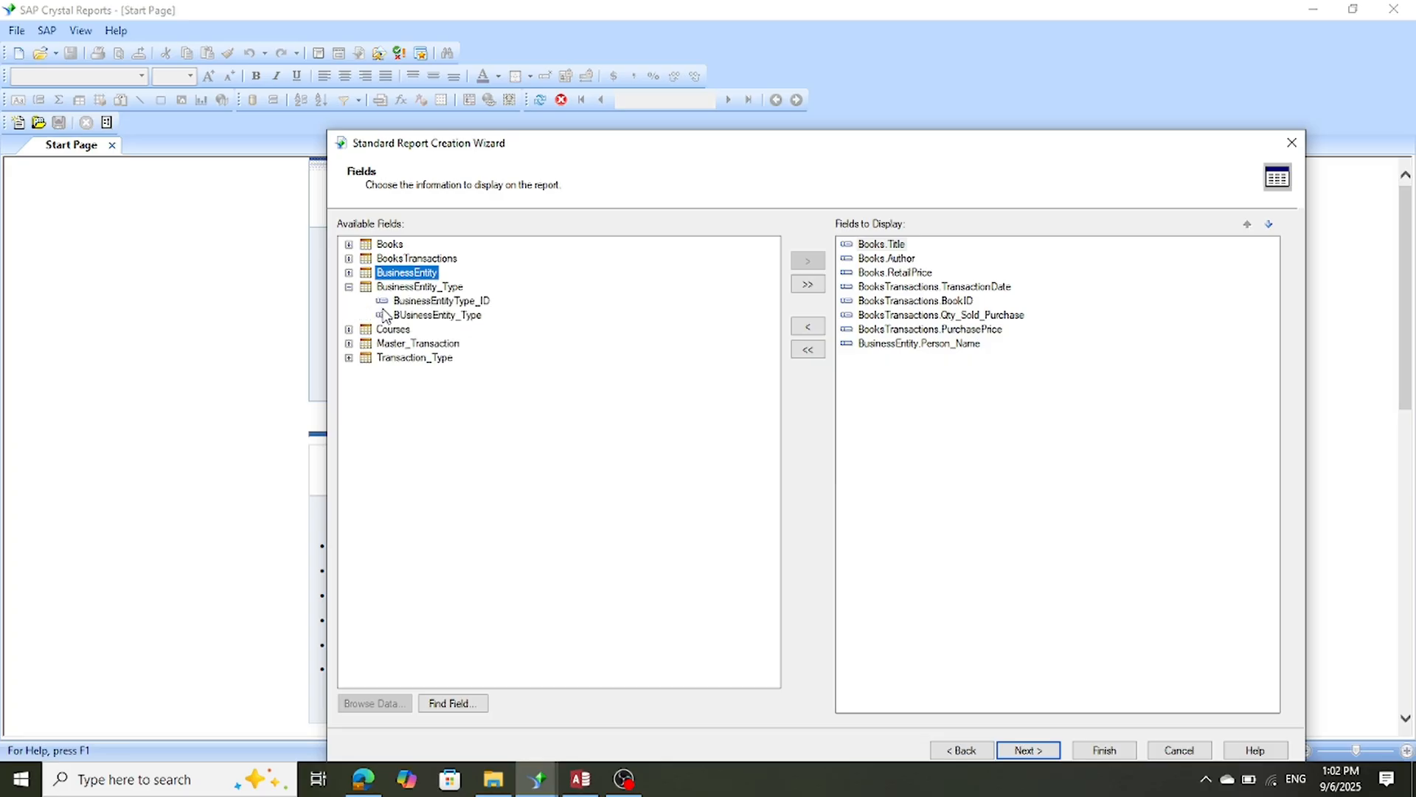
click(435, 316)
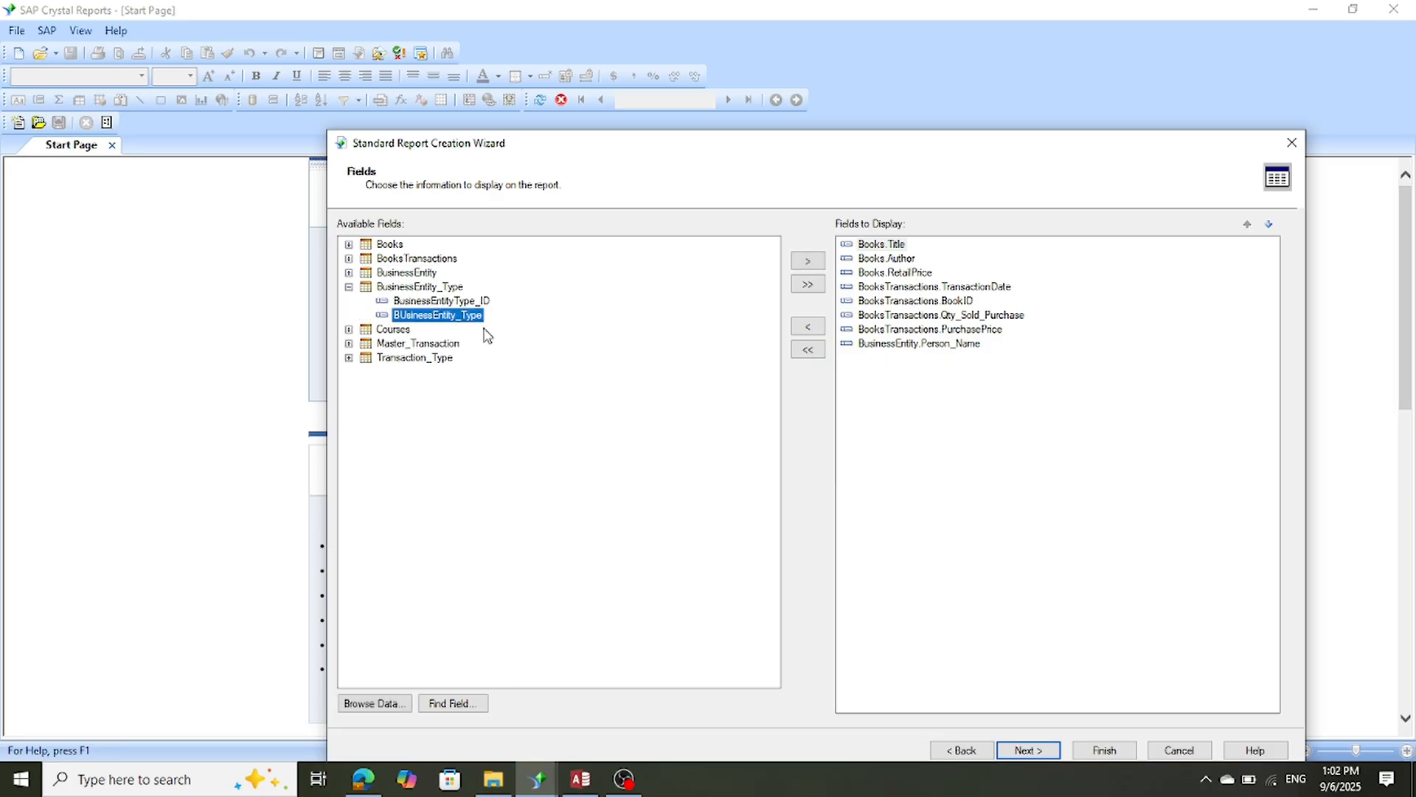
click(808, 262)
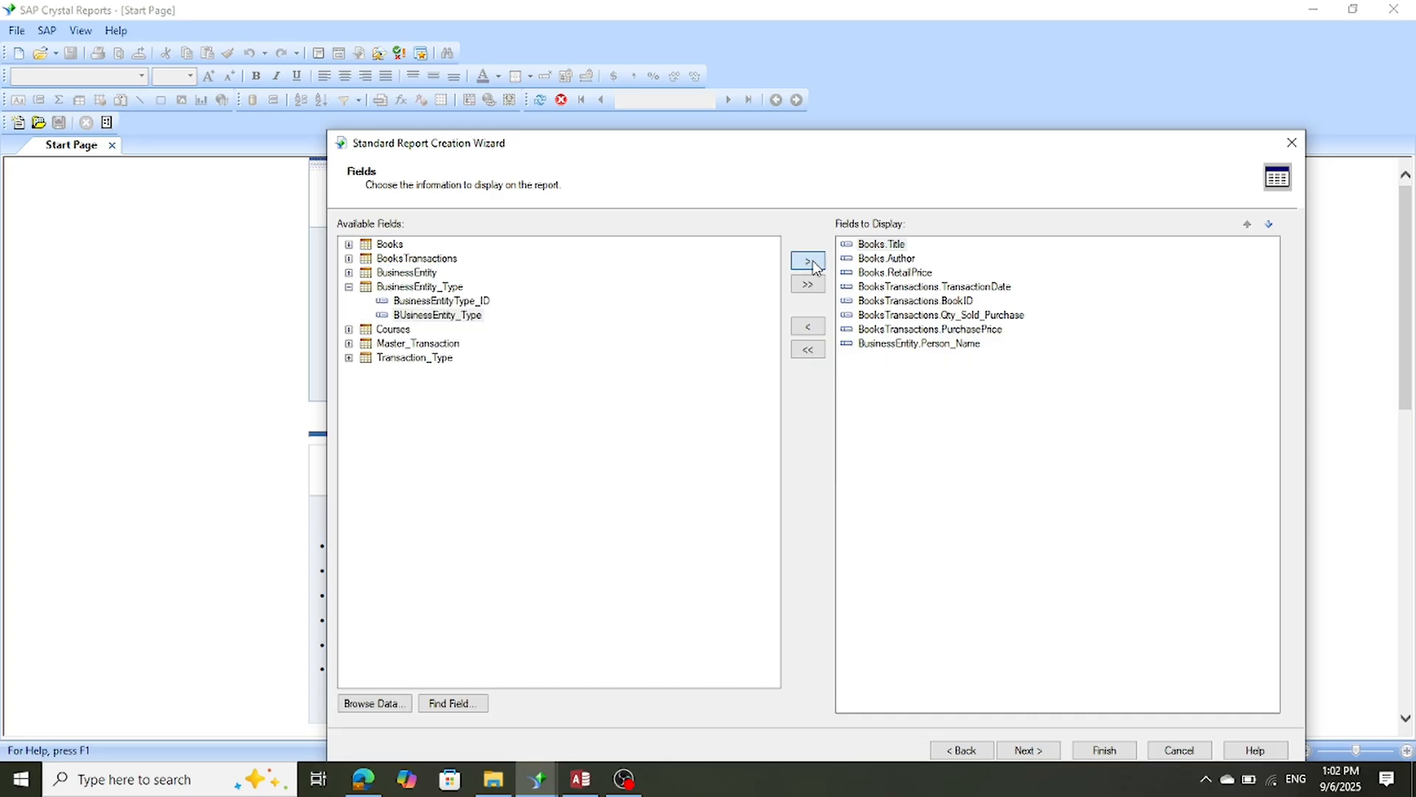
Add CourseName from the Courses table and MasterTransactionID from the Master_Transaction table to the fields to display.
click(349, 330)
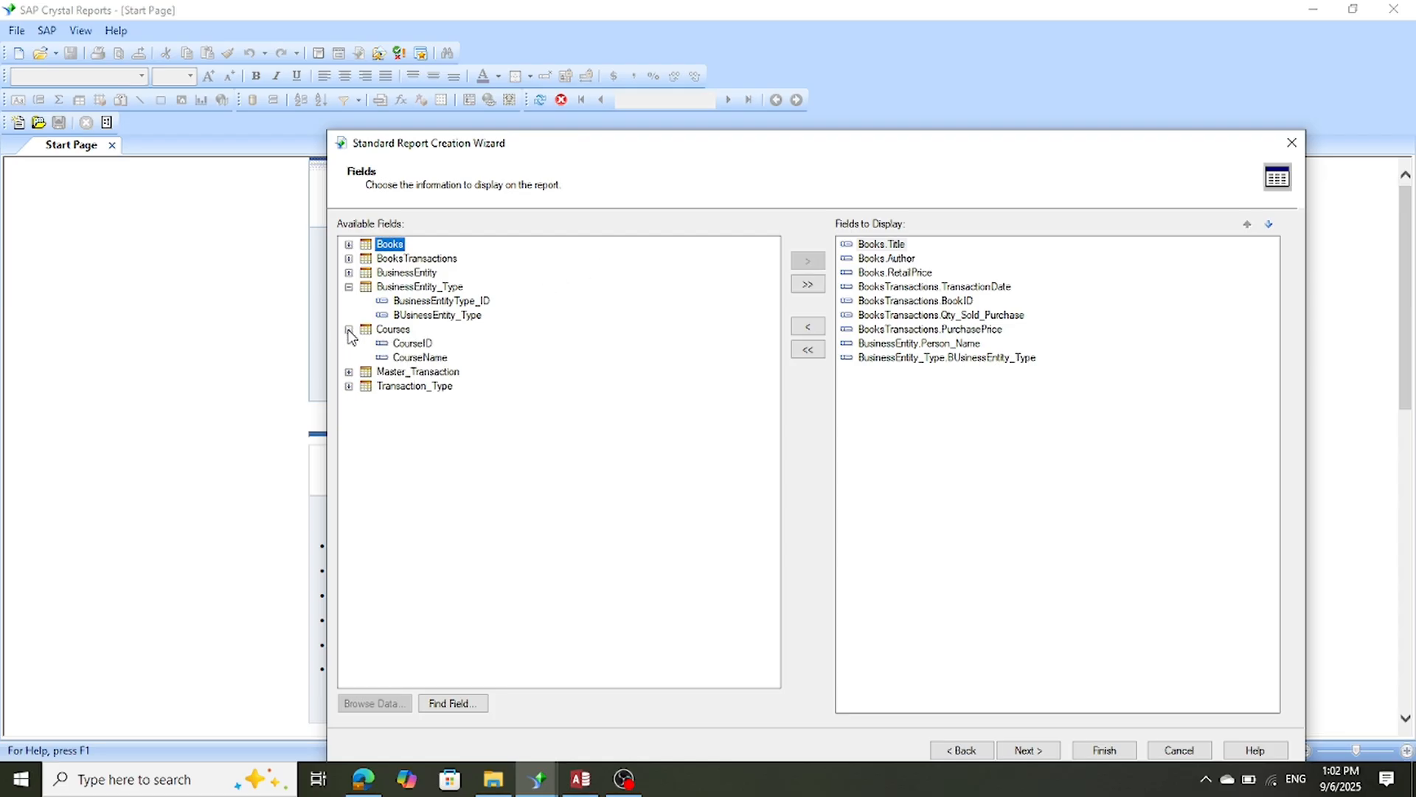
click(419, 357)
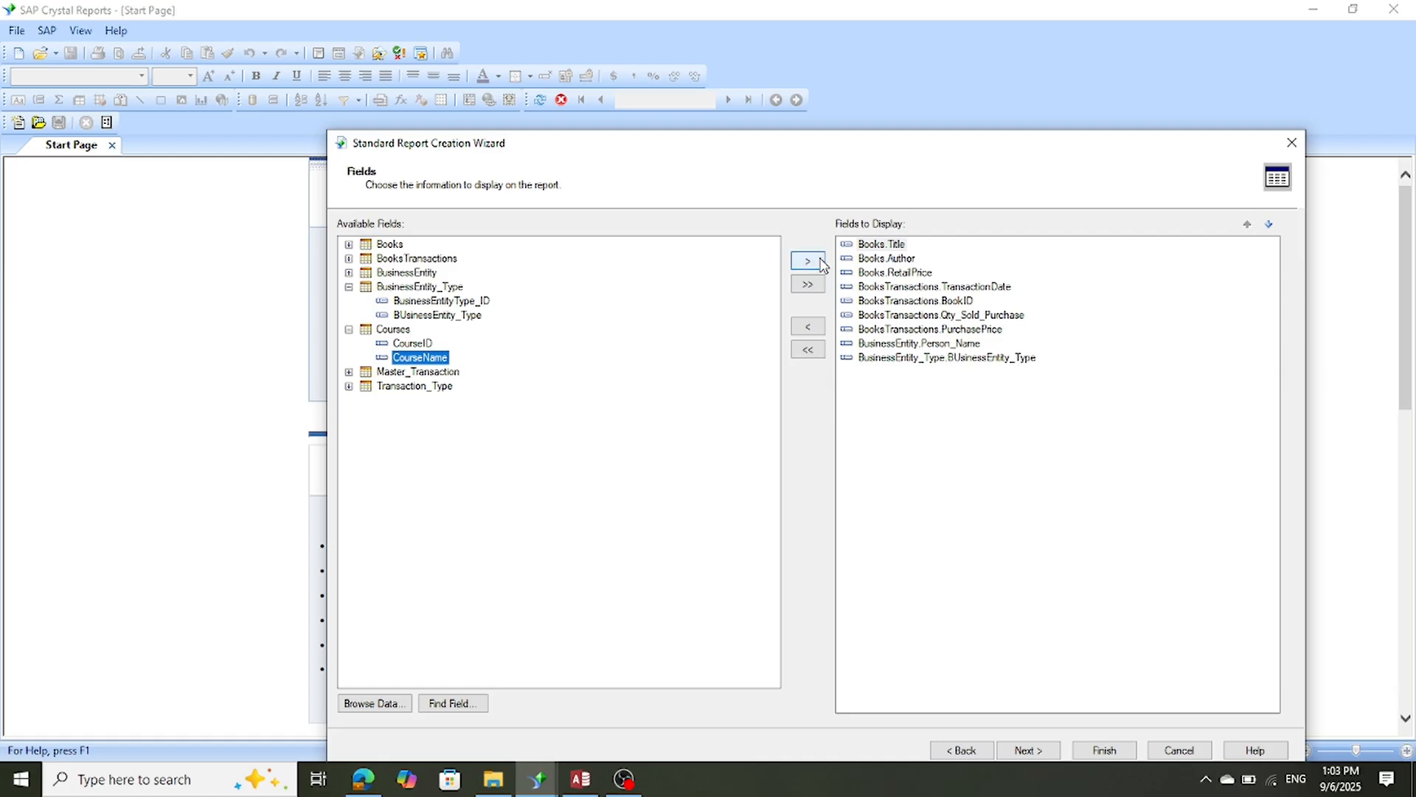
click(808, 261)
click(349, 330)
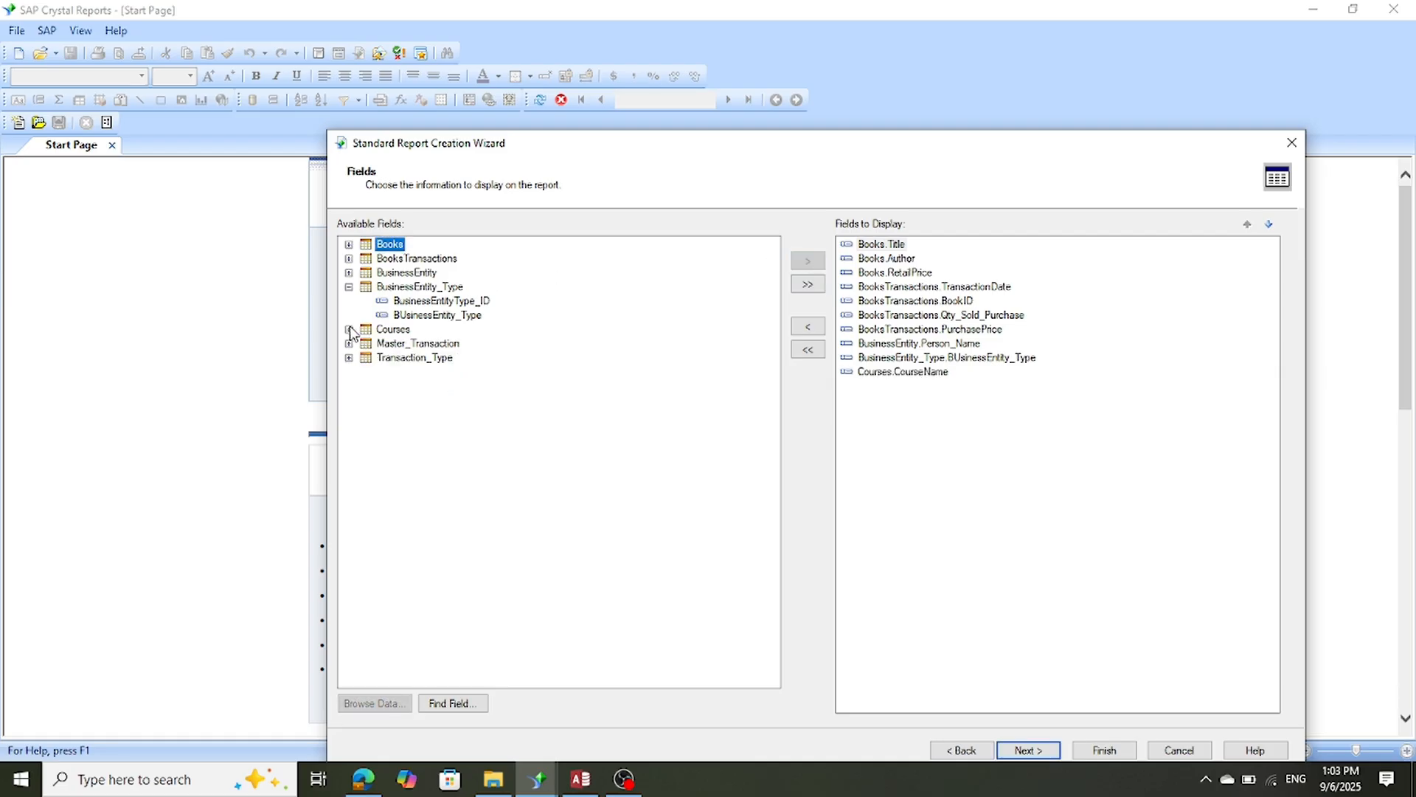
click(349, 343)
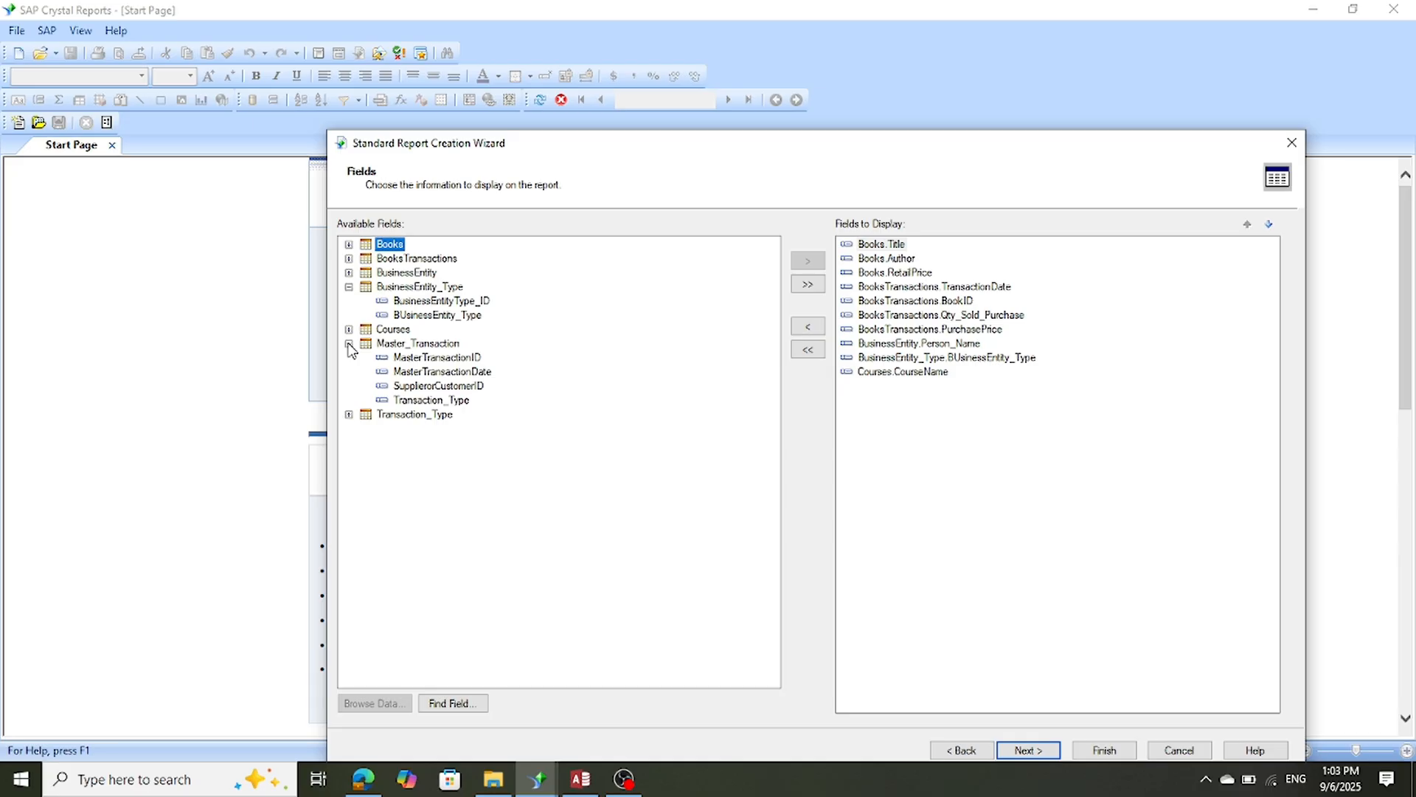
click(426, 402)
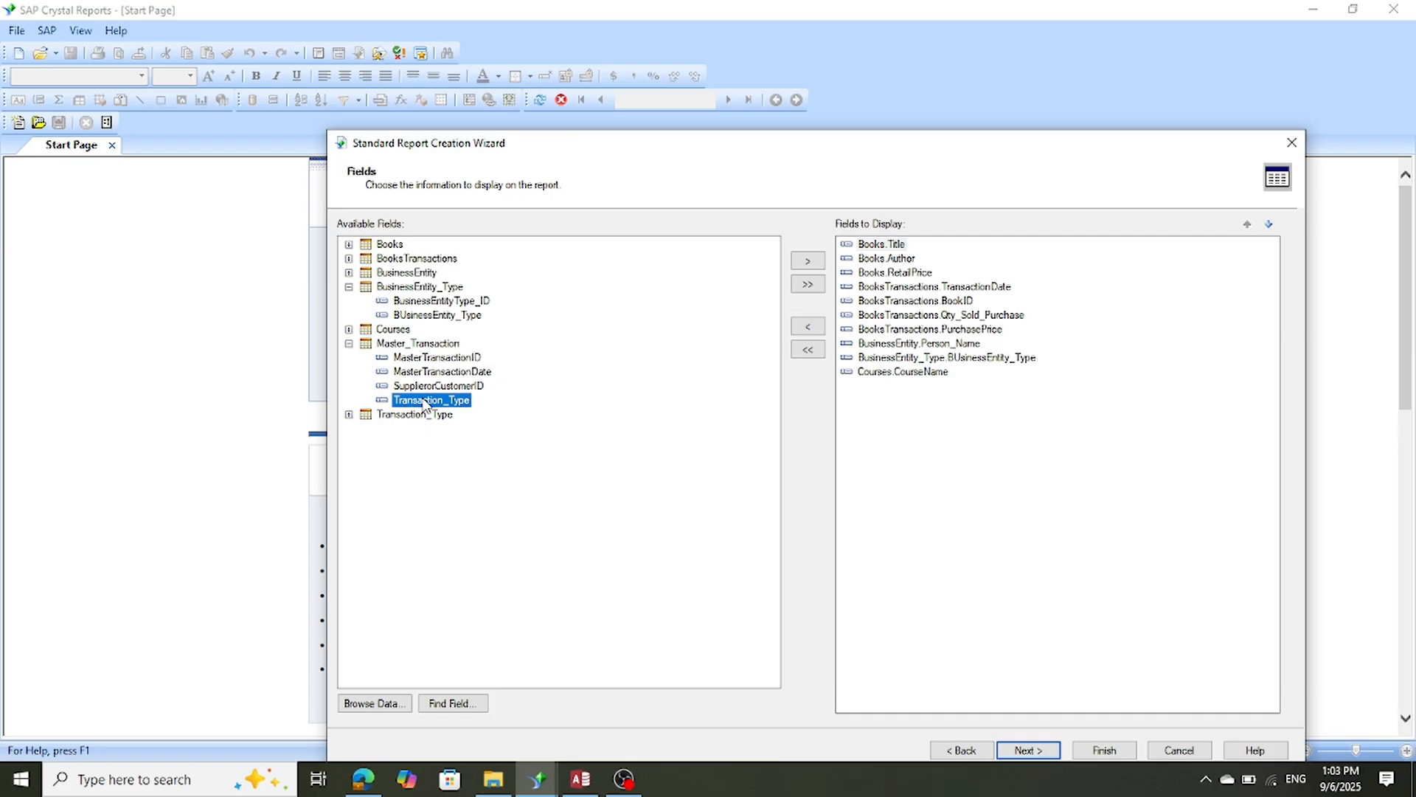
click(438, 359)
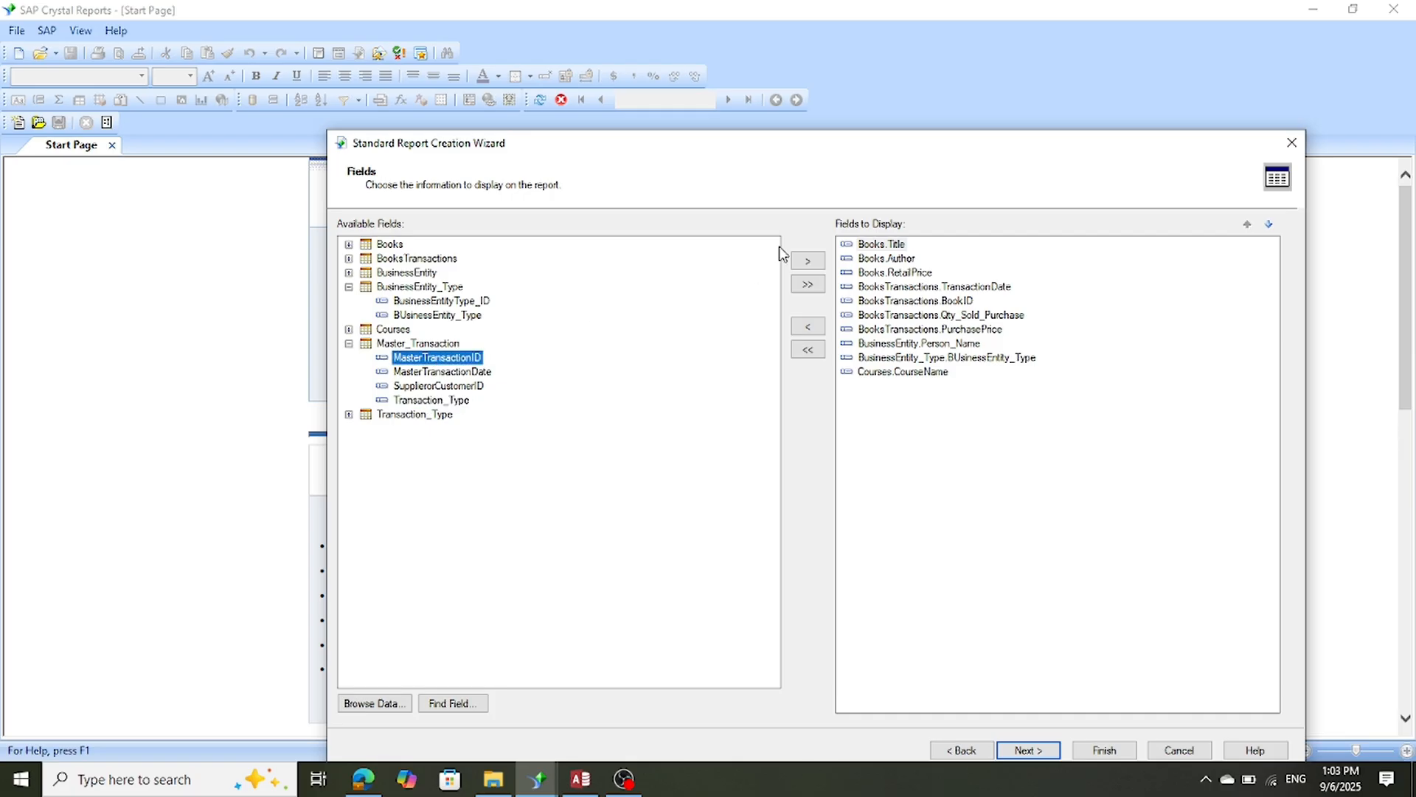
click(809, 262)
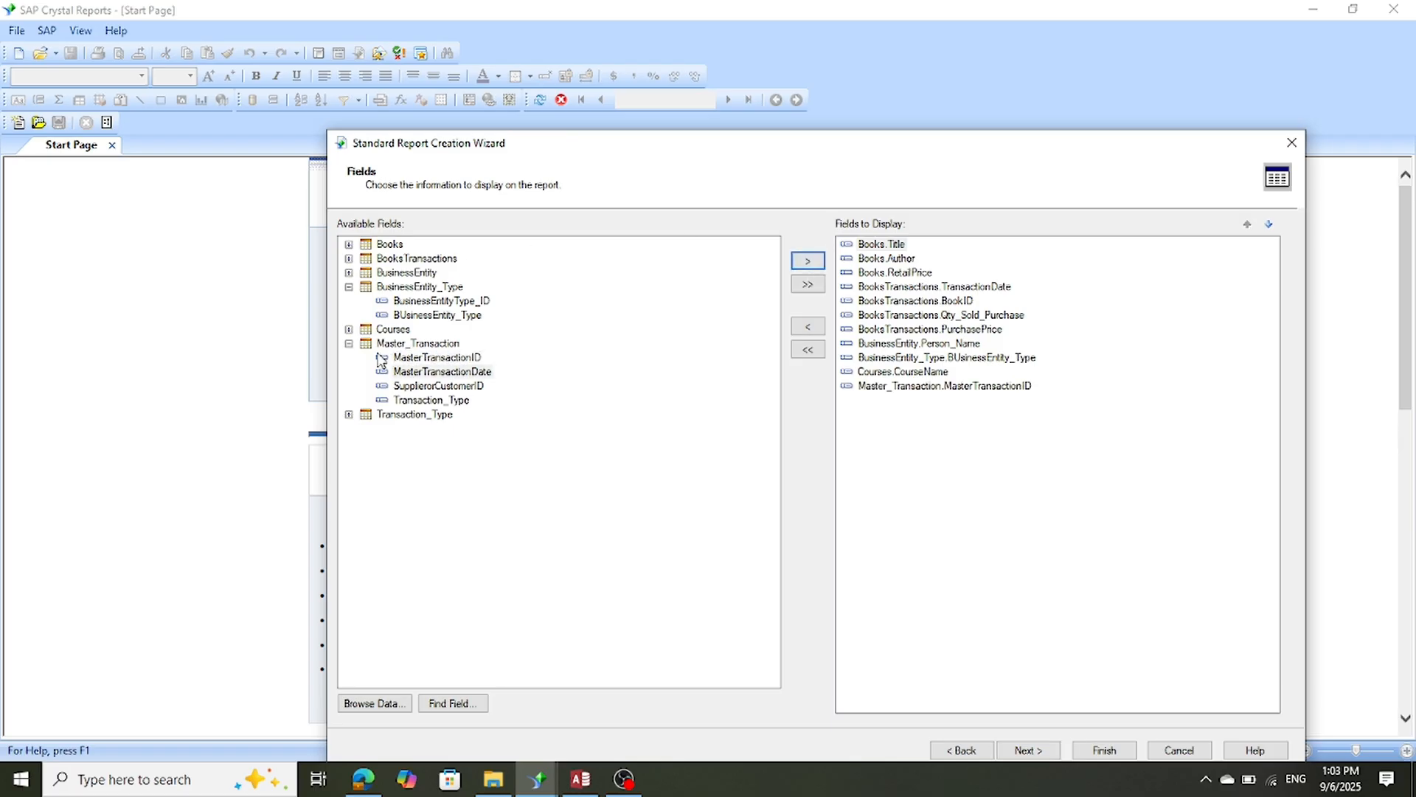
click(349, 344)
Add TransactionType_name from the Transaction_Type table to the displayed fields and continue to record selection without any grouping.
click(348, 358)
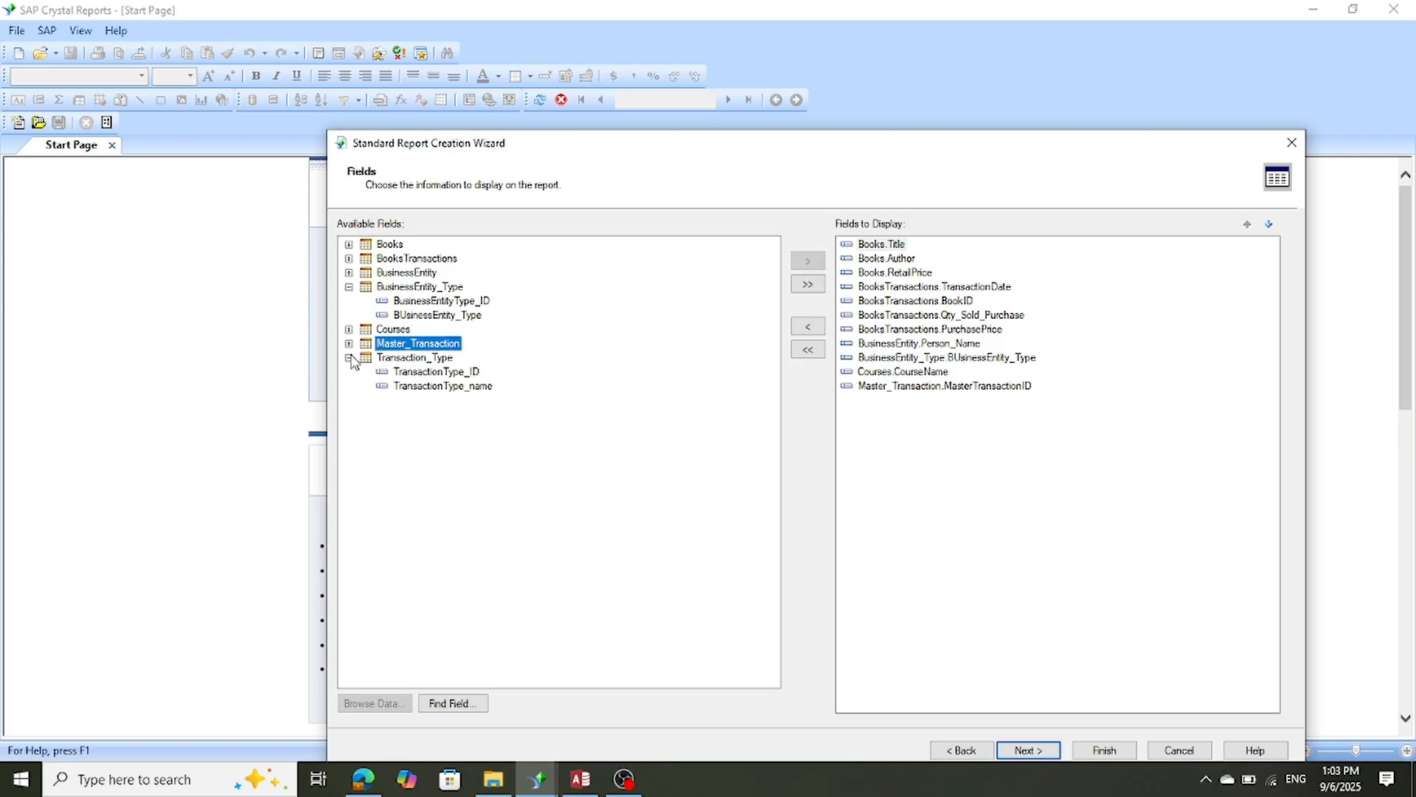
click(405, 387)
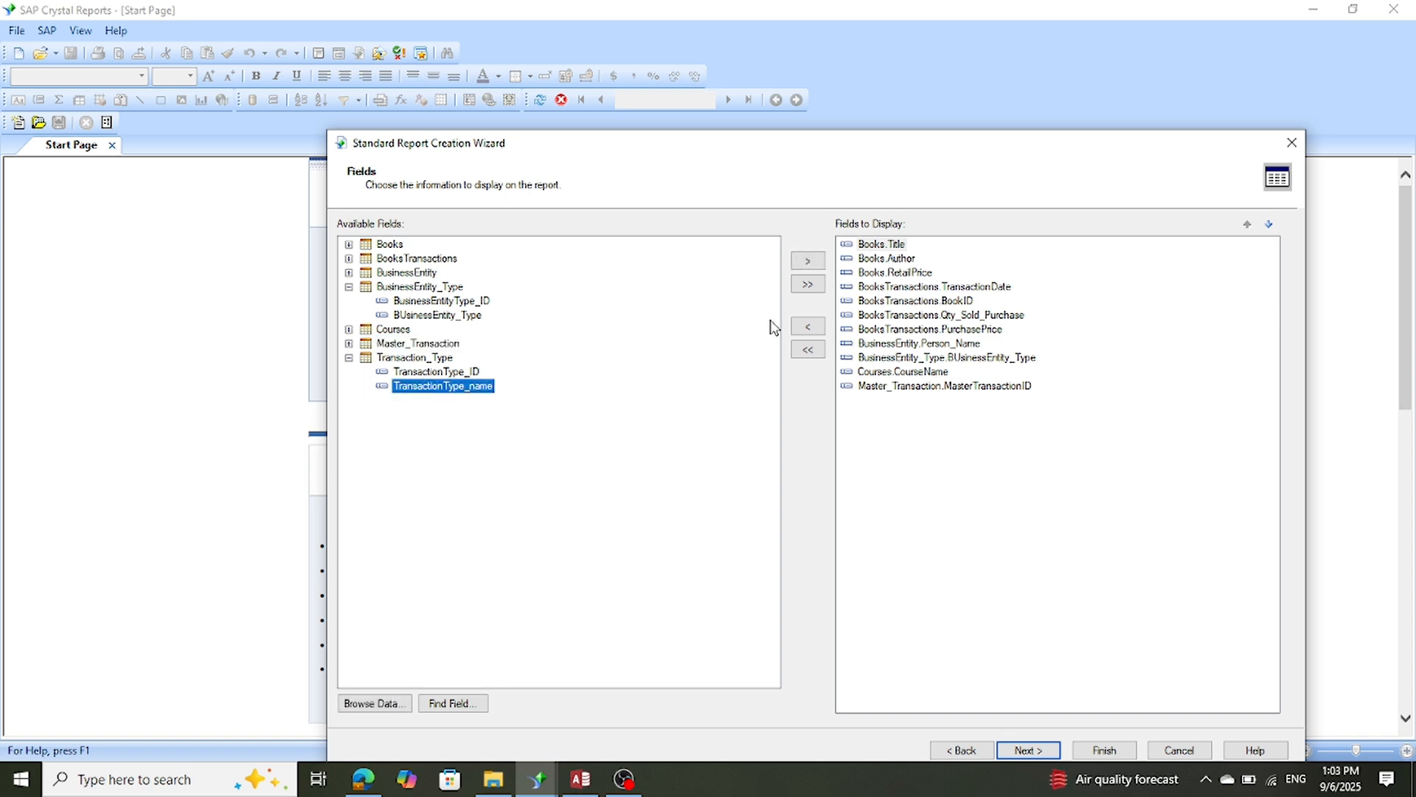
click(809, 262)
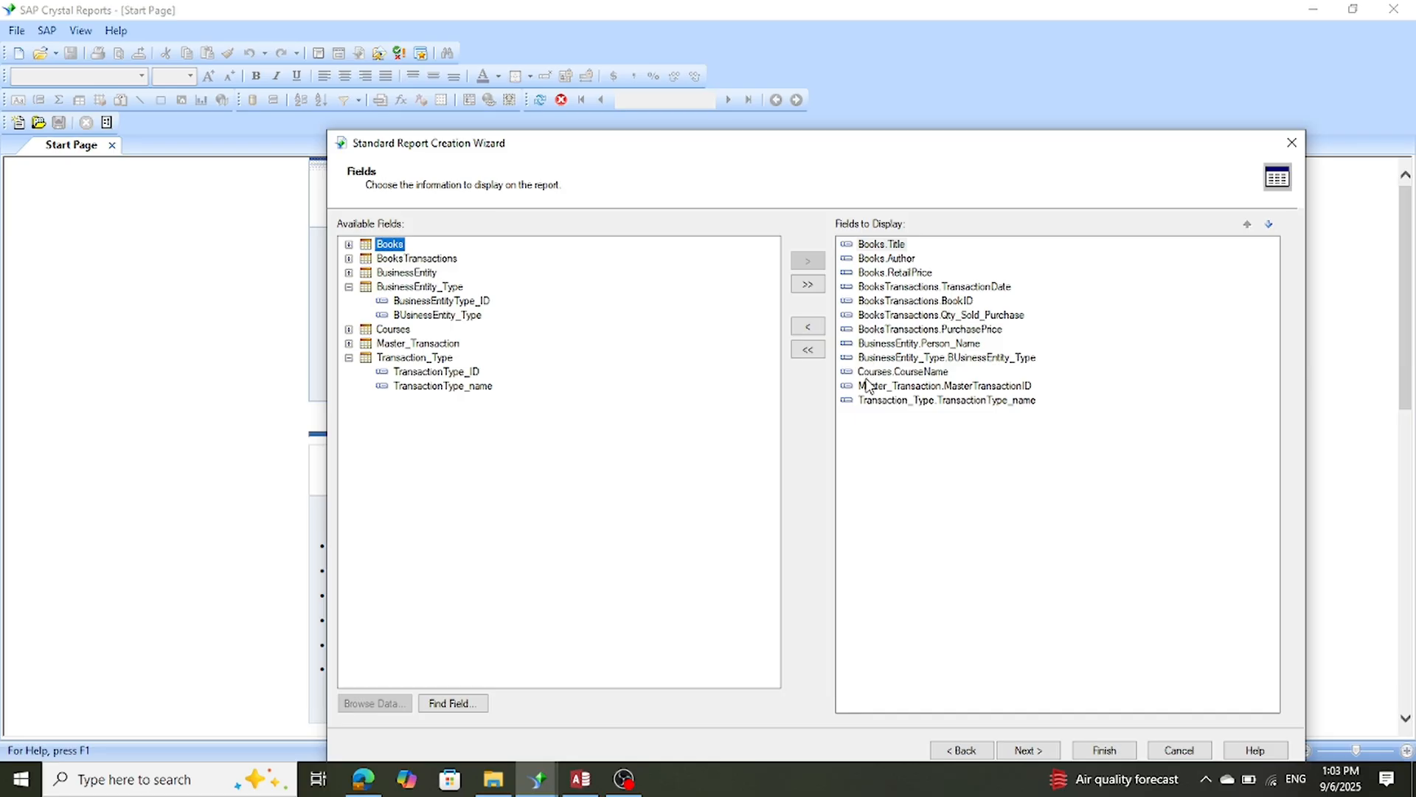
click(1040, 751)
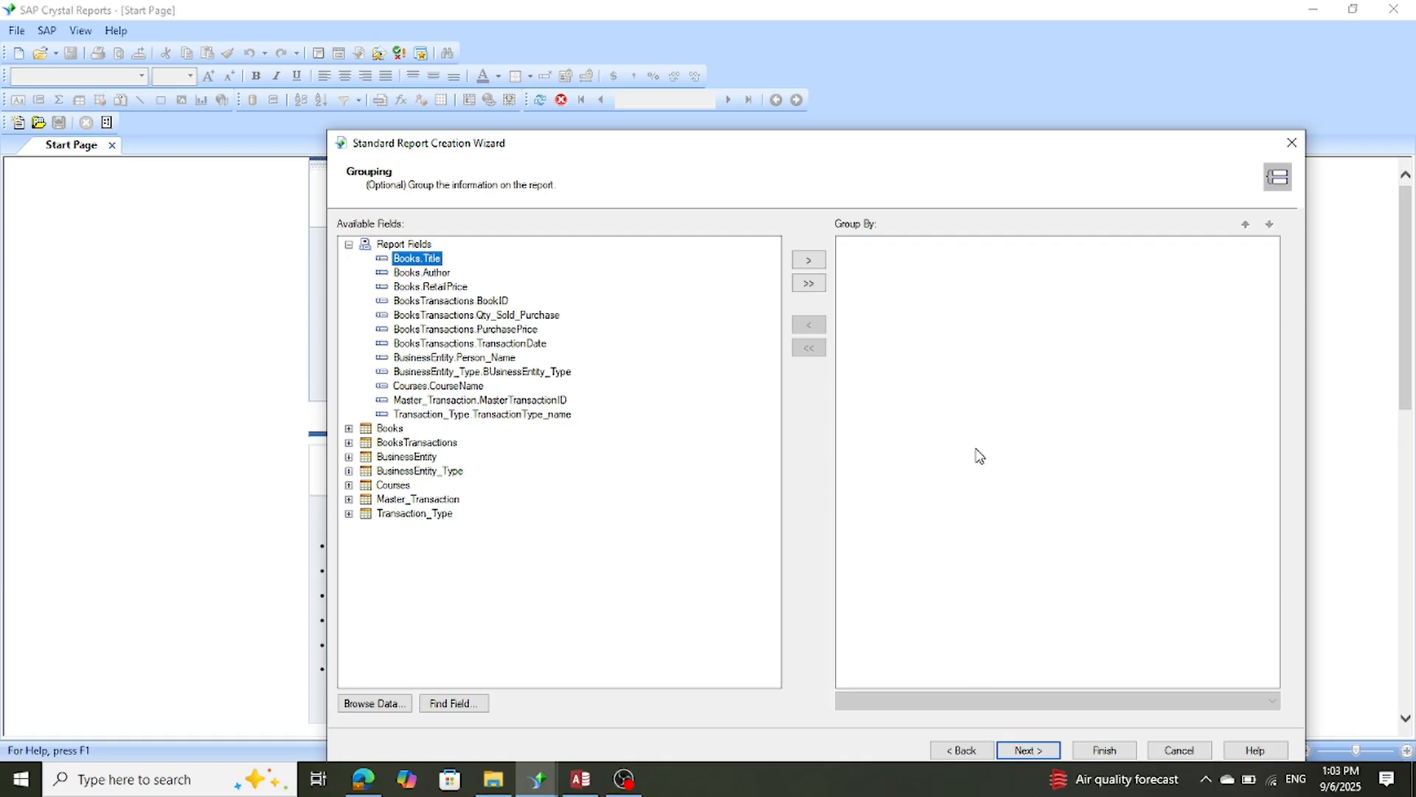
click(1043, 750)
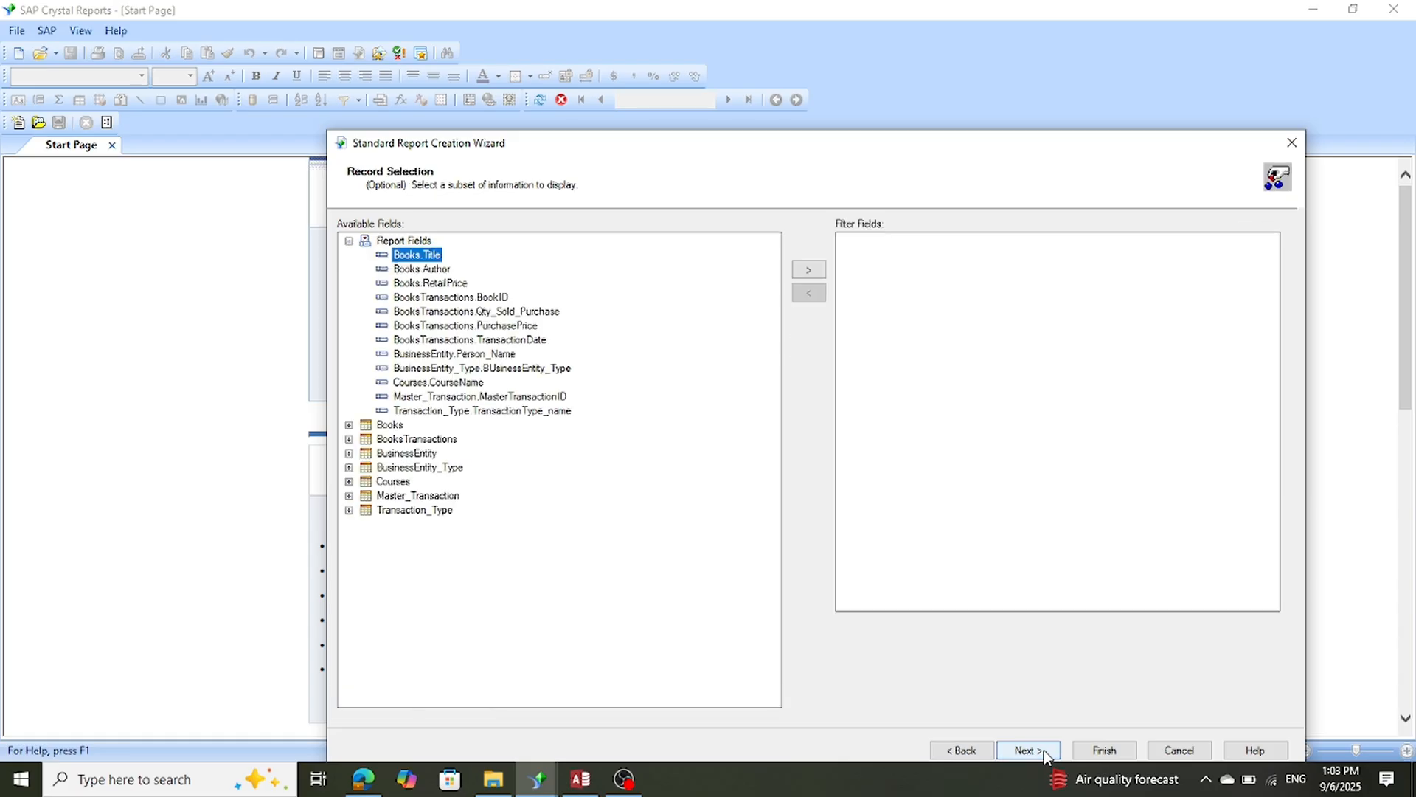
Leave record selection unfiltered, keep No Template and finish the report.
click(1044, 751)
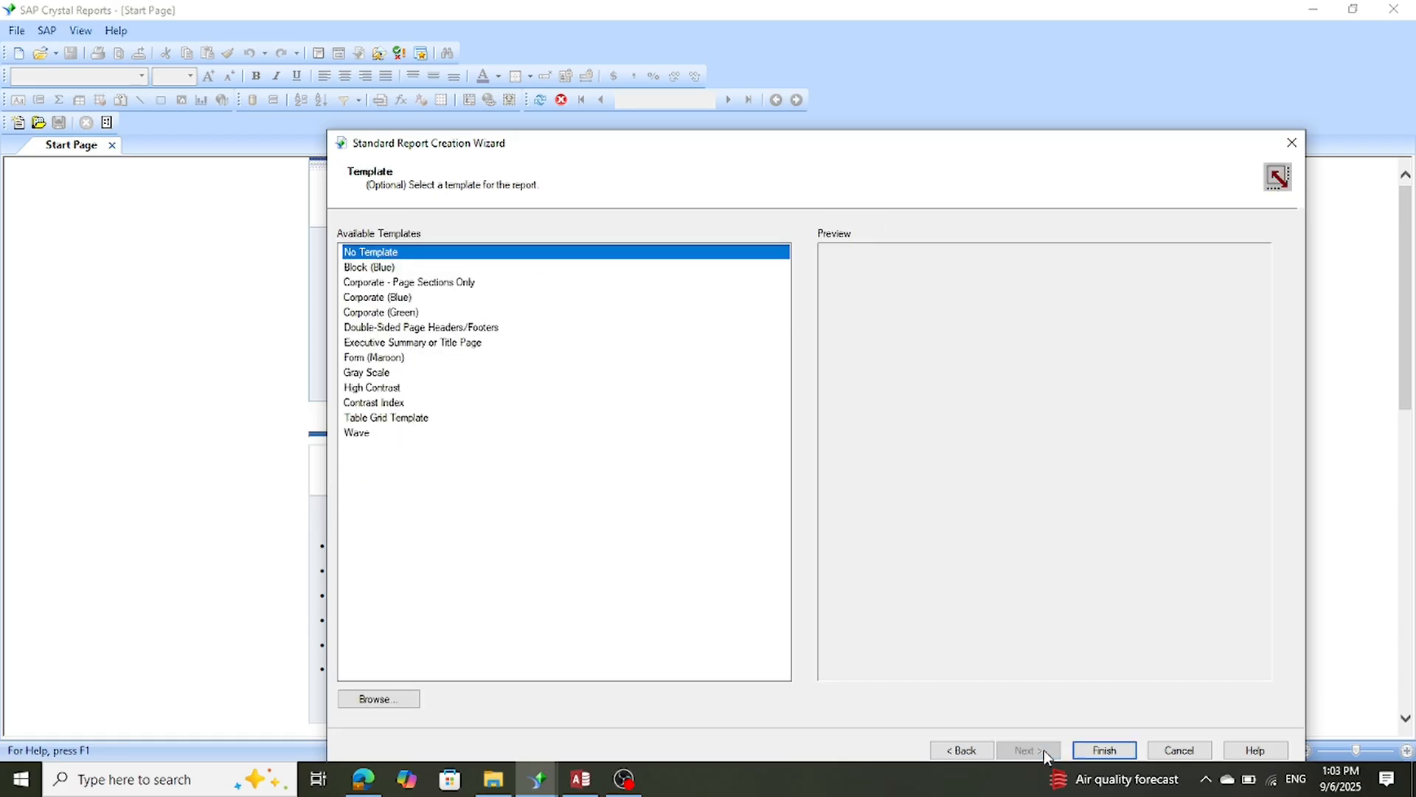
click(1109, 753)
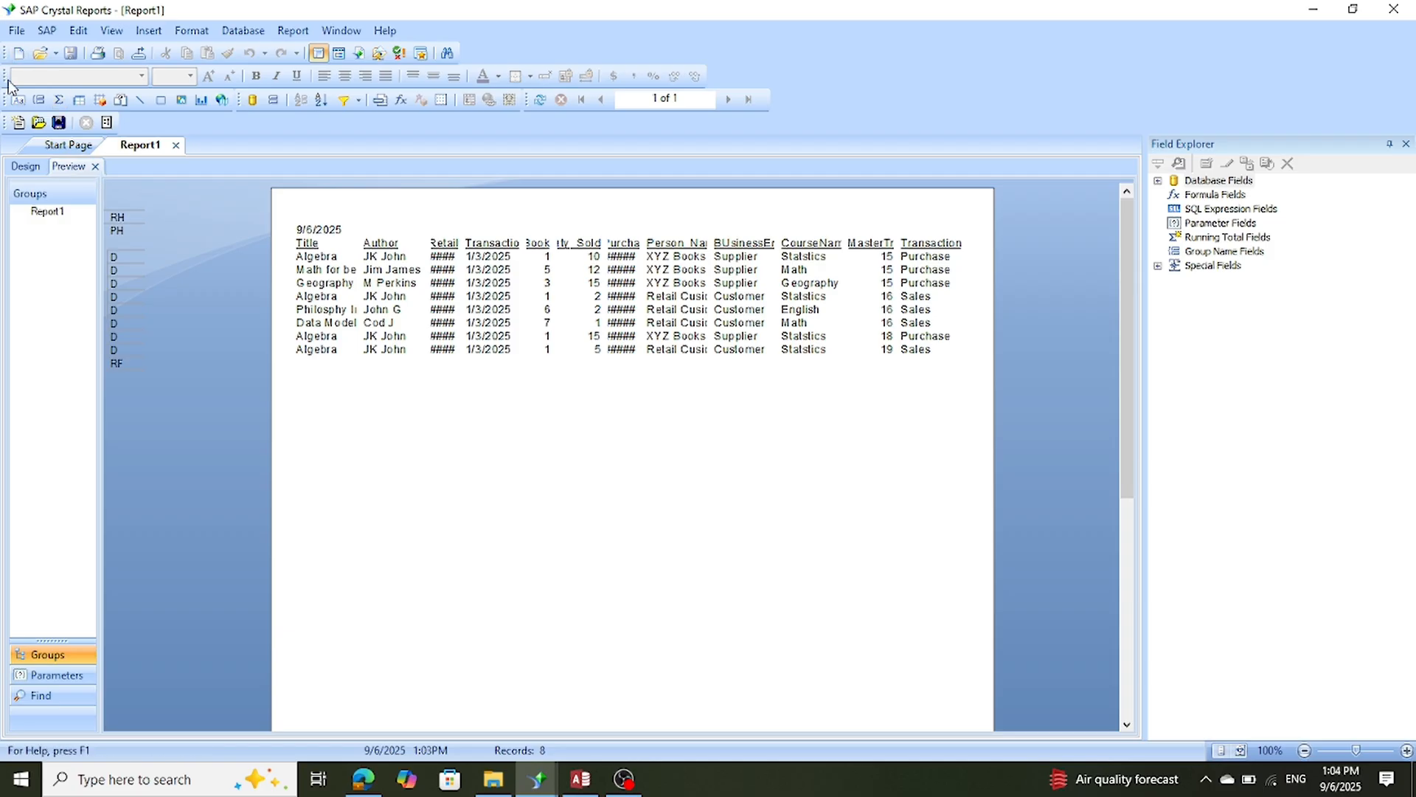
Set the report's page orientation to landscape, keeping the Letter page size.
click(19, 31)
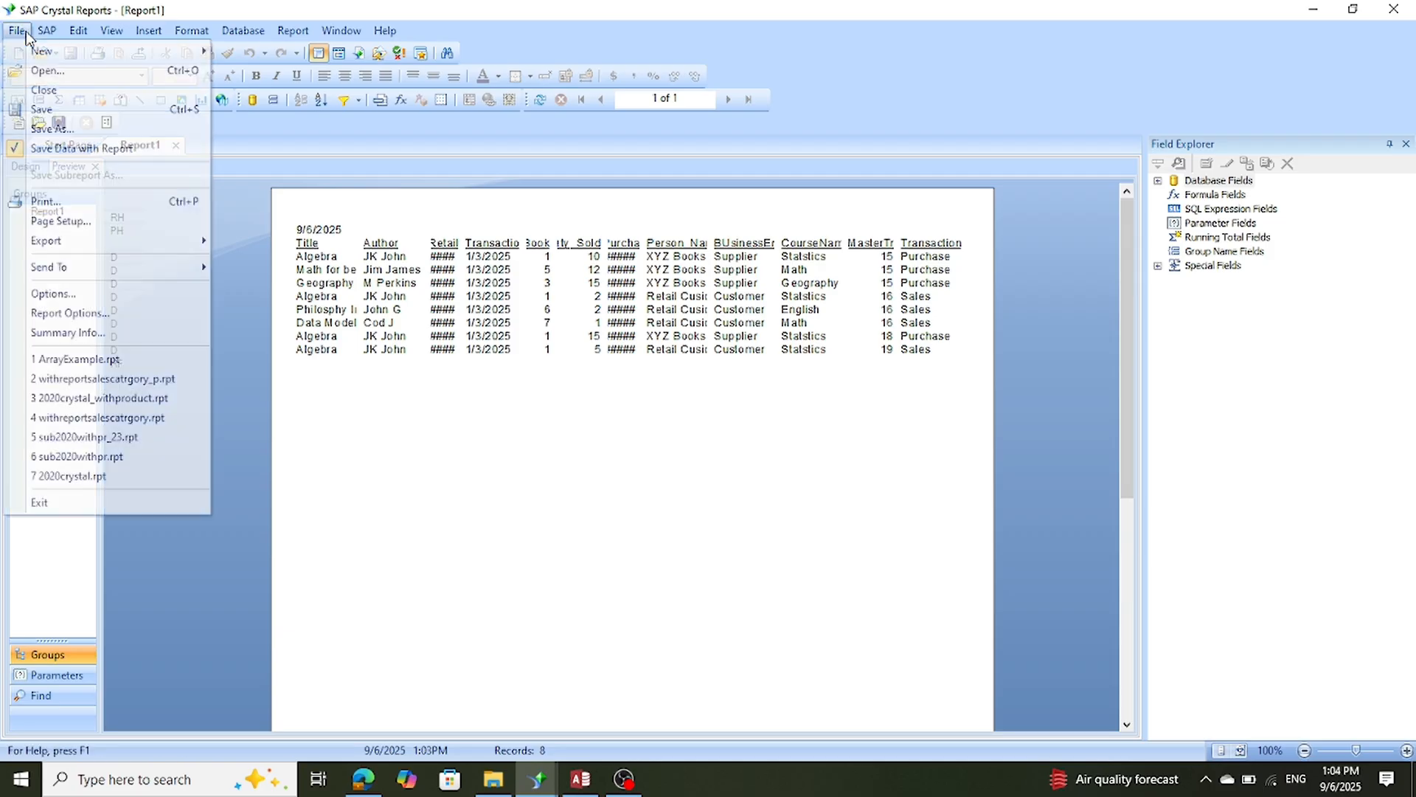
click(62, 220)
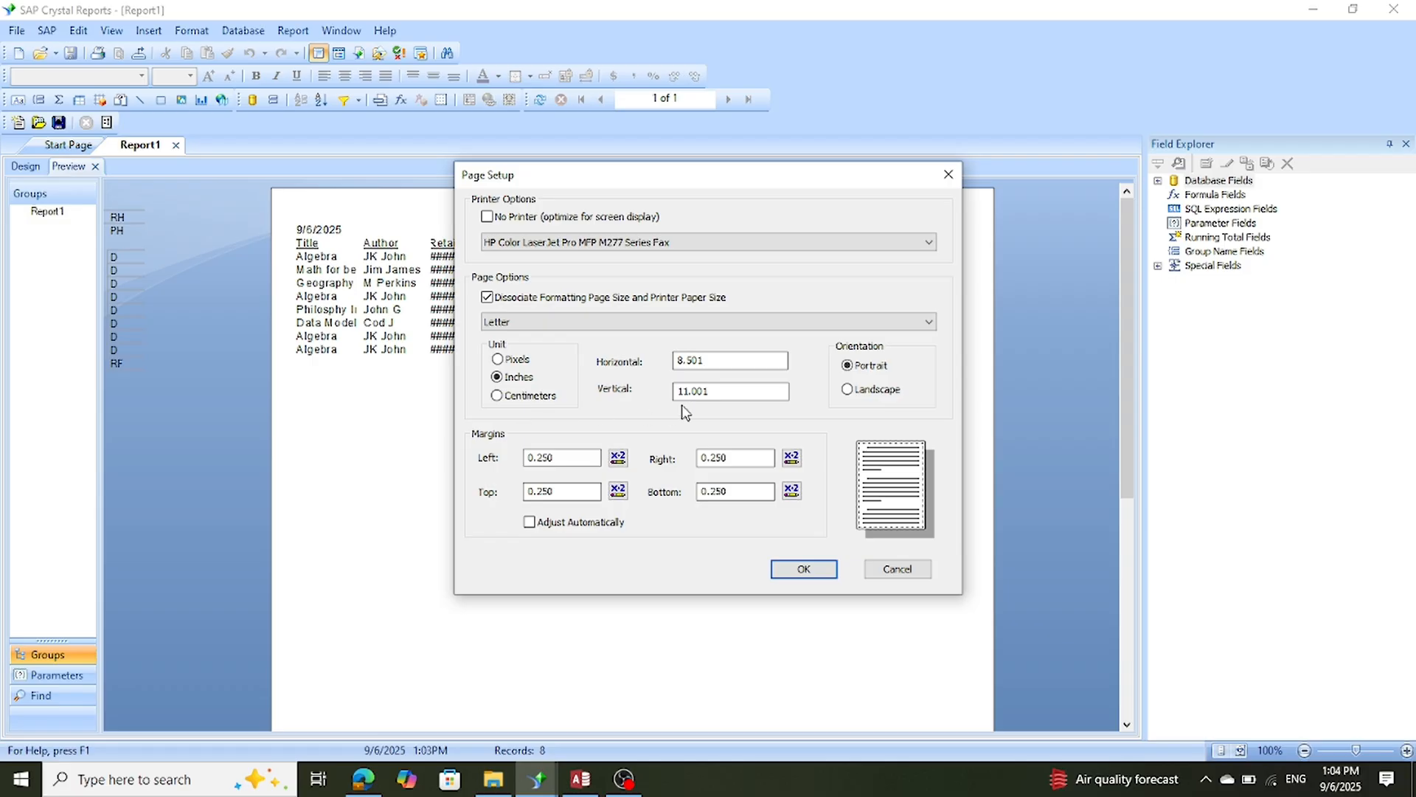
click(848, 390)
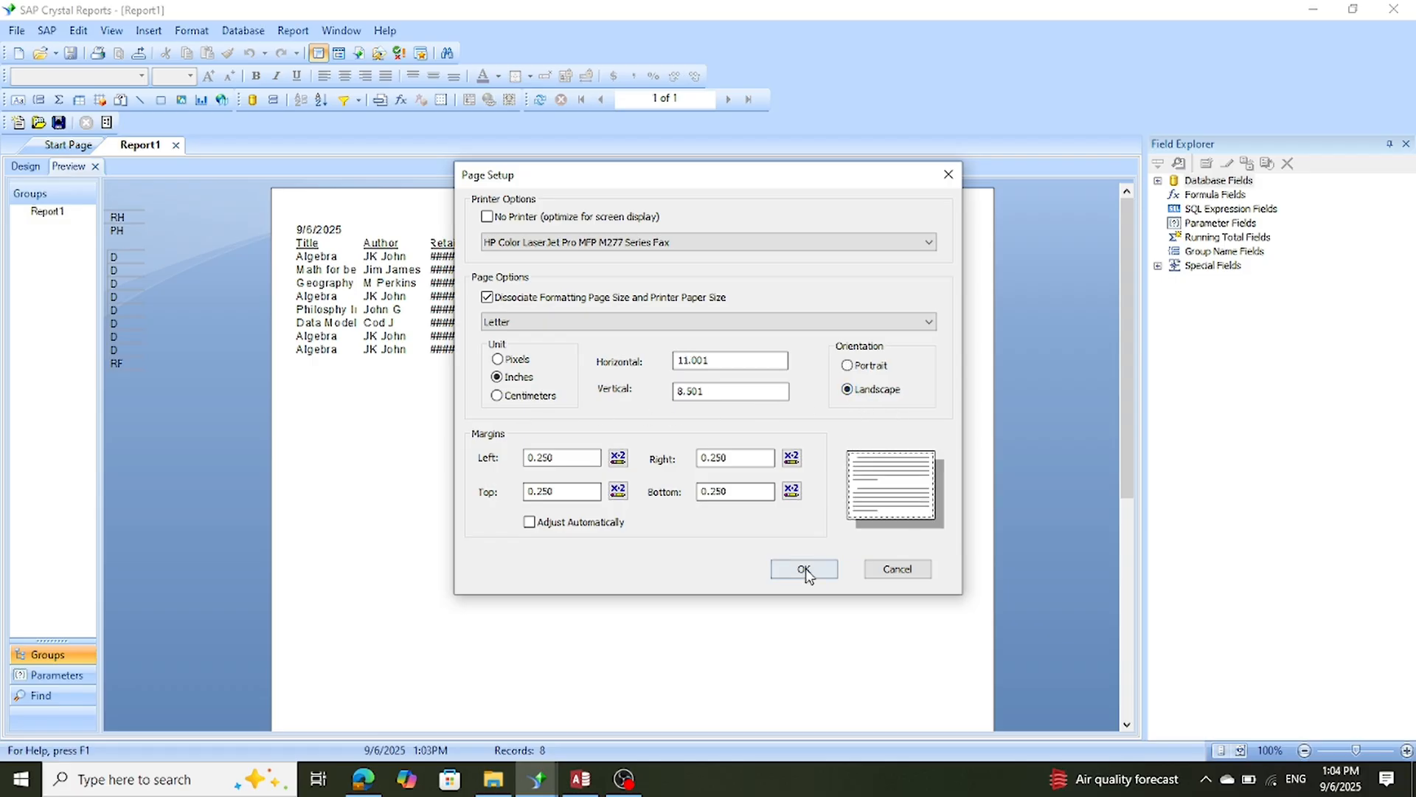
click(807, 571)
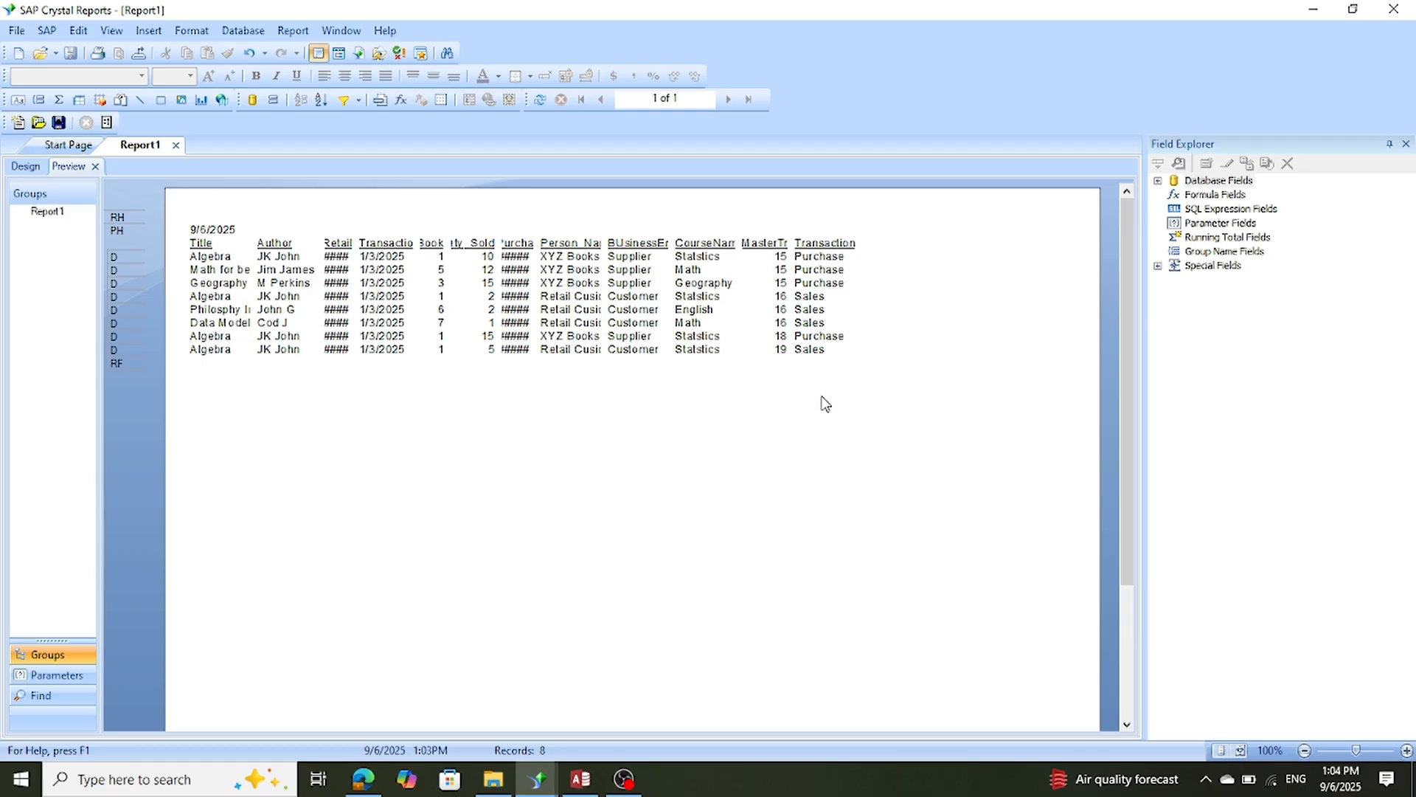
Move the TransactionType_name field and its heading to the far right of the report page, undoing and repeating the first move.
click(815, 241)
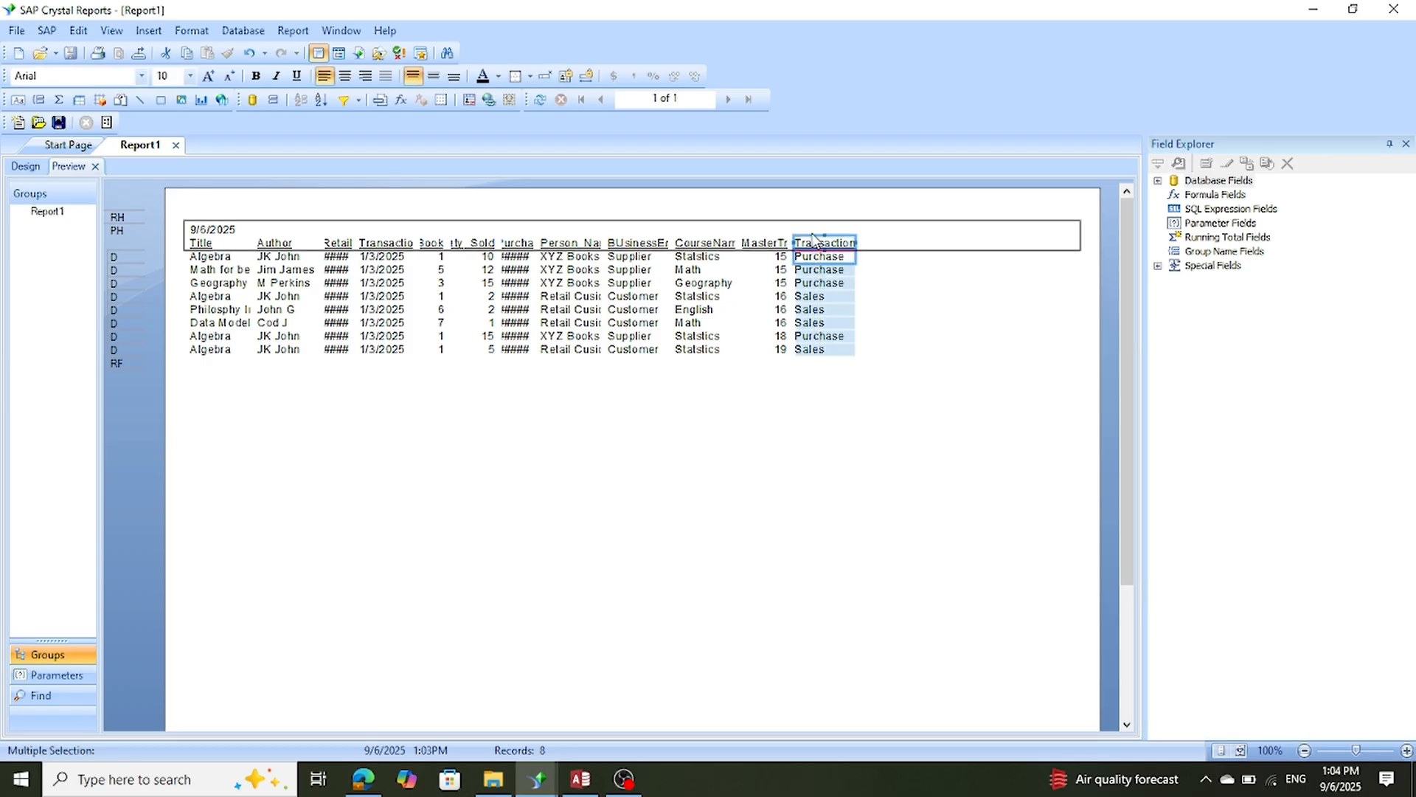
click(819, 350)
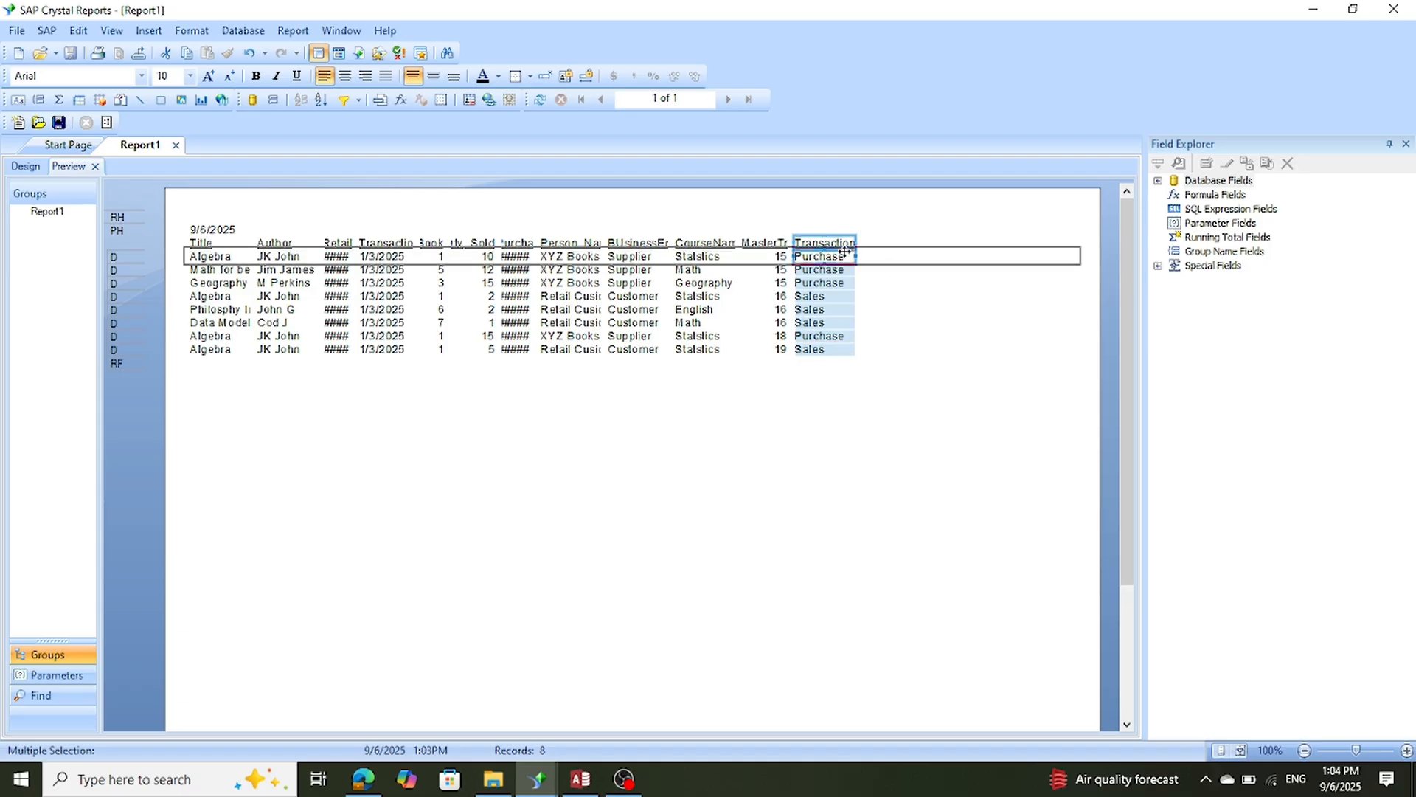
drag(845, 253, 1036, 253)
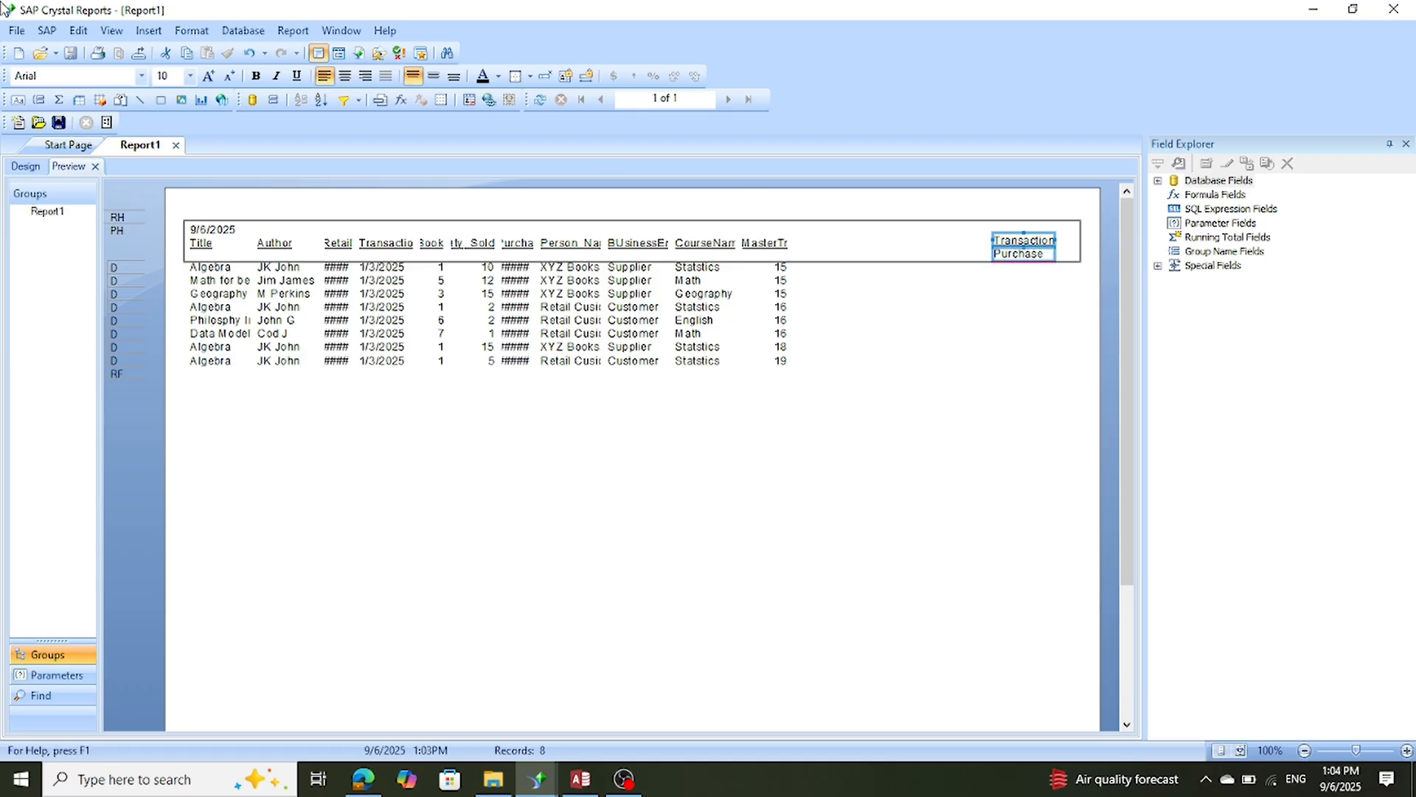
click(78, 30)
click(81, 52)
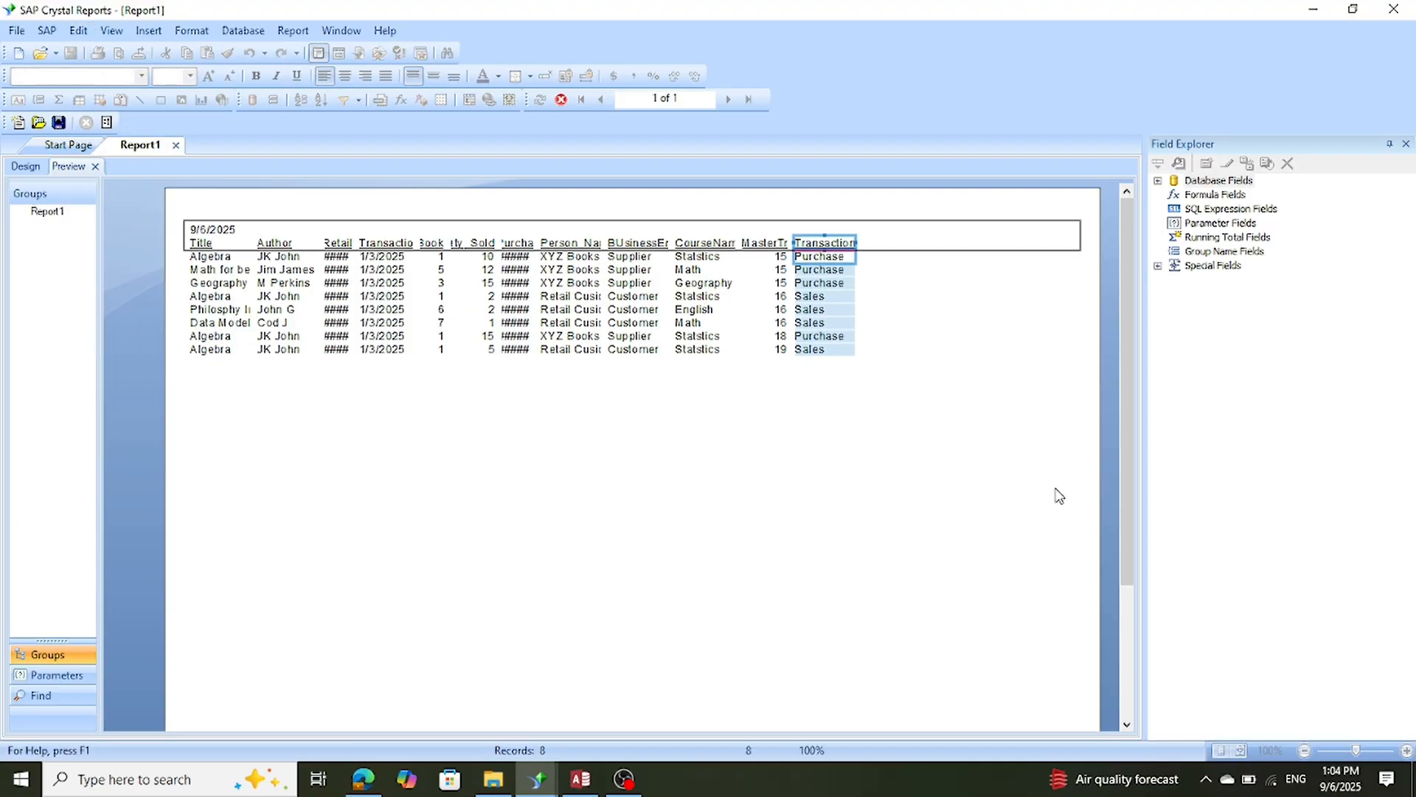
drag(836, 259, 1029, 255)
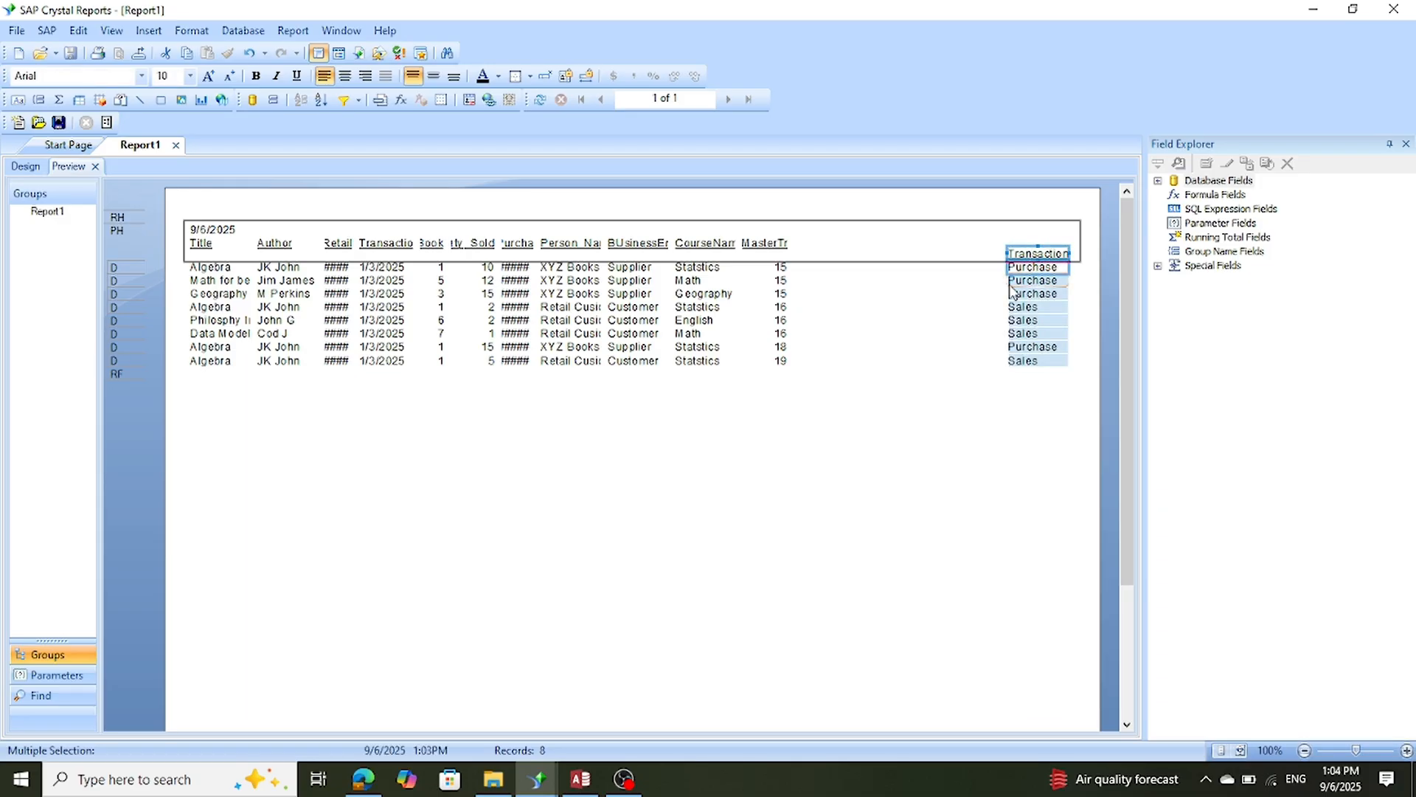
click(1017, 418)
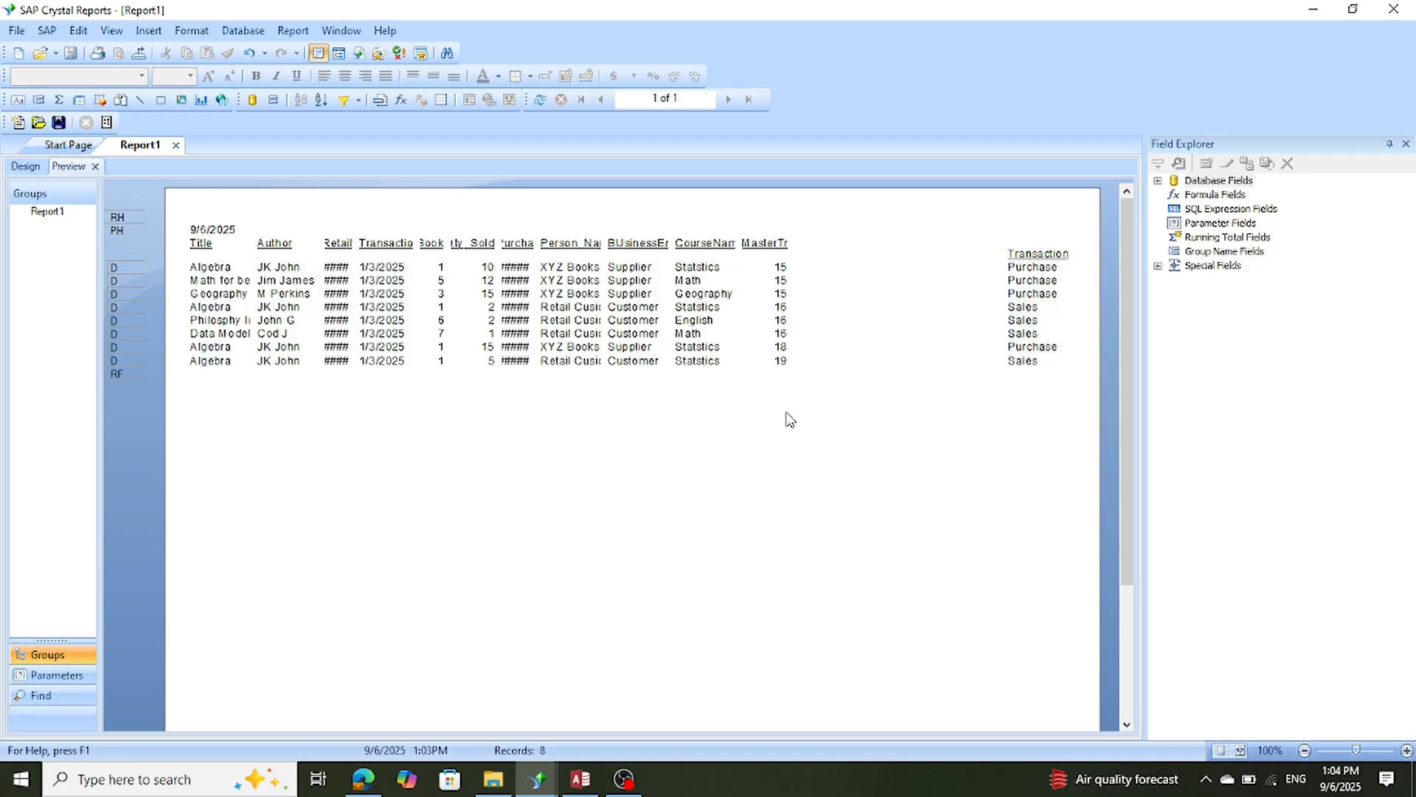
Try moving the MasterTransactionID field with its heading toward the transaction type column, and undo the move.
click(754, 236)
click(754, 237)
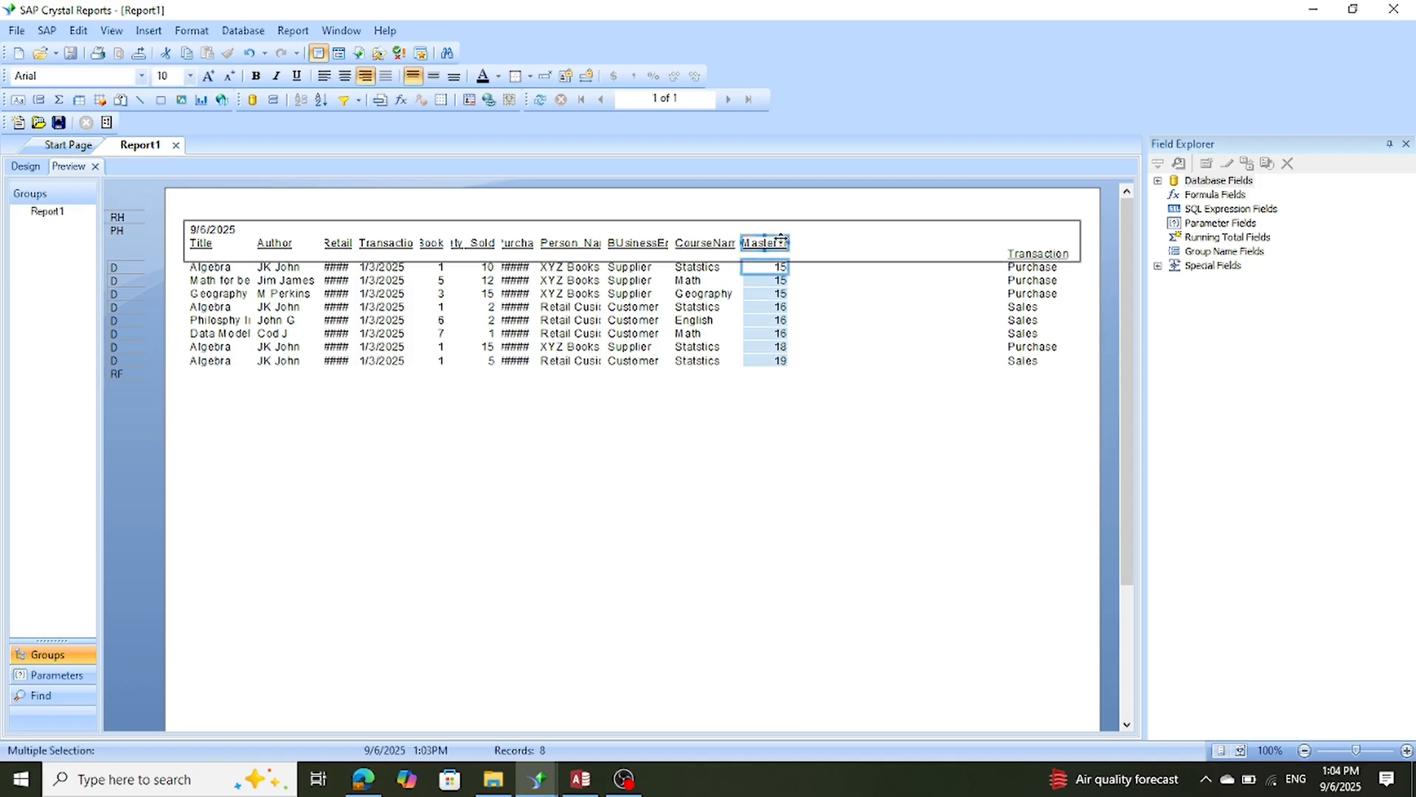
drag(781, 243, 972, 255)
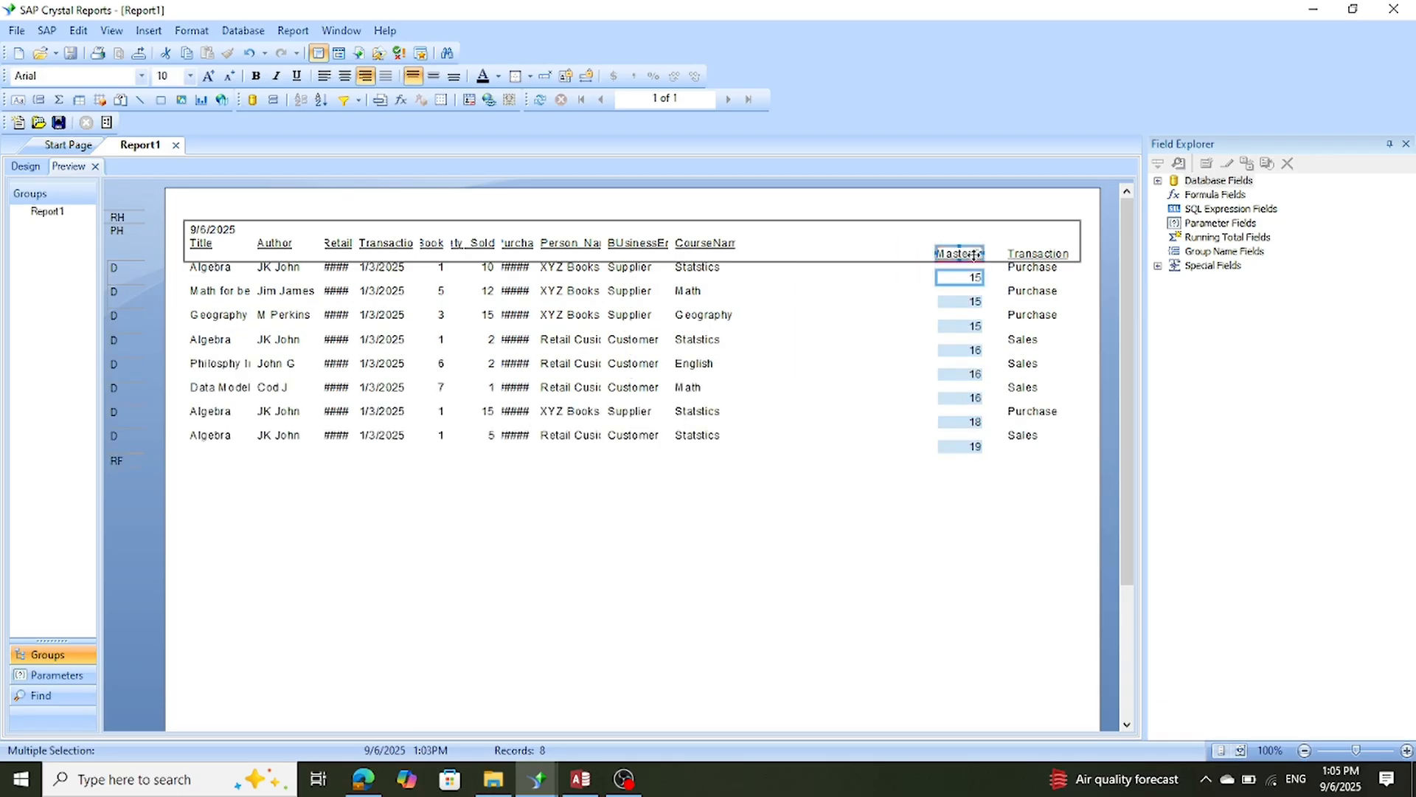
click(79, 32)
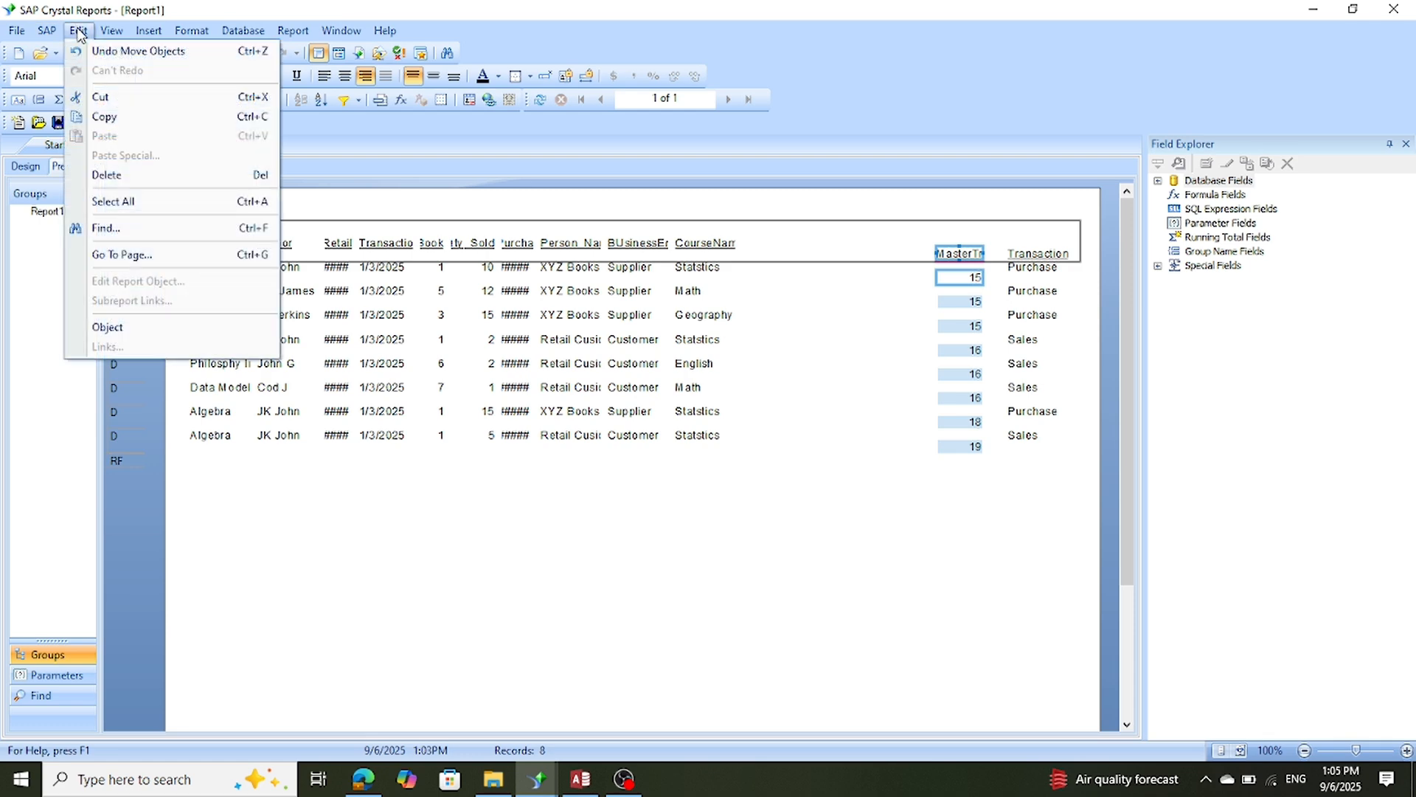
click(125, 51)
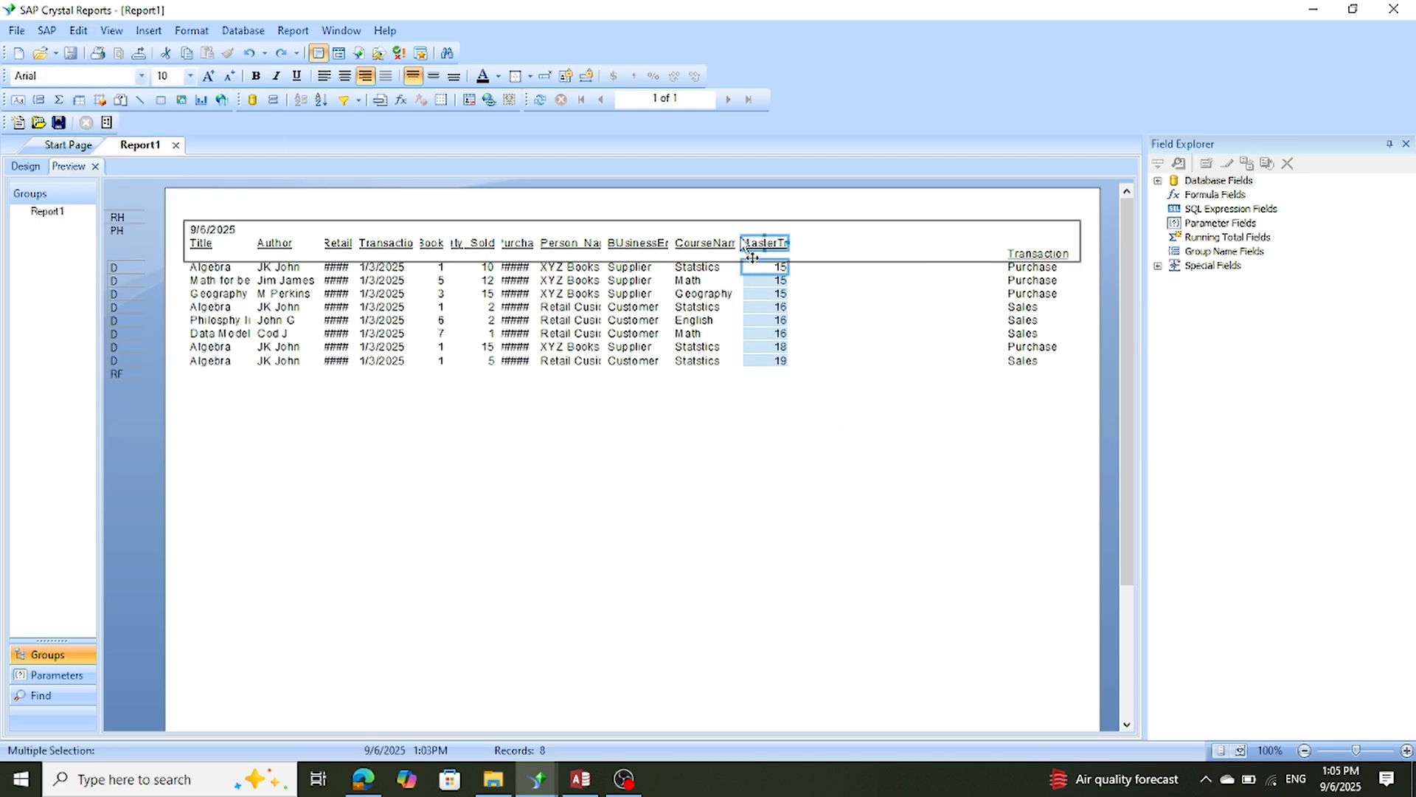
Try placing MasterTransactionID directly beside the transaction type column and realigning it in Design view, and undo both moves.
drag(754, 238, 978, 246)
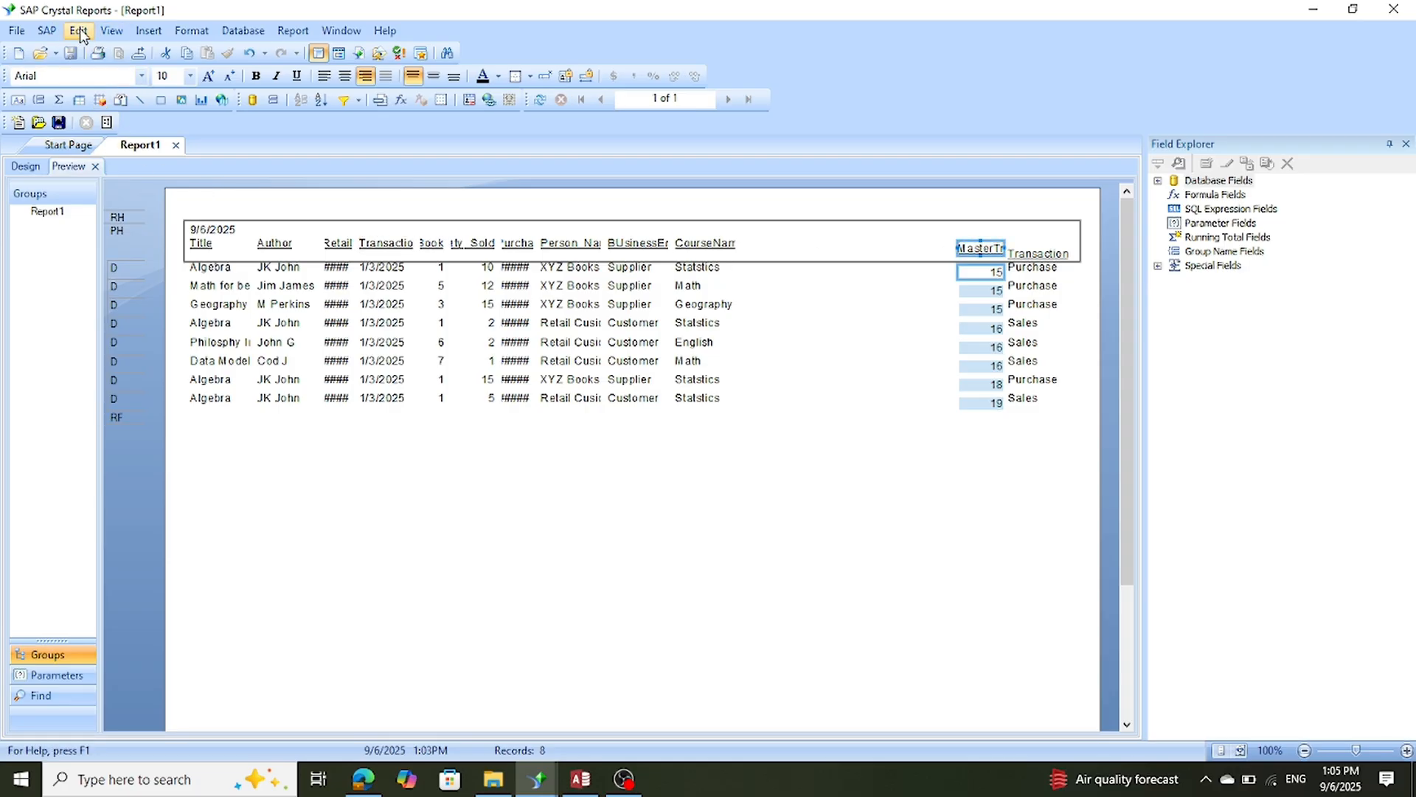
click(28, 167)
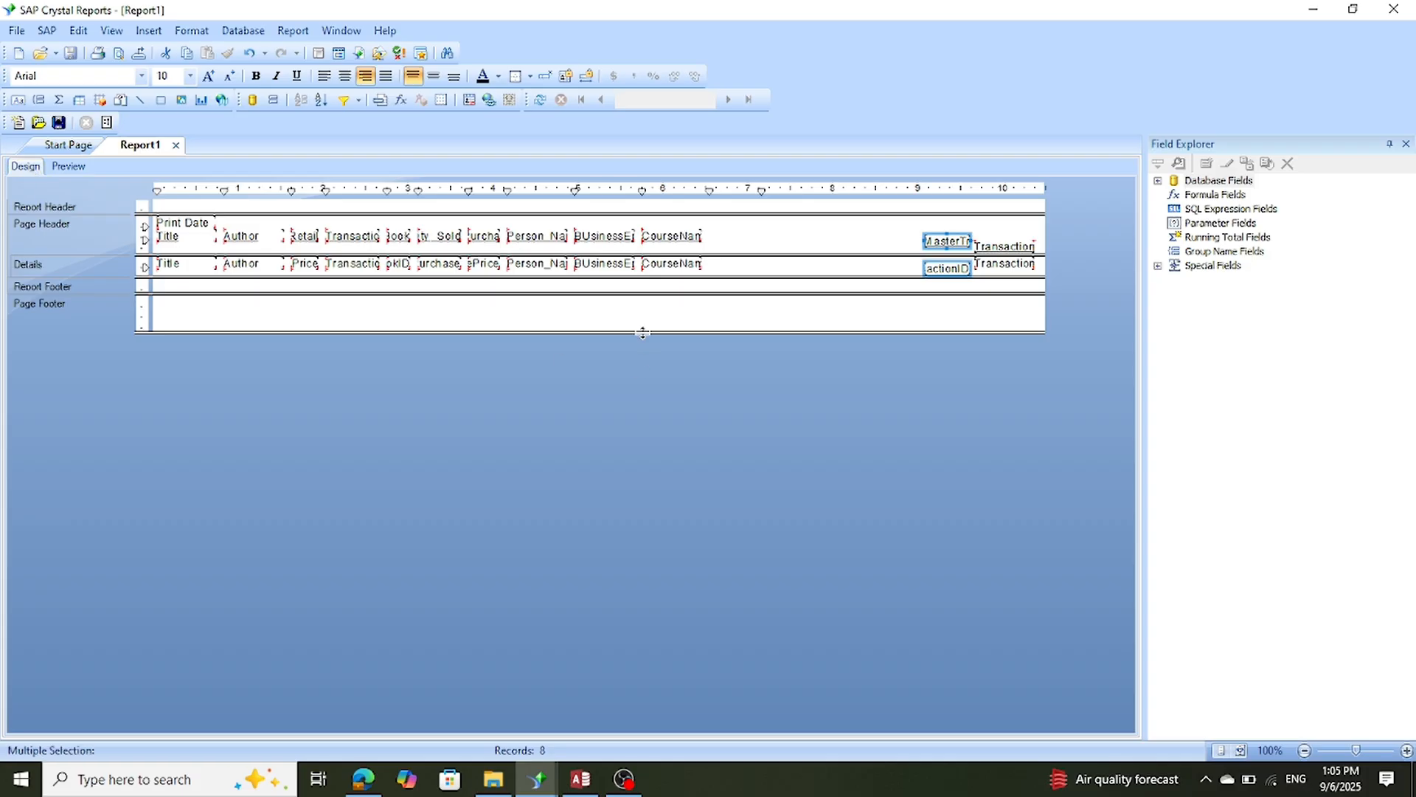
click(945, 272)
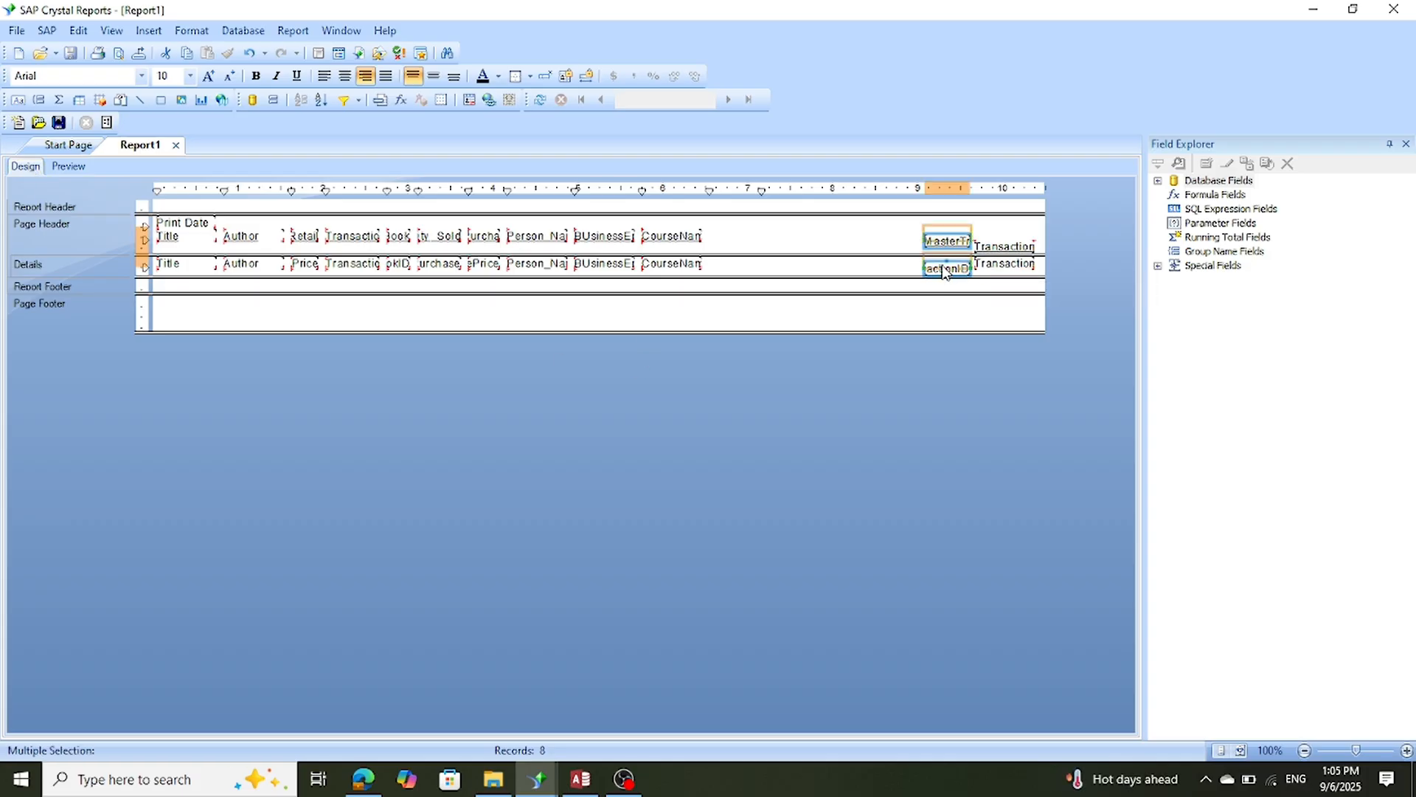
drag(945, 272, 943, 264)
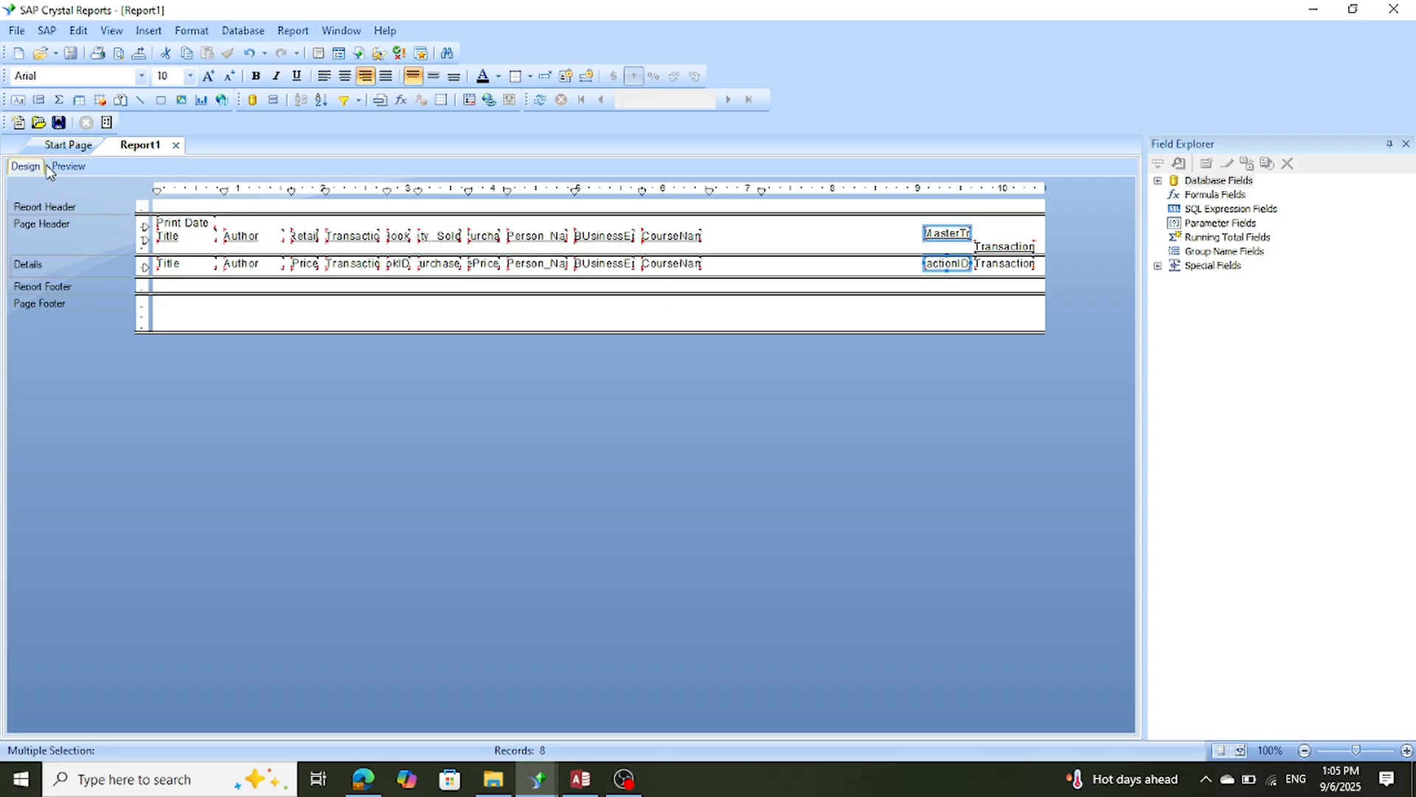
click(76, 168)
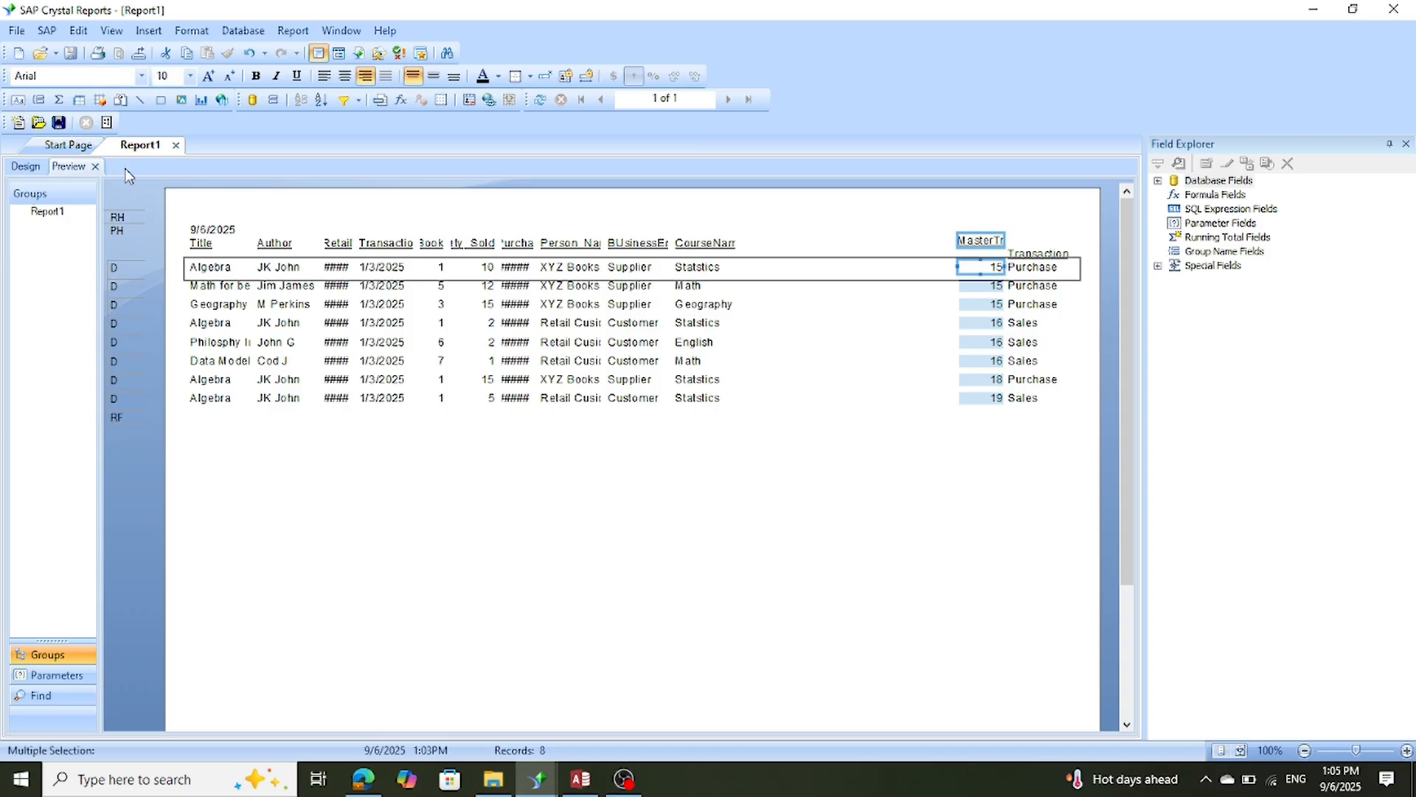
click(79, 31)
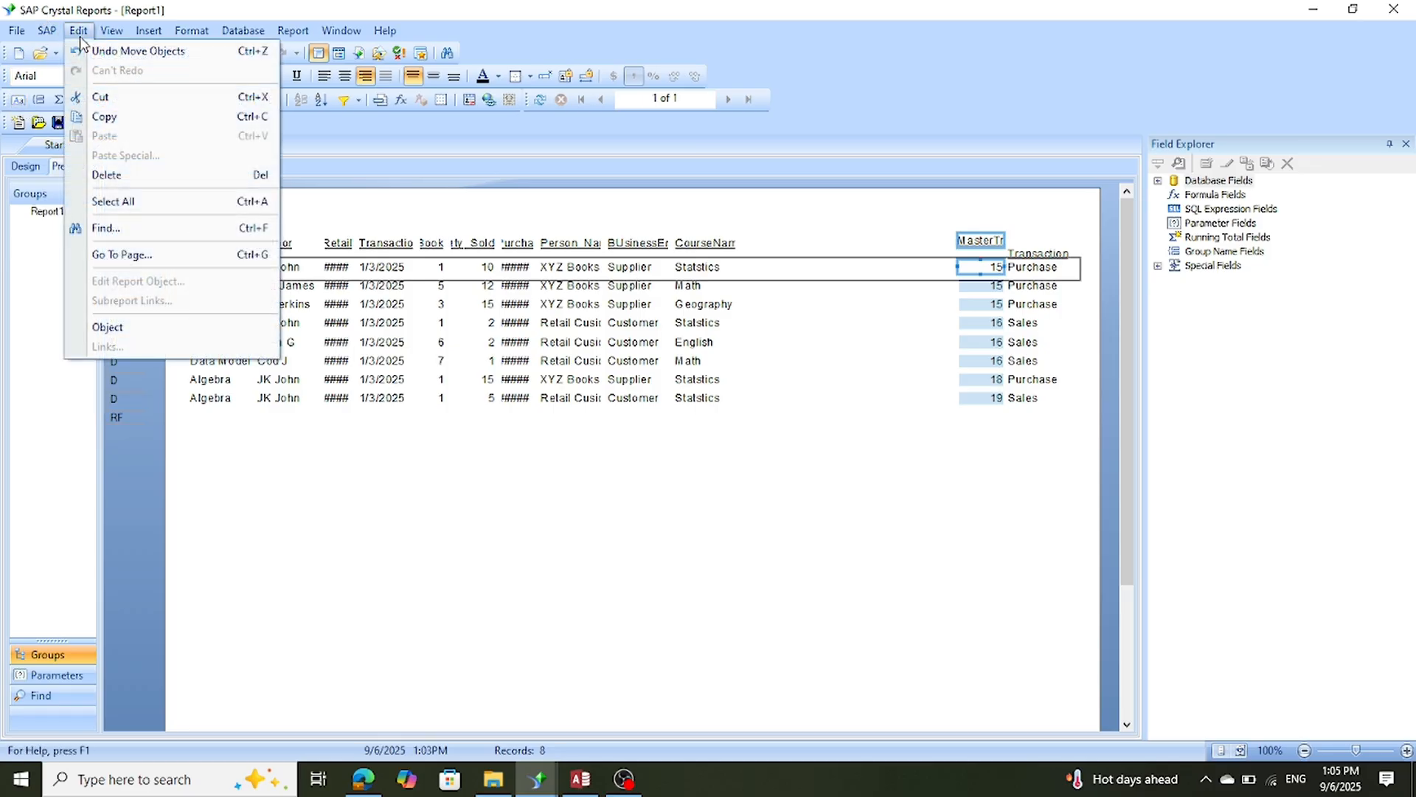
click(94, 51)
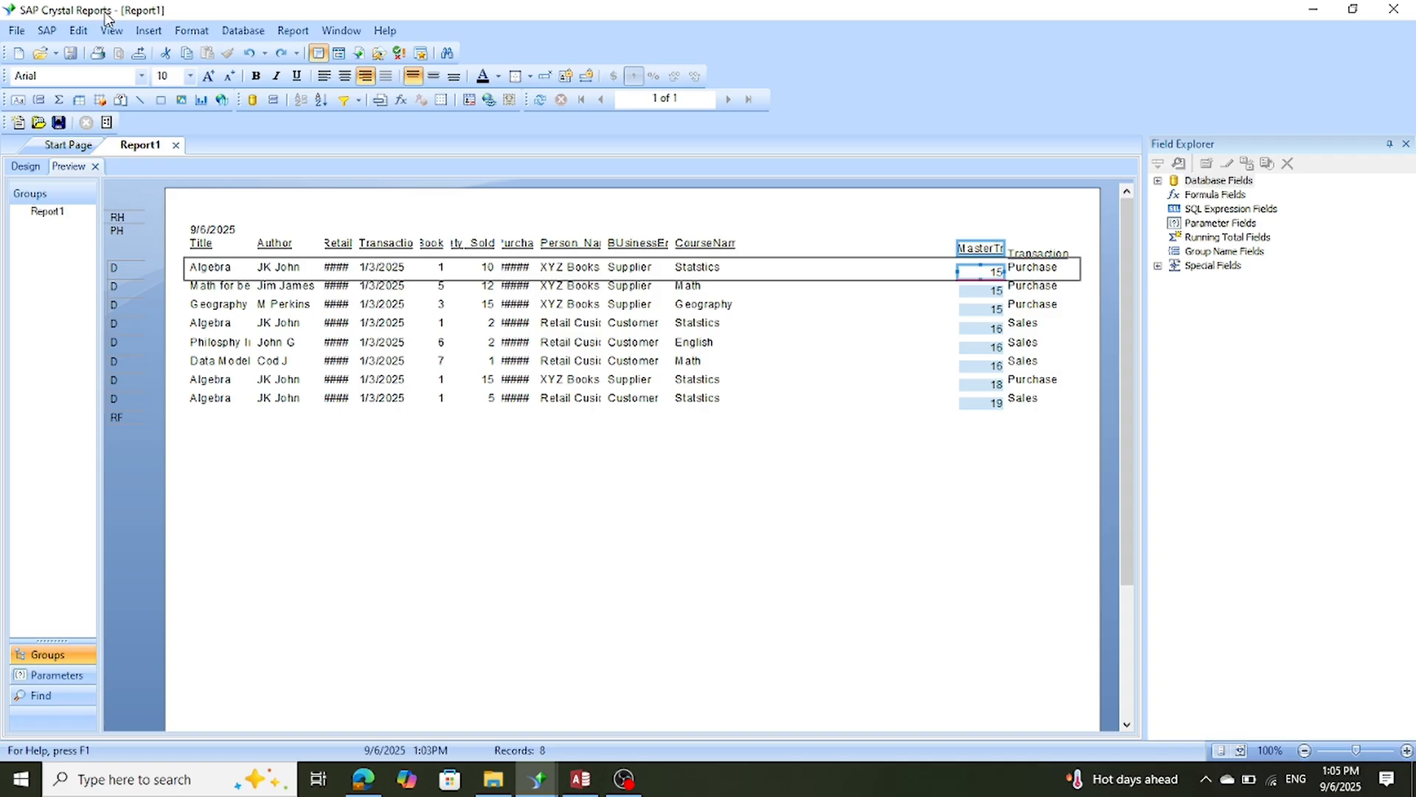
click(79, 31)
click(90, 51)
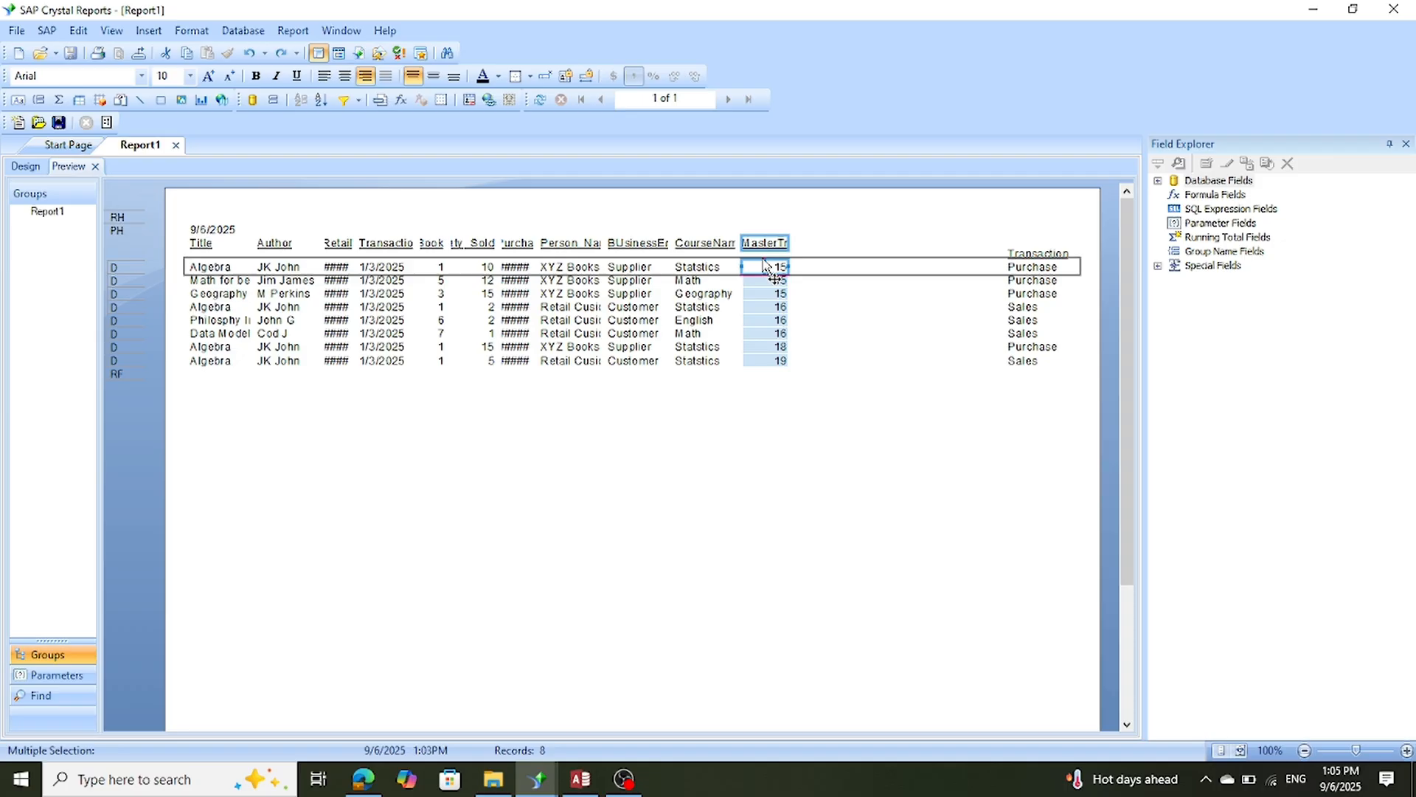
Retry moving the MasterTransactionID values and heading beside the transaction type column from the preview, and undo it.
drag(765, 265, 977, 274)
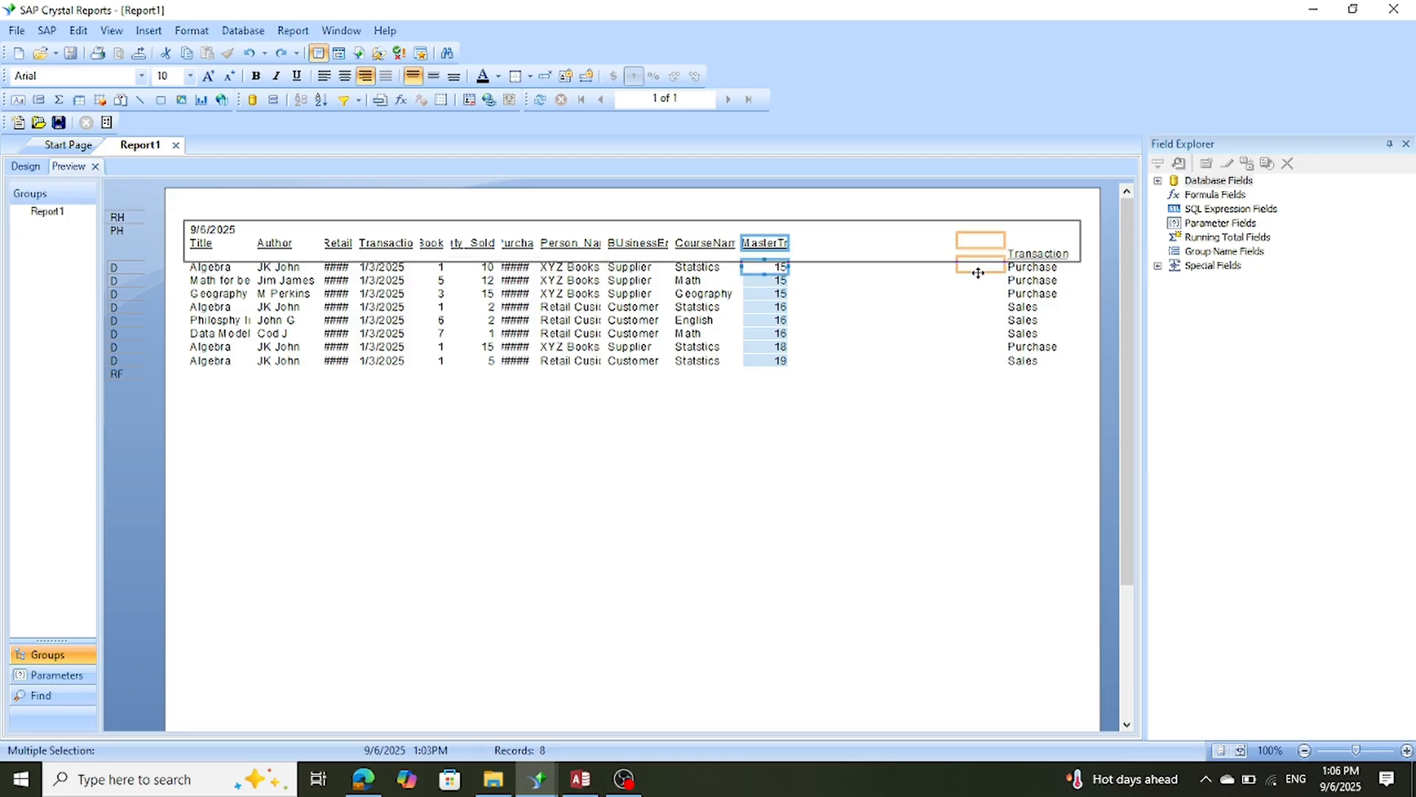
drag(978, 274, 979, 274)
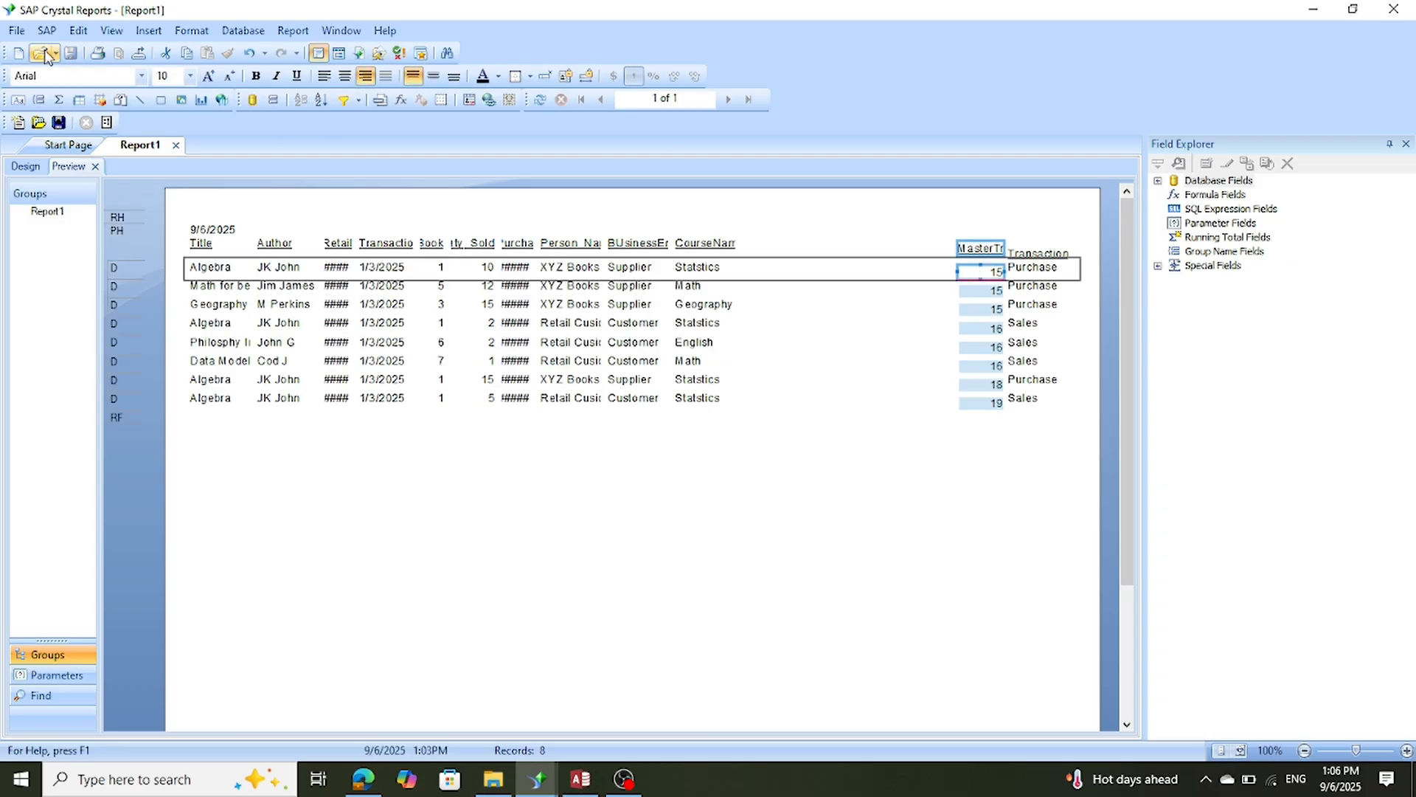
click(80, 33)
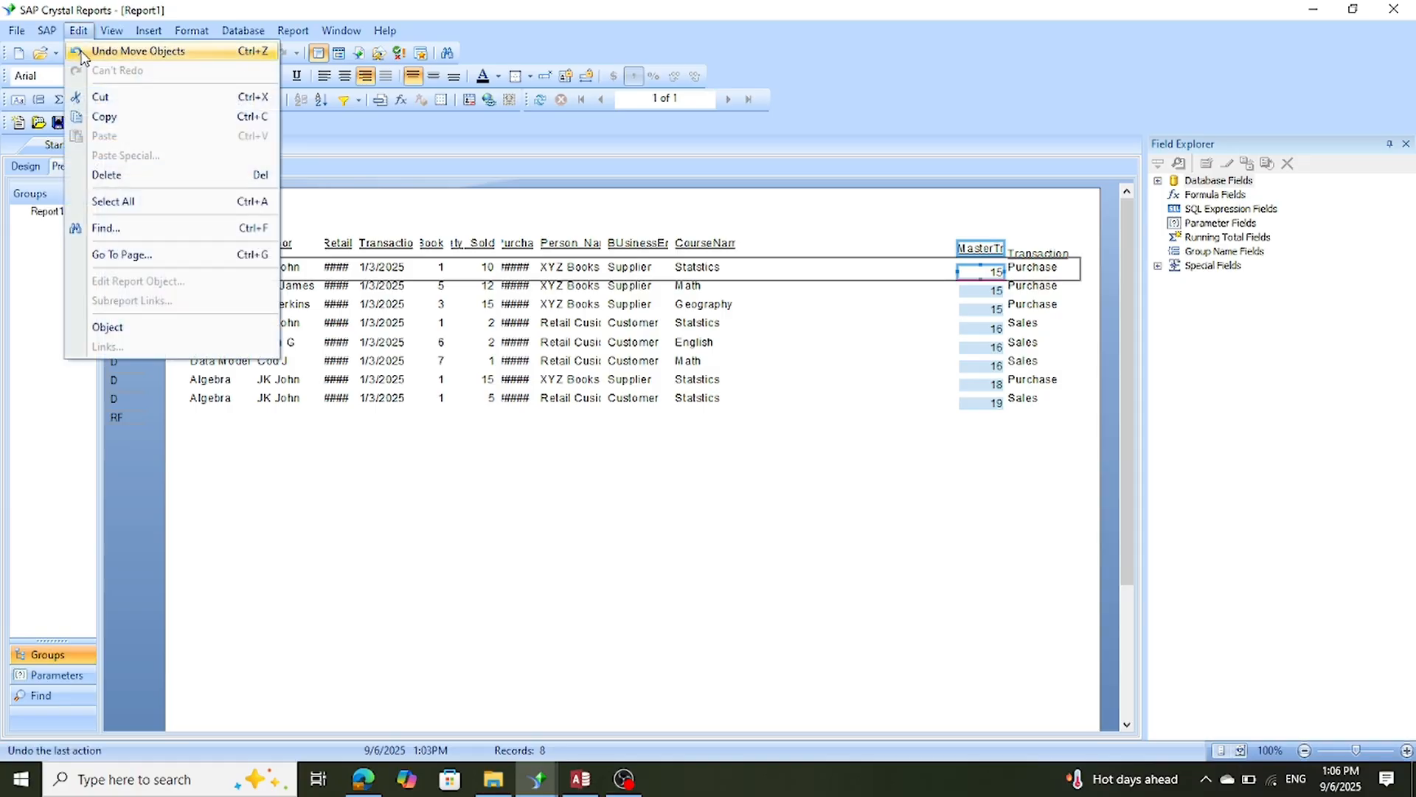
click(86, 52)
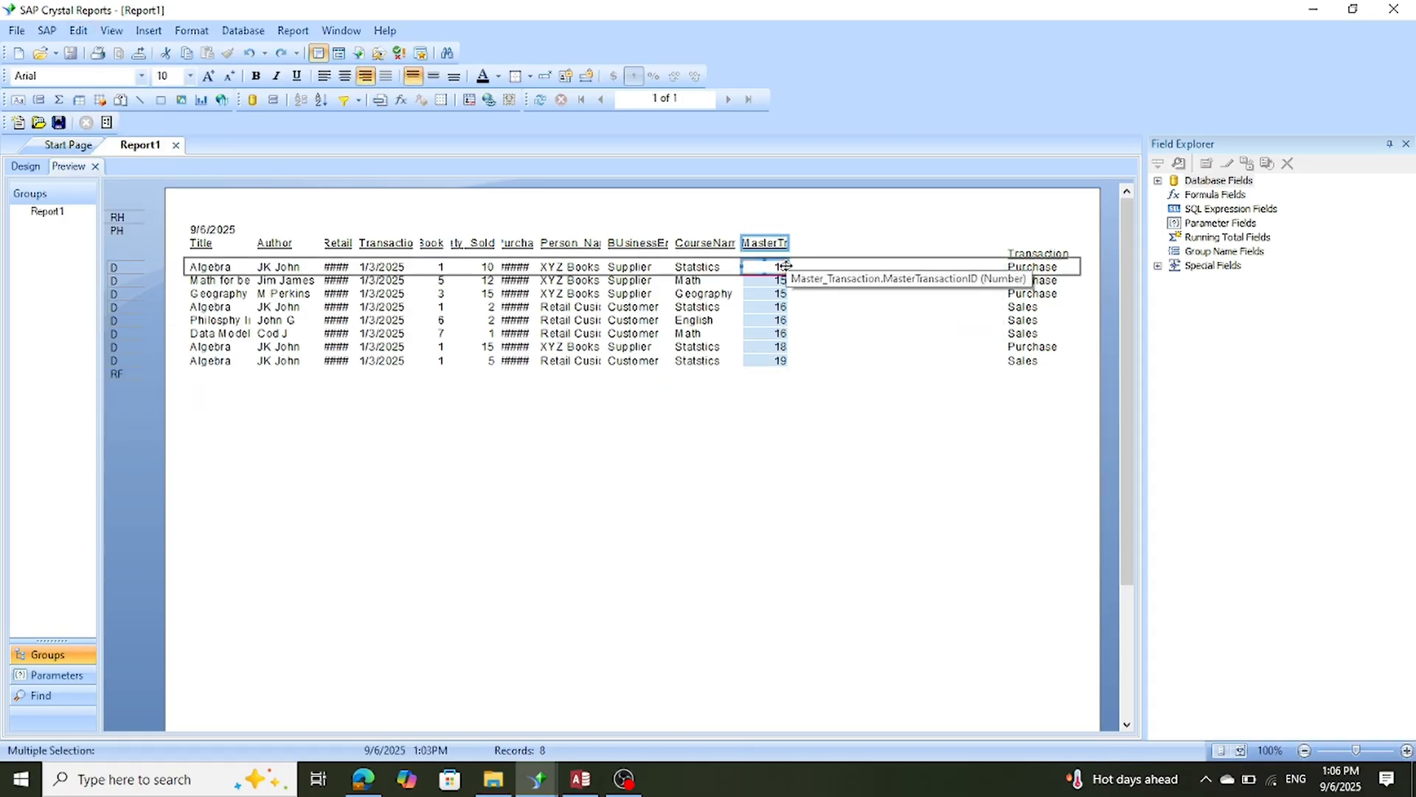
Extend the MasterTransactionID column's right edge to the transaction type column, undo the accidental shift, and pull its left edge in to narrow it.
drag(788, 267, 1000, 275)
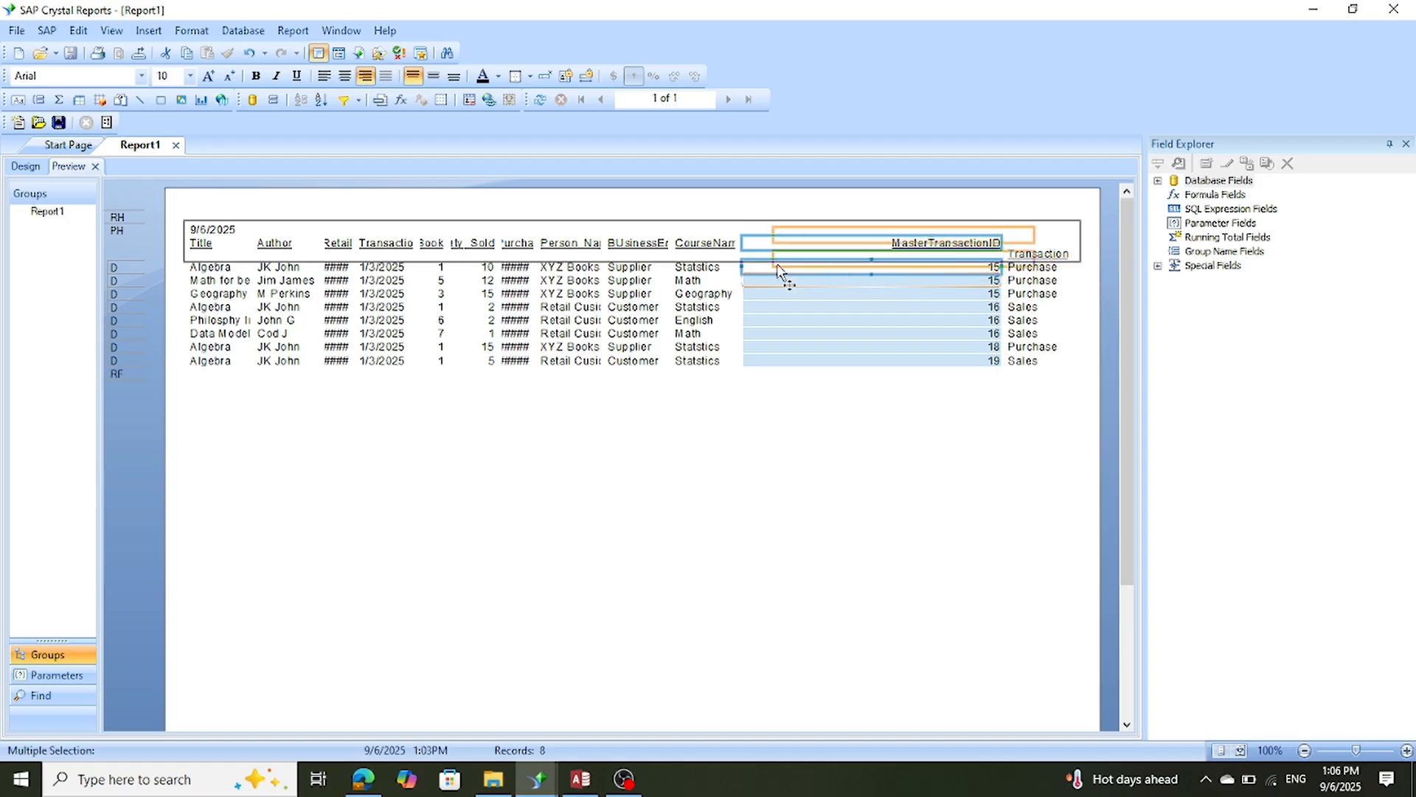
drag(740, 274, 742, 264)
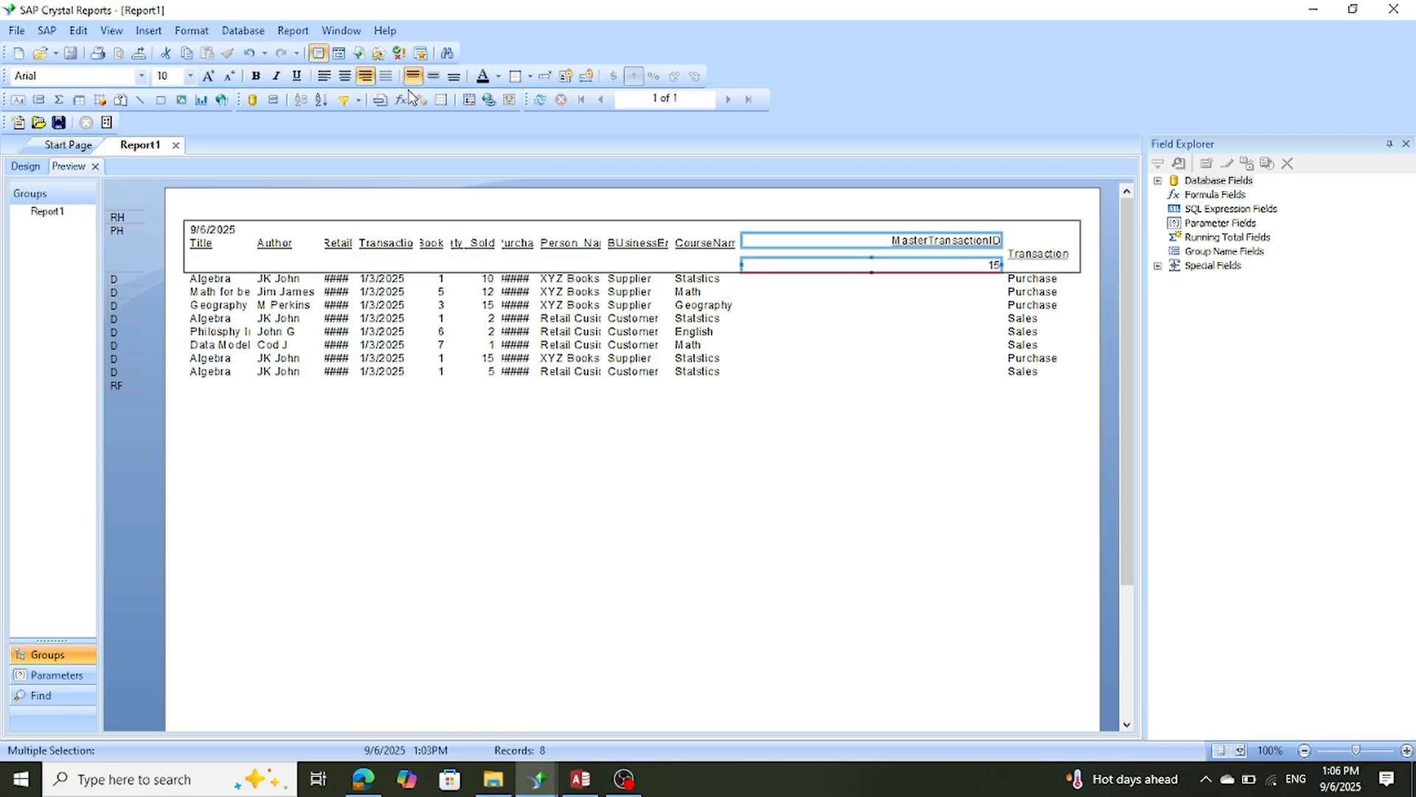
click(78, 33)
click(92, 50)
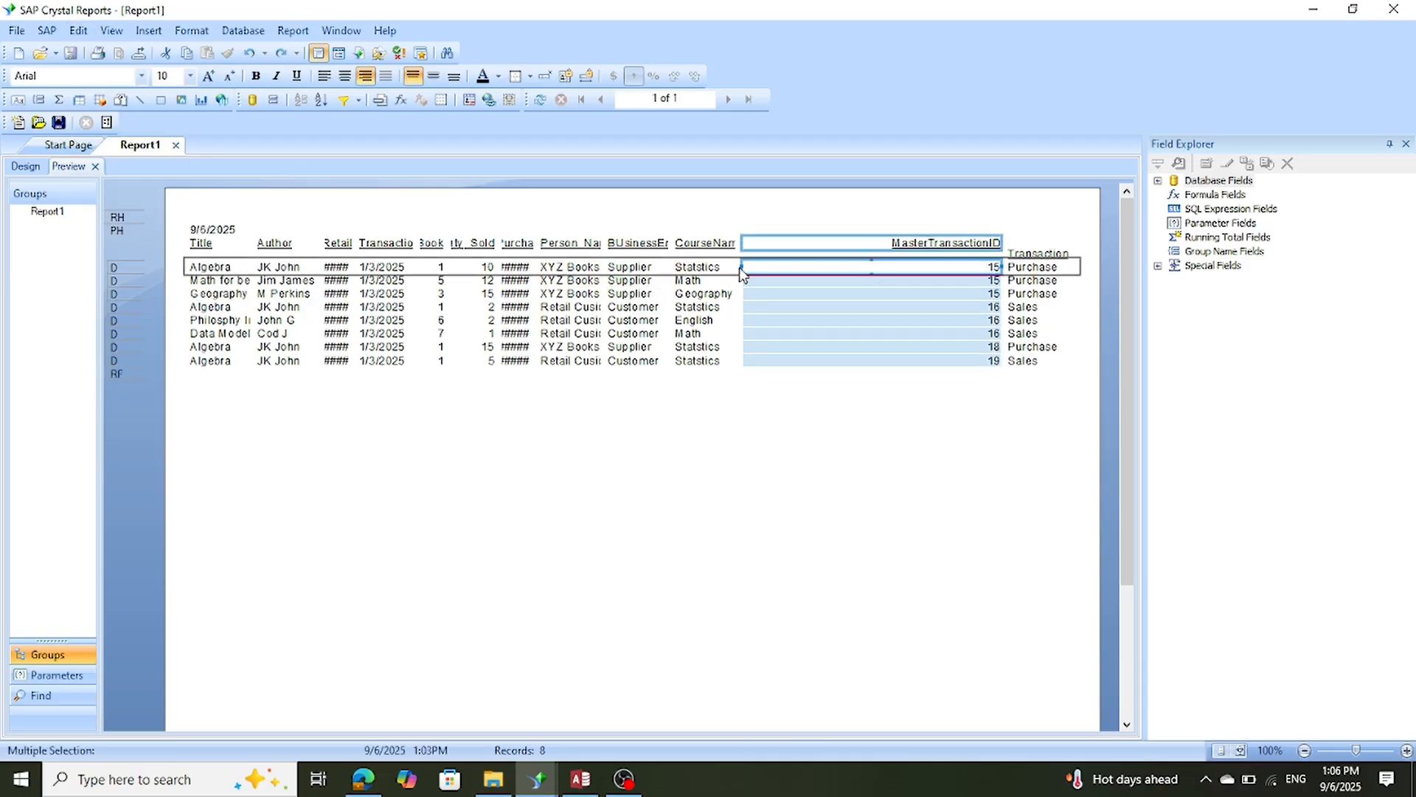
drag(742, 267, 962, 279)
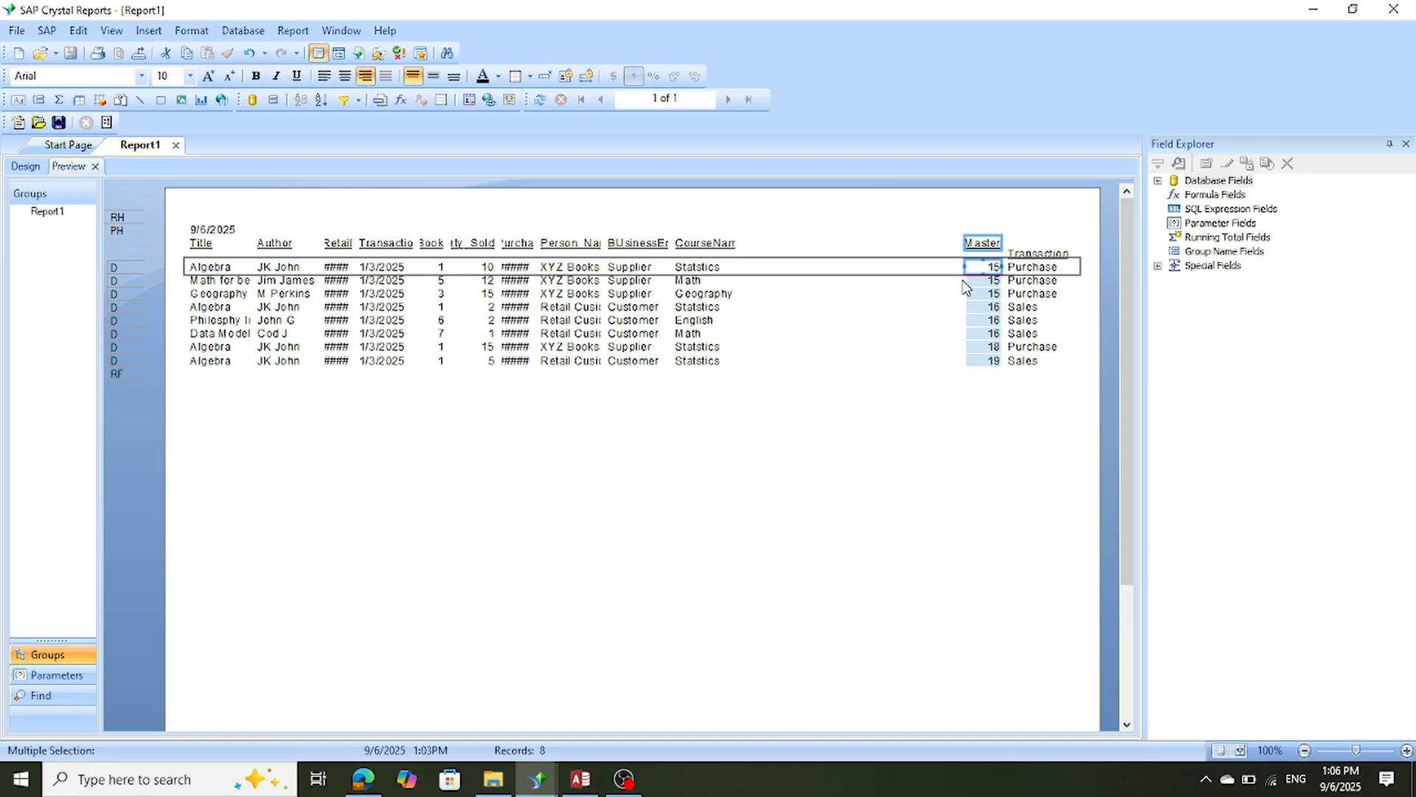
click(960, 419)
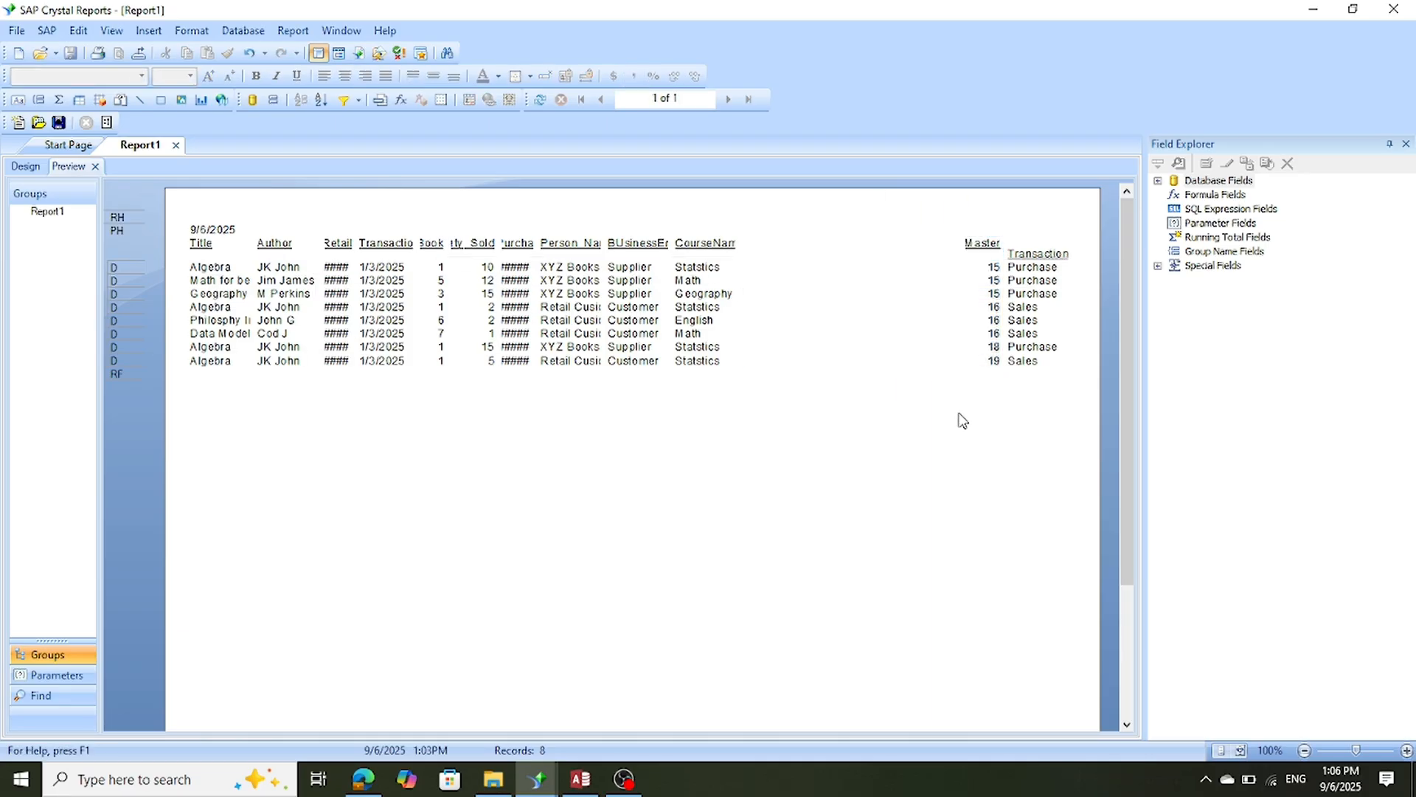
Extend the CourseName column's right edge to the Master column, and pull its left edge in to about 1.33 inches wide.
click(716, 267)
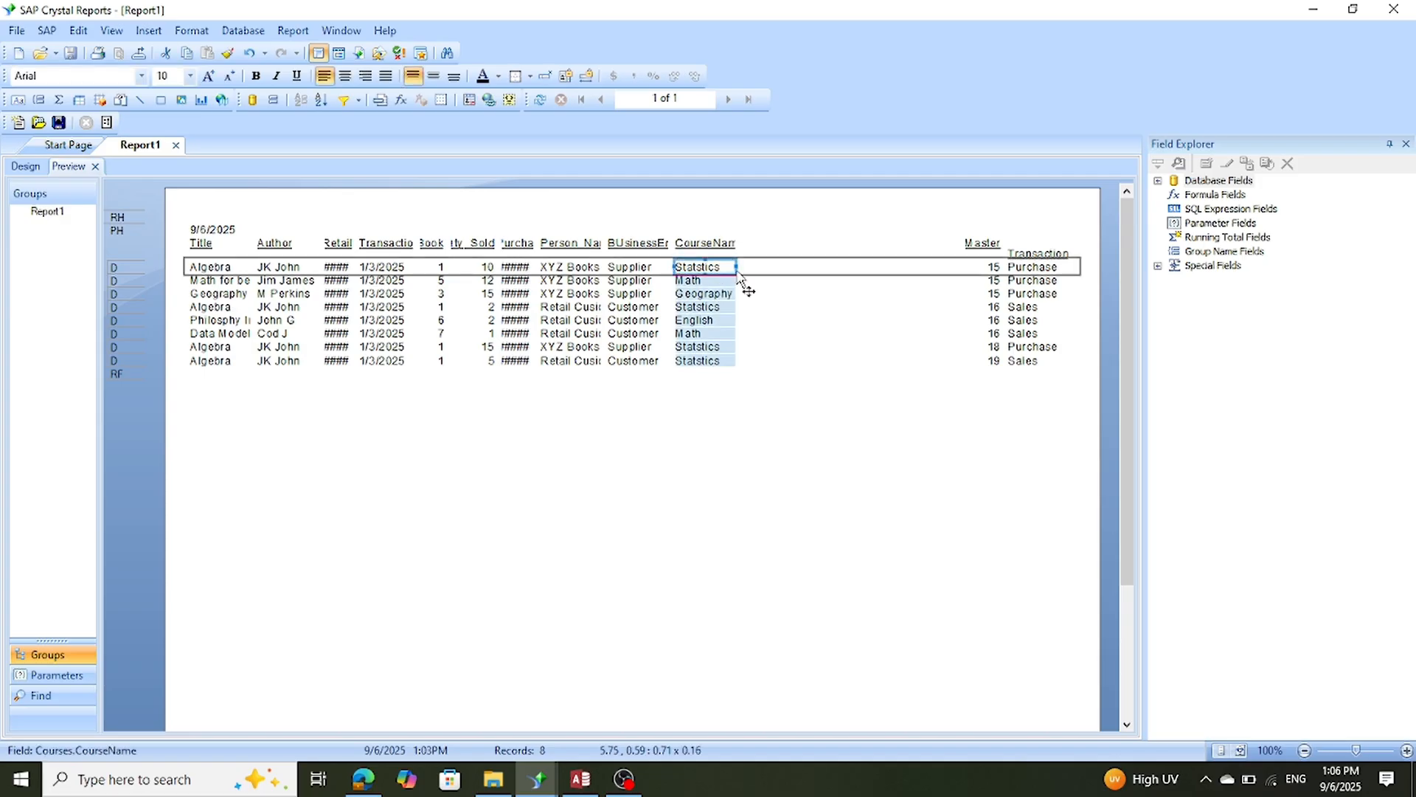
drag(736, 266, 967, 291)
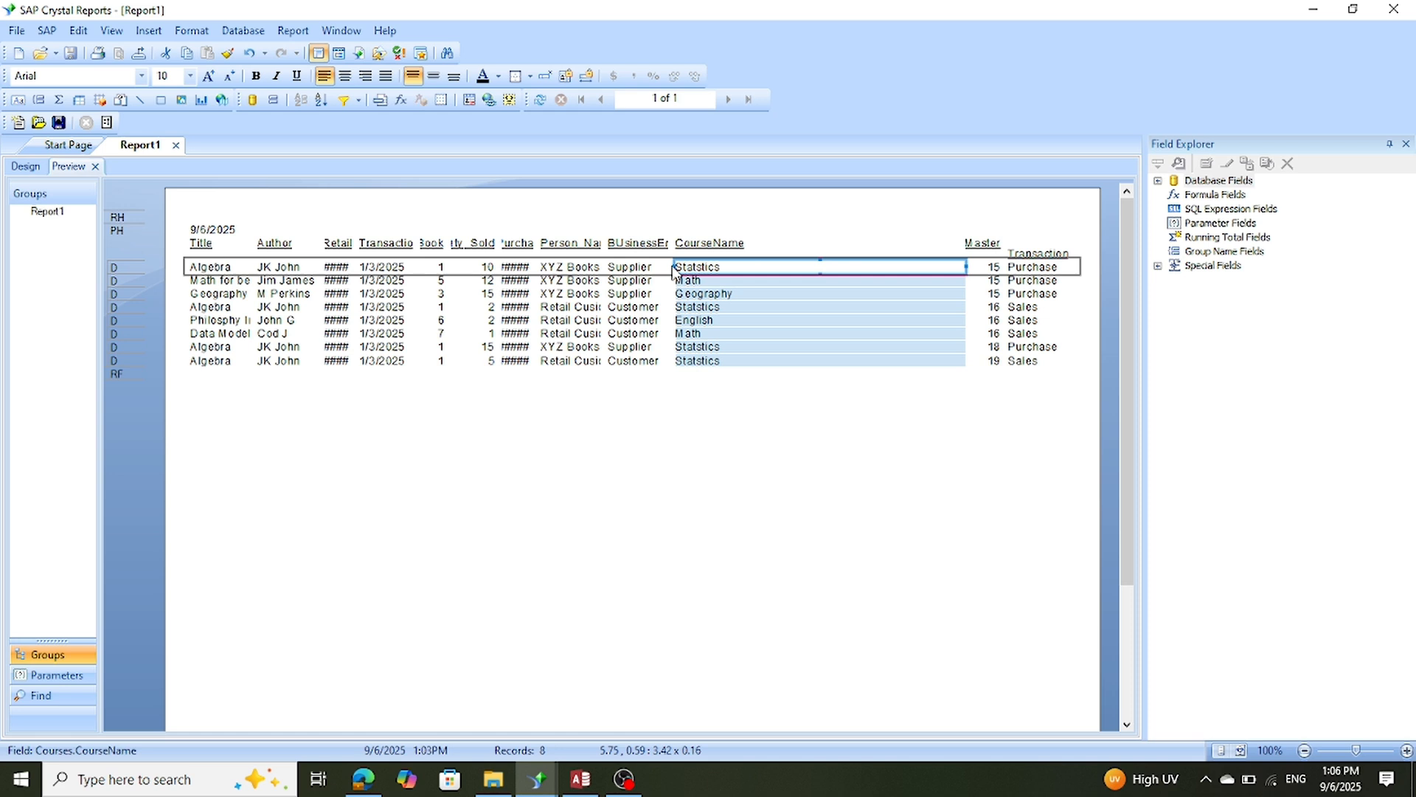
drag(673, 268, 855, 279)
click(874, 425)
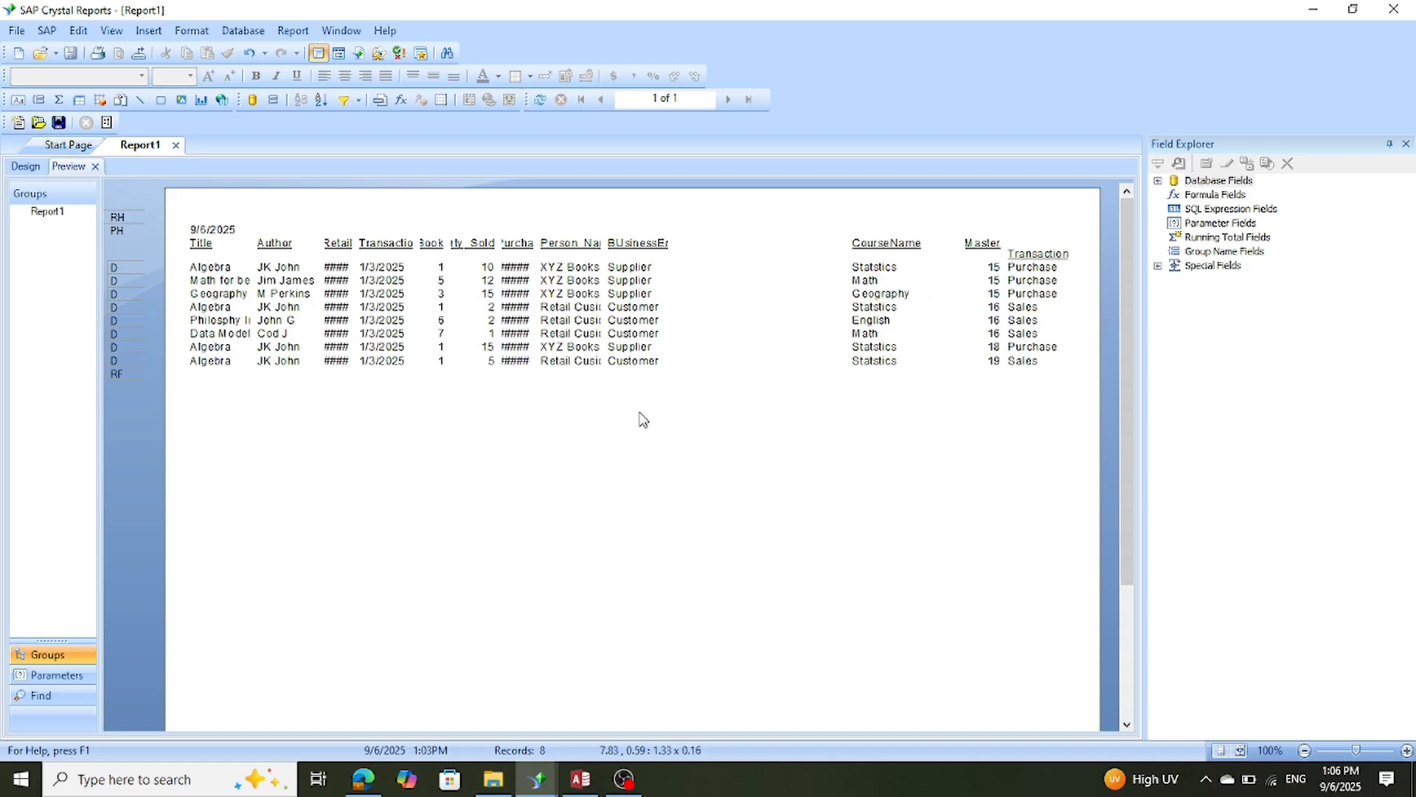
Shift the business entity column beside CourseName by extending its right edge and narrowing it to about 0.83 inches.
click(639, 363)
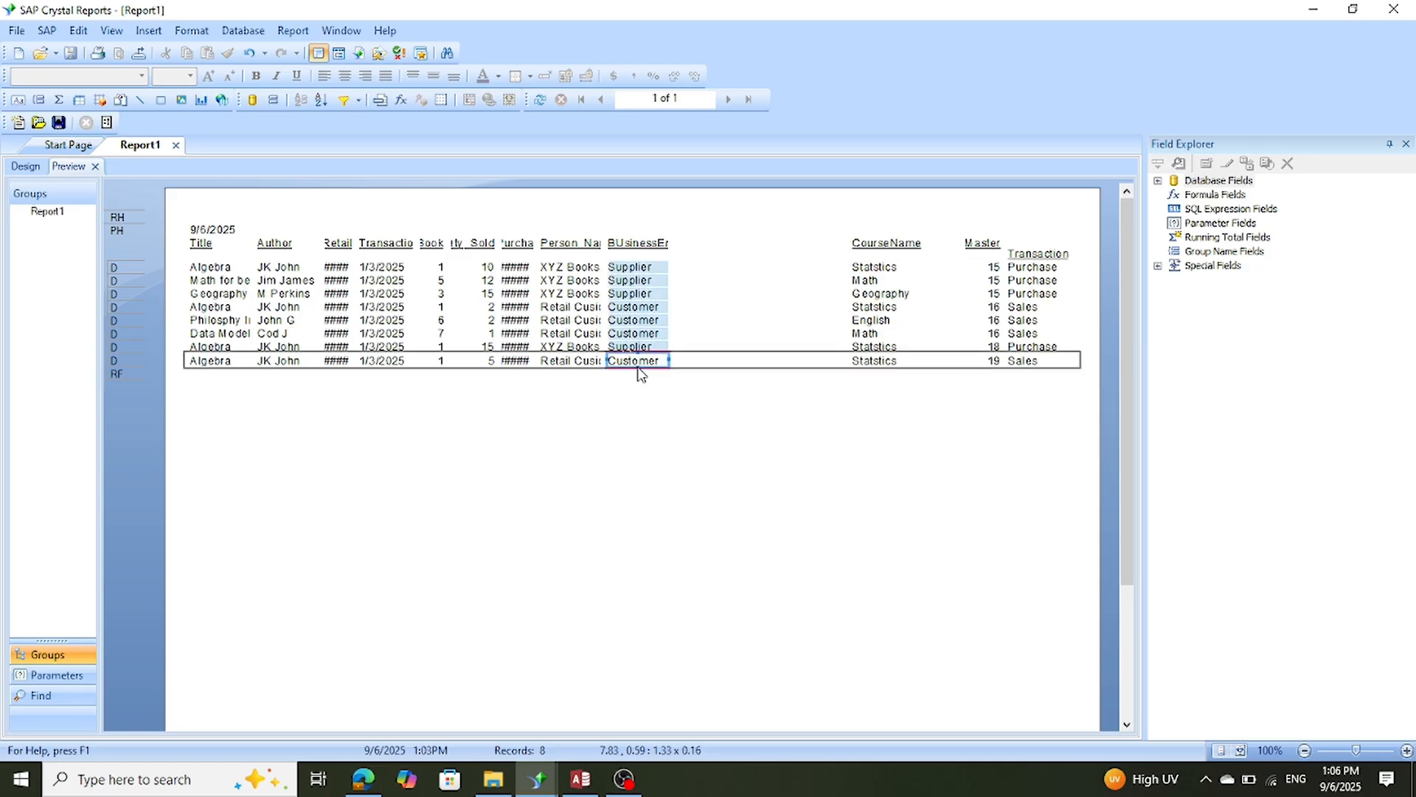
drag(667, 362, 768, 375)
click(806, 473)
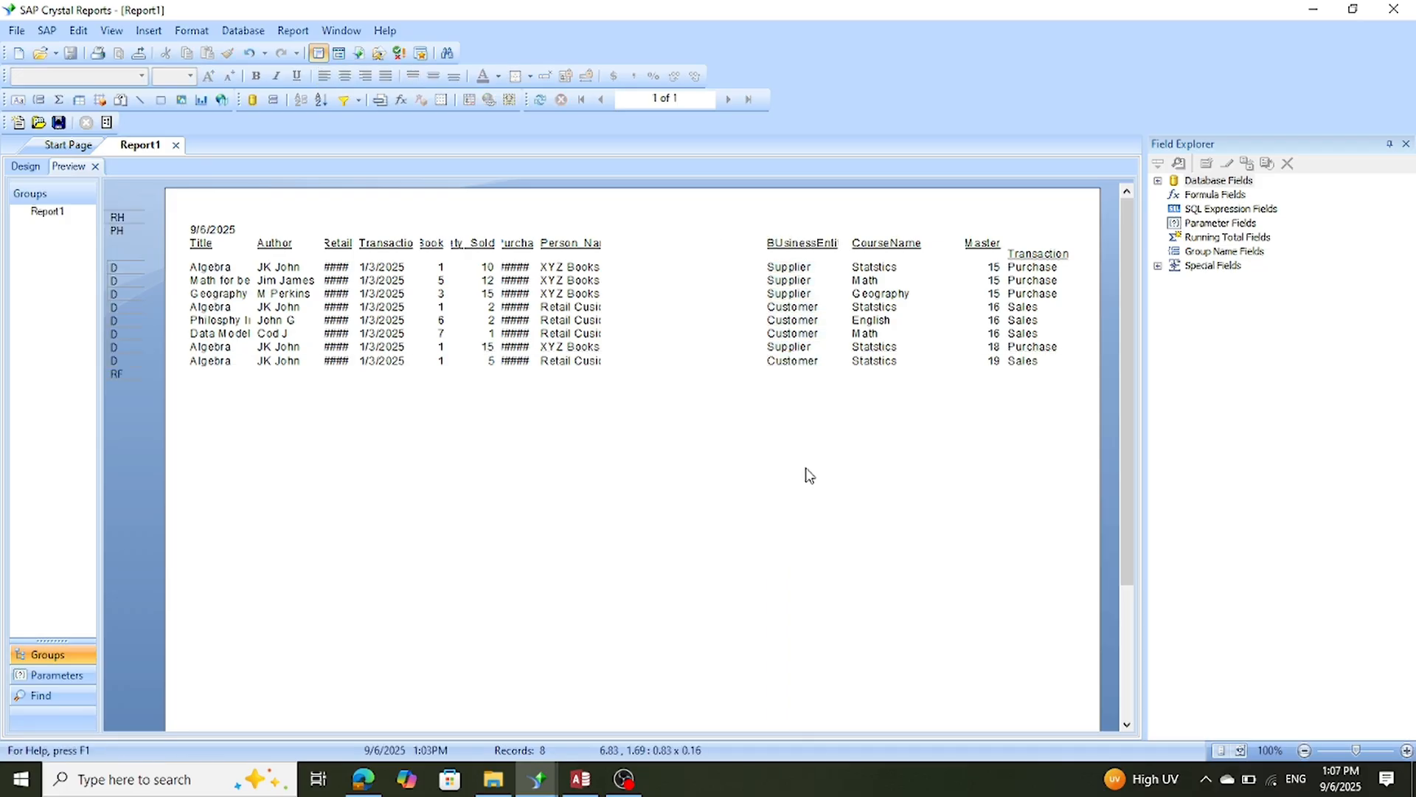
Extend the Person_Name column's right edge to the business entity column, and pull its left edge in to about 1 inch wide.
click(570, 363)
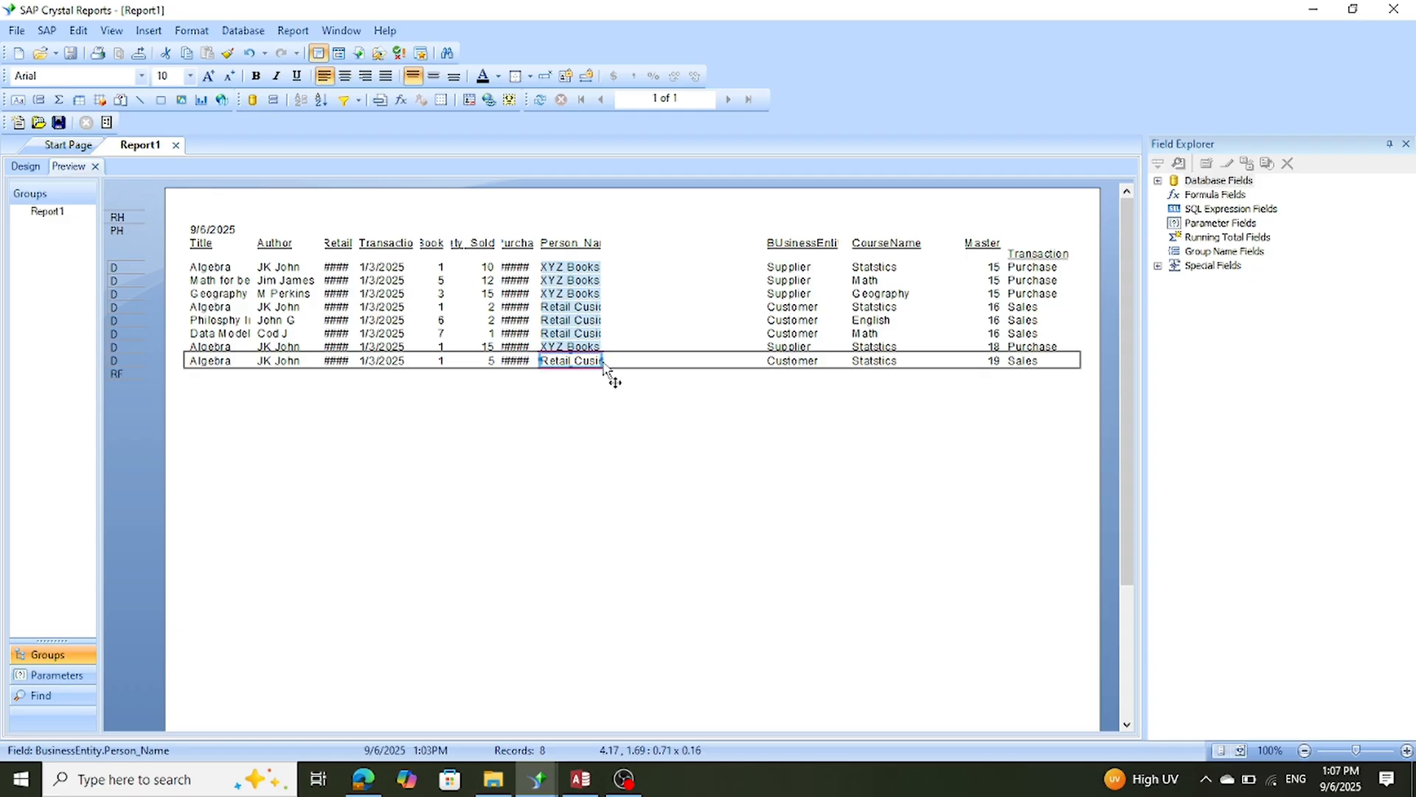
drag(604, 360, 763, 376)
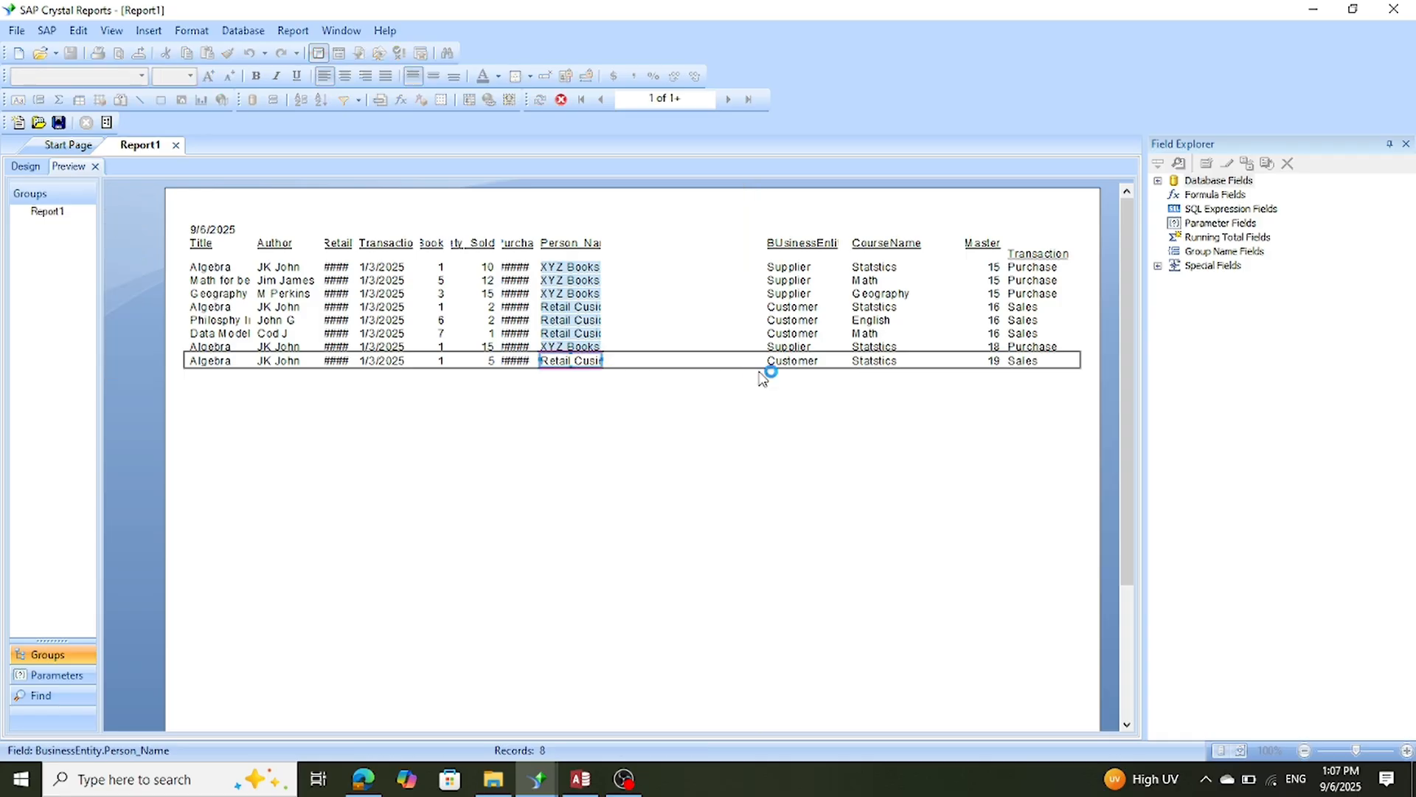
drag(538, 360, 673, 361)
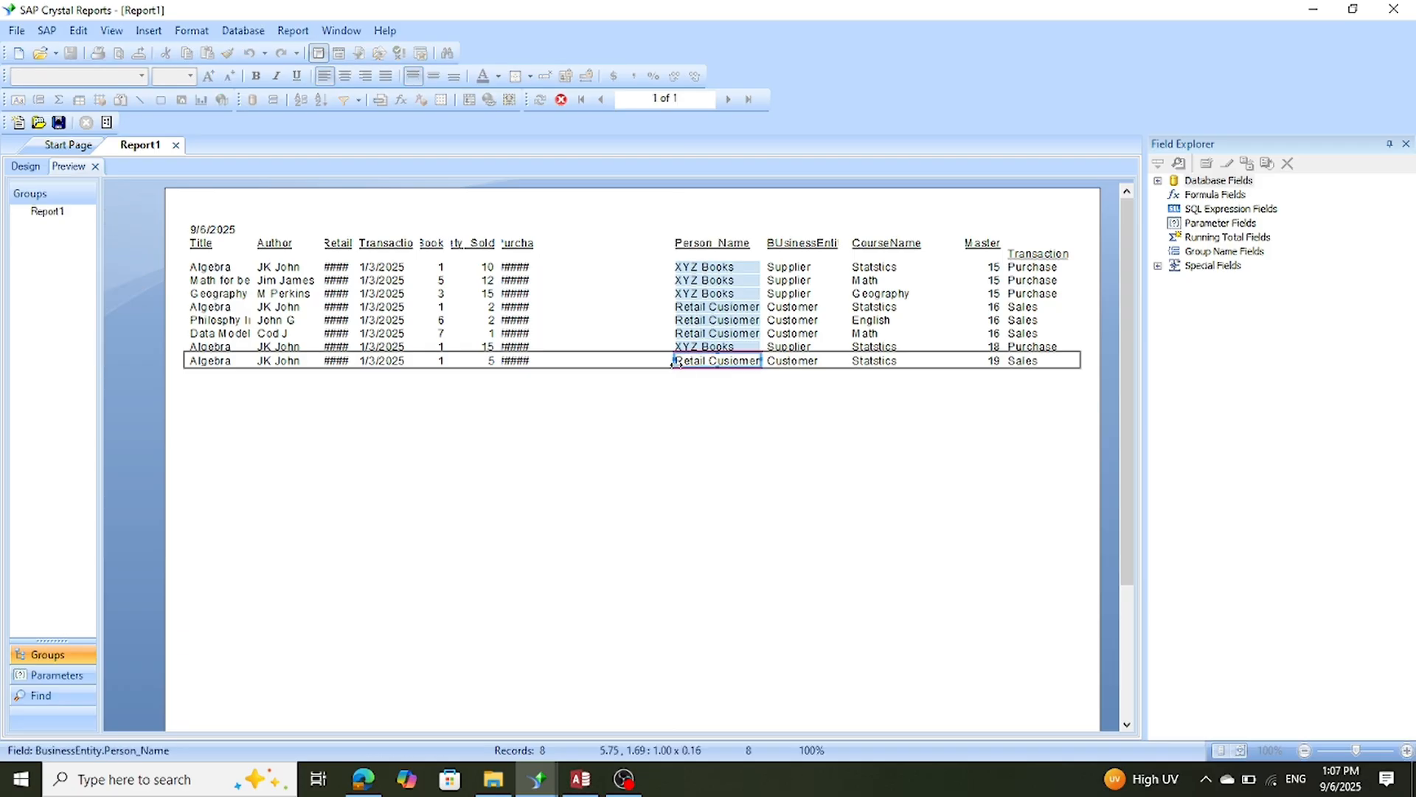
click(702, 443)
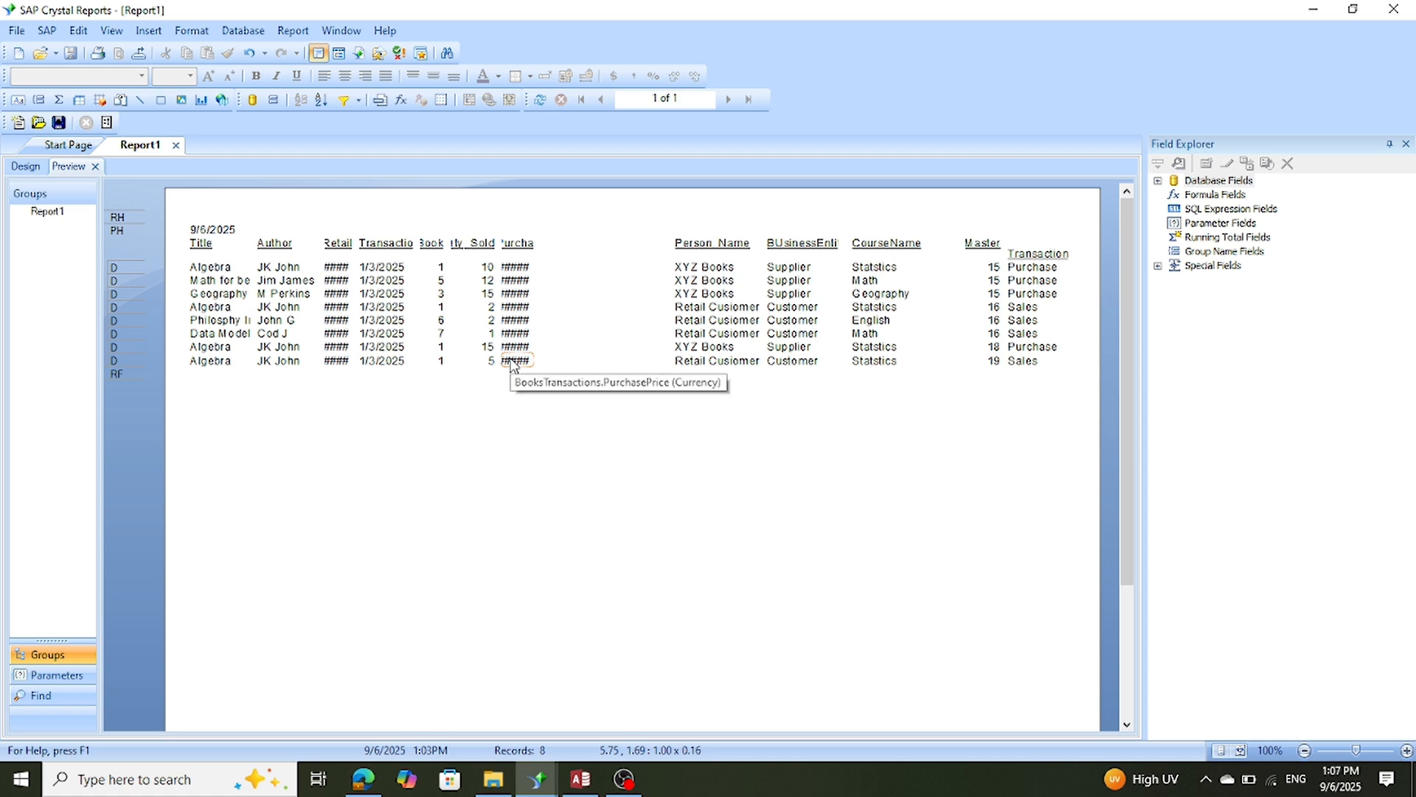
Widen the PurchasePrice column to about 1.88 inches by extending its right edge to the Person_Name column.
click(534, 362)
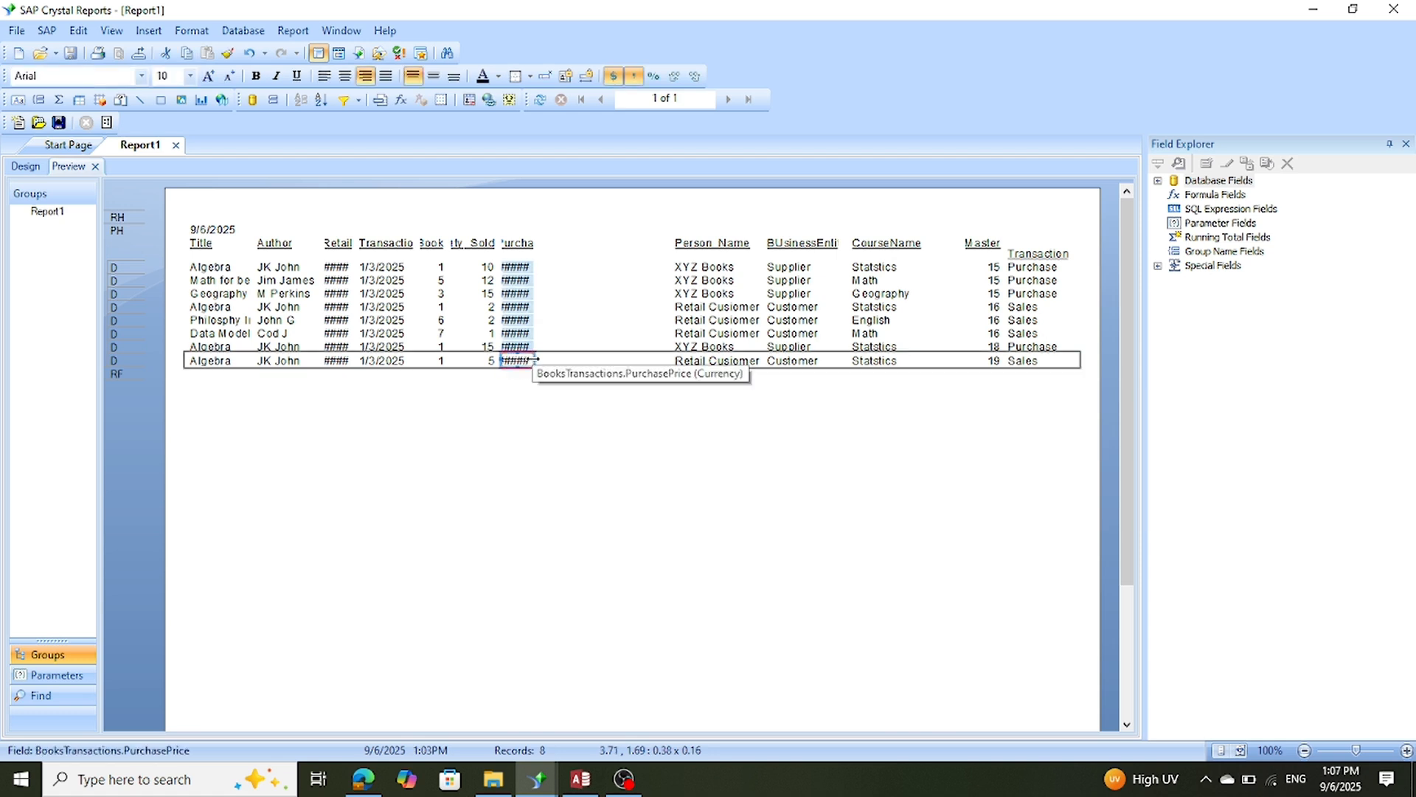
drag(534, 360, 664, 372)
click(624, 415)
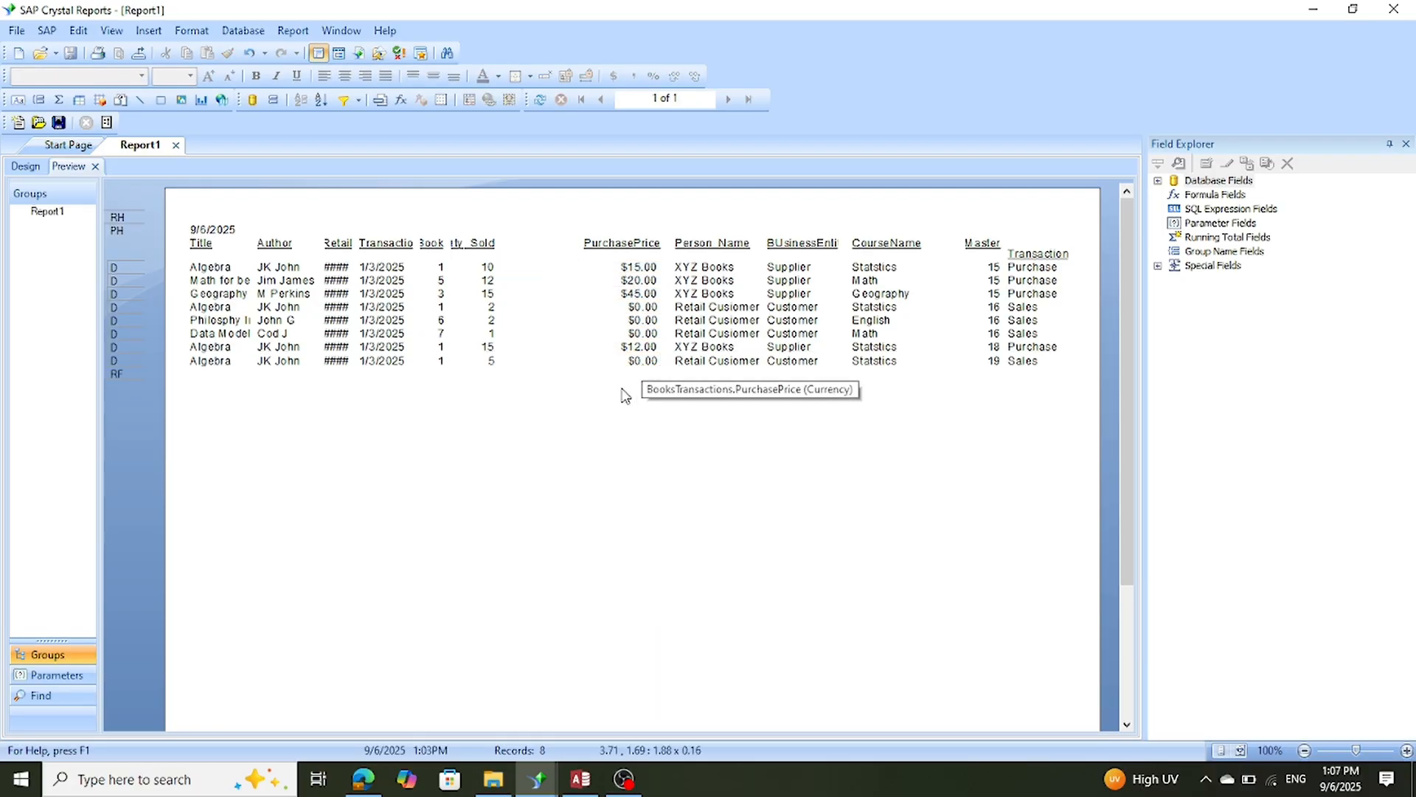
Widen the Qty_Sold_Purchase heading to about 1.39 inches, extending its right edge to just before the PurchasePrice heading text.
click(472, 270)
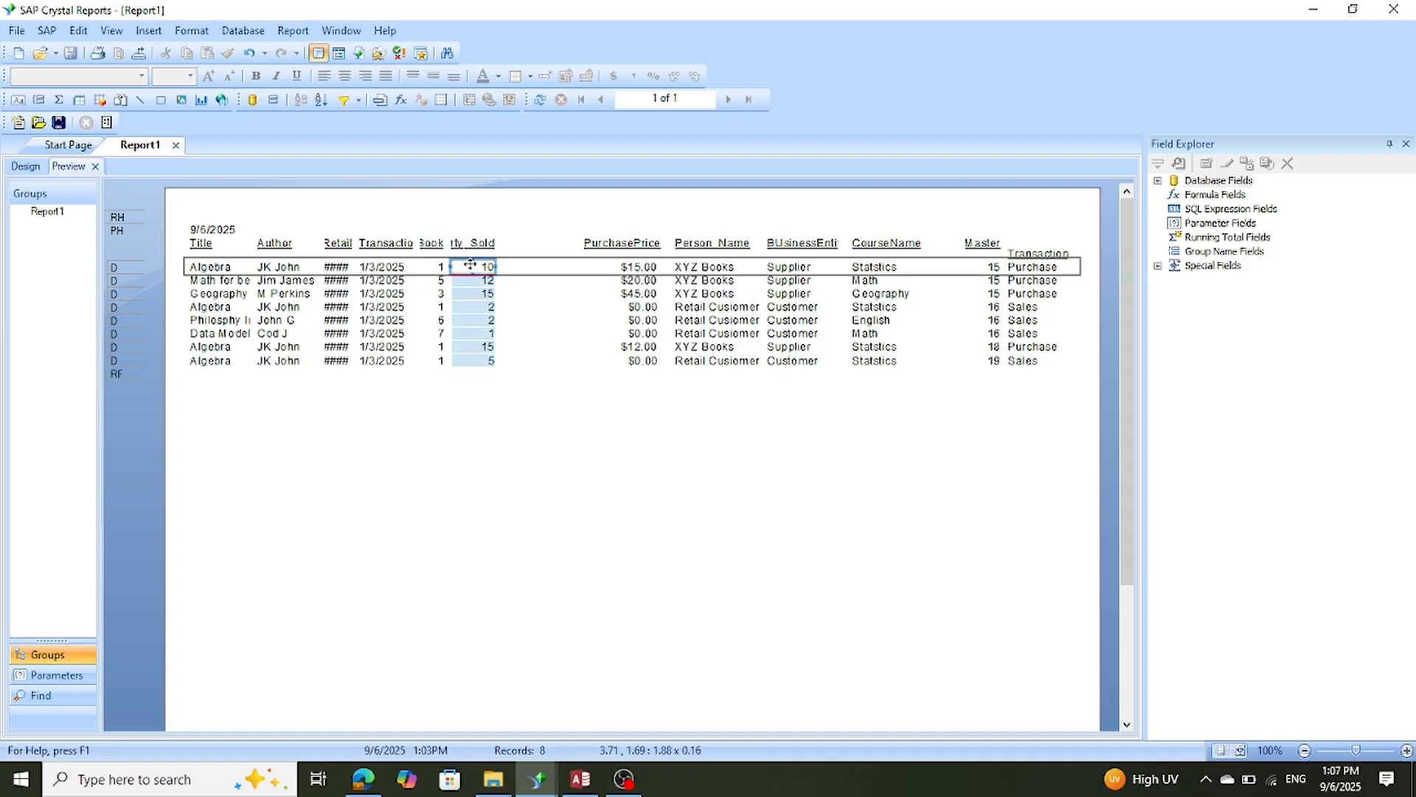
click(465, 246)
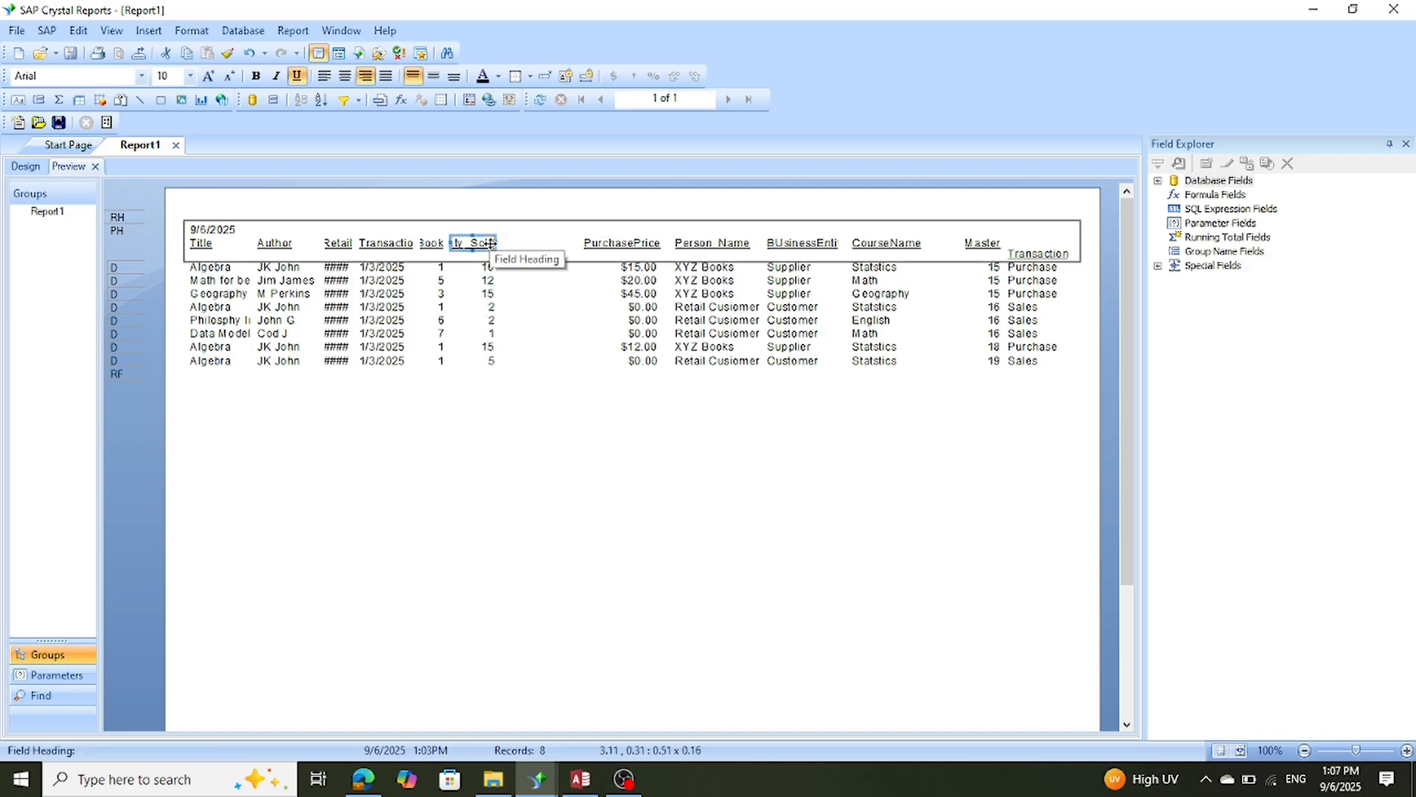
drag(492, 245, 523, 251)
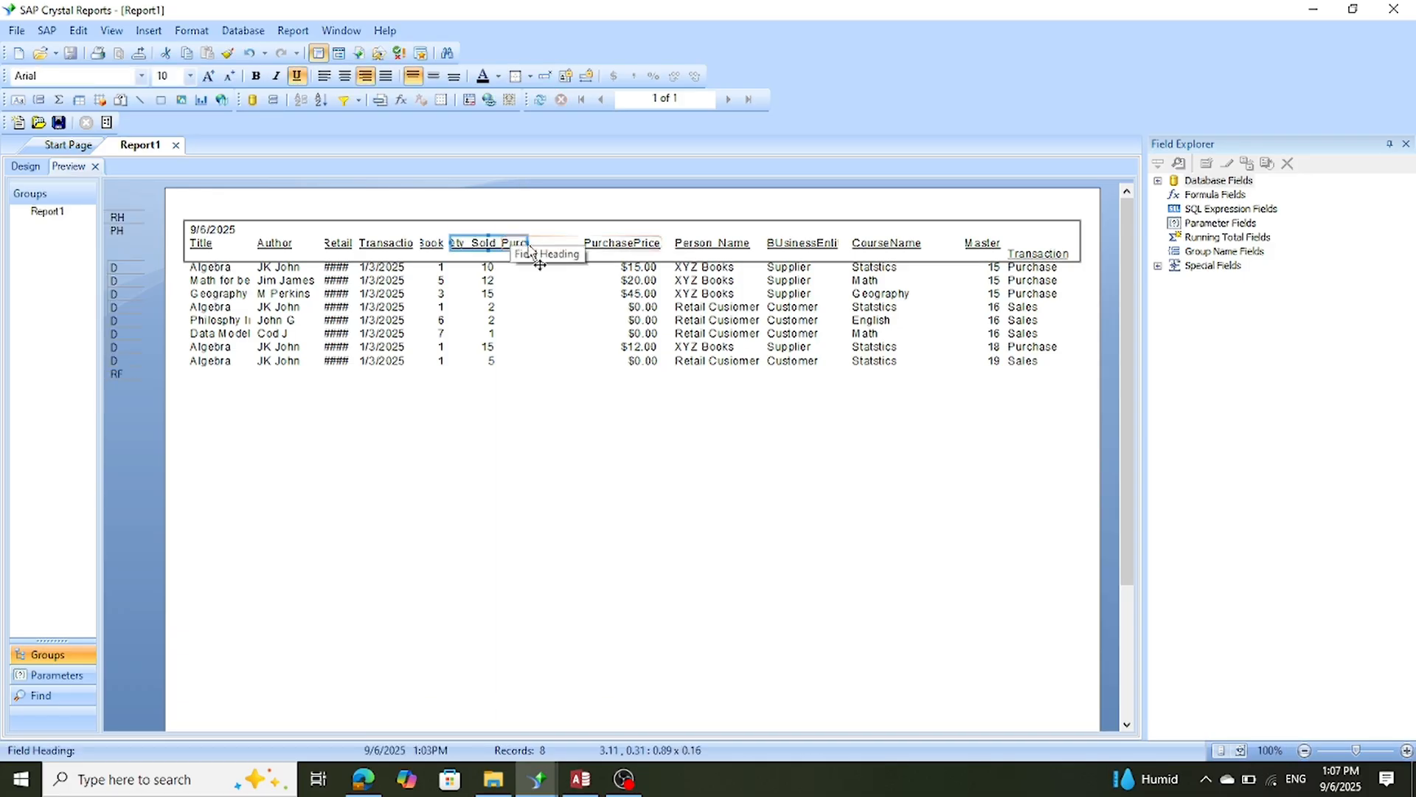
drag(527, 244, 570, 251)
click(571, 512)
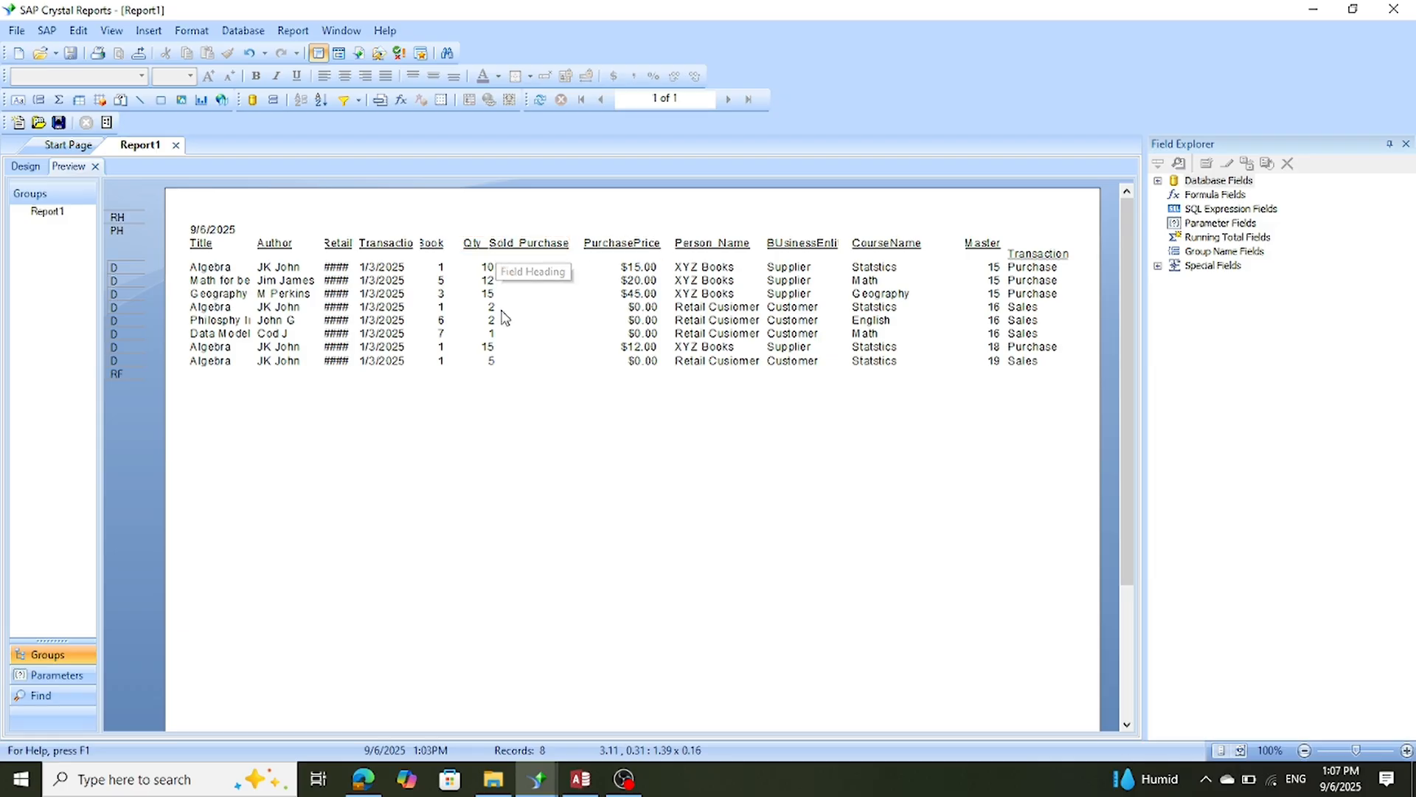
Shift the Qty_Sold_Purchase values under the right part of their heading, and narrow the field to about 0.25 inches.
click(492, 361)
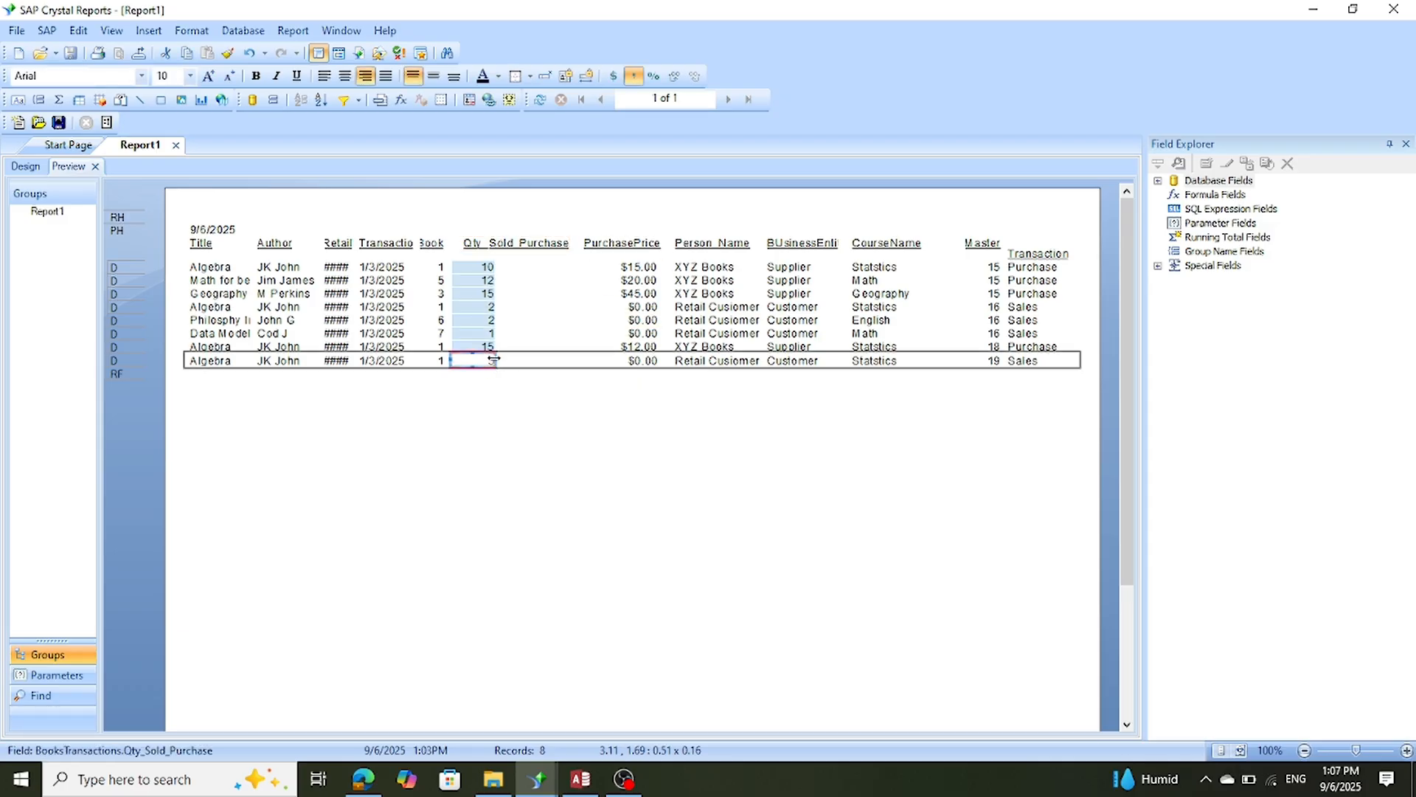
drag(499, 359, 590, 366)
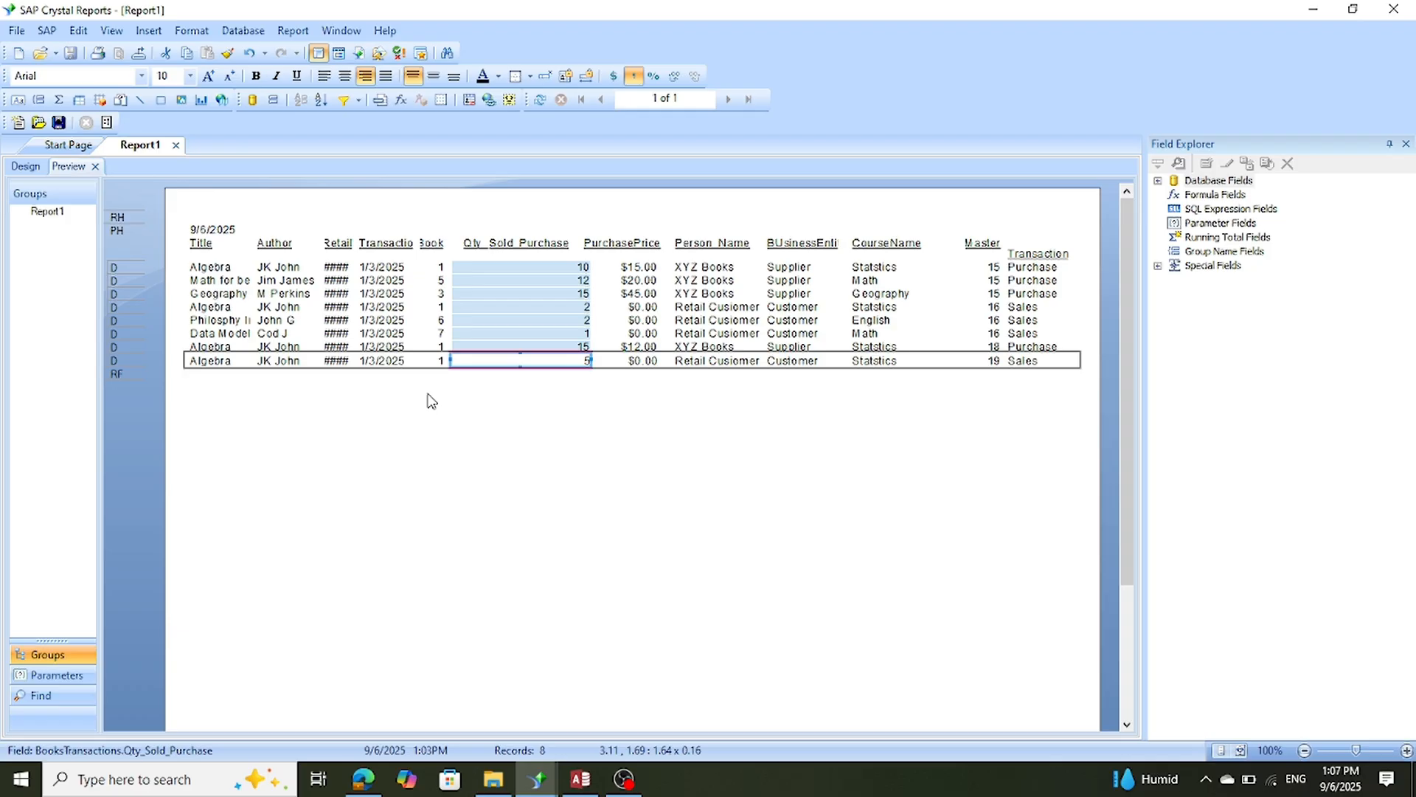
click(448, 360)
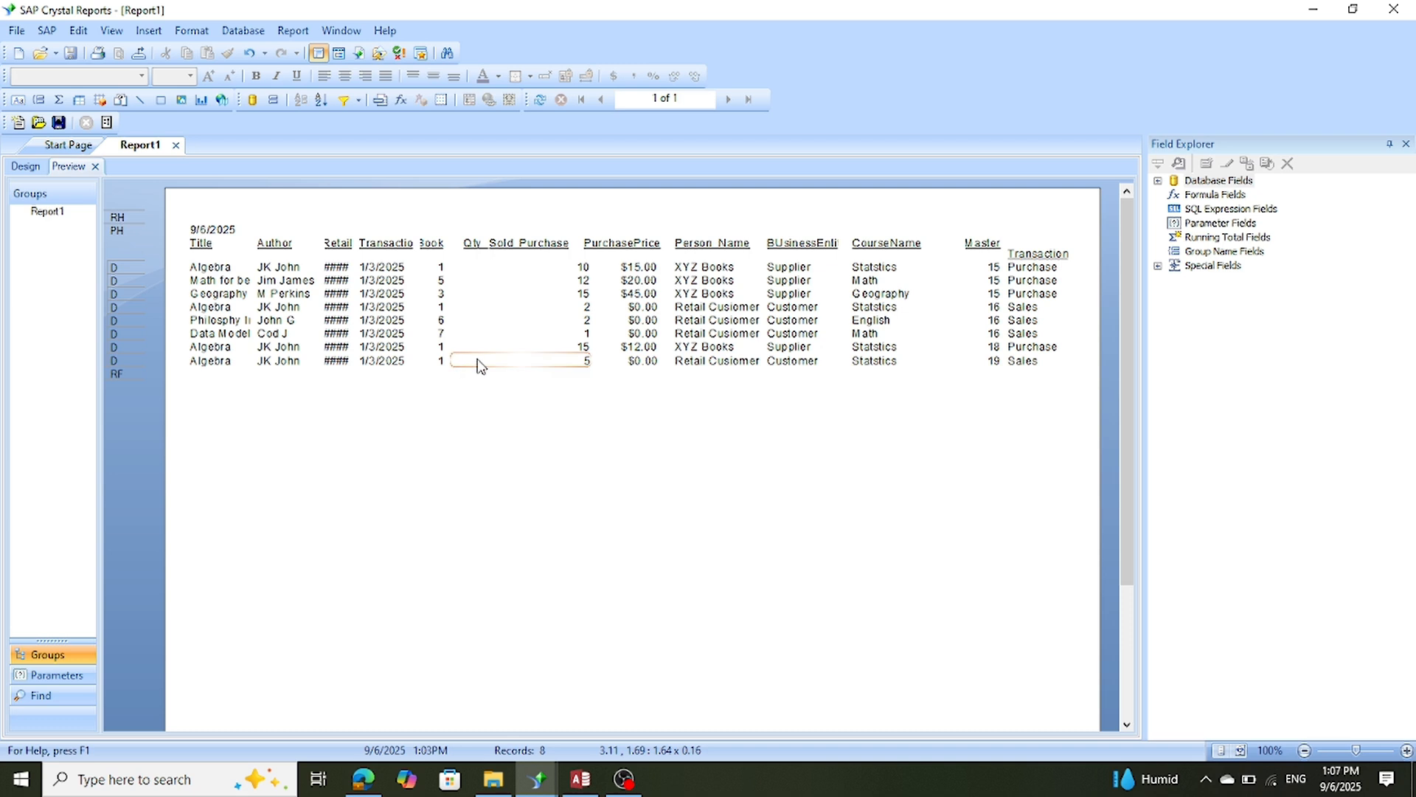
click(477, 363)
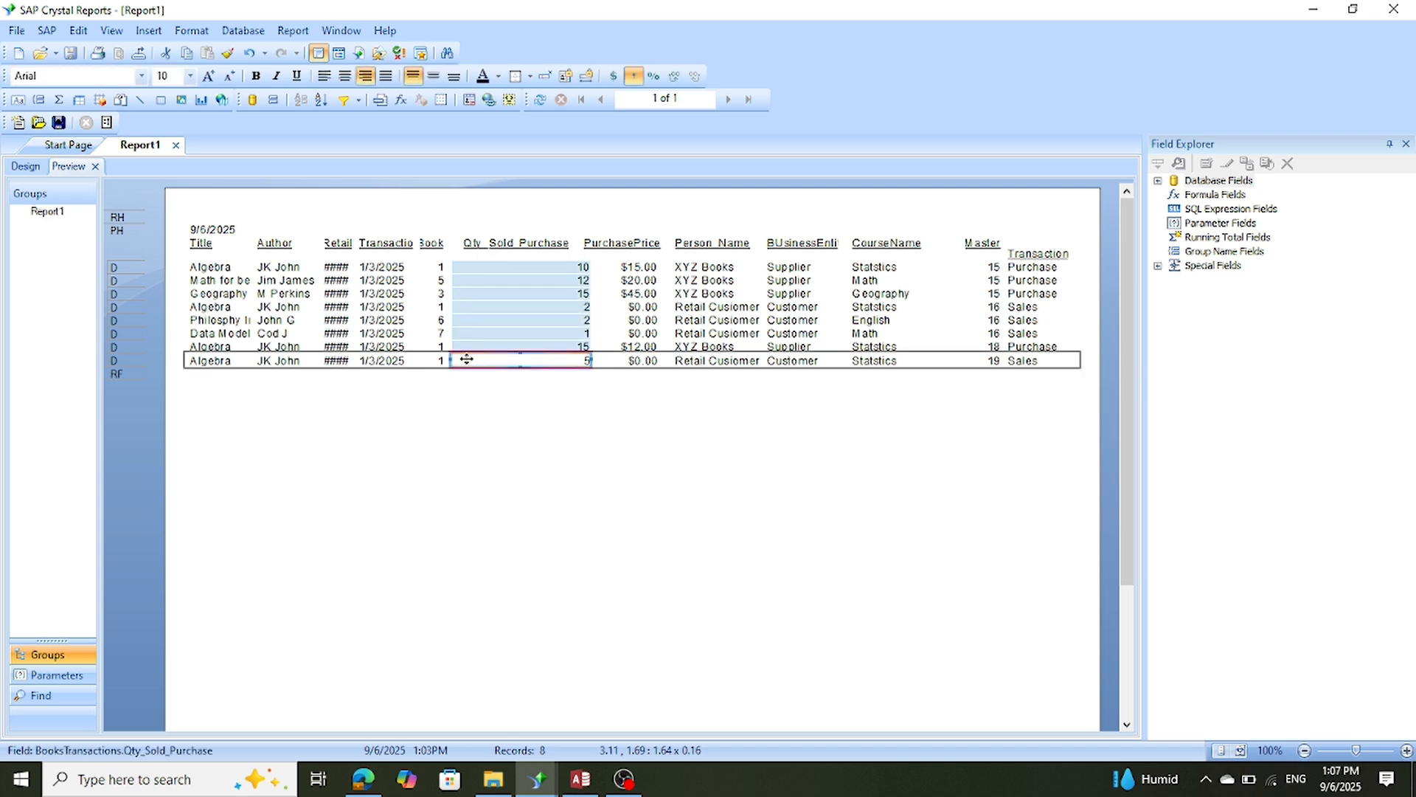
drag(451, 360, 541, 356)
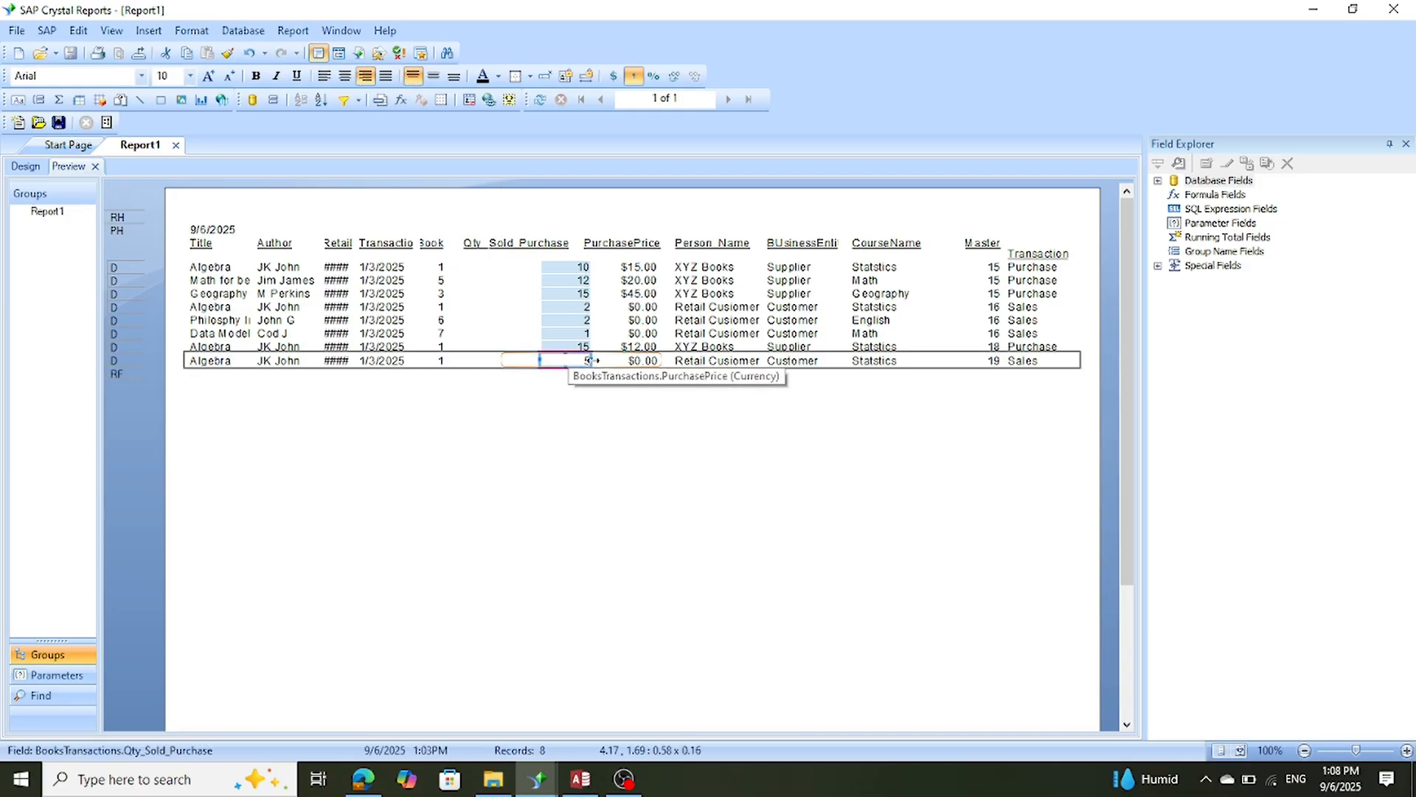
drag(591, 359, 578, 360)
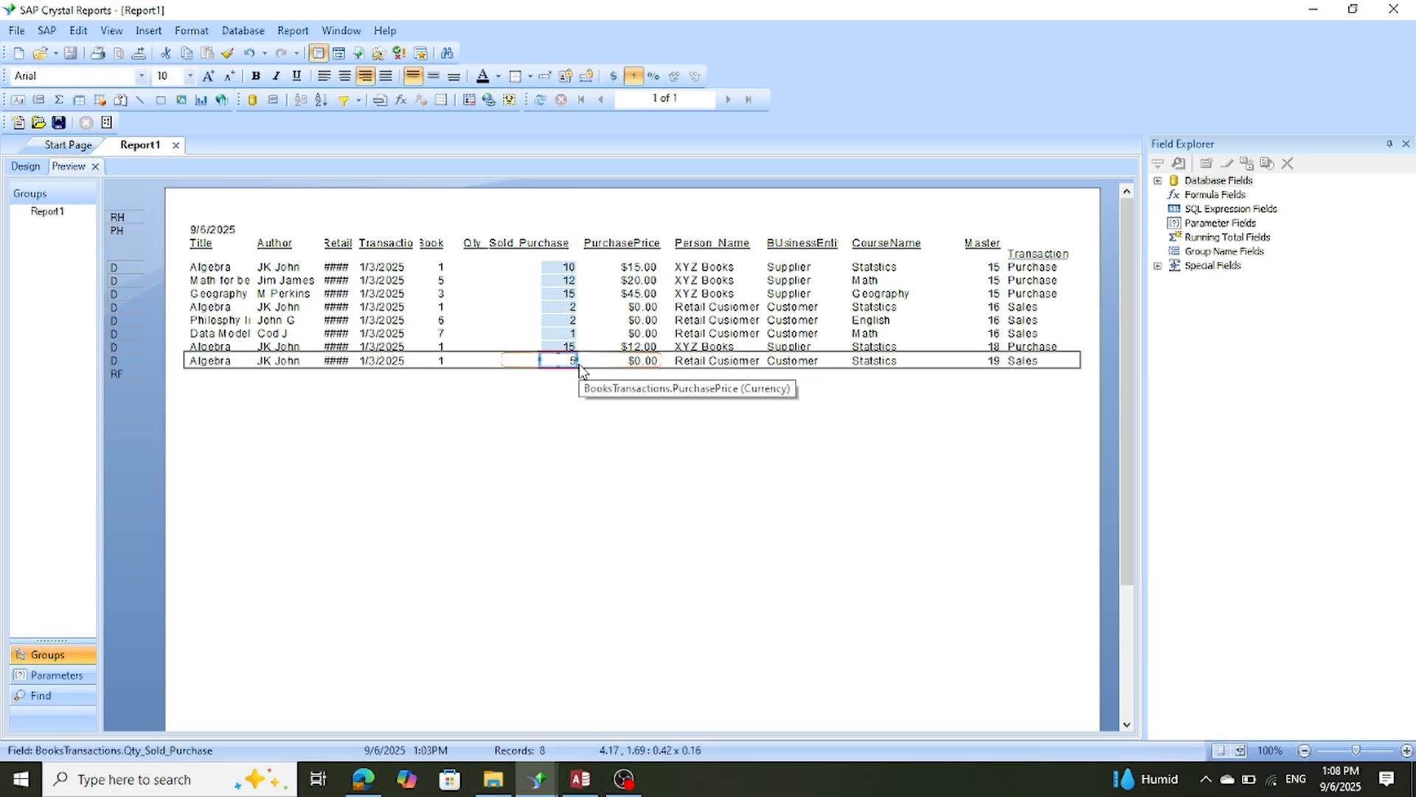
drag(576, 361, 553, 360)
click(543, 403)
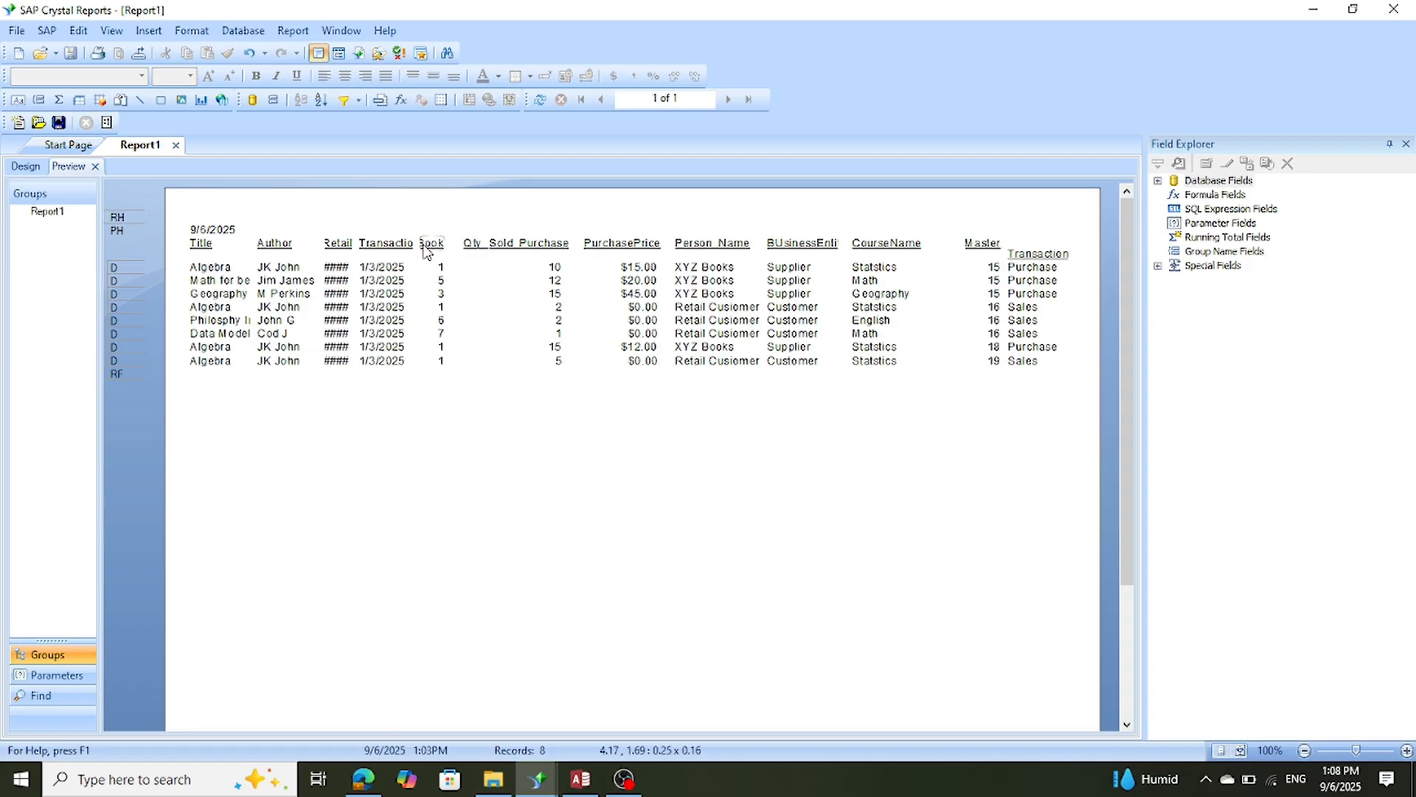
Pull in the left edge of the Qty_Sold_Purchase heading to make it about 0.79 inches wide.
click(479, 245)
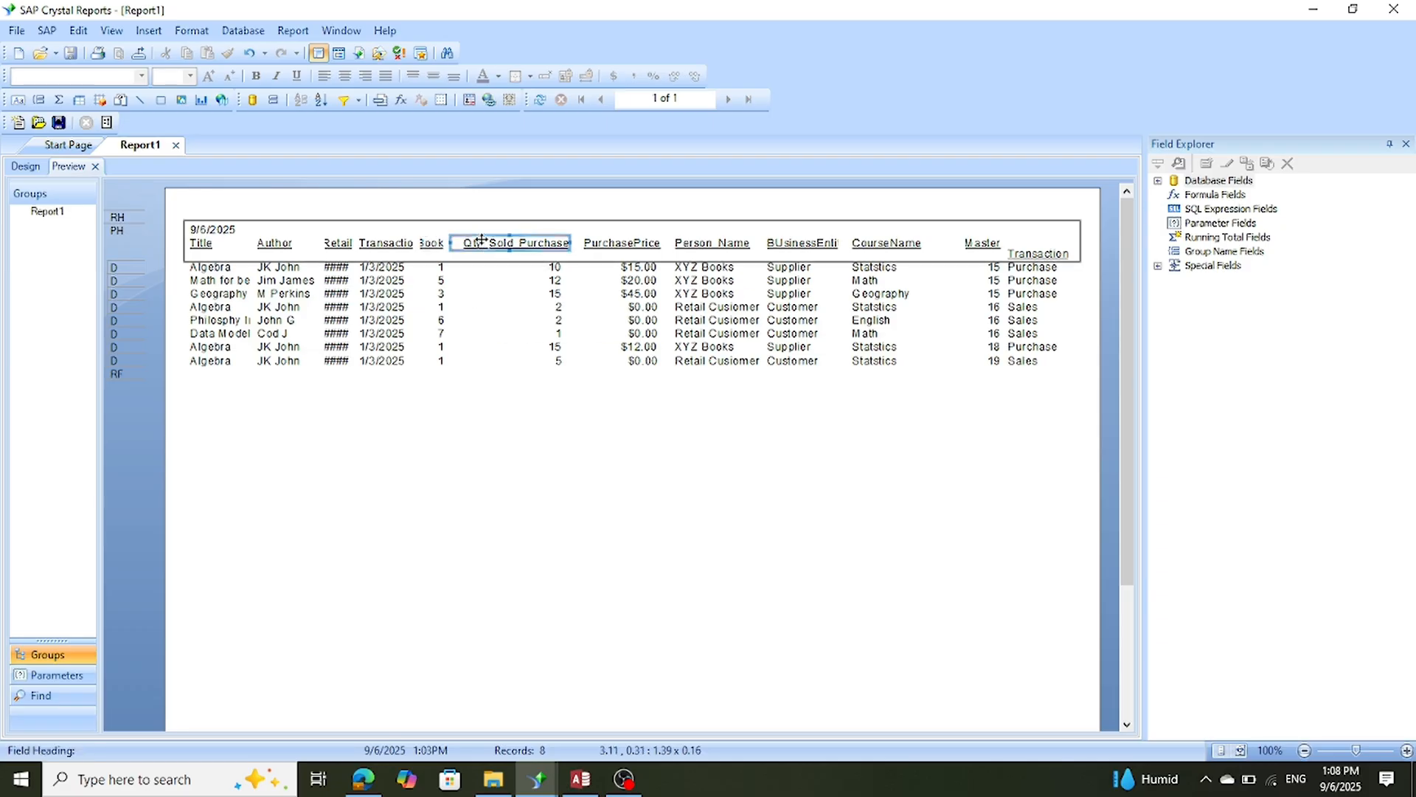
drag(447, 244, 501, 246)
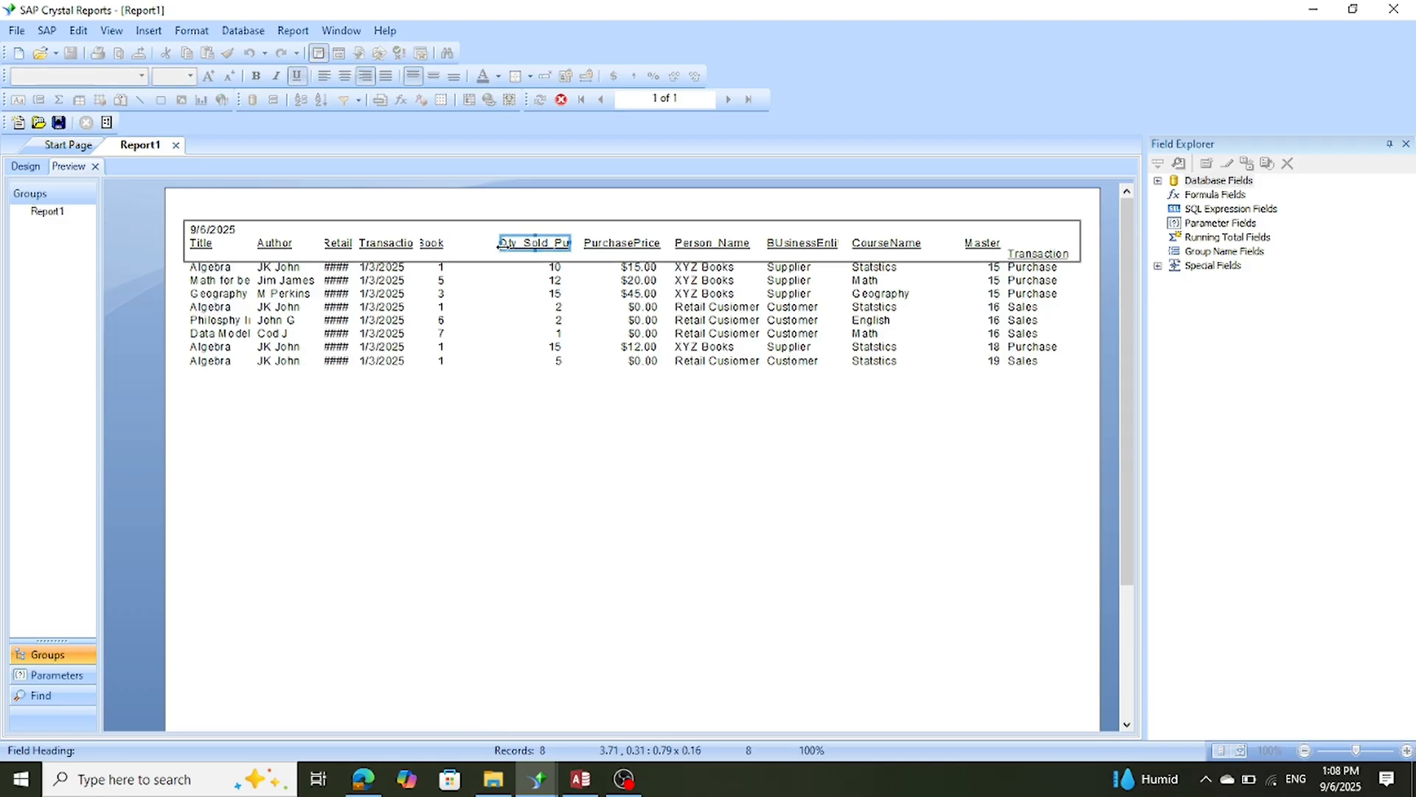
click(506, 483)
Try shortening the PurchasePrice heading to about 0.88 inches from its right edge, and undo the resize.
click(543, 240)
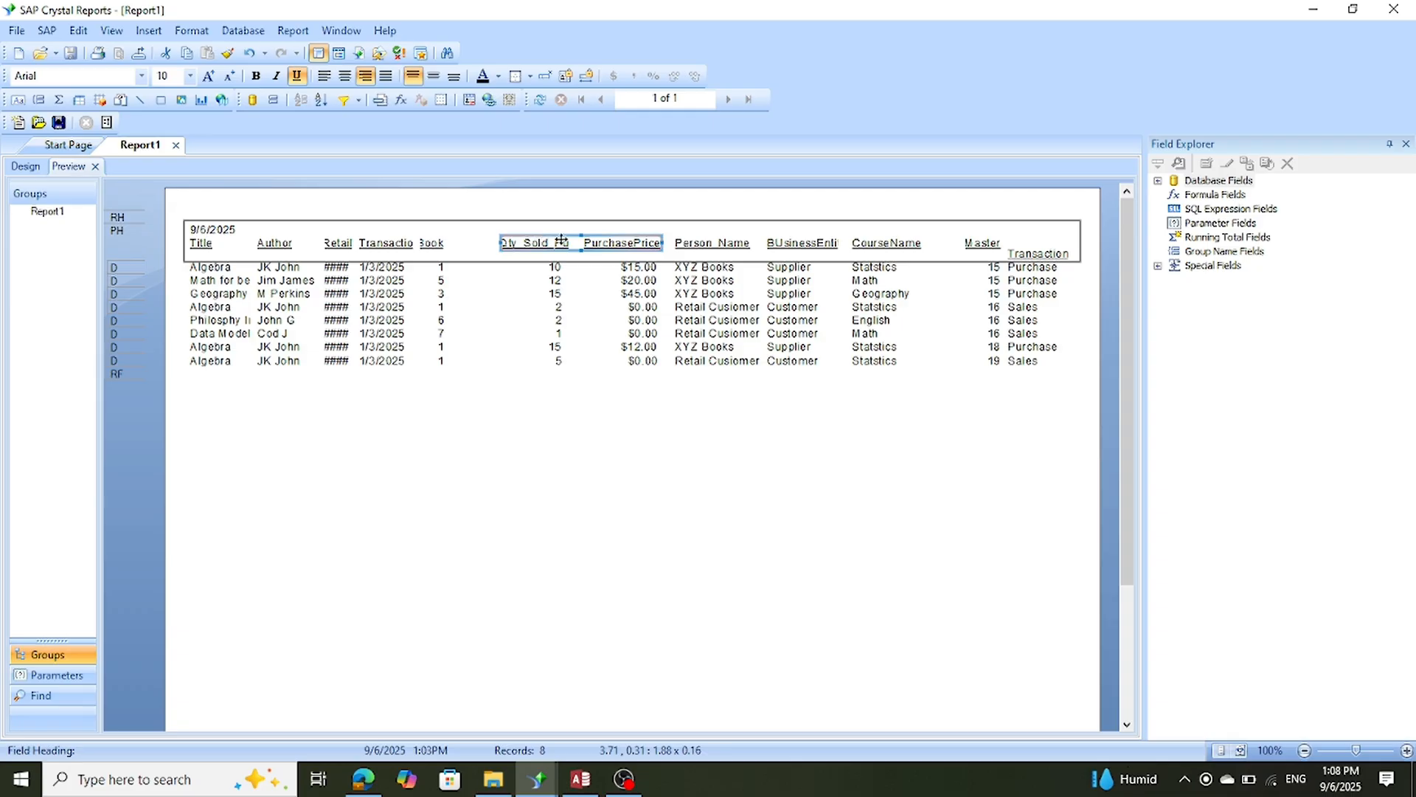
drag(664, 242, 578, 250)
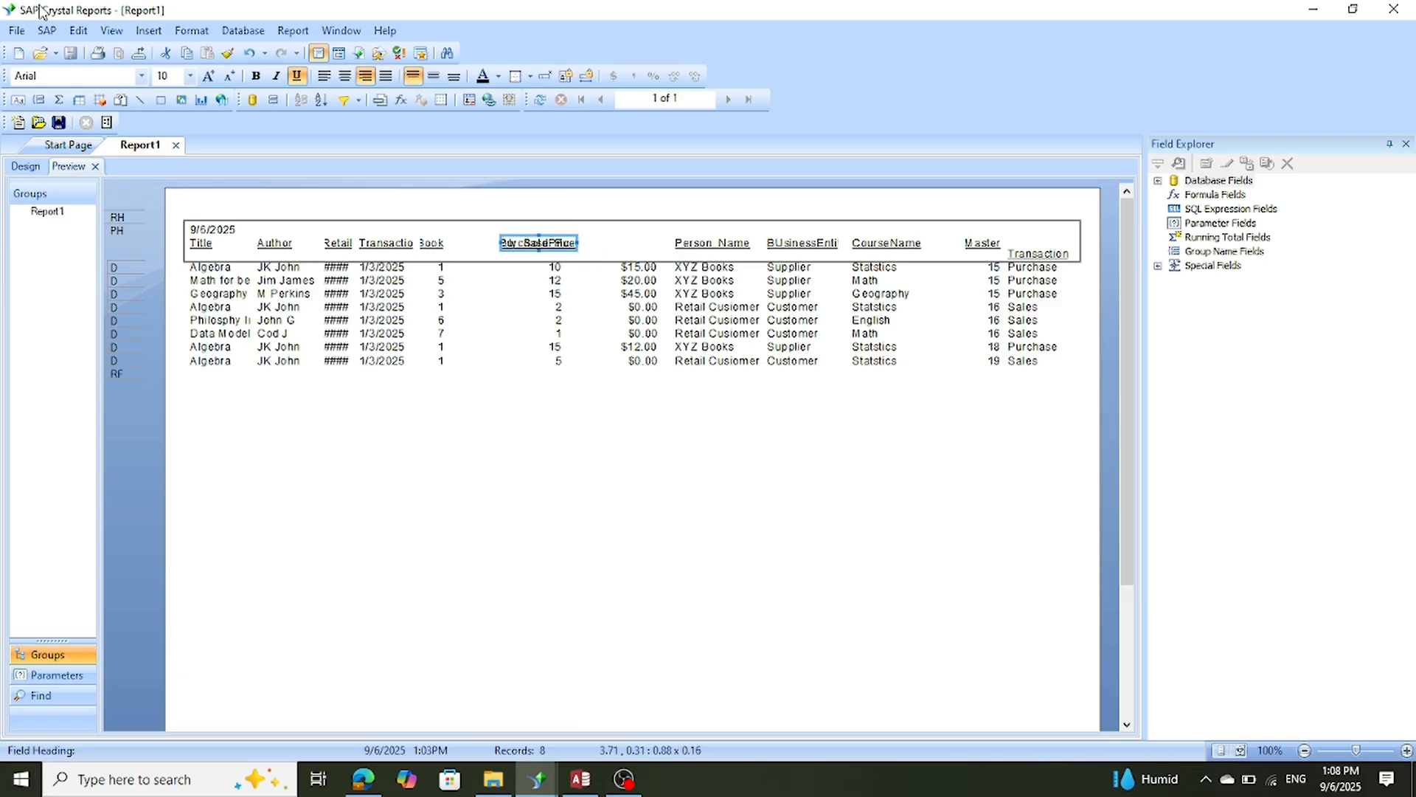
click(80, 33)
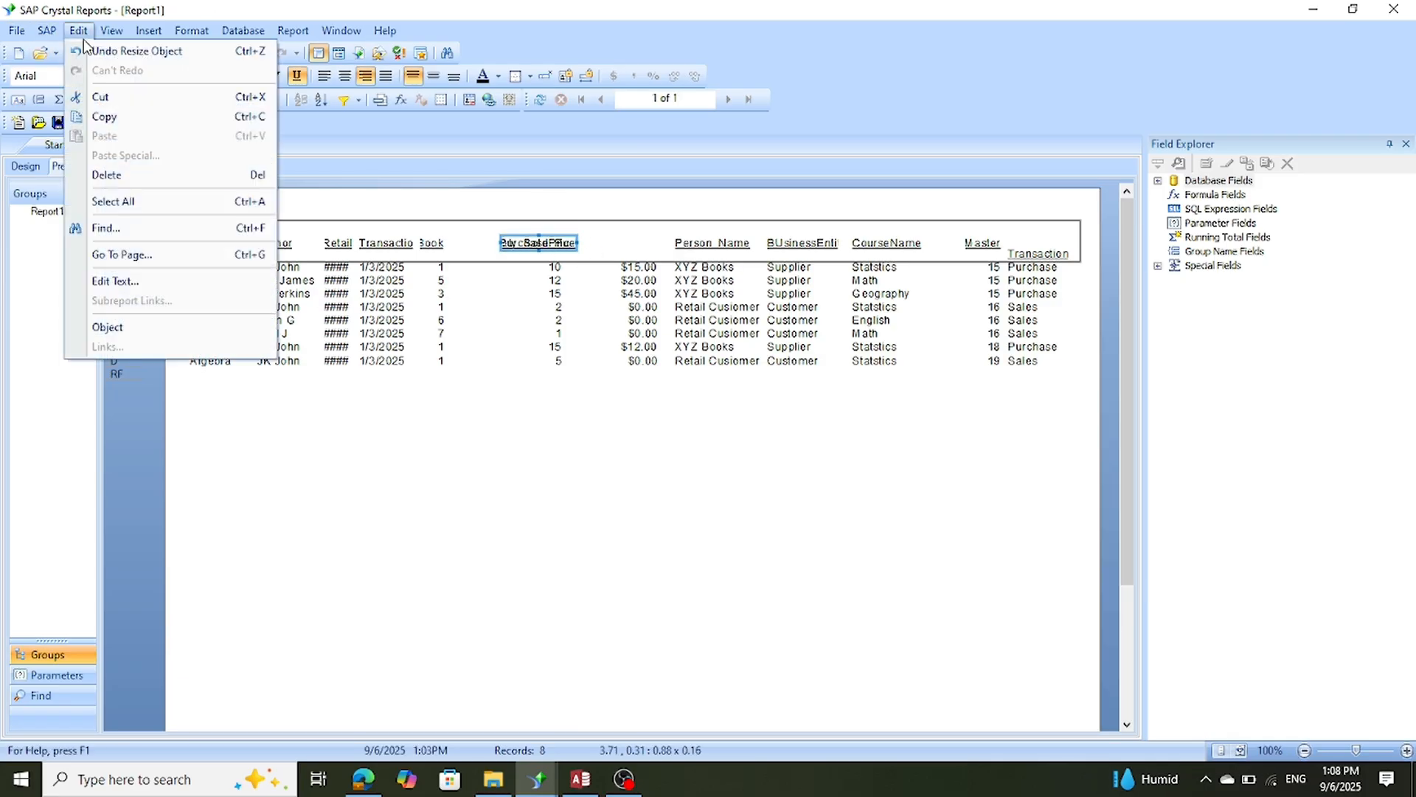
click(84, 51)
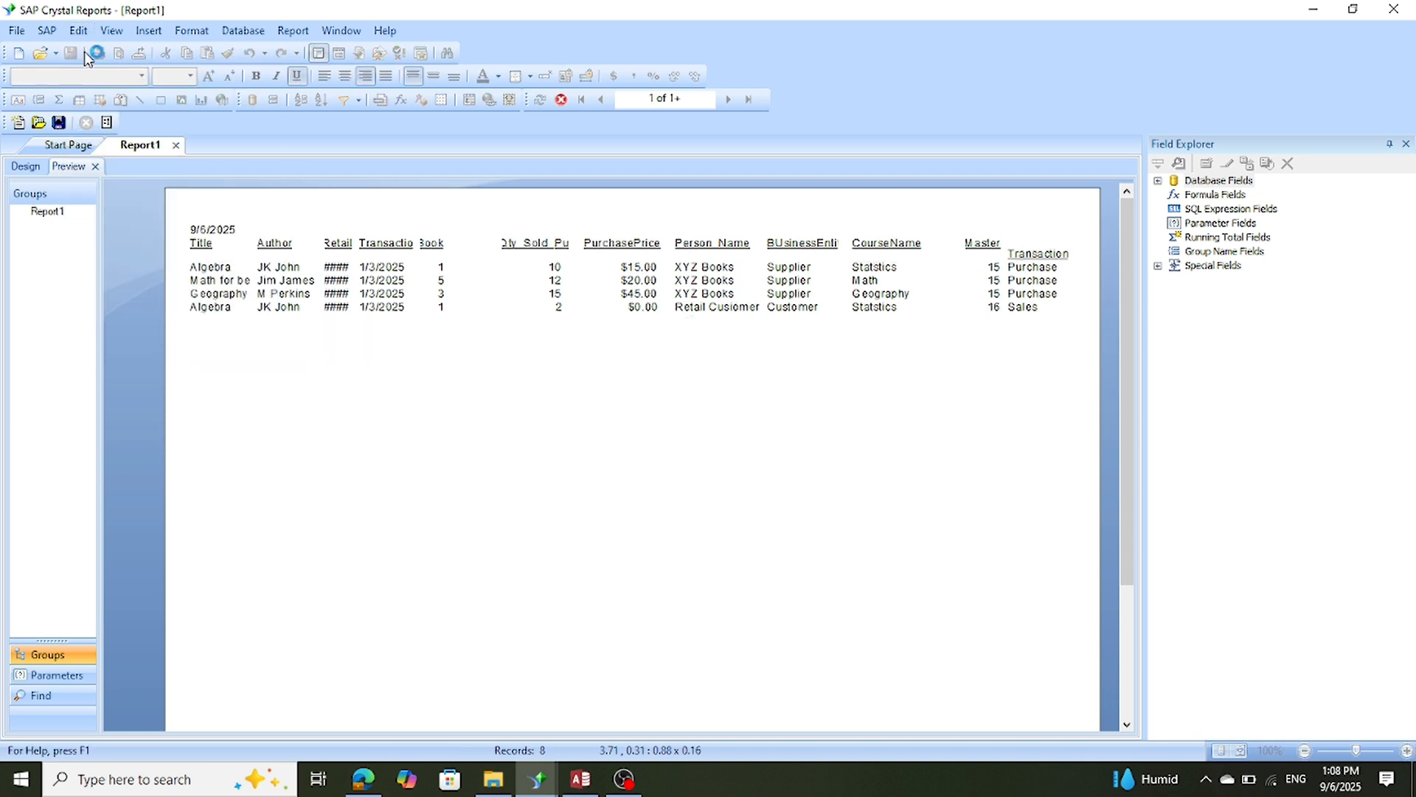
click(602, 512)
Retry shortening the PurchasePrice heading from its right edge, this time to about 1.38 inches, and undo the resize.
click(535, 245)
ctrl+click(592, 243)
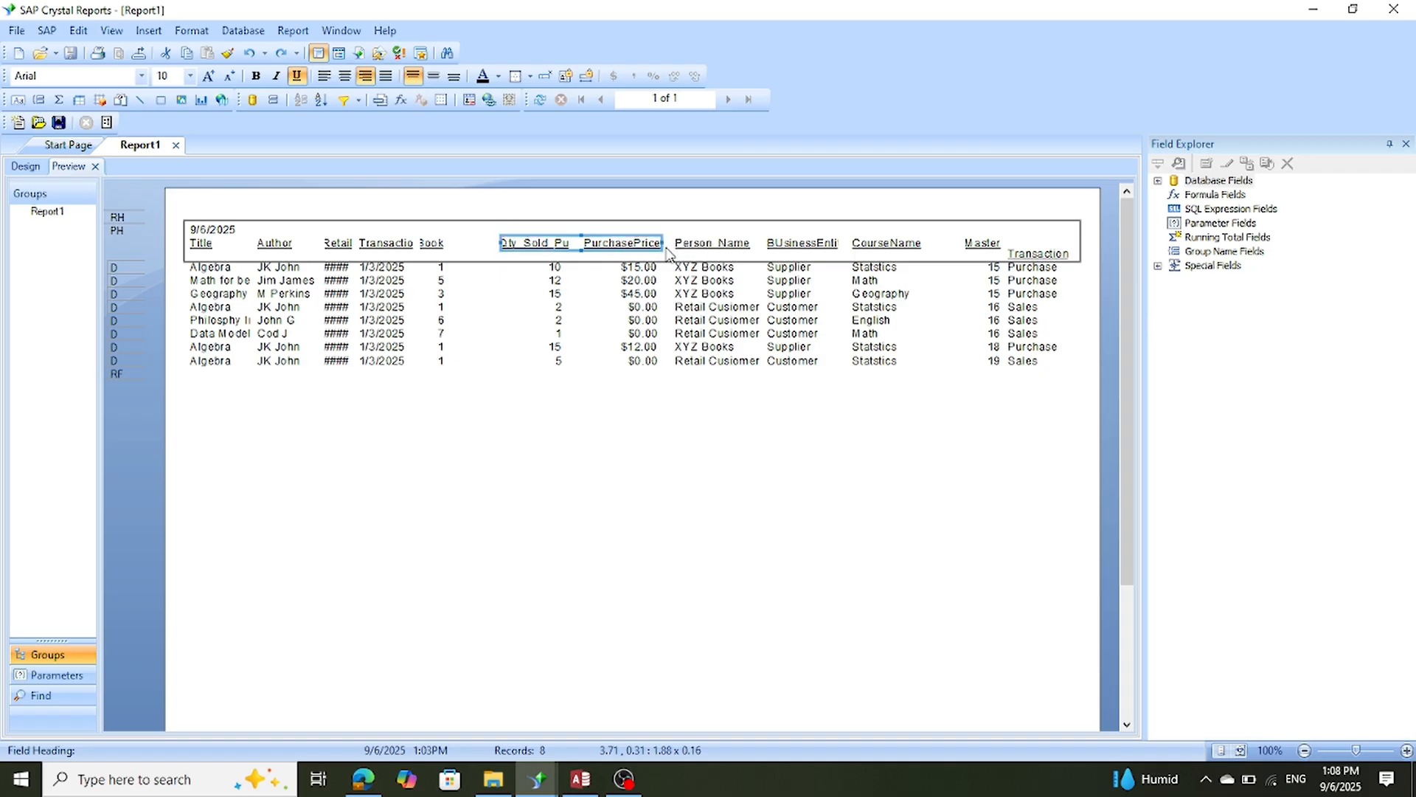
drag(664, 242, 621, 242)
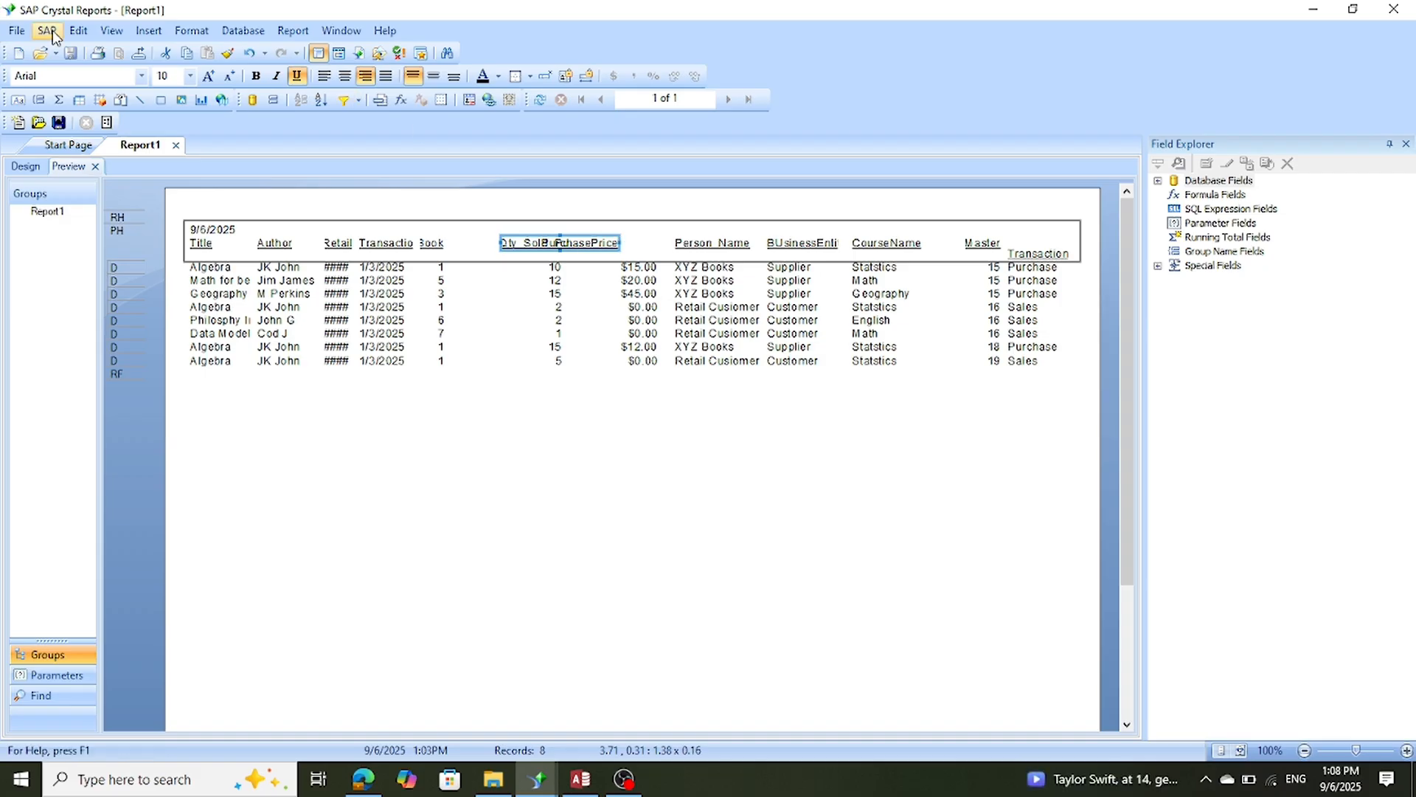
click(78, 31)
click(129, 51)
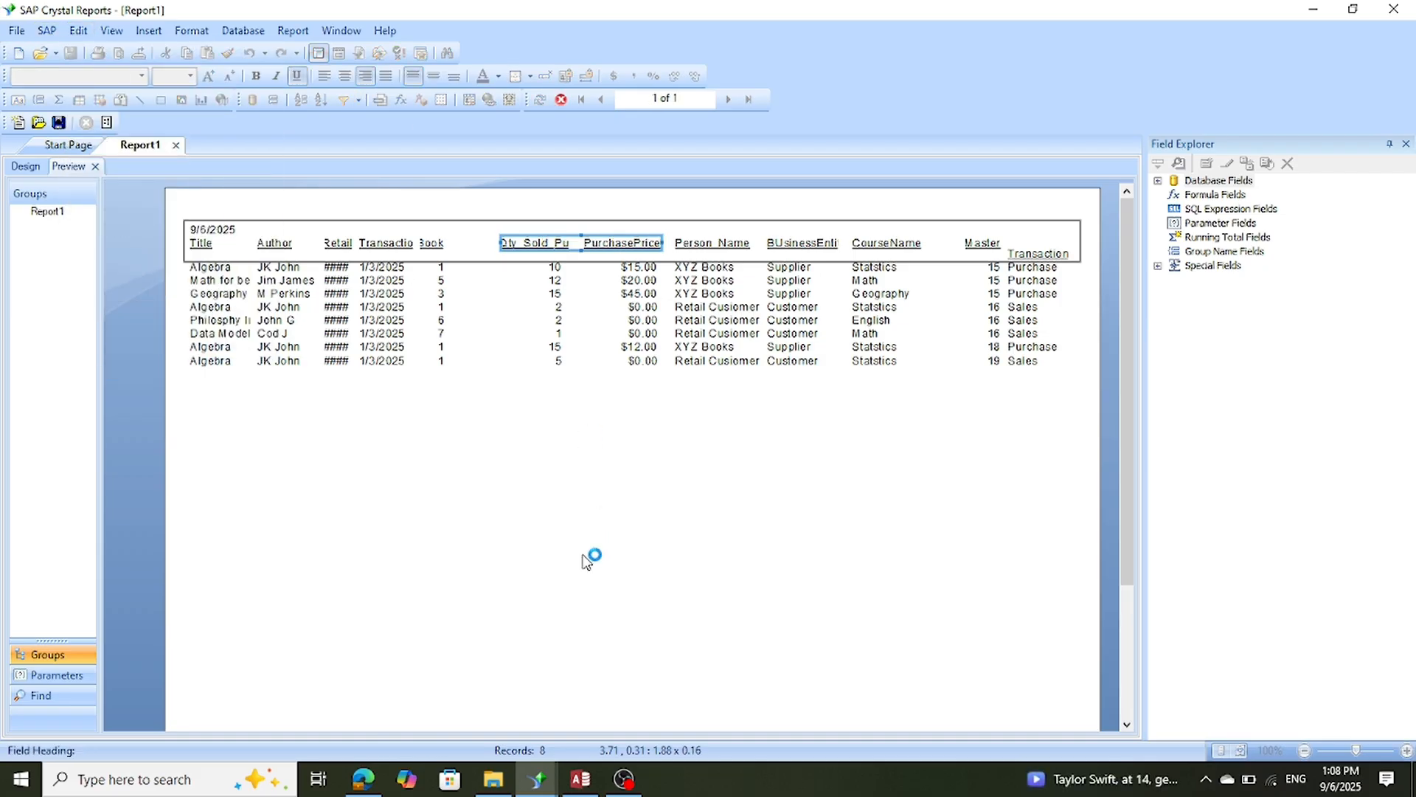
Try moving the overlapping PurchasePrice heading away from the quantity heading, and undo the move into the report header.
click(548, 245)
drag(549, 246, 487, 235)
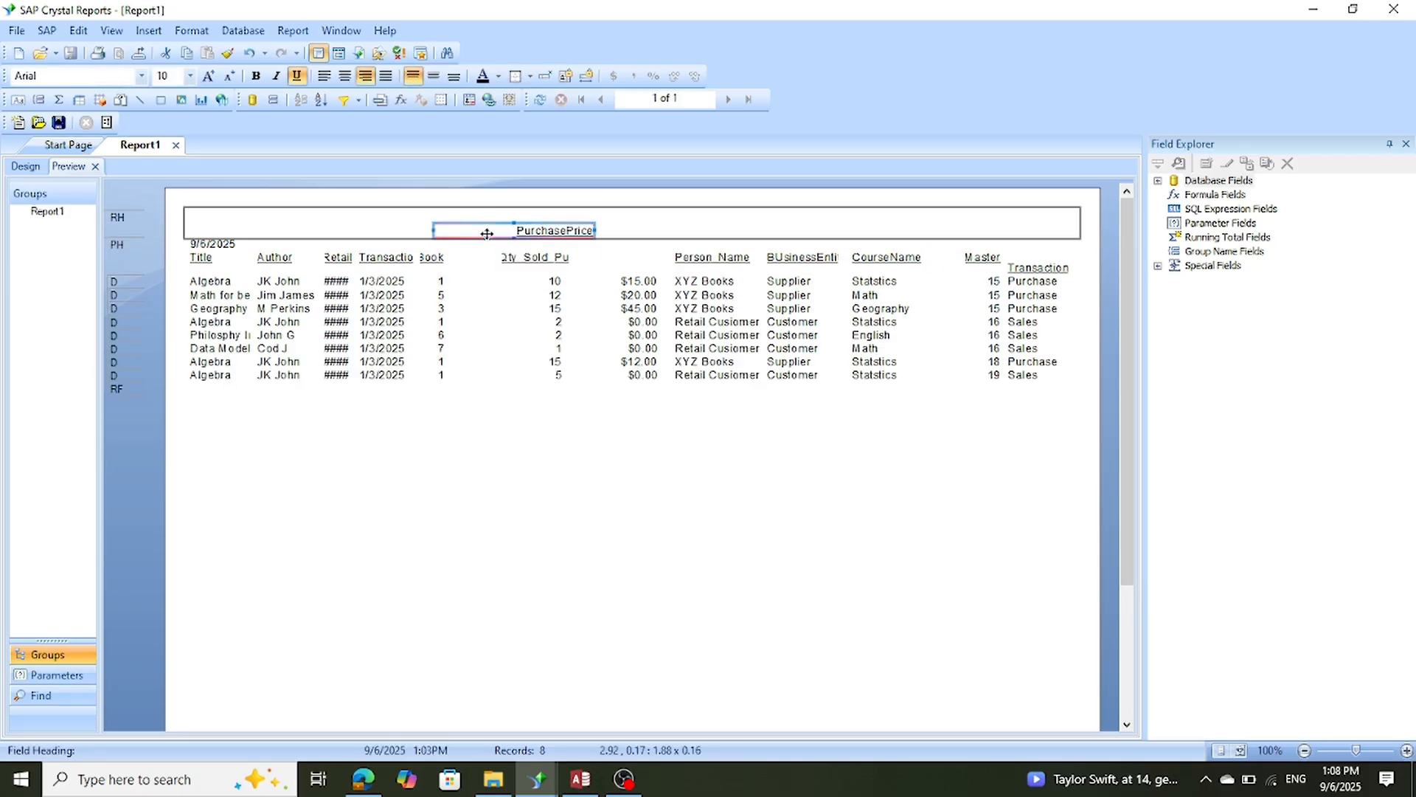
click(90, 33)
click(97, 50)
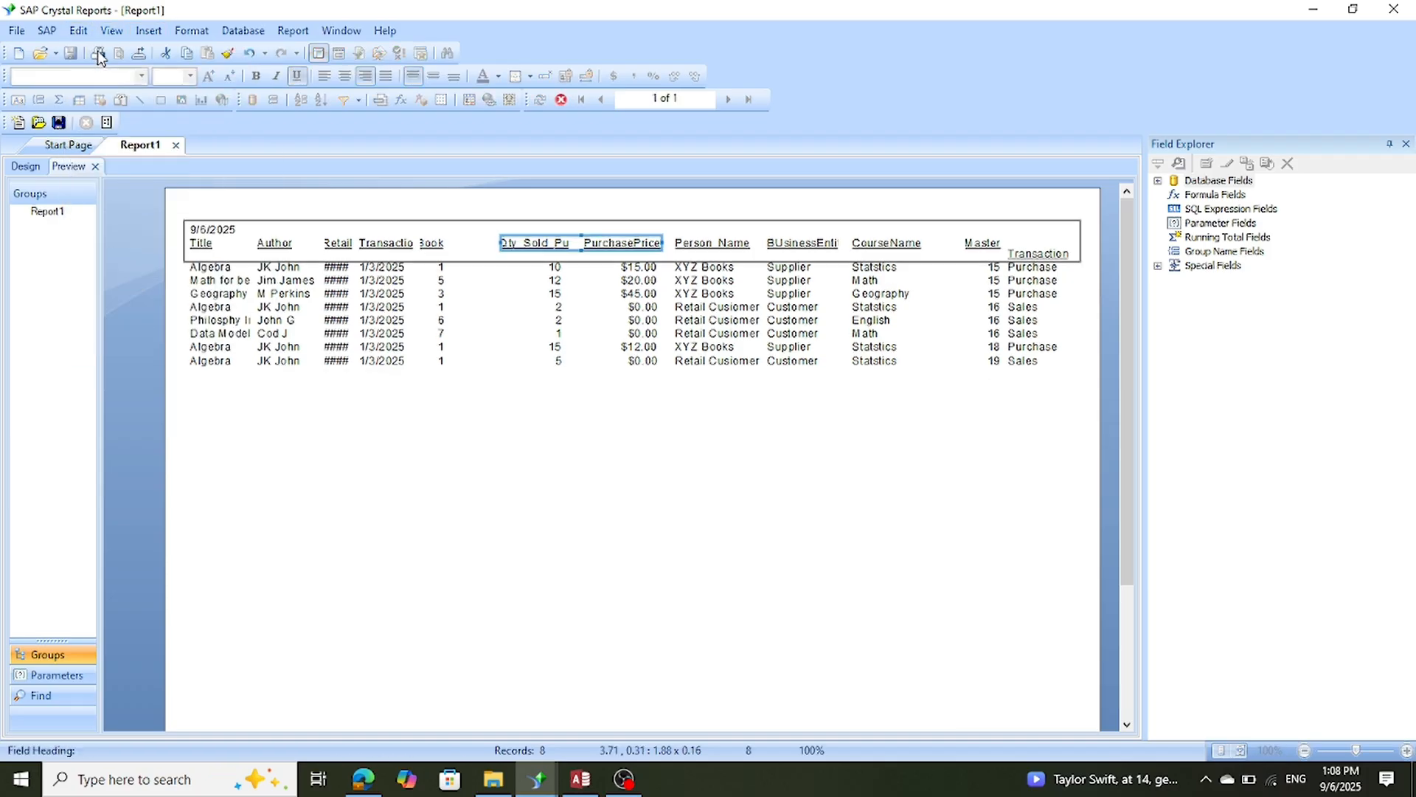
click(464, 558)
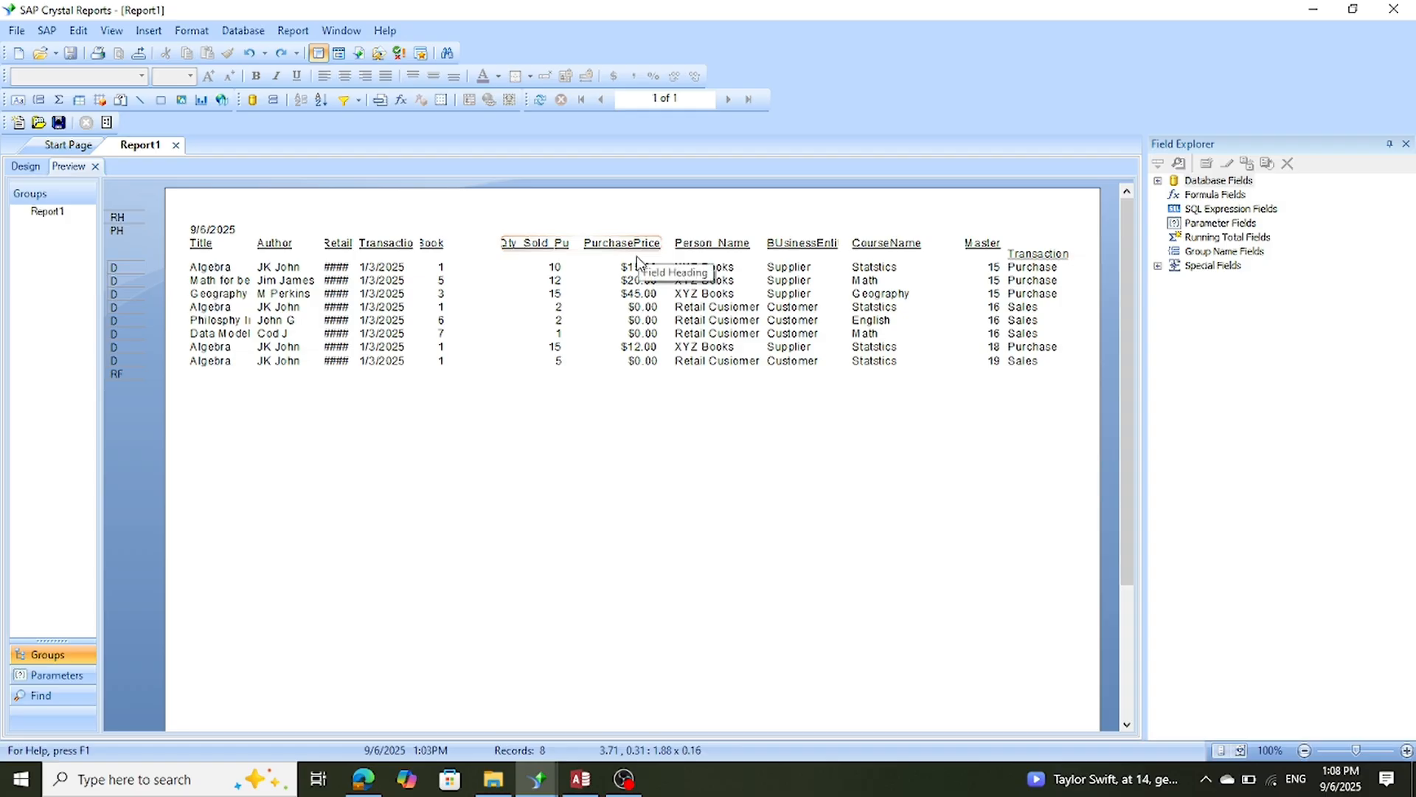
Try moving the PurchasePrice heading leftward to about the 3.08 inch horizontal position, and undo the move.
click(512, 245)
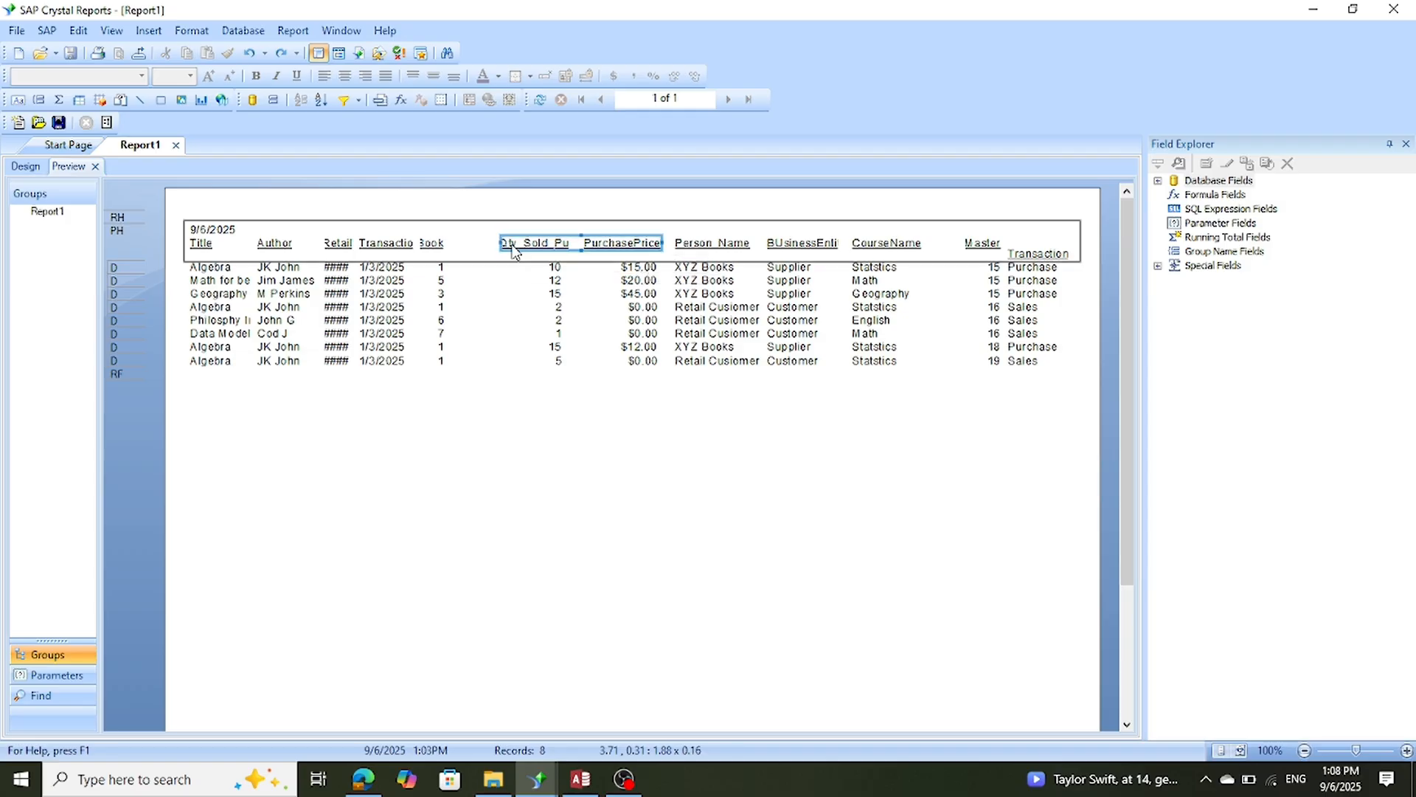
drag(509, 244, 460, 251)
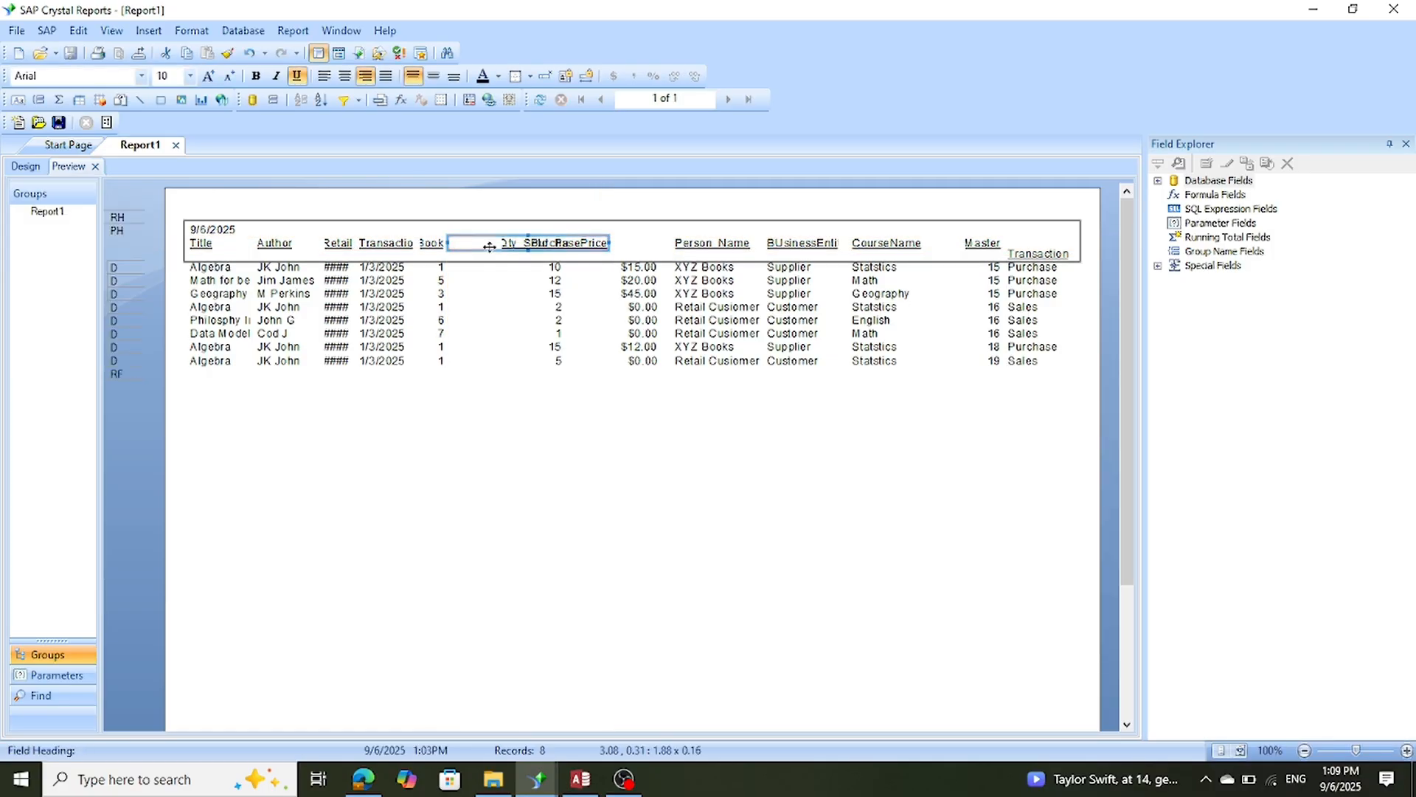
click(78, 31)
click(89, 50)
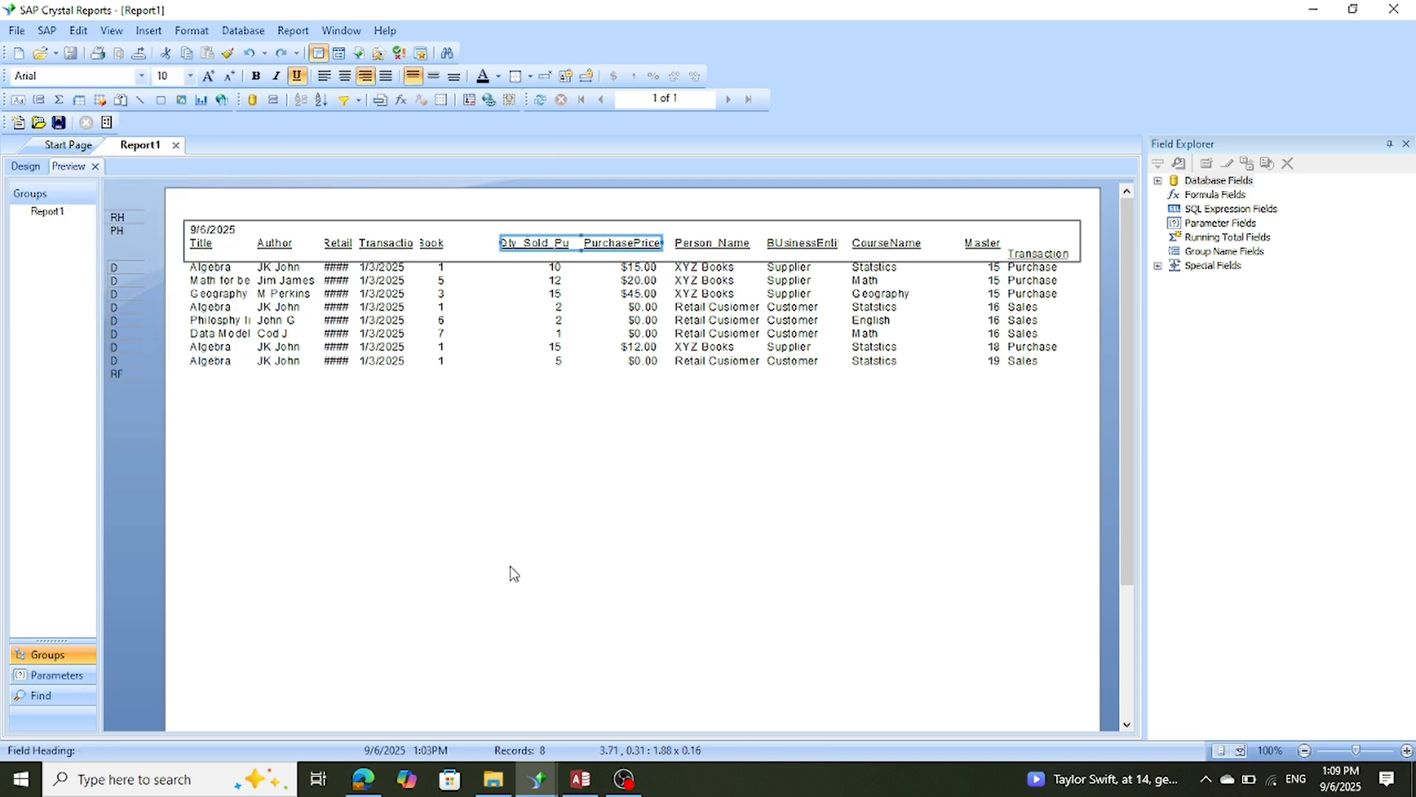
Delete the PurchasePrice heading that overlaps the quantity heading in the page header.
click(533, 245)
key(Delete)
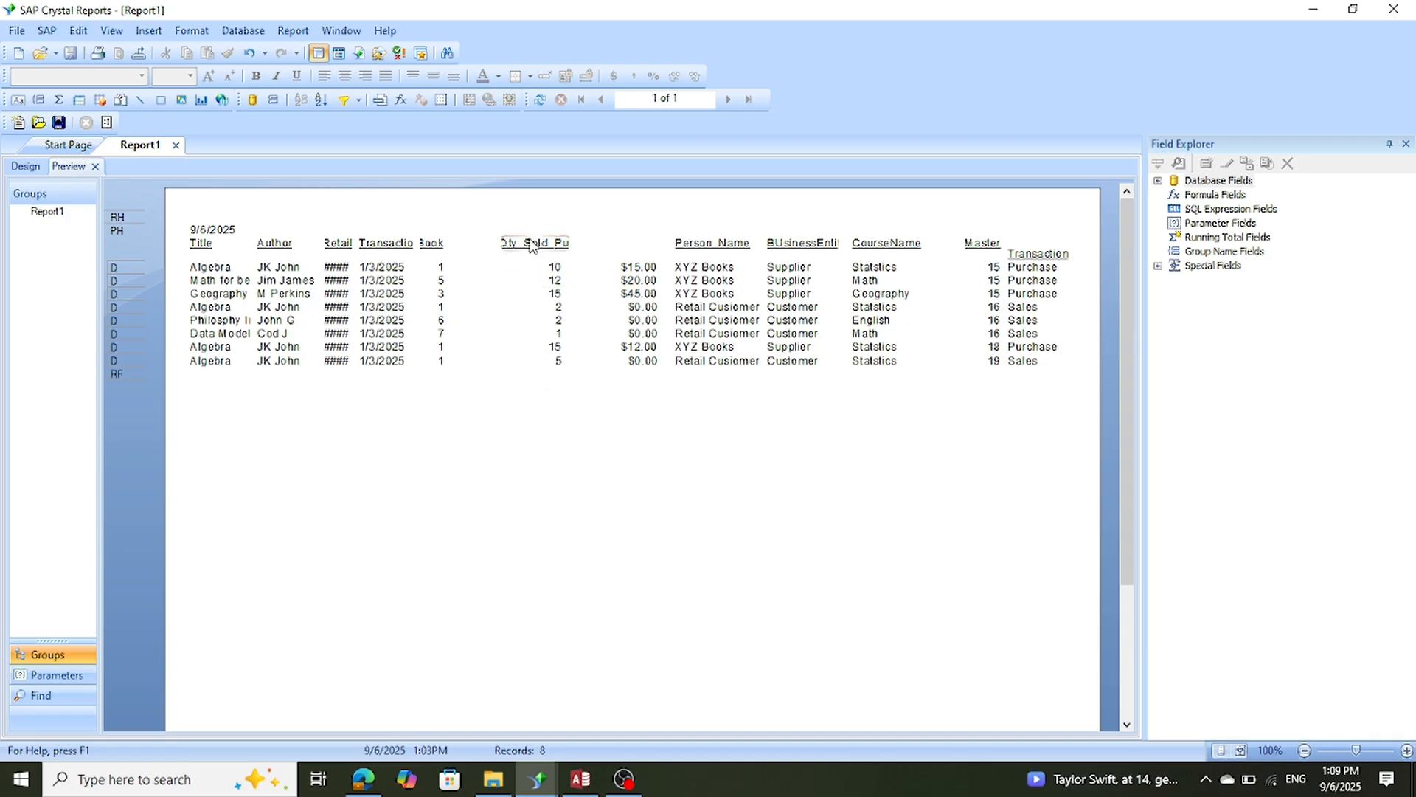
click(531, 246)
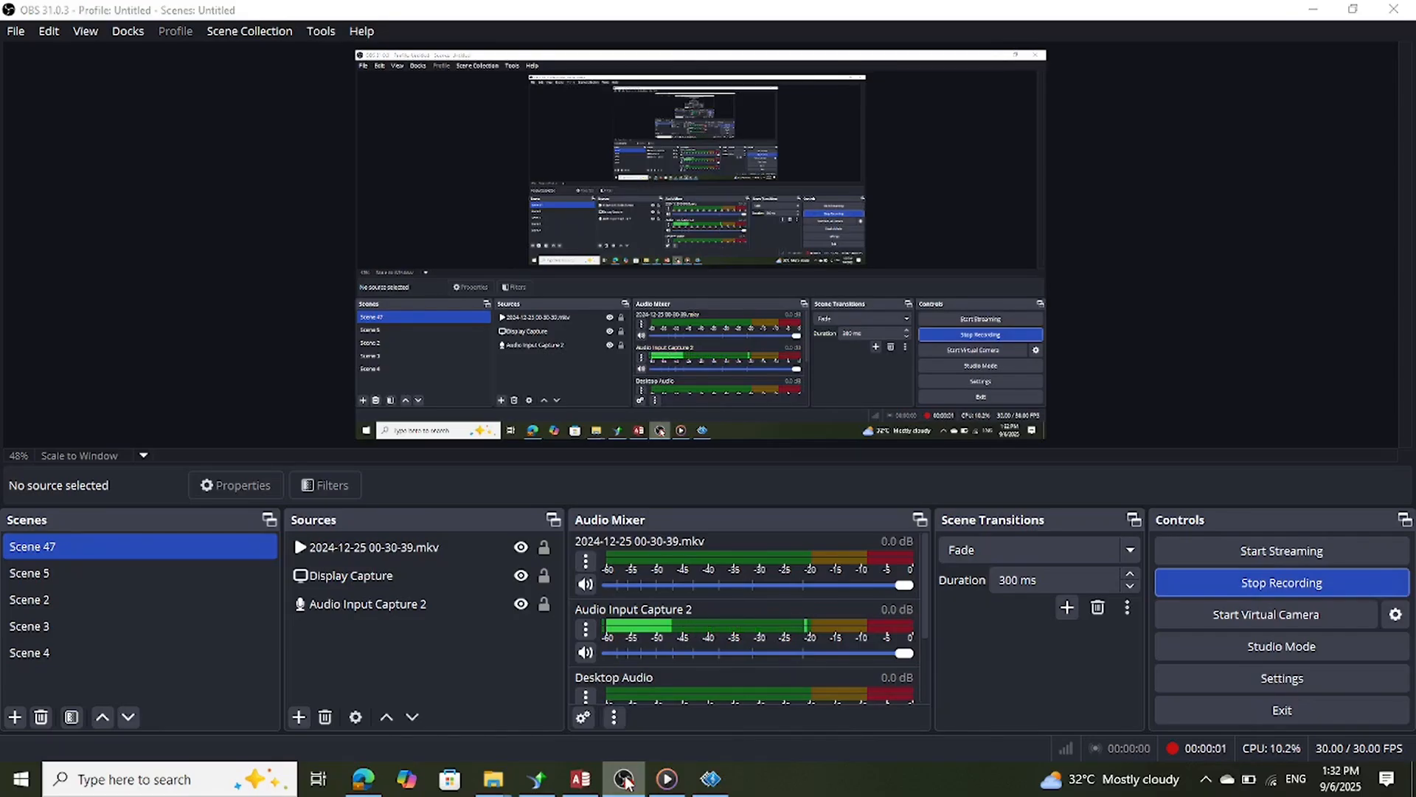
click(627, 776)
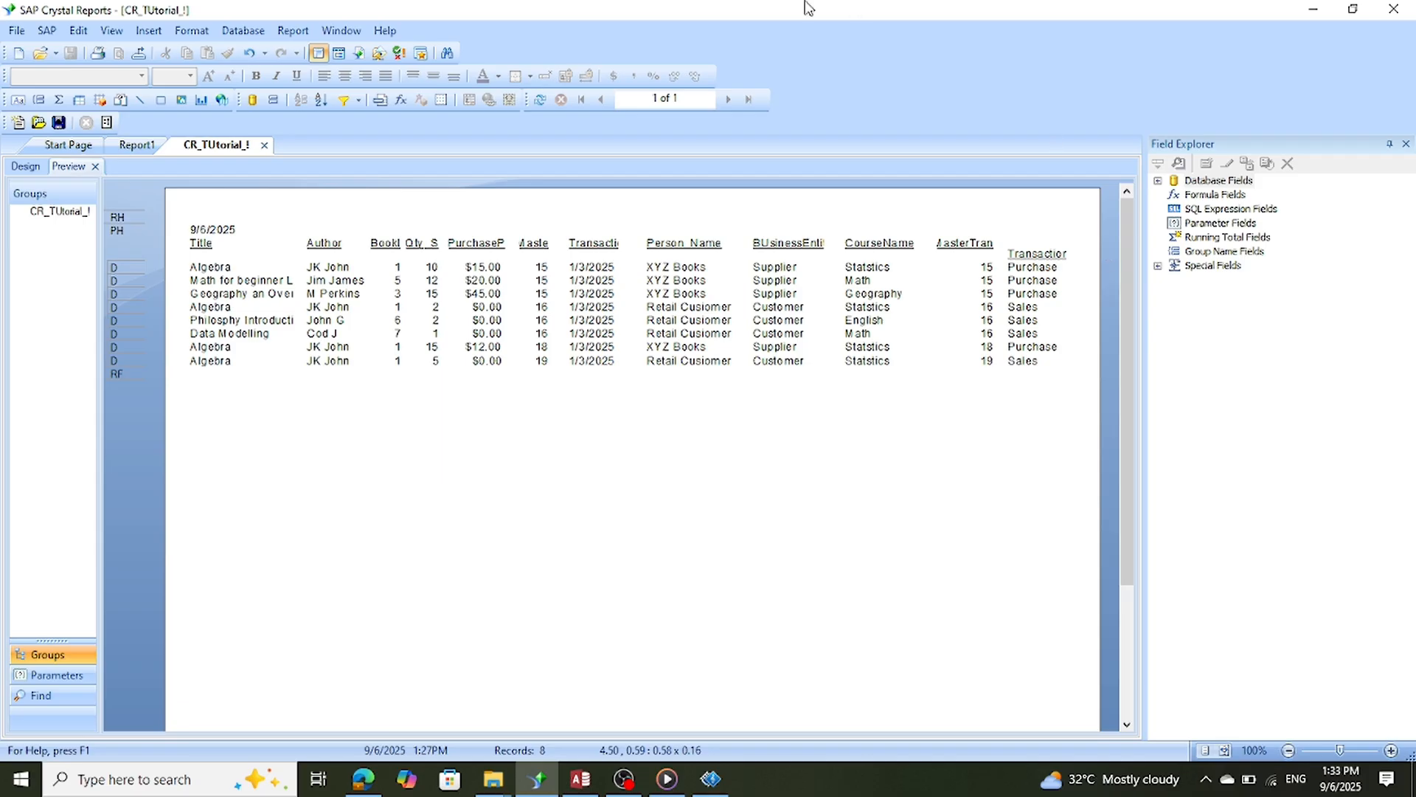
click(232, 273)
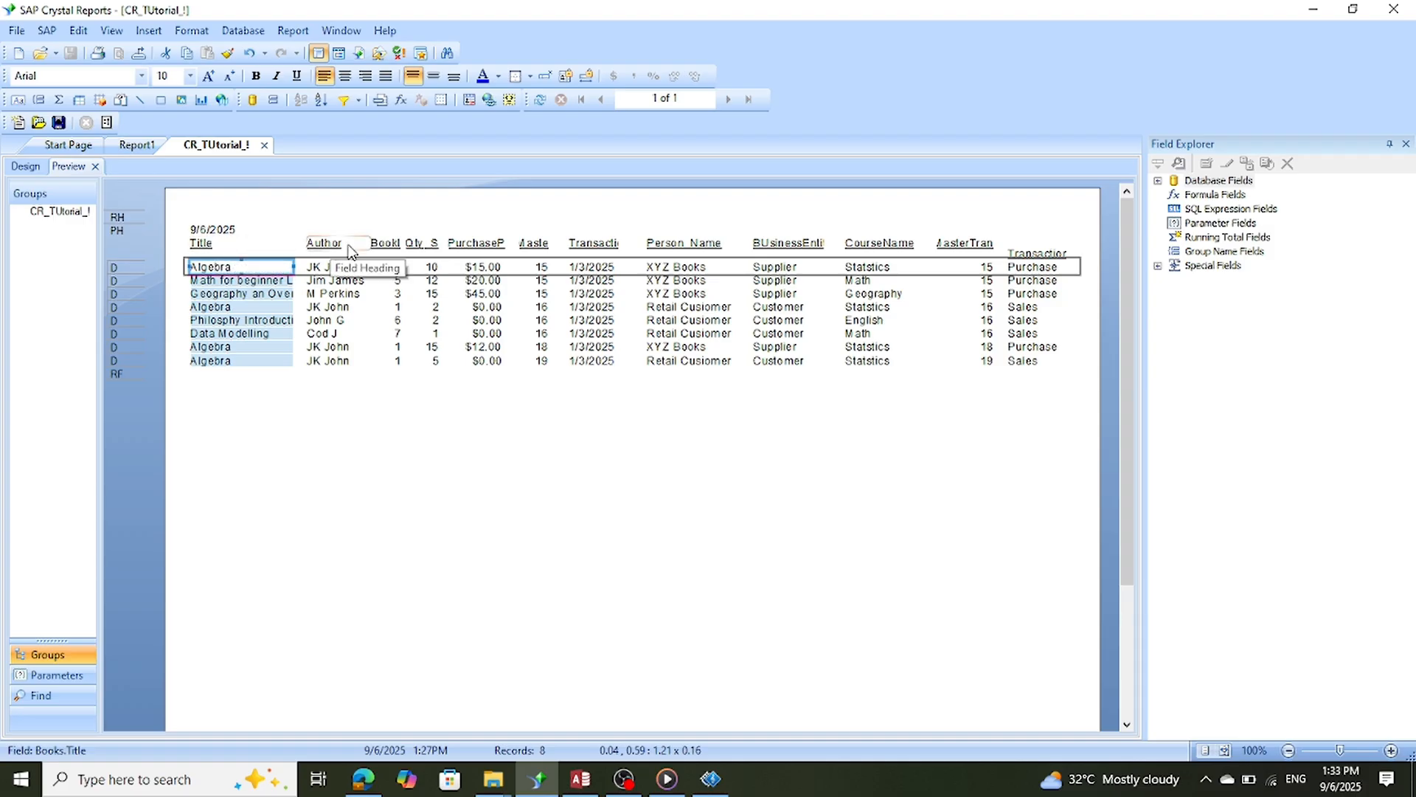
Extend the BookID heading upward to about 0.31 inches tall so it wraps onto two lines, and center its text.
click(387, 243)
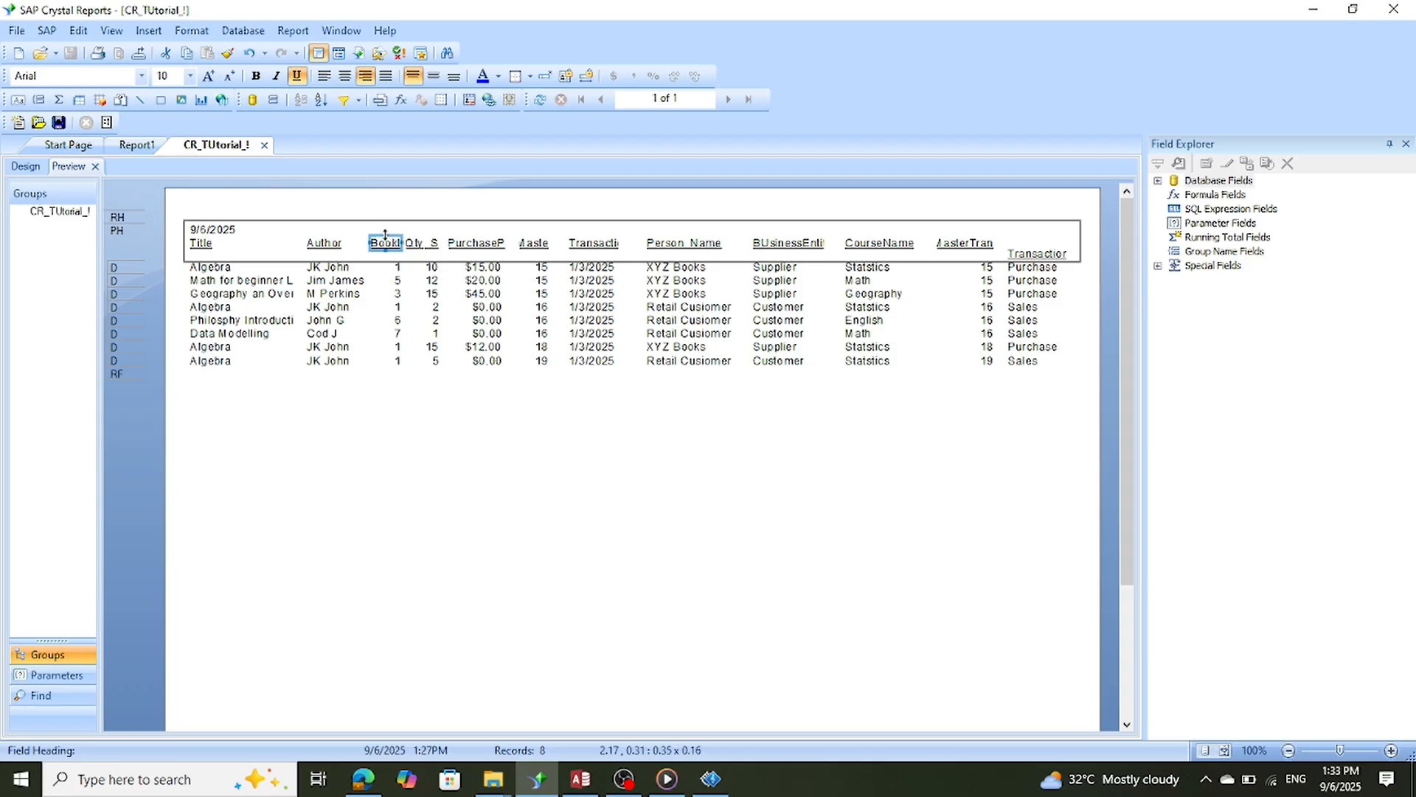
drag(385, 234, 385, 221)
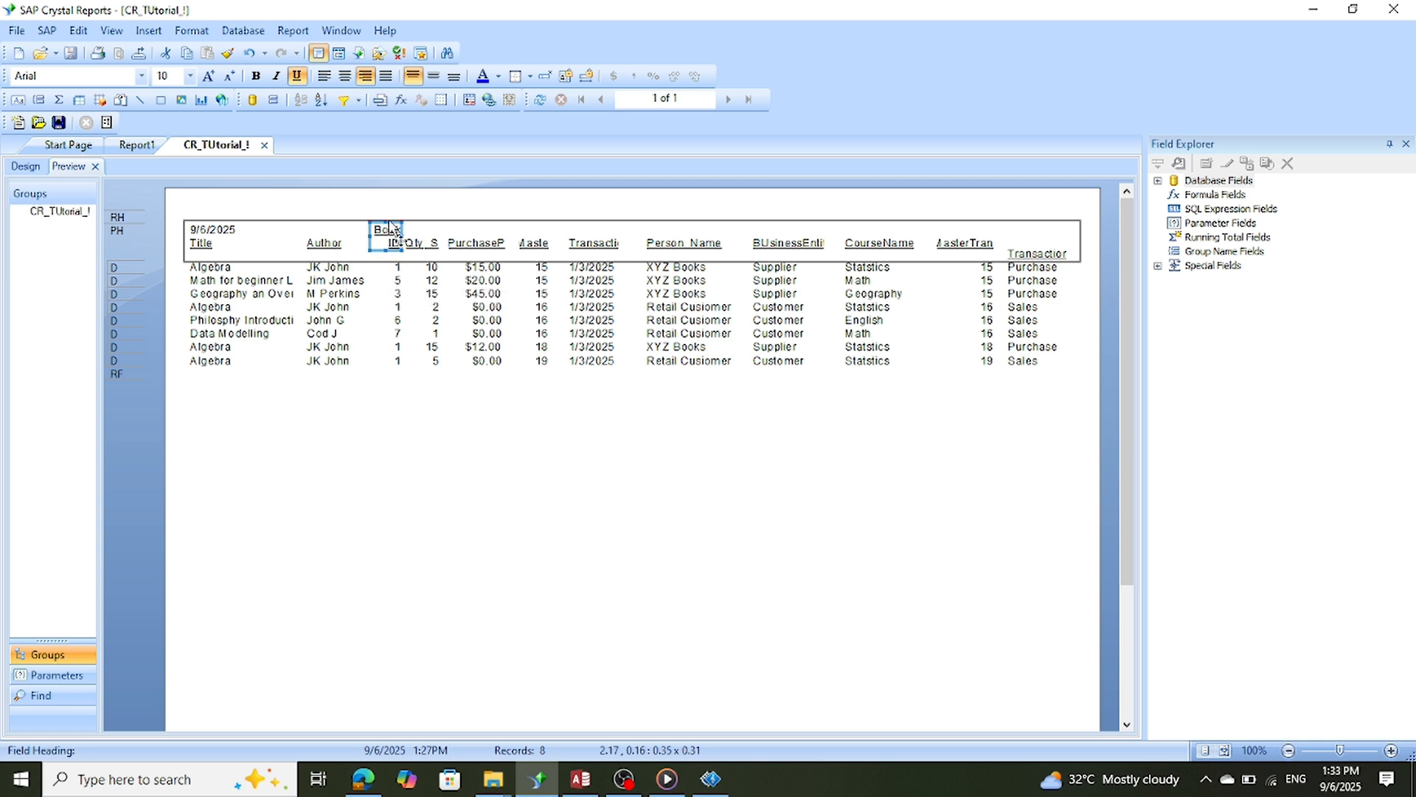
click(343, 81)
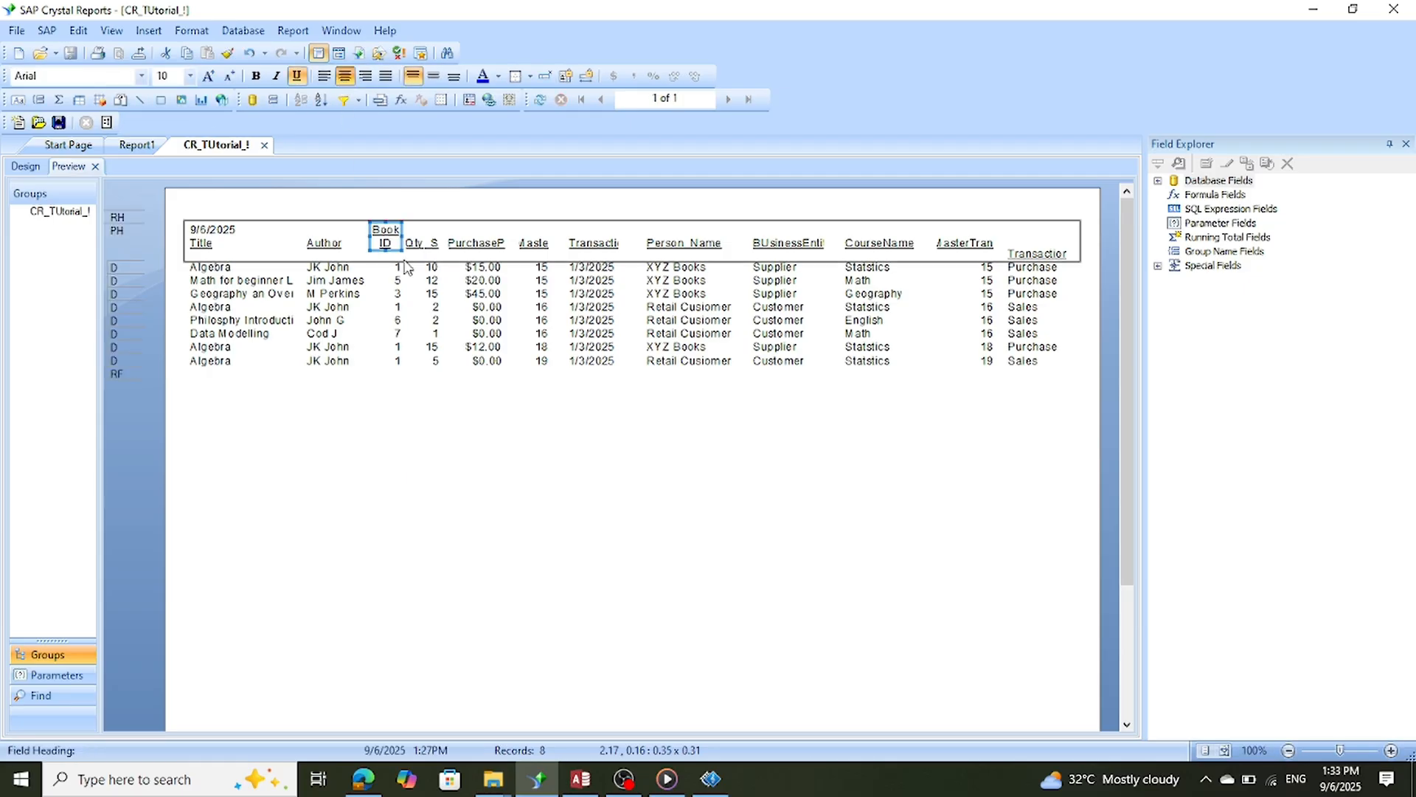
Stretch the Qty_Sold_Purchase heading upward and downward to about 0.50 inches tall so its text wraps.
click(422, 245)
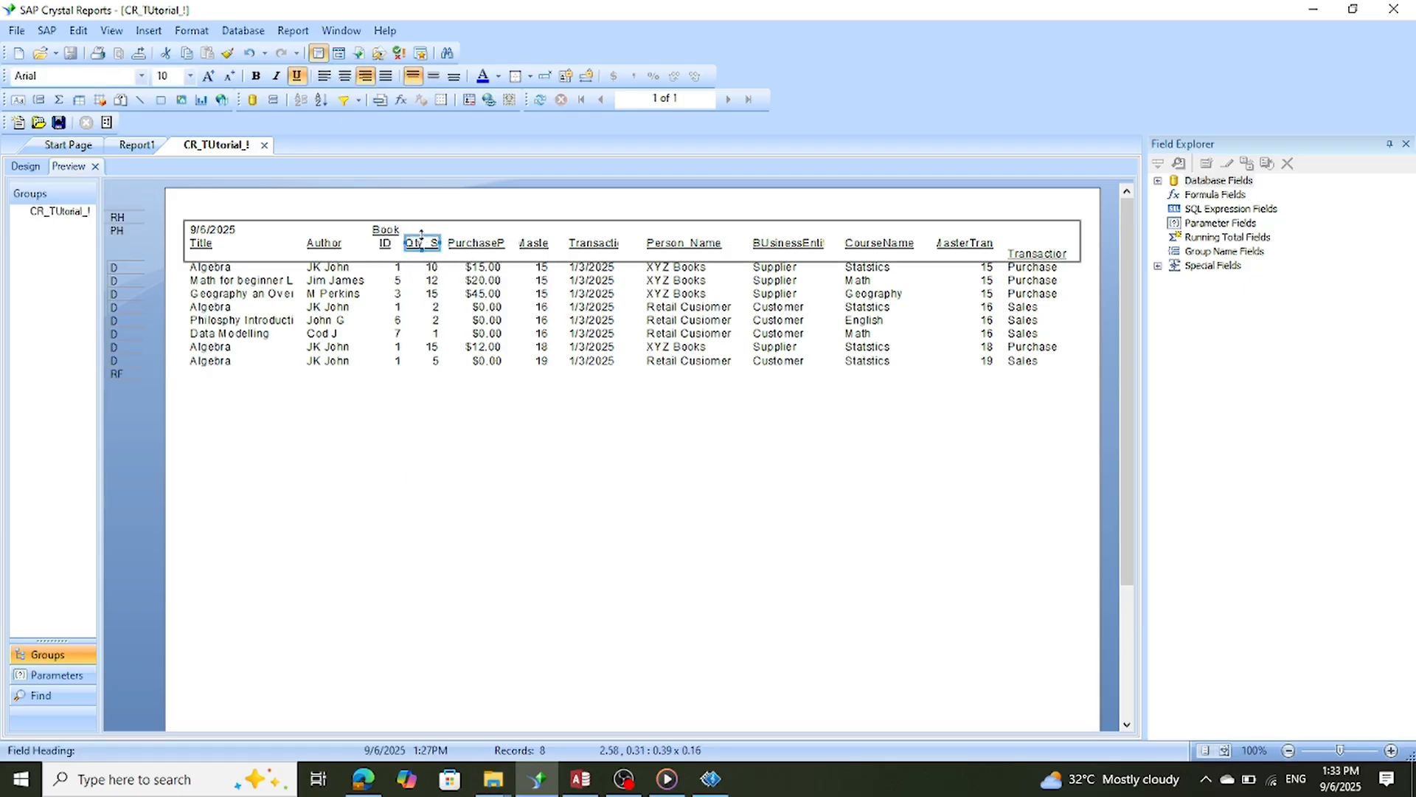
drag(422, 235, 421, 222)
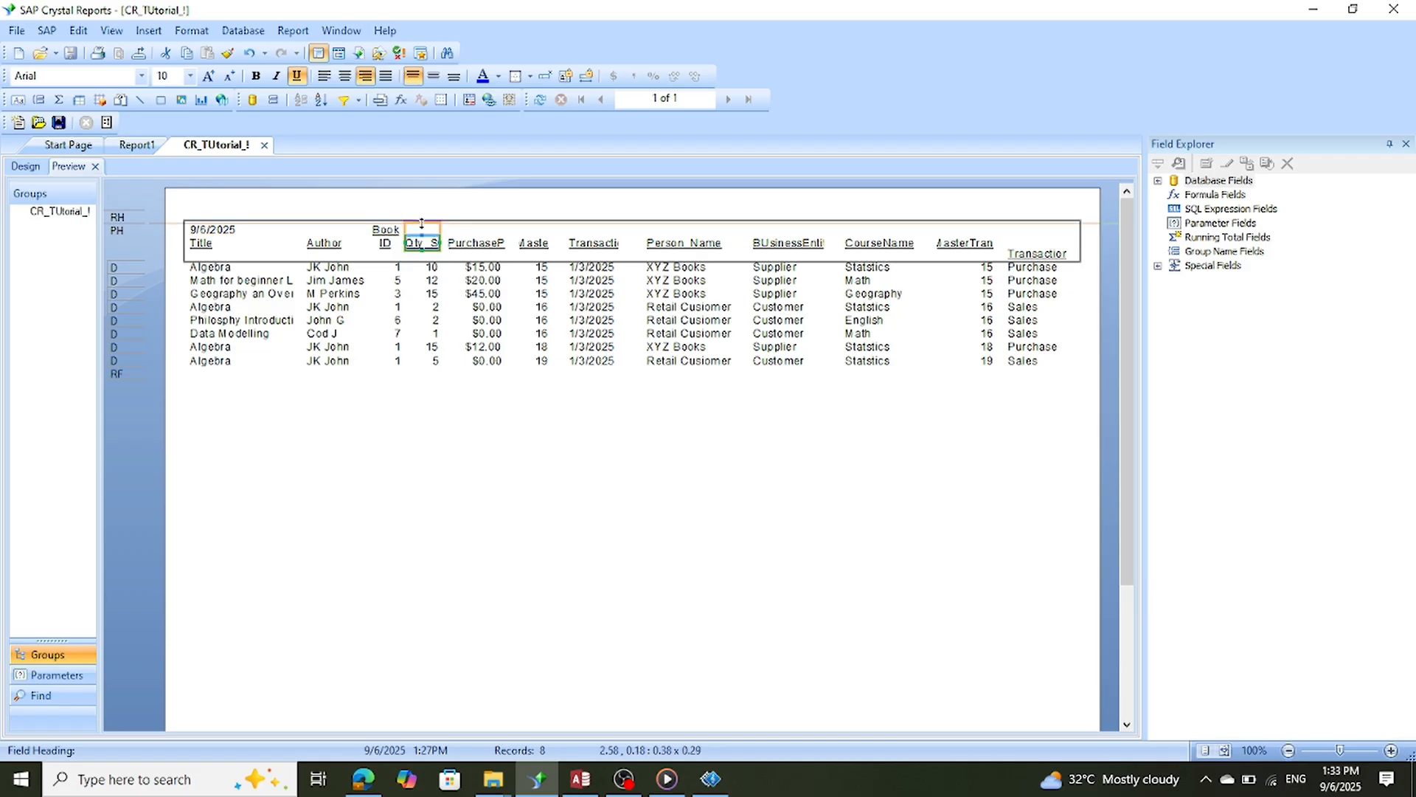
click(470, 526)
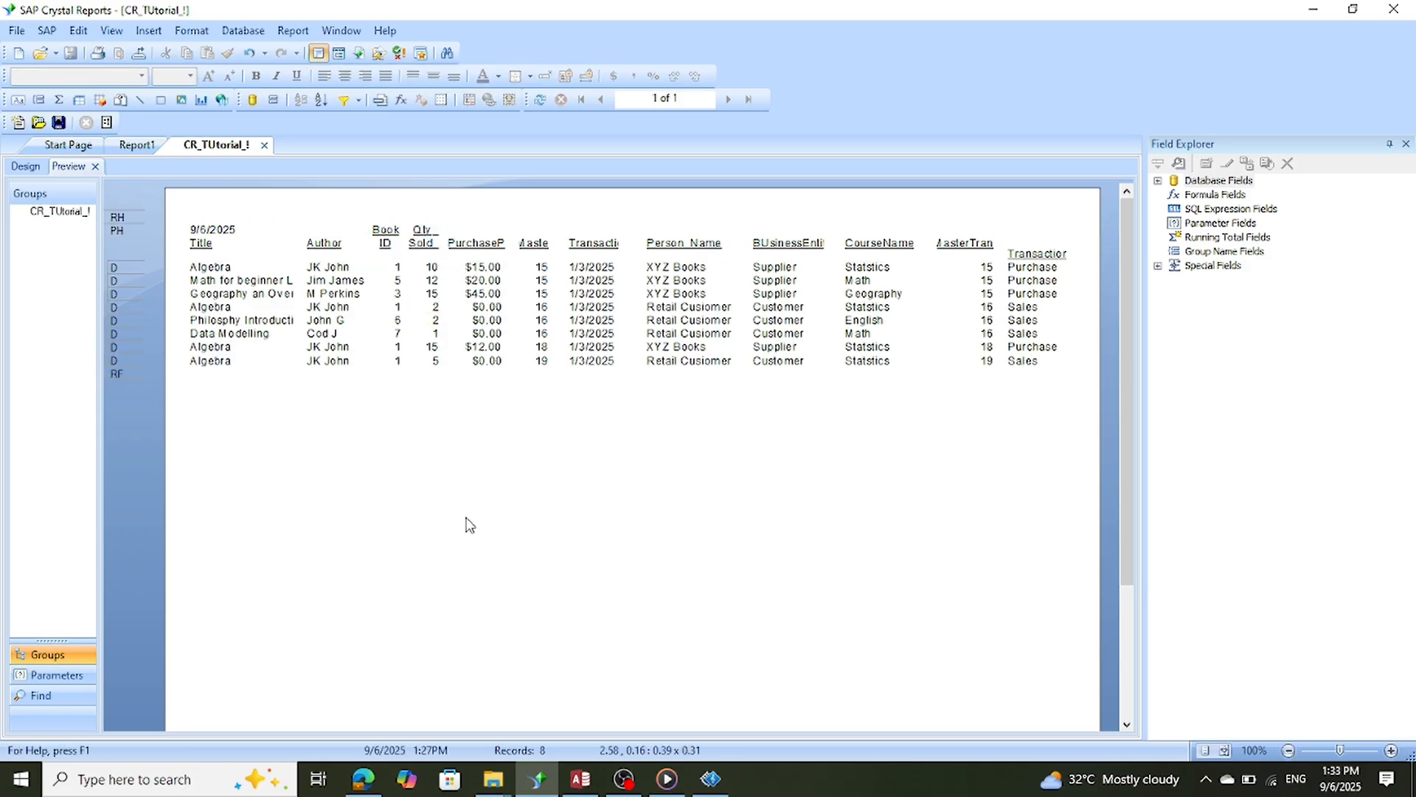
click(421, 247)
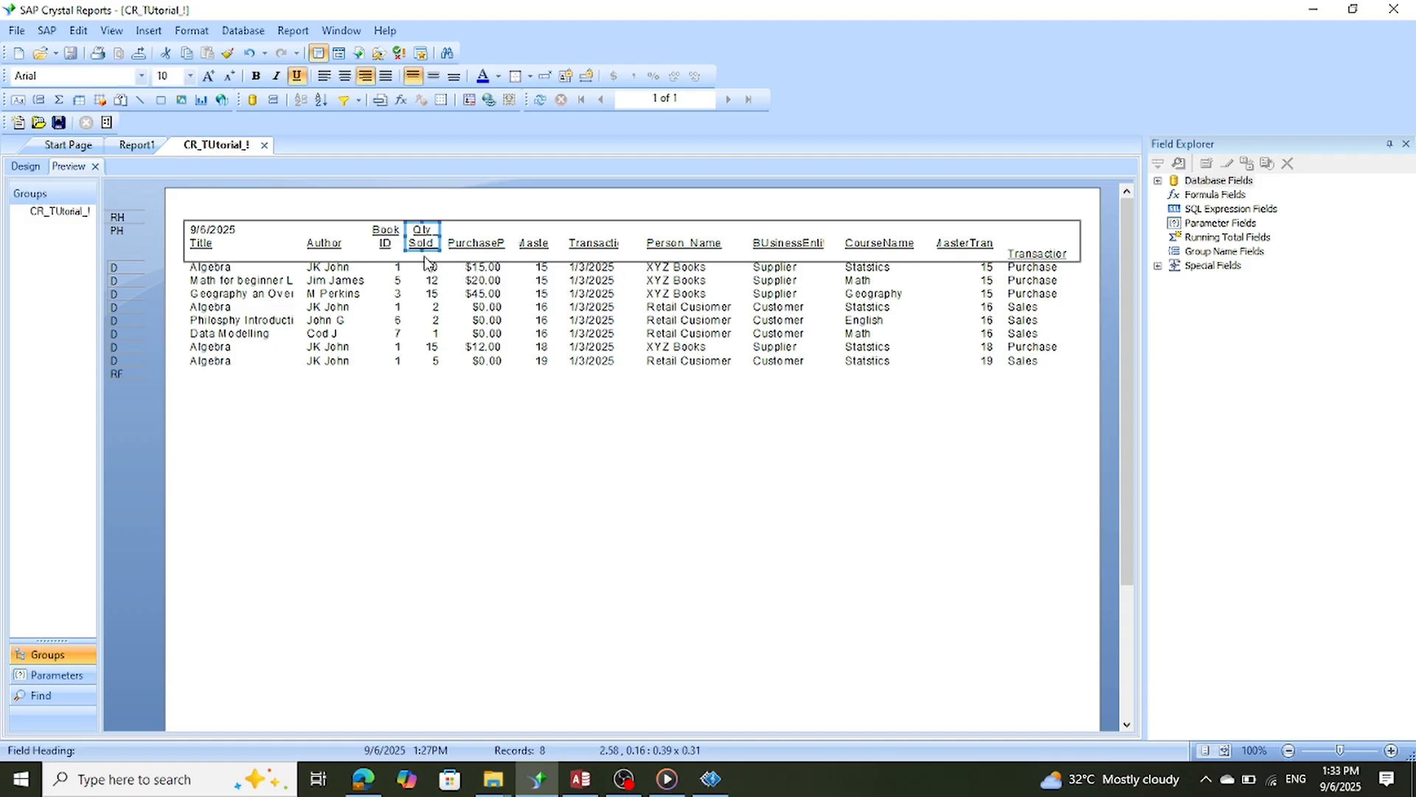
drag(420, 254, 422, 260)
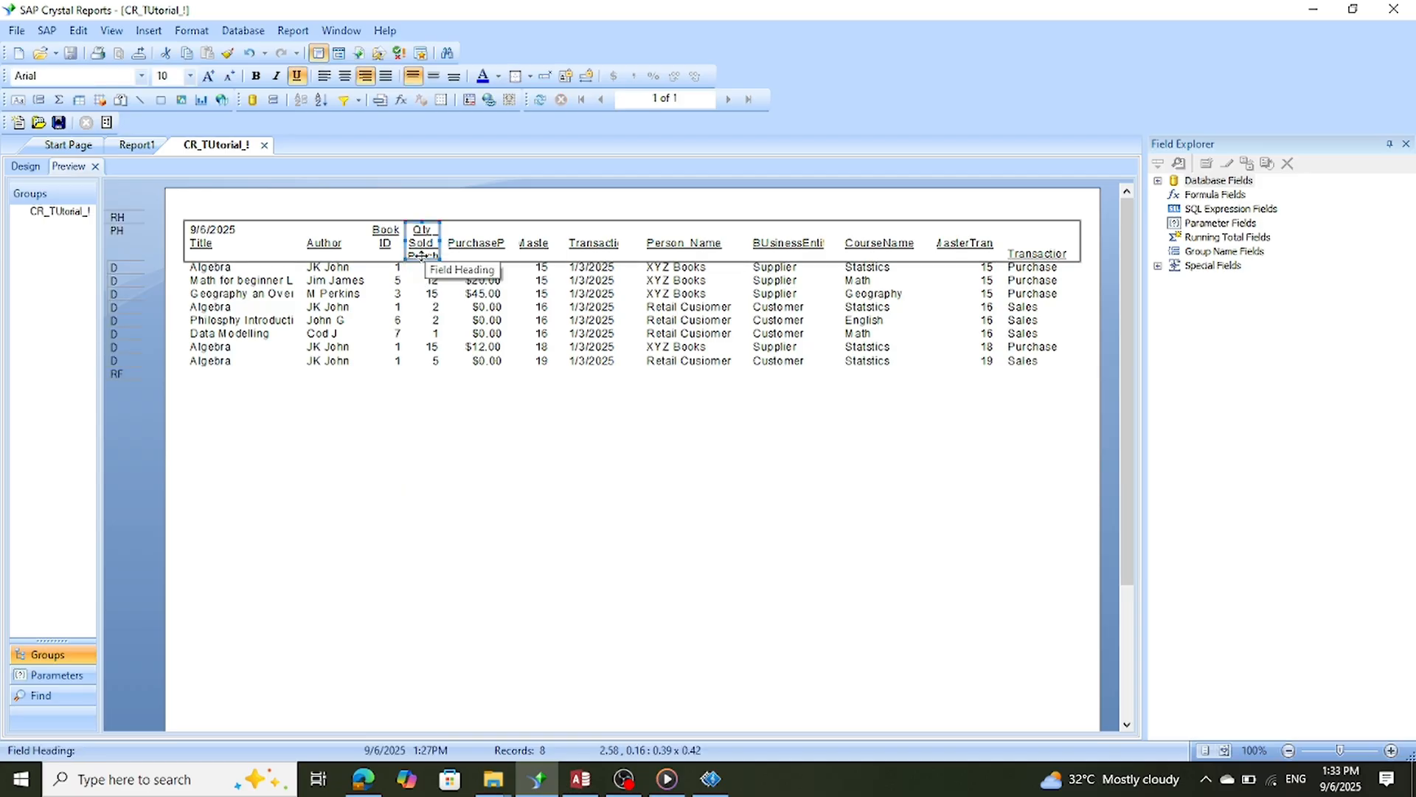
drag(422, 258, 422, 265)
click(483, 509)
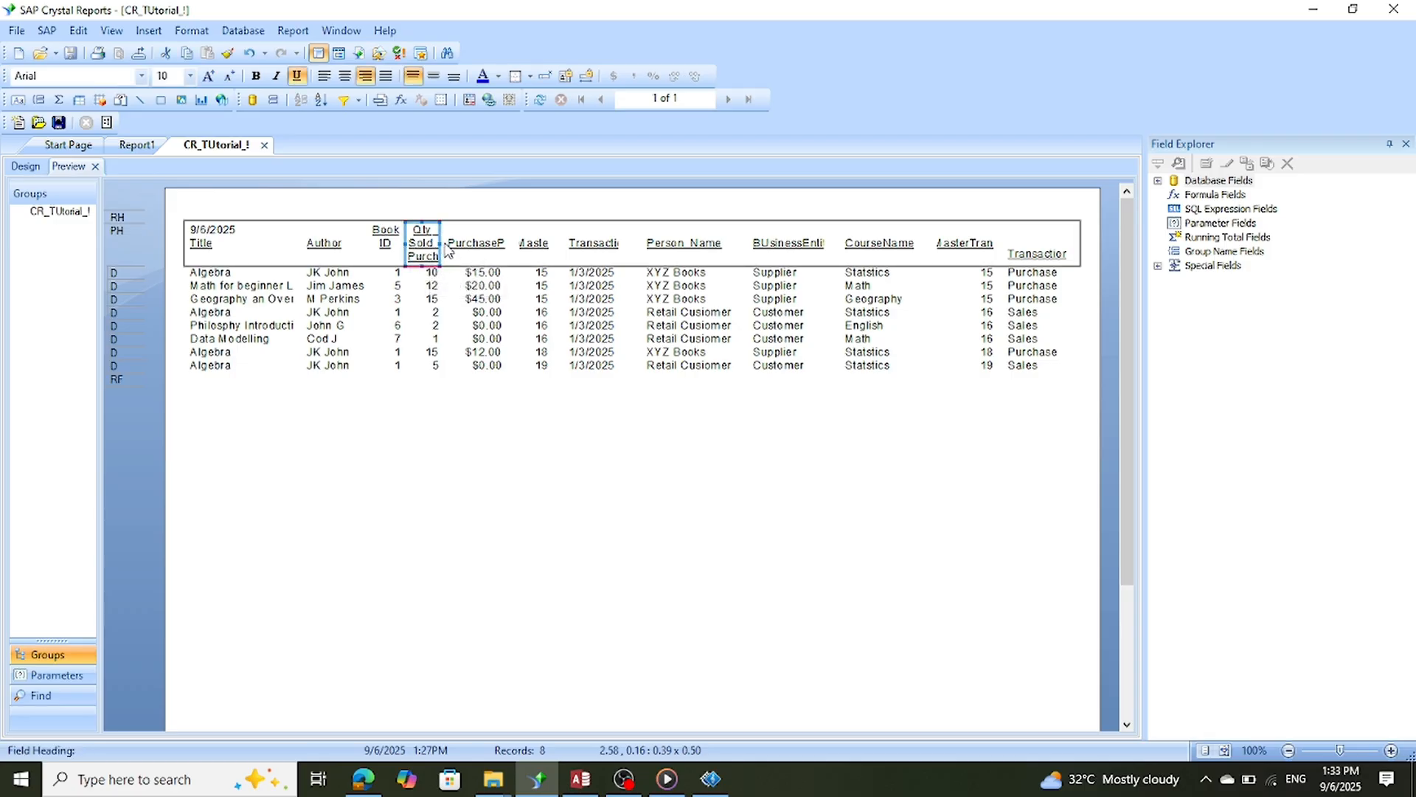
Stretch the PurchasePrice heading upward and downward to about 0.50 inches tall, and center its text.
click(472, 243)
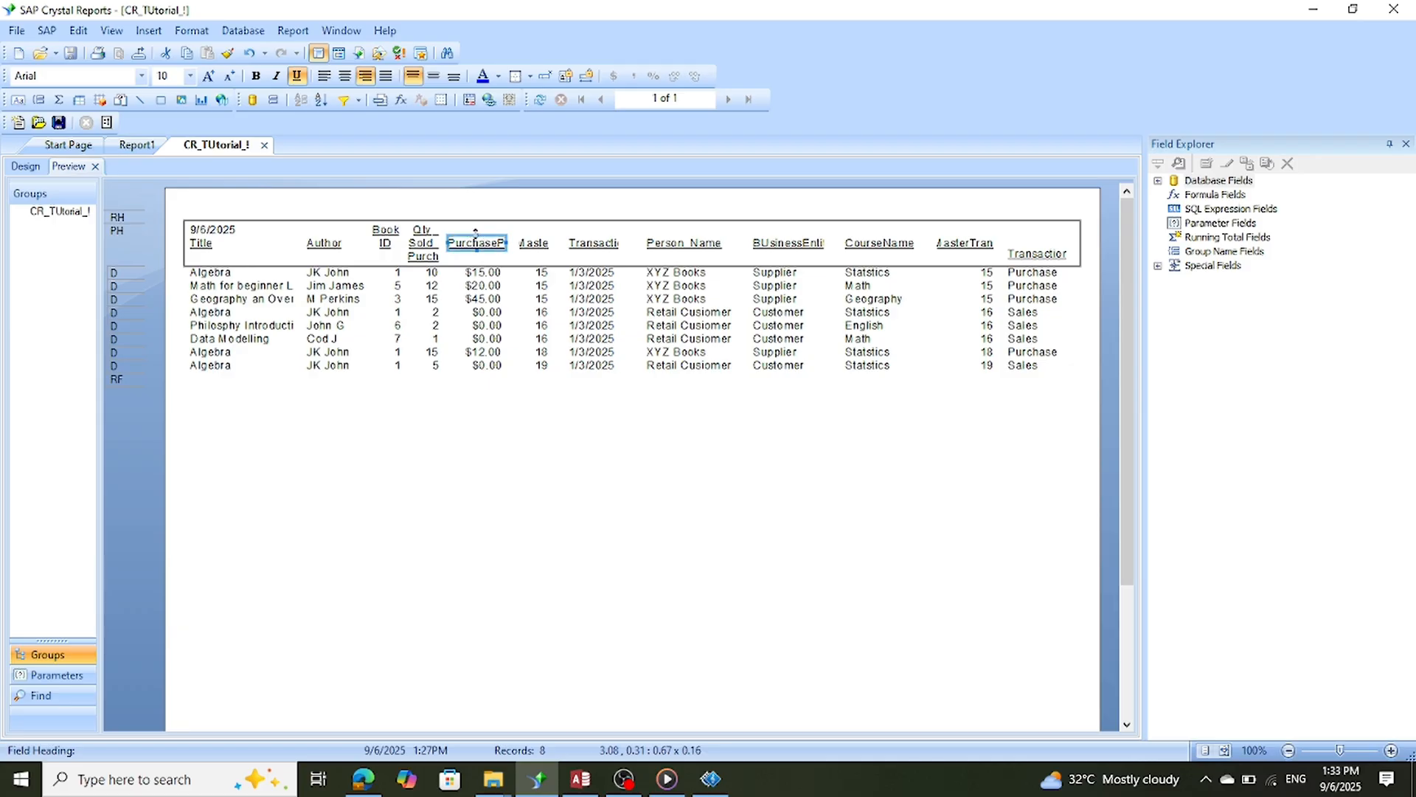
drag(476, 233, 476, 226)
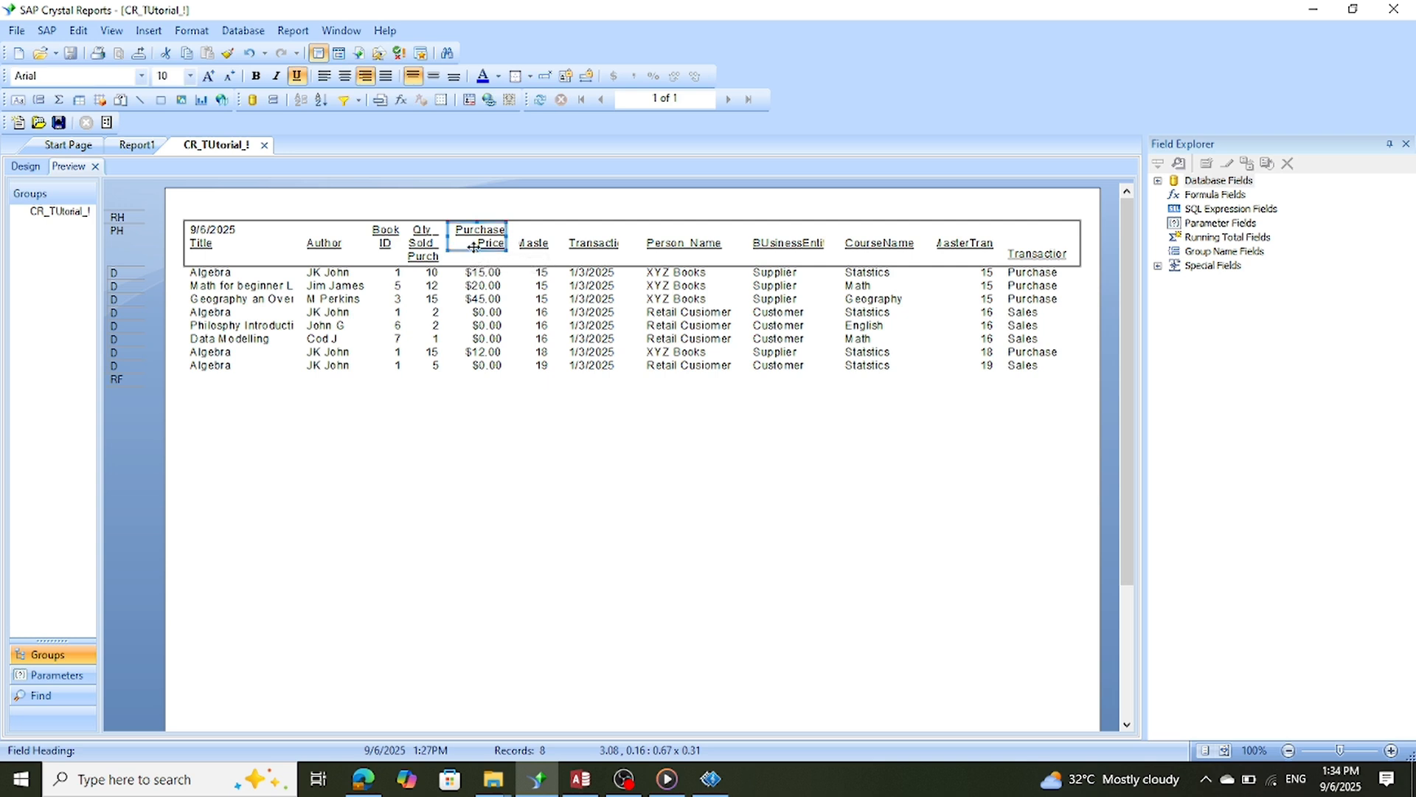
drag(478, 252, 479, 265)
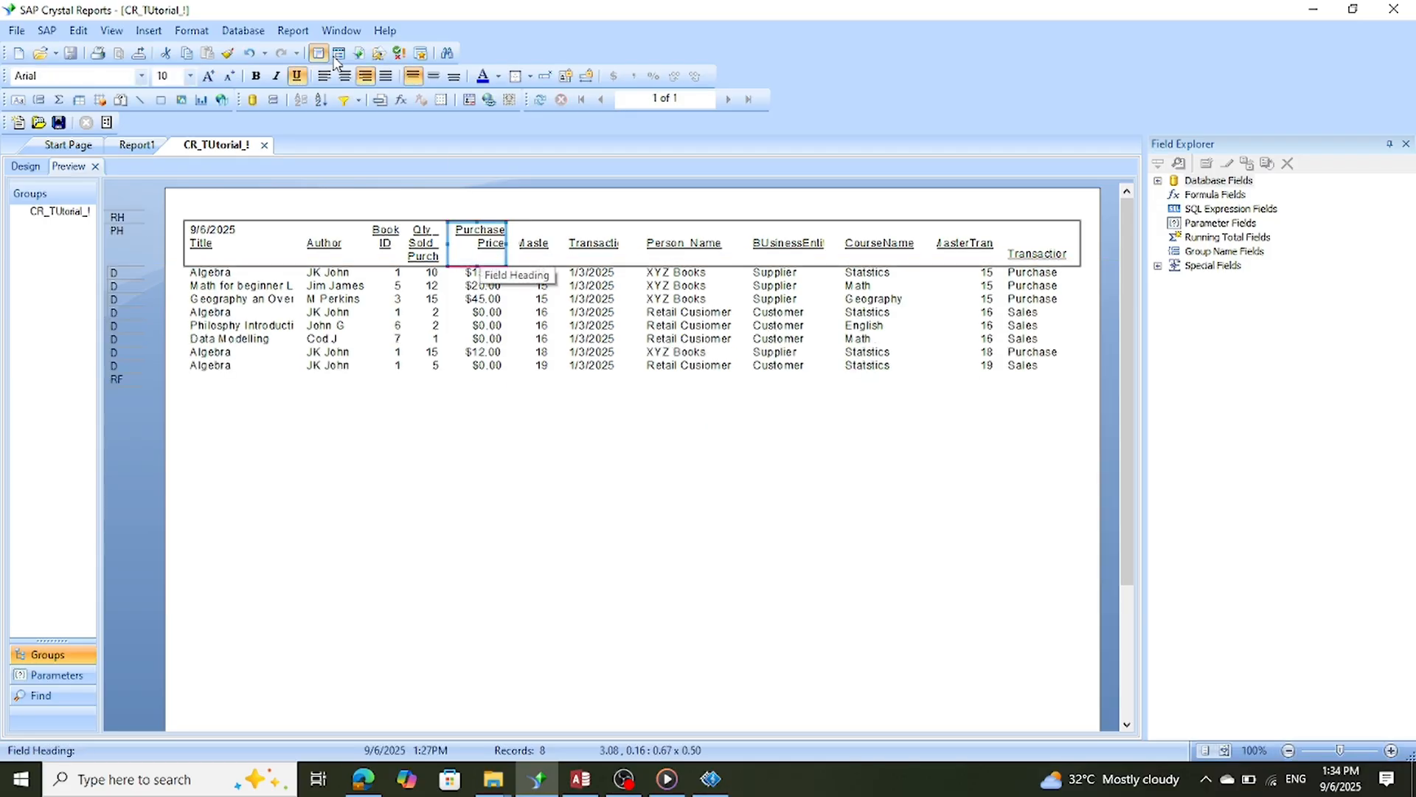
click(350, 78)
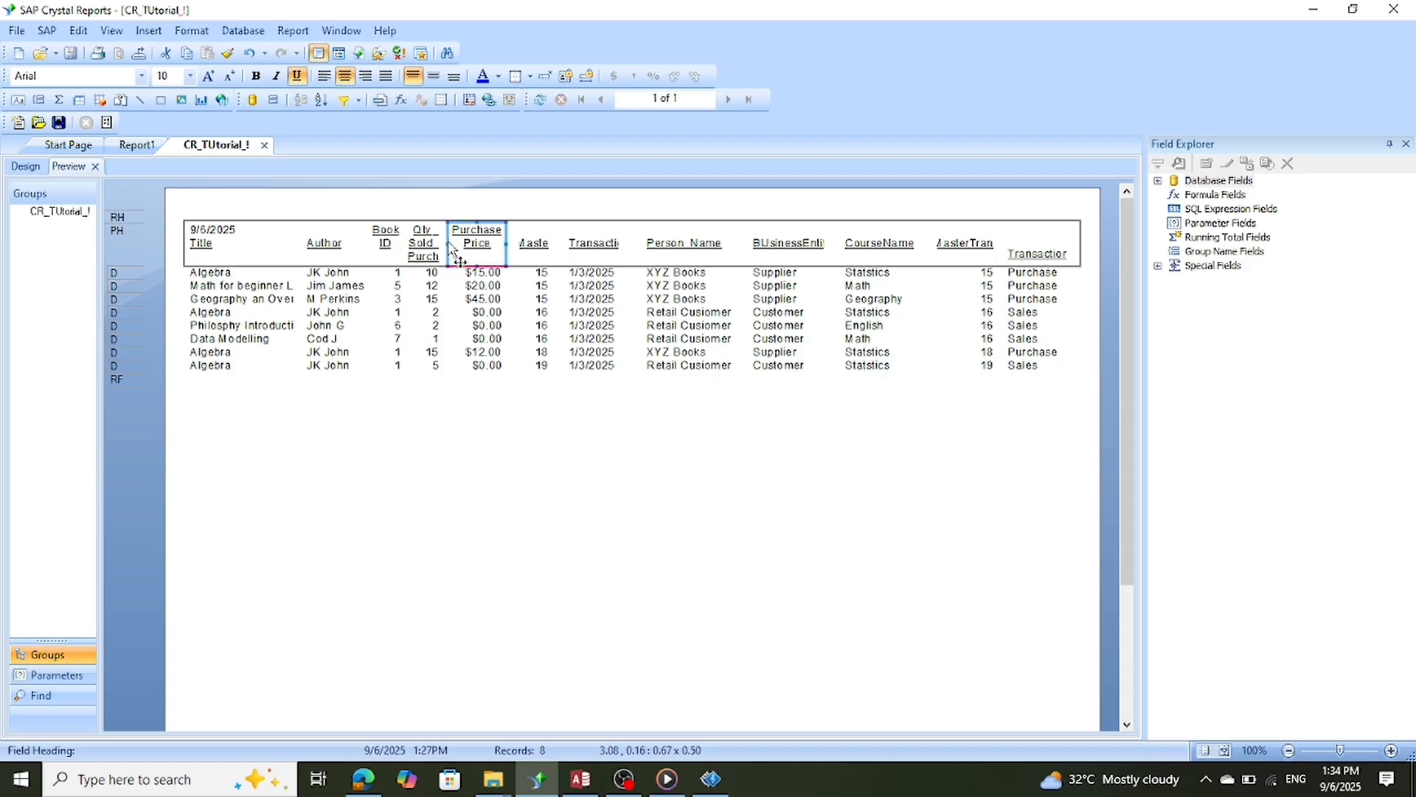
Narrow the PurchasePrice heading from its left edge to about 0.58 inches, and widen the Qty_Sold_Purchase heading on both sides to about 0.56 inches.
drag(449, 245, 455, 244)
click(428, 254)
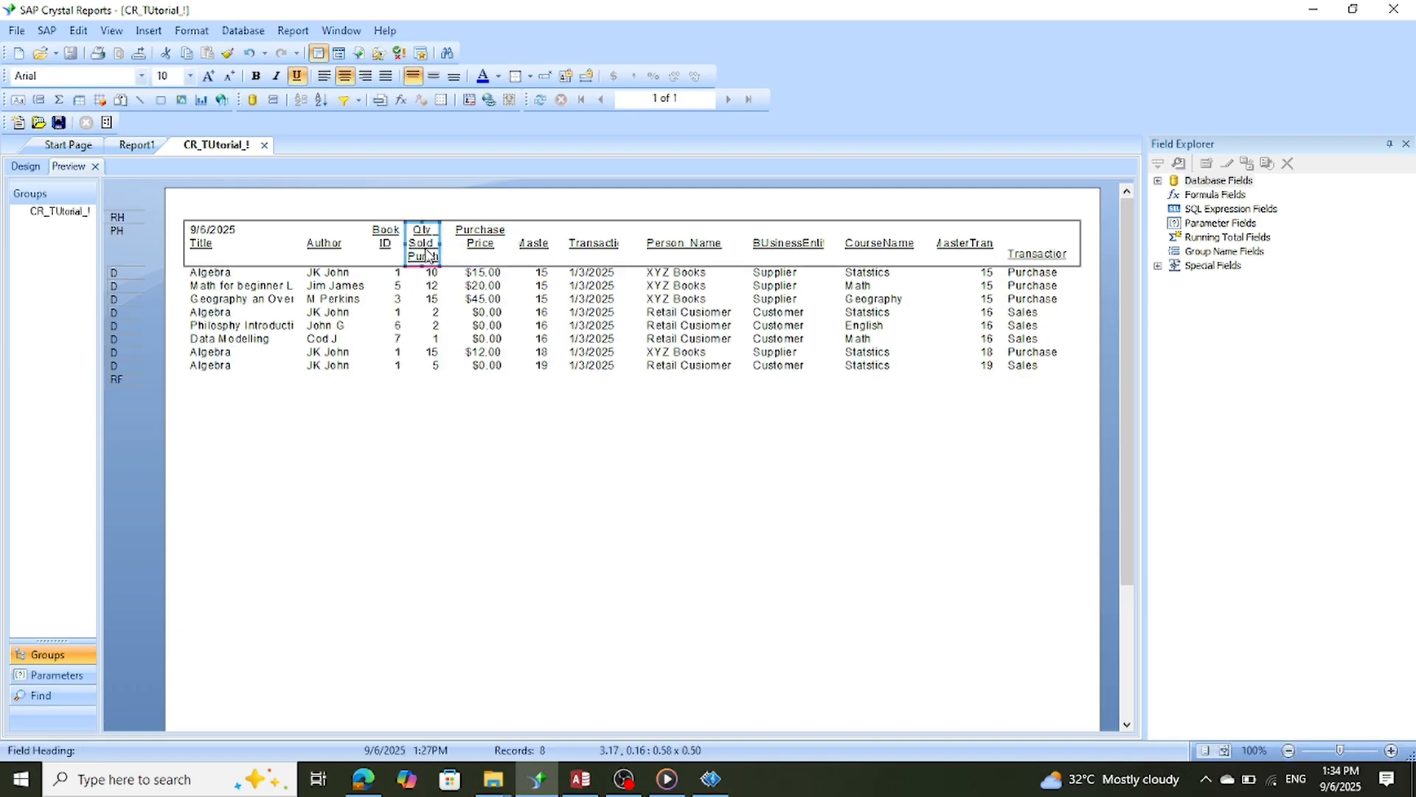
drag(445, 246, 450, 246)
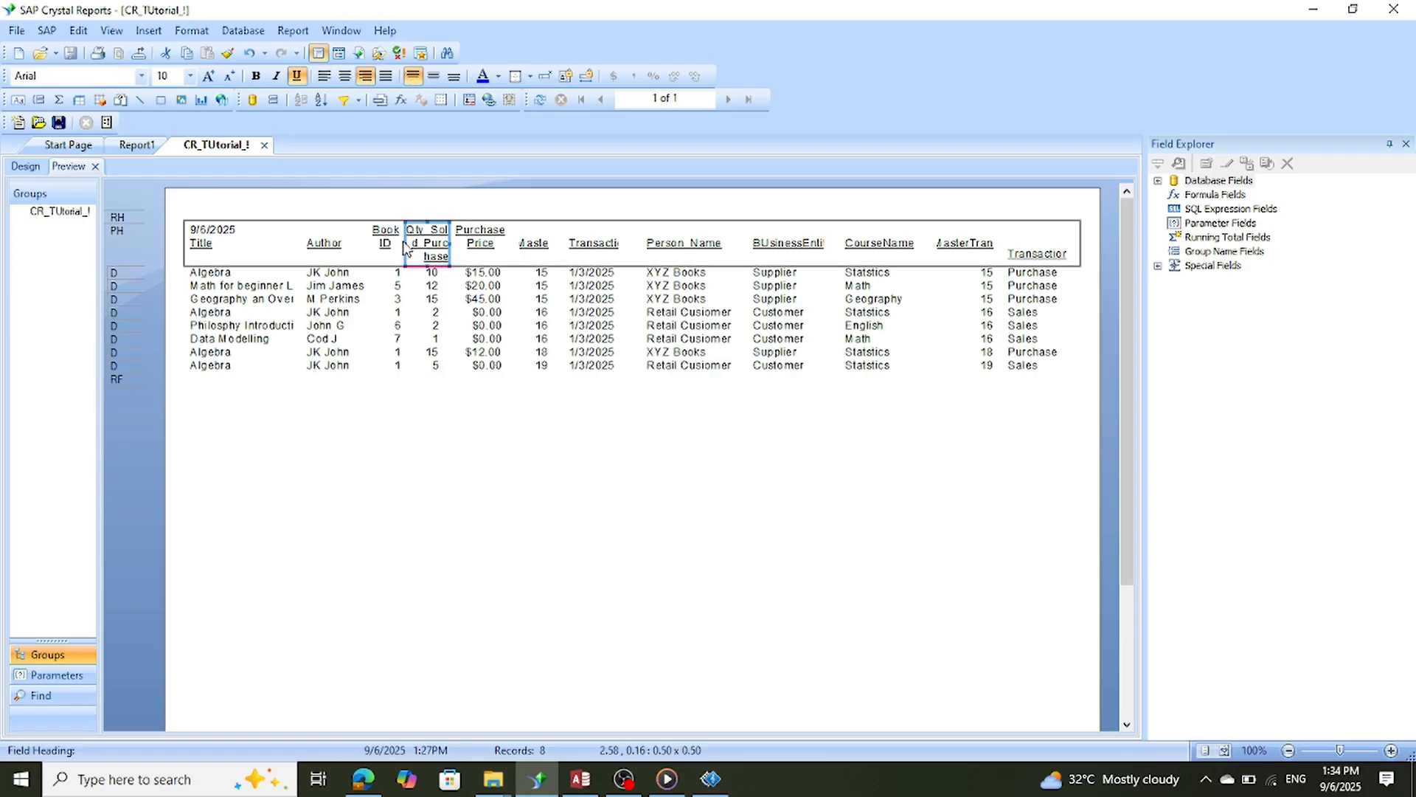
drag(404, 244, 400, 244)
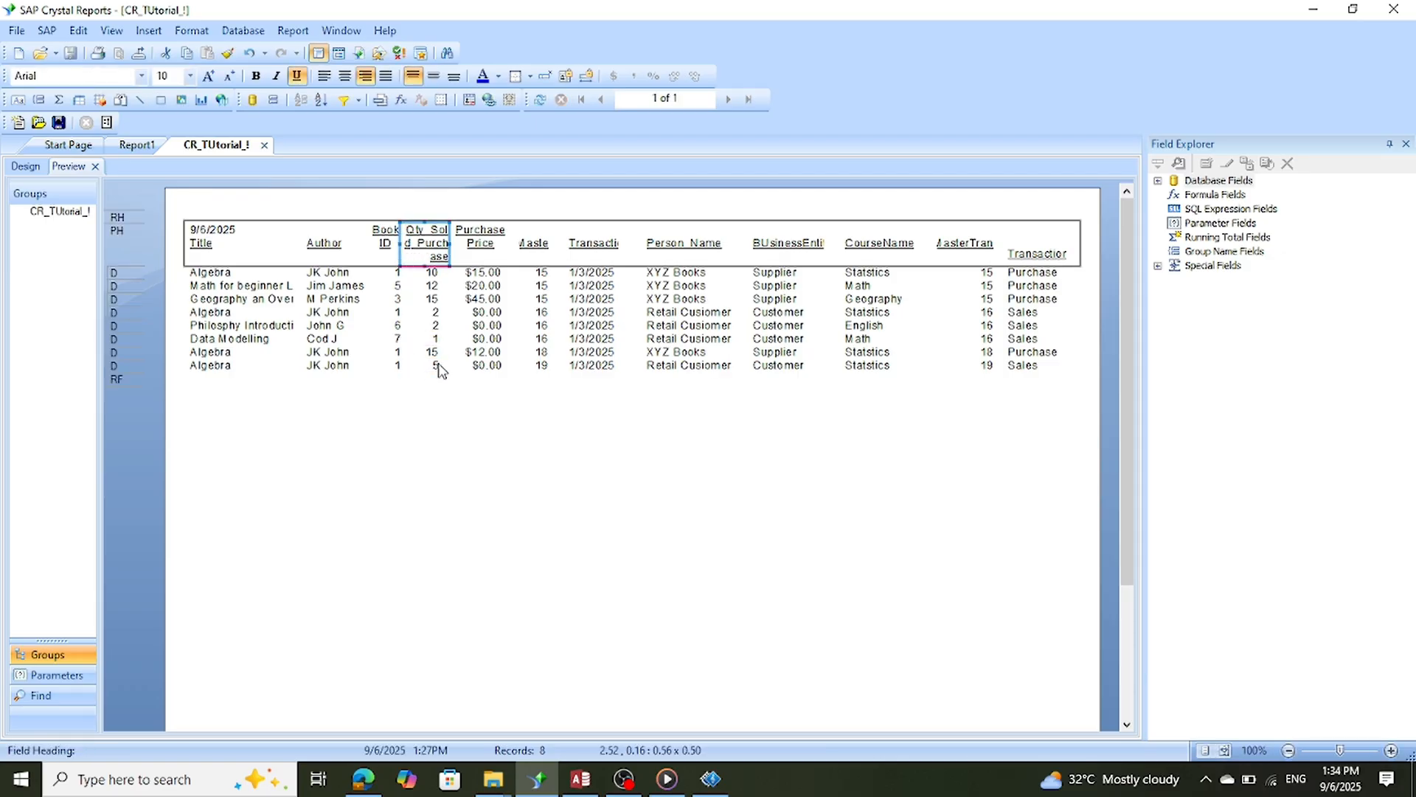
Widen the BookID heading slightly from its left edge.
click(375, 238)
drag(367, 236, 363, 235)
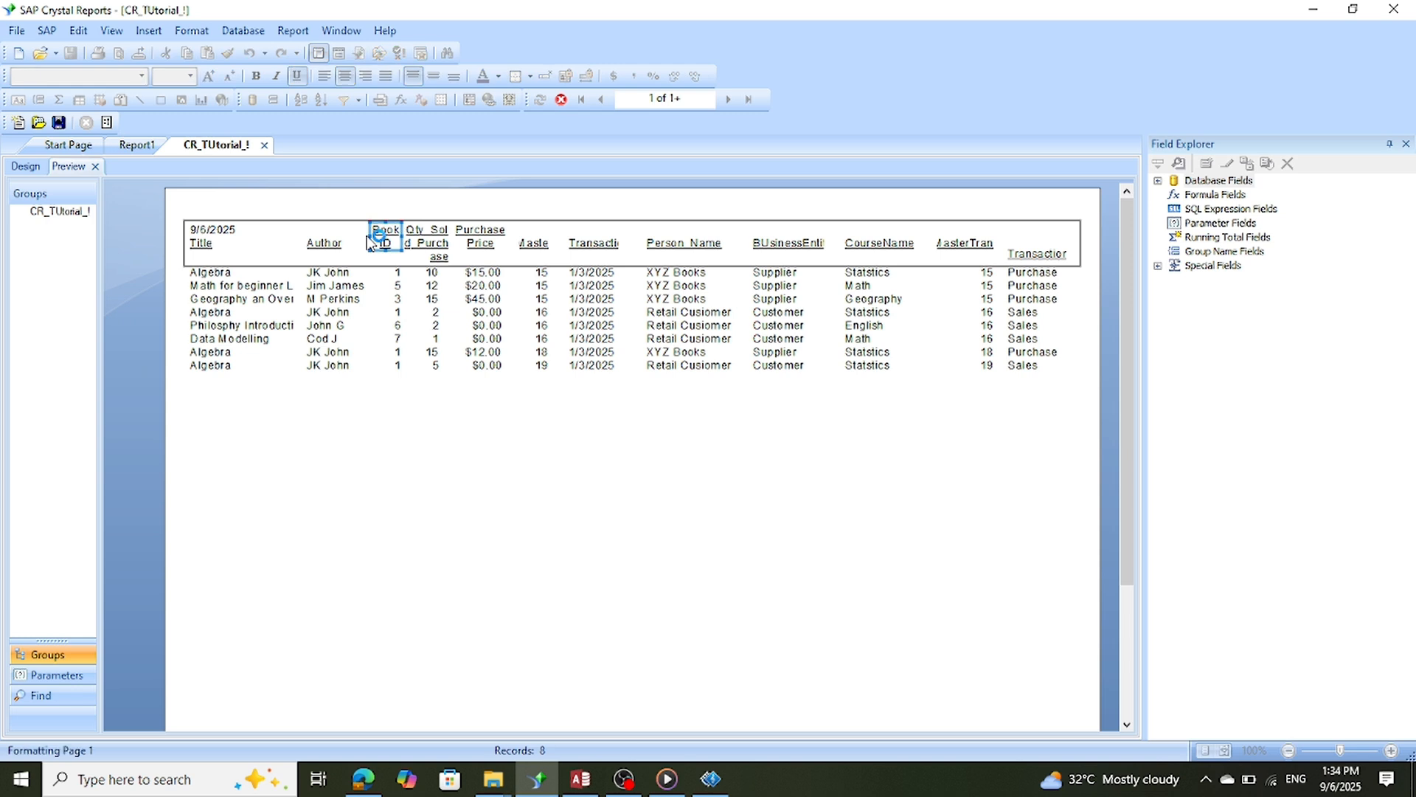
click(522, 515)
Remove both underscores from the Qty_Sold_Purchase heading text and center the heading.
click(427, 243)
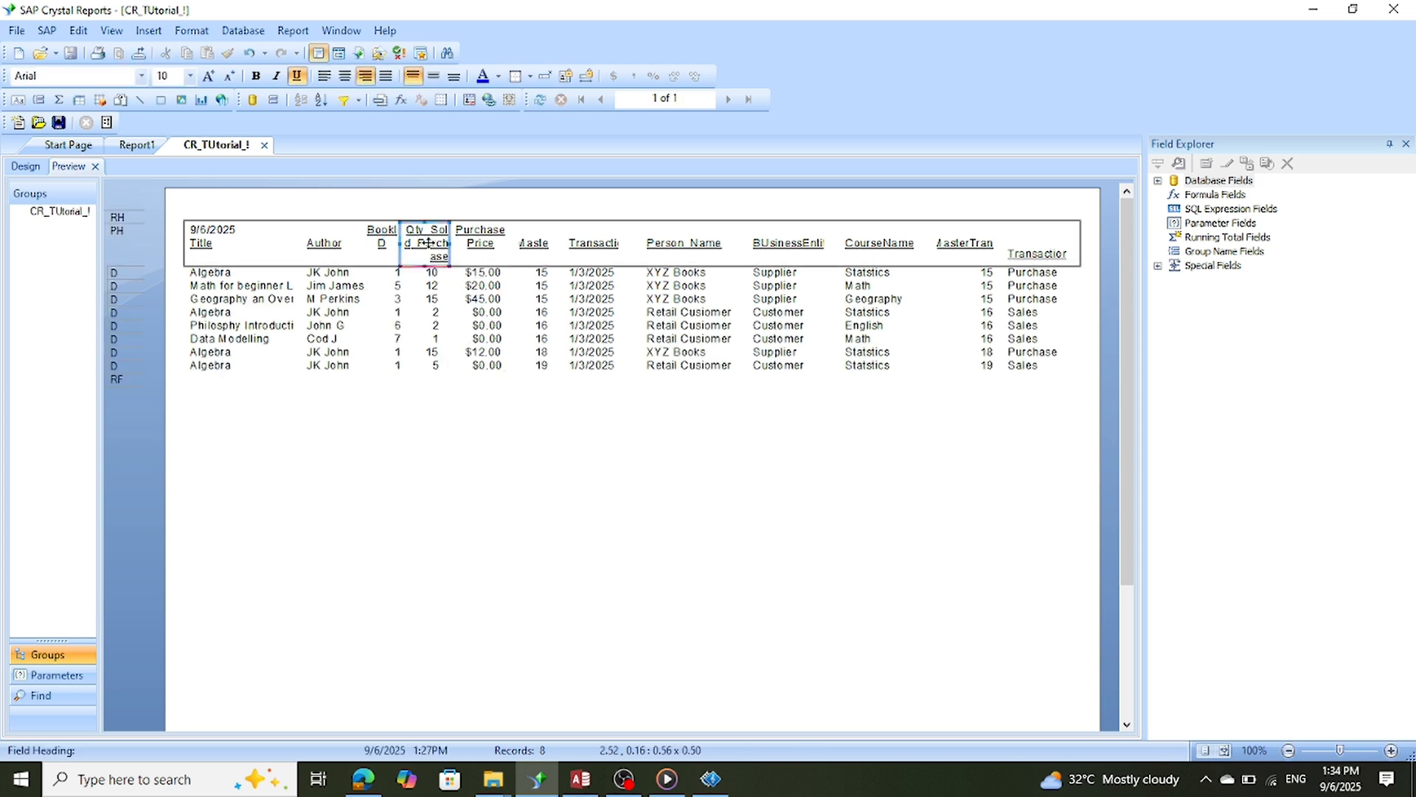
double_click(432, 229)
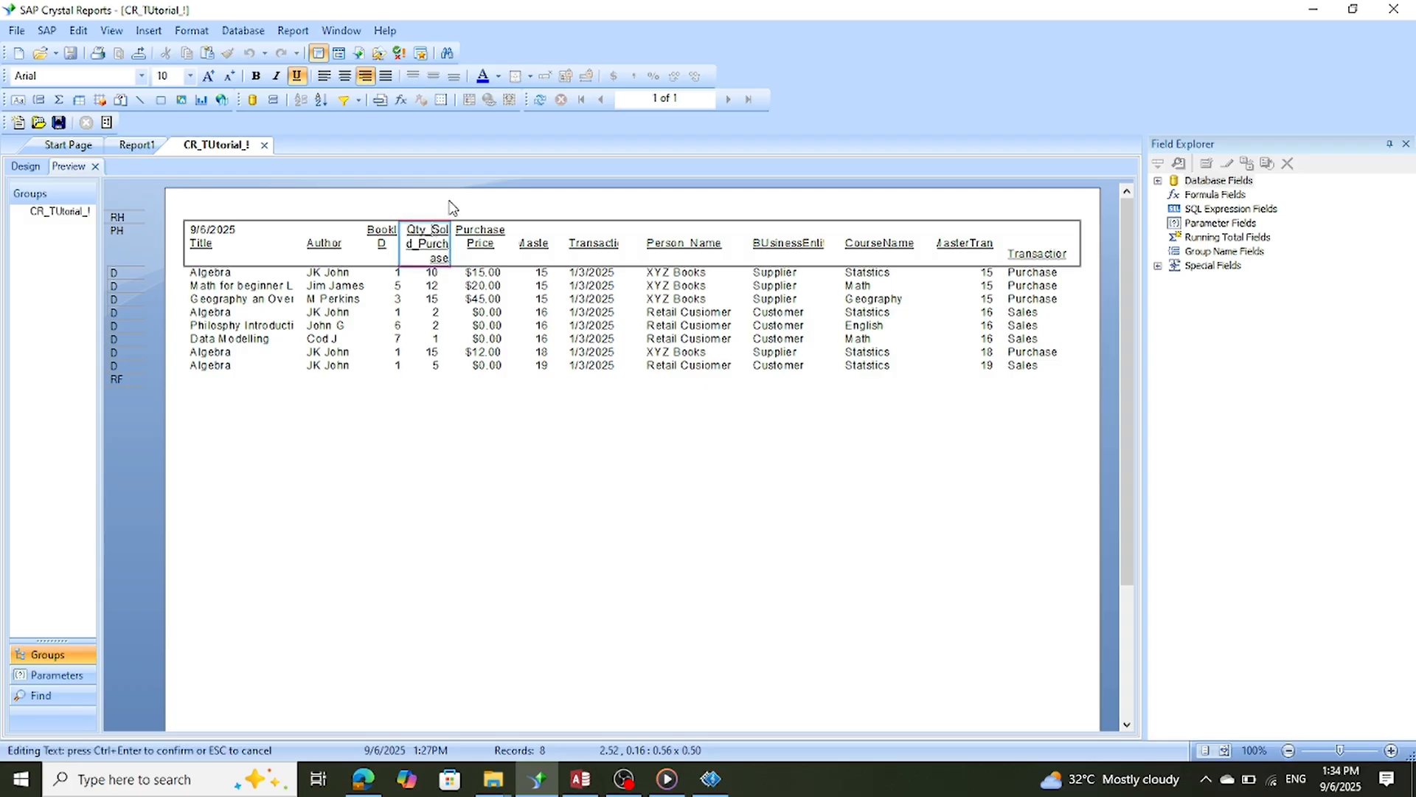
key(BackSpace)
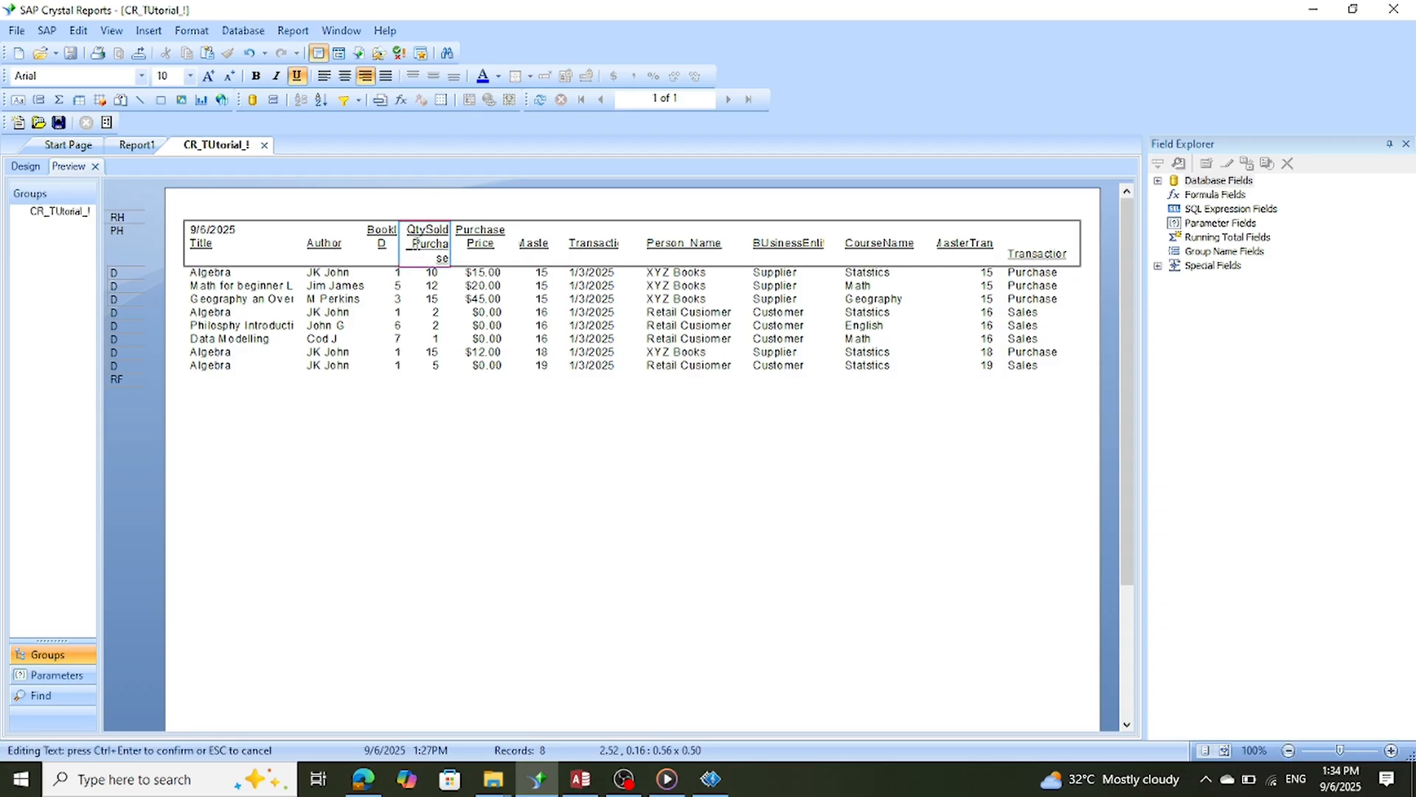
key(BackSpace)
click(435, 457)
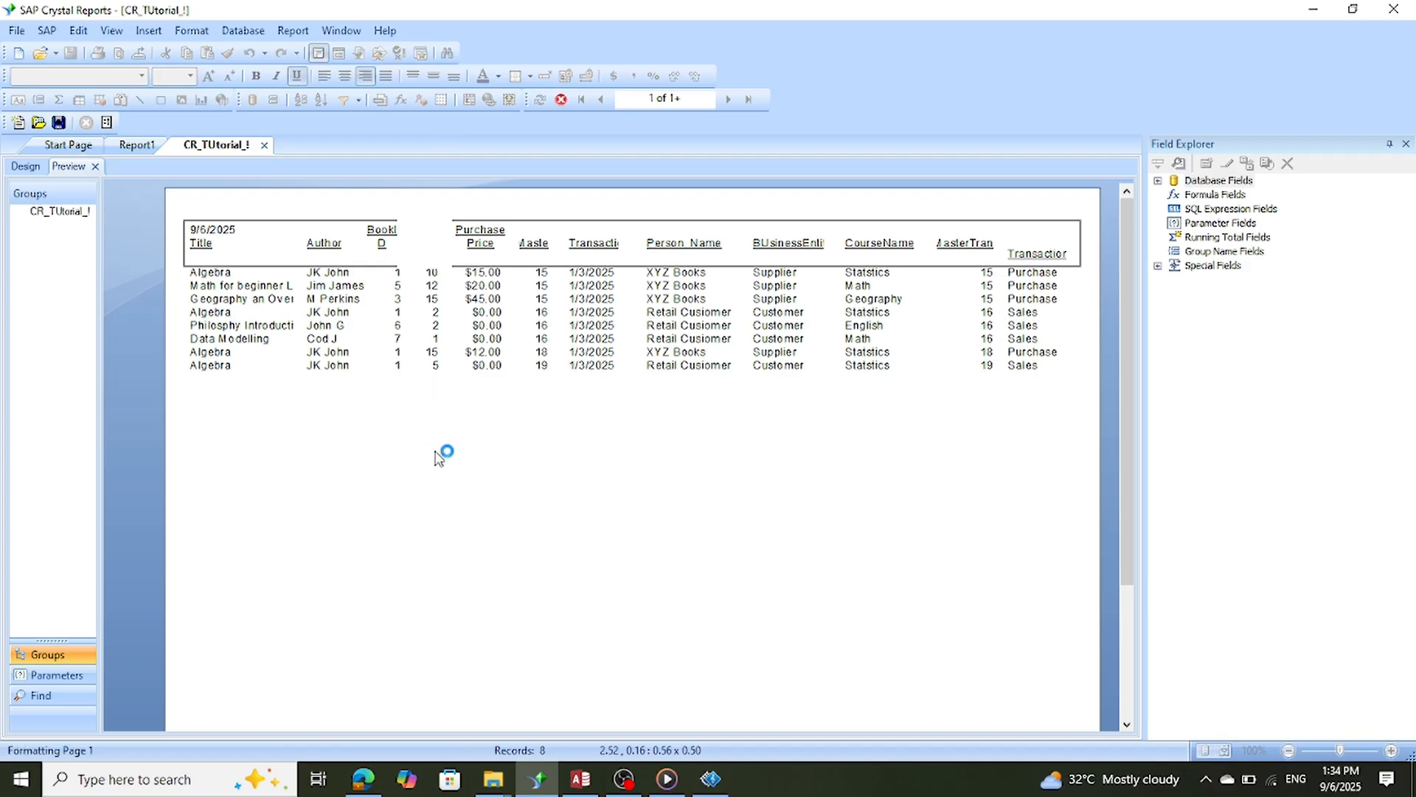
click(435, 247)
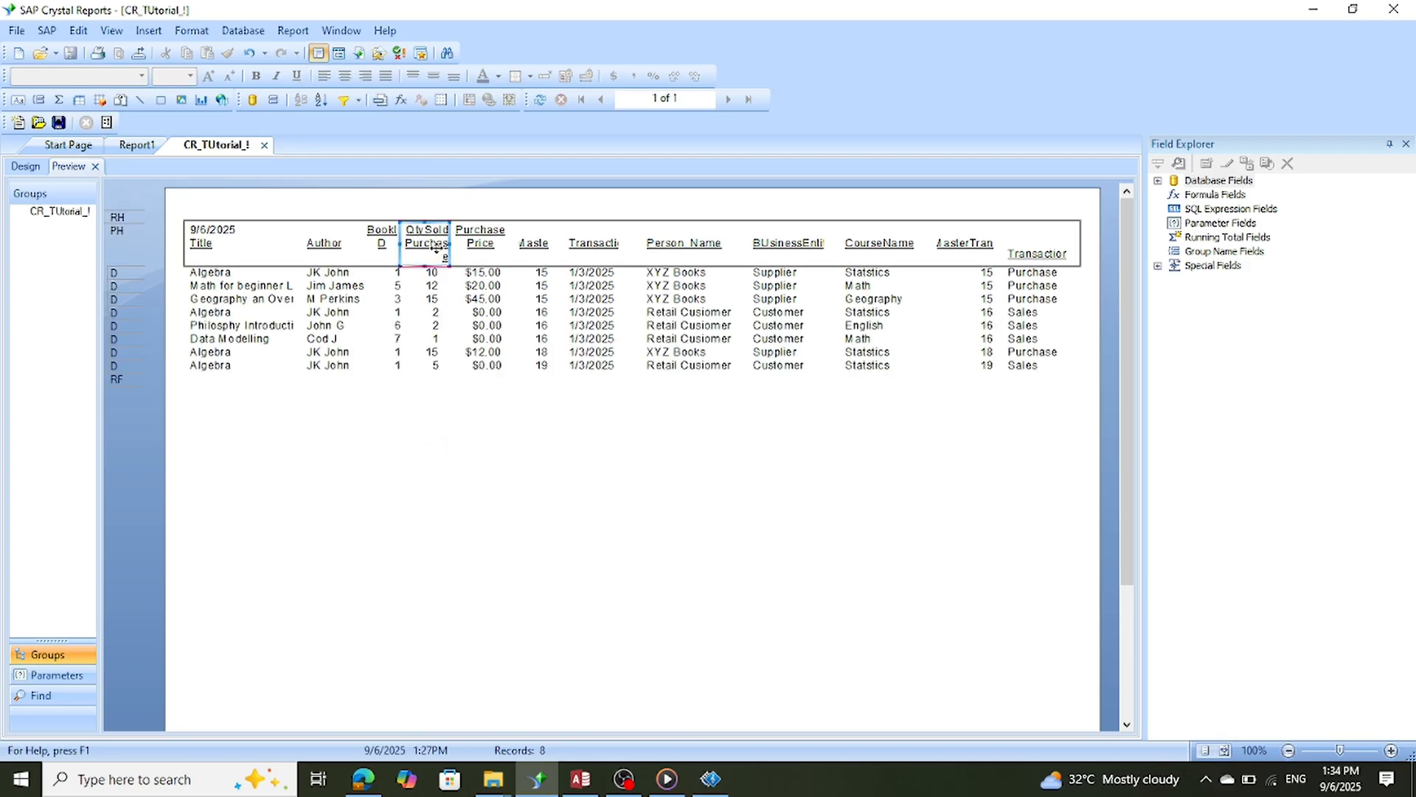
click(344, 76)
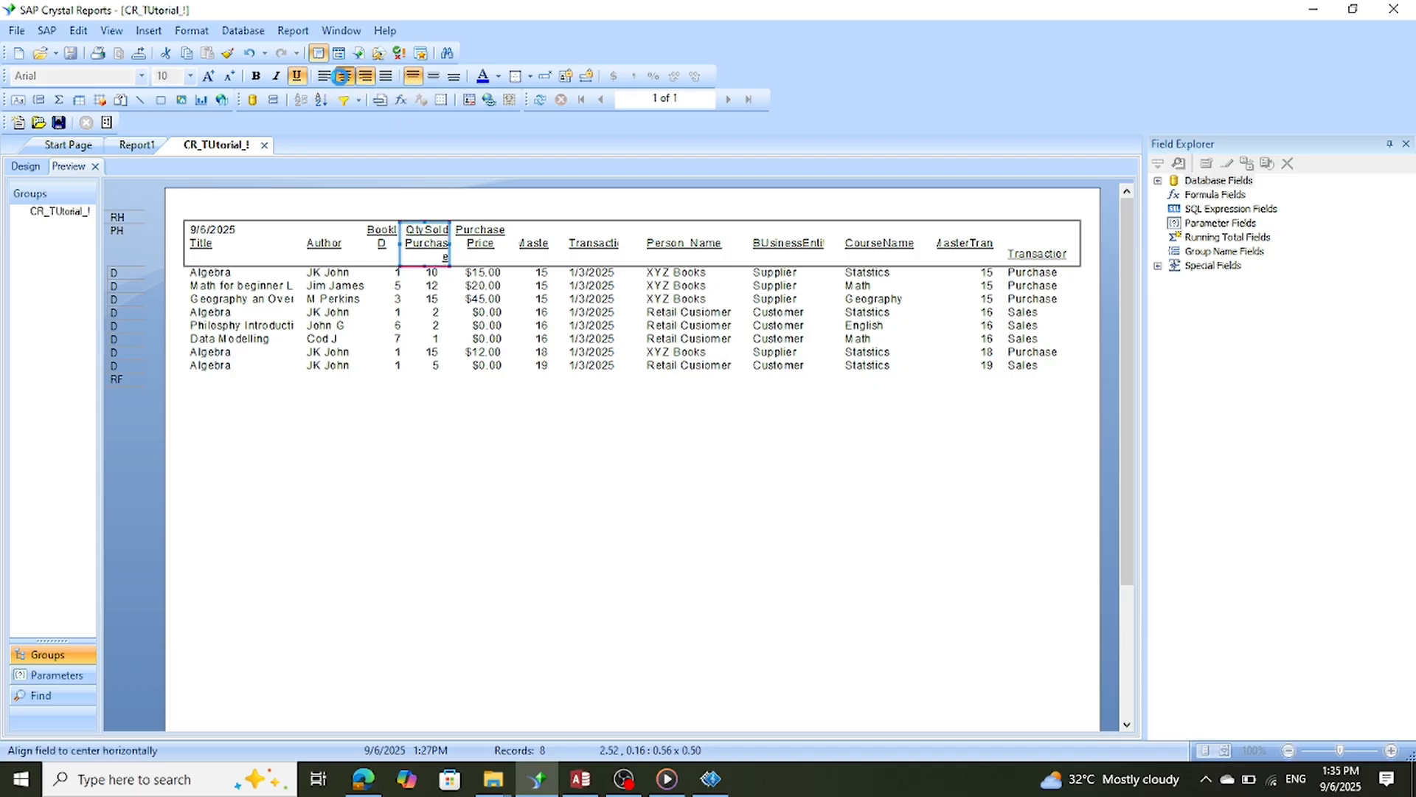
click(521, 517)
Extend the MasterTransaction heading beside PurchasePrice upward to about 0.31 inches tall, and undo its move into the report header.
click(532, 243)
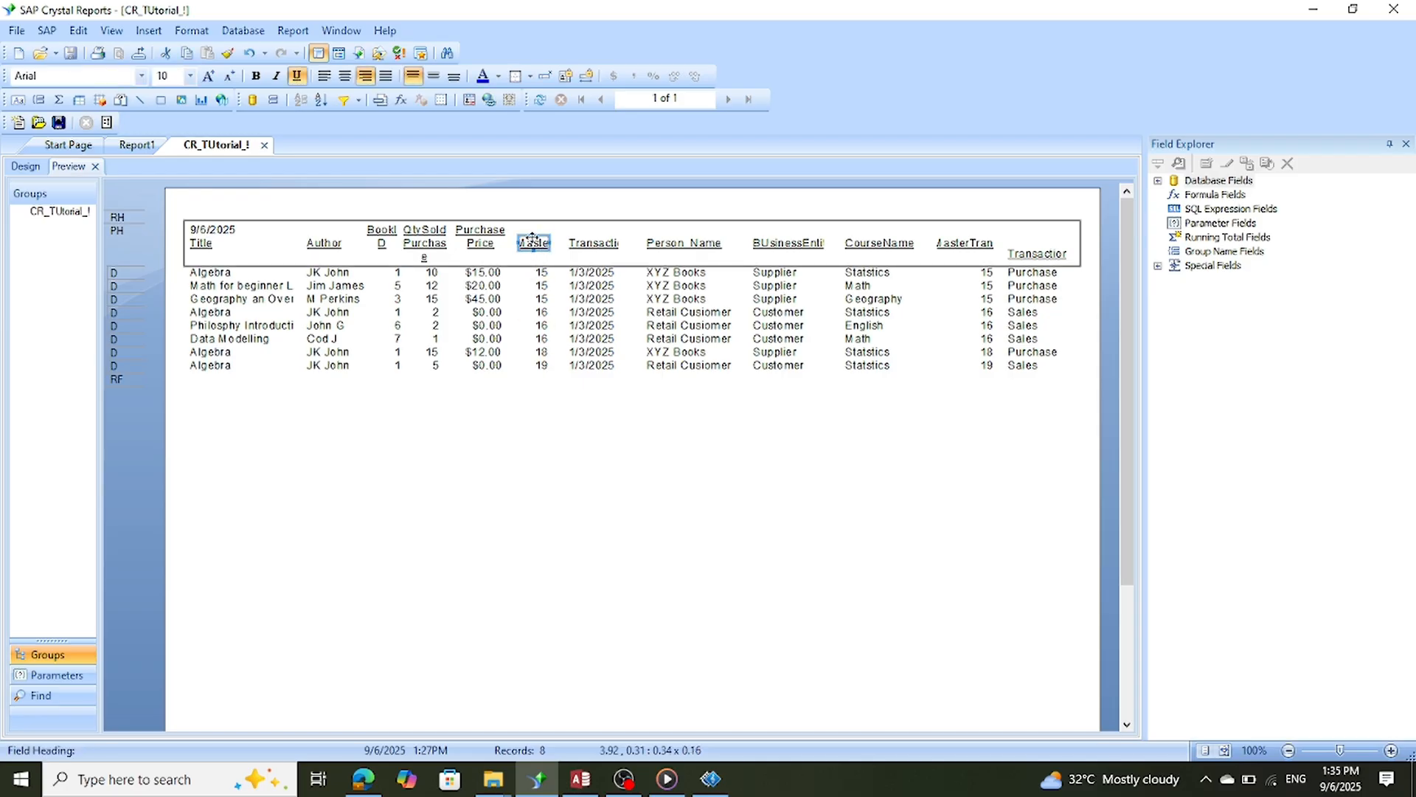
mouse_move(533, 235)
mouse_down()
mouse_move(535, 221)
mouse_move(548, 234)
mouse_up()
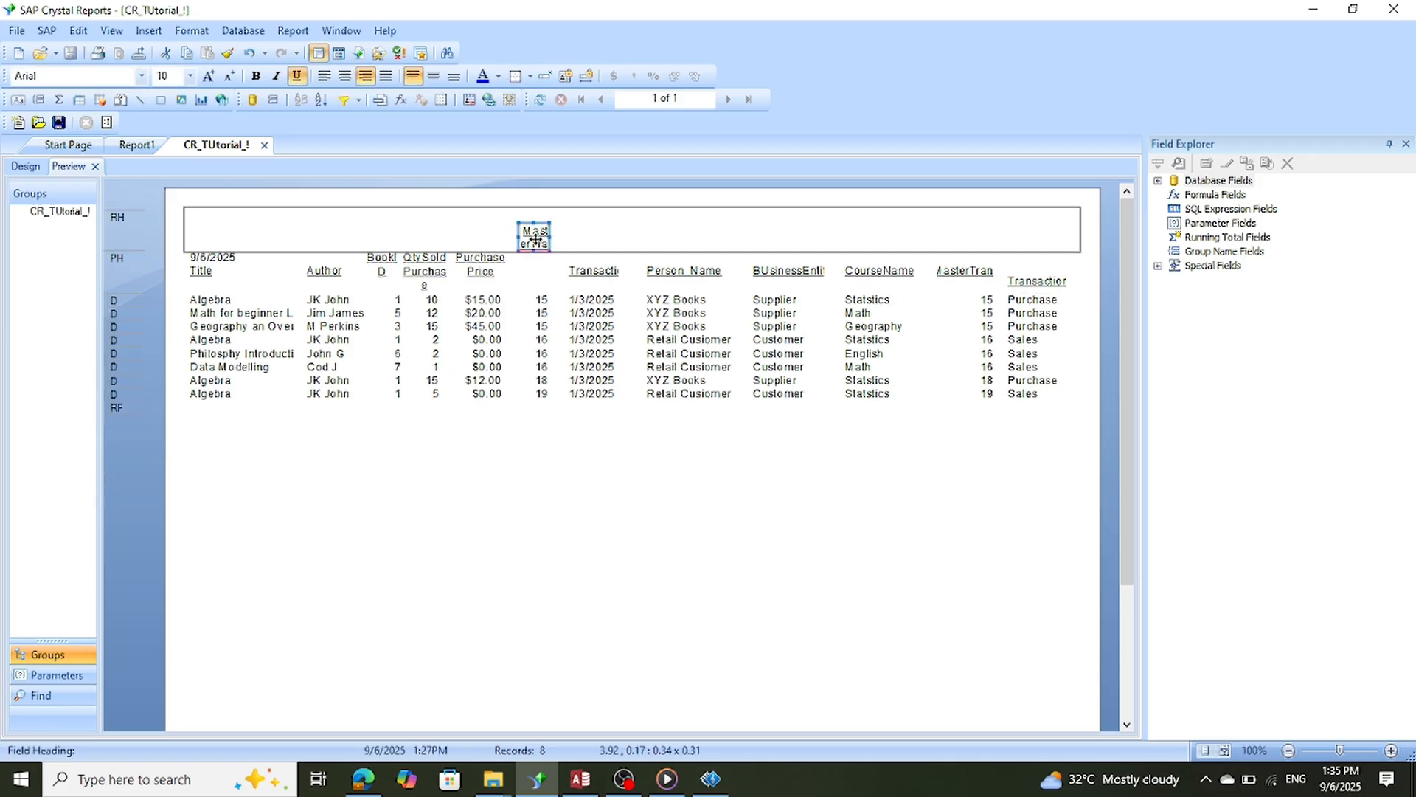
click(79, 31)
click(109, 53)
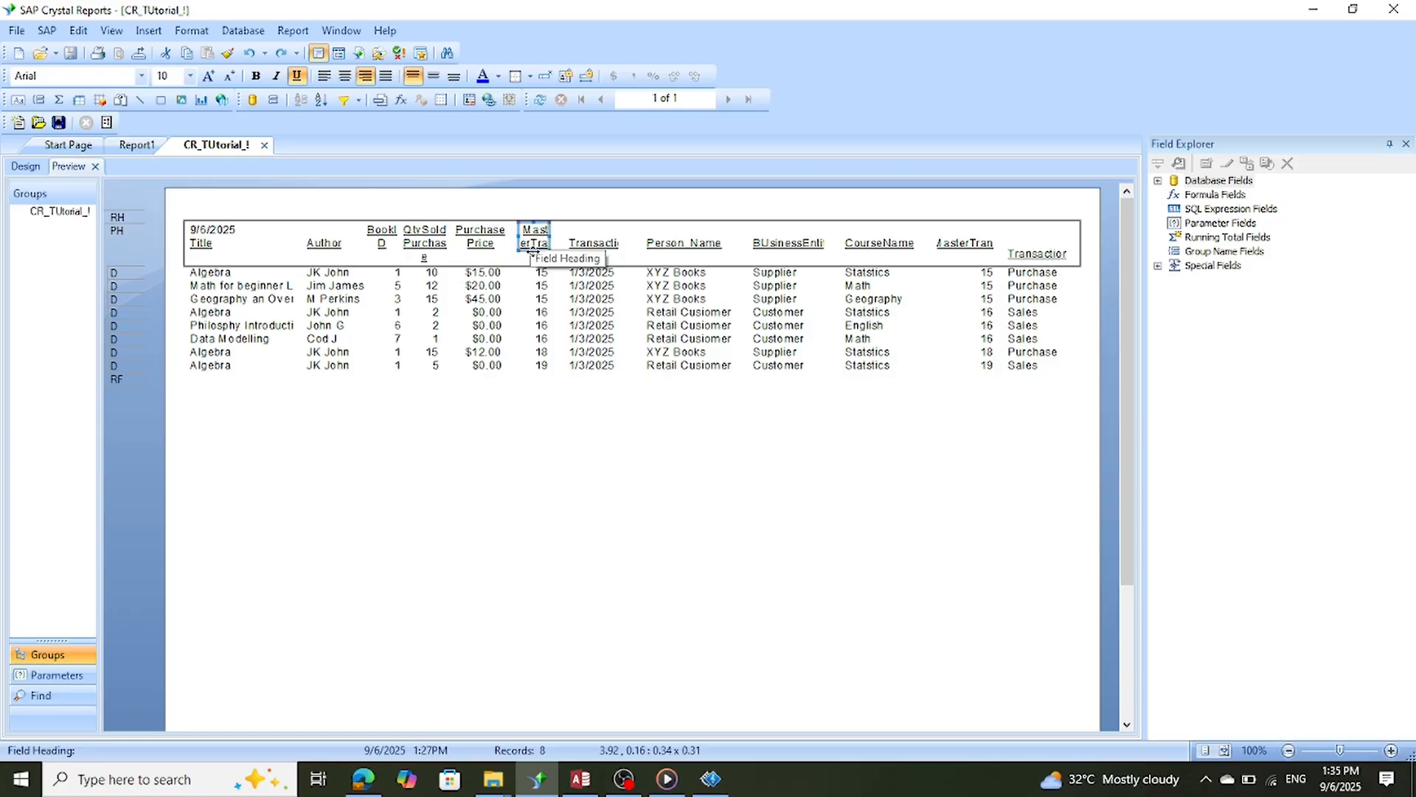
Extend the MasterTransaction heading beside PurchasePrice downward to about 0.42 inches tall and widen it rightward to about 0.50 inches.
drag(533, 251, 534, 259)
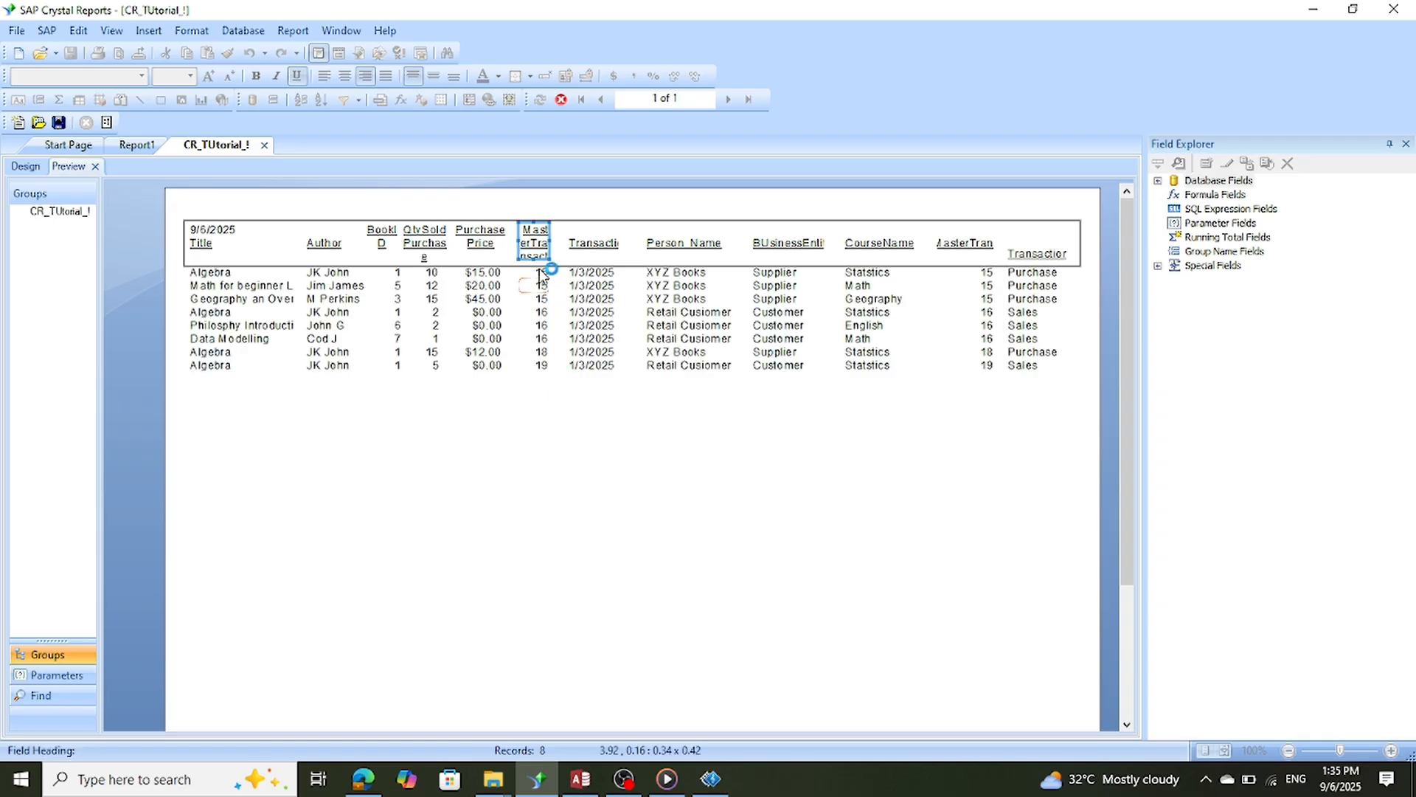
drag(551, 240, 564, 240)
click(592, 527)
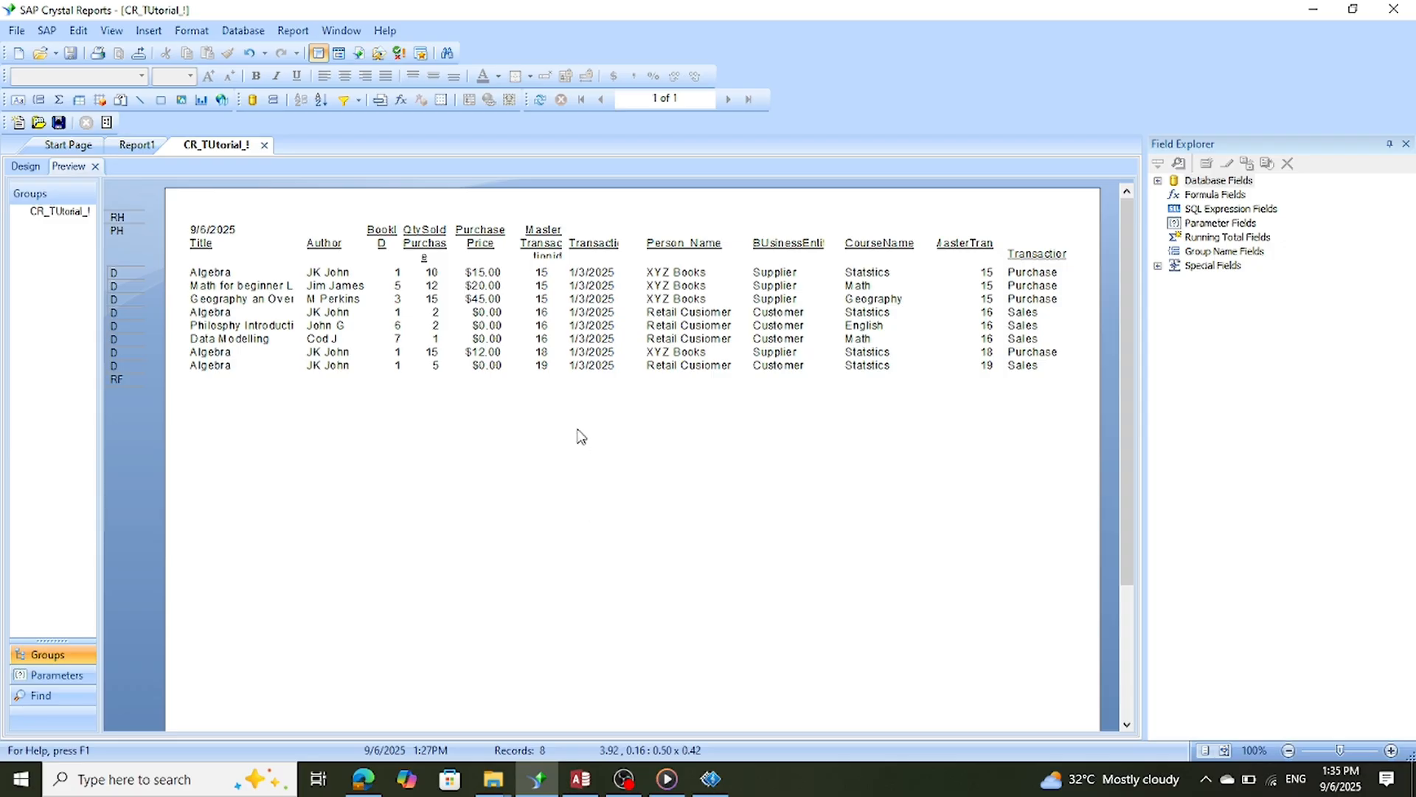
Extend the MasterTransactionid heading beside PurchasePrice downward to about 0.50 inches tall.
click(545, 235)
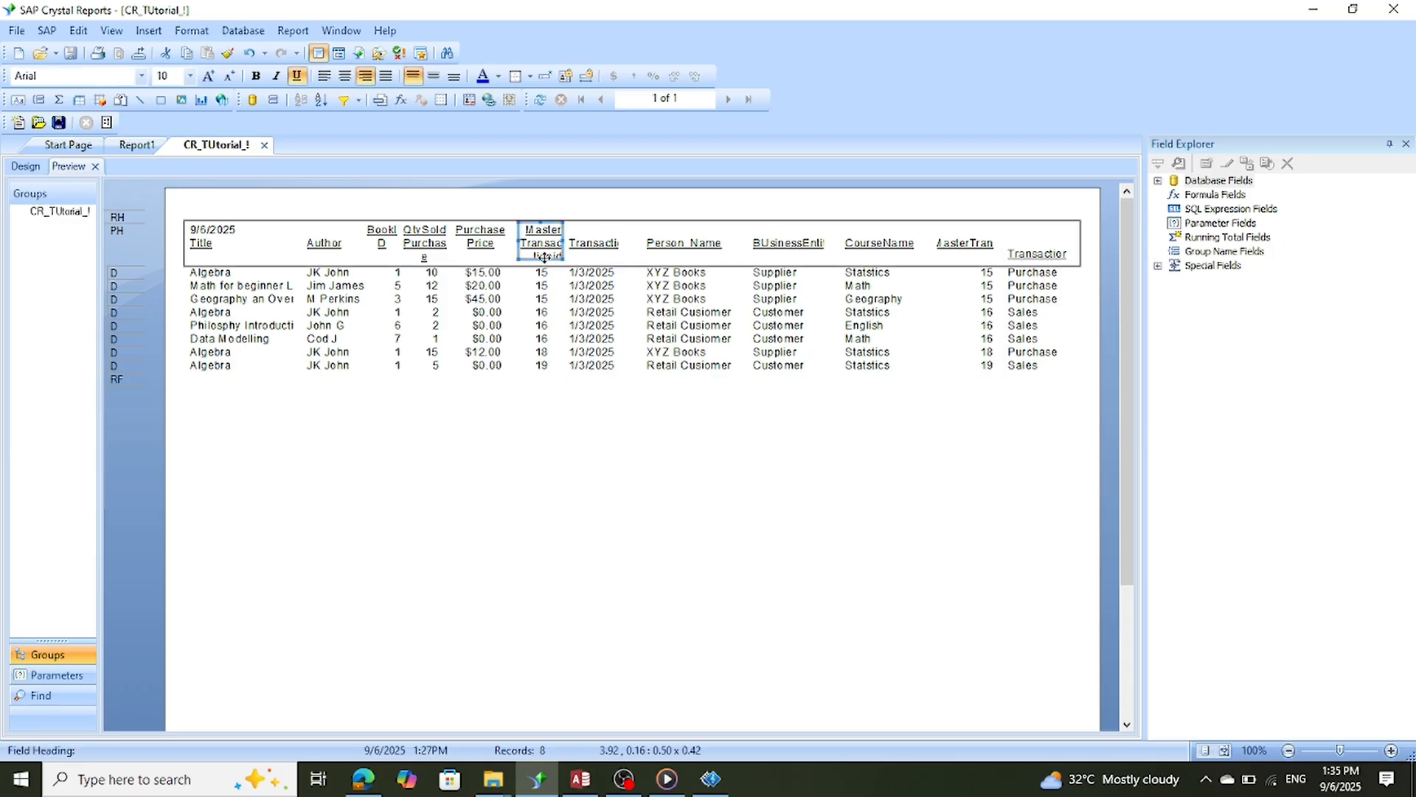
drag(541, 256, 541, 261)
click(563, 472)
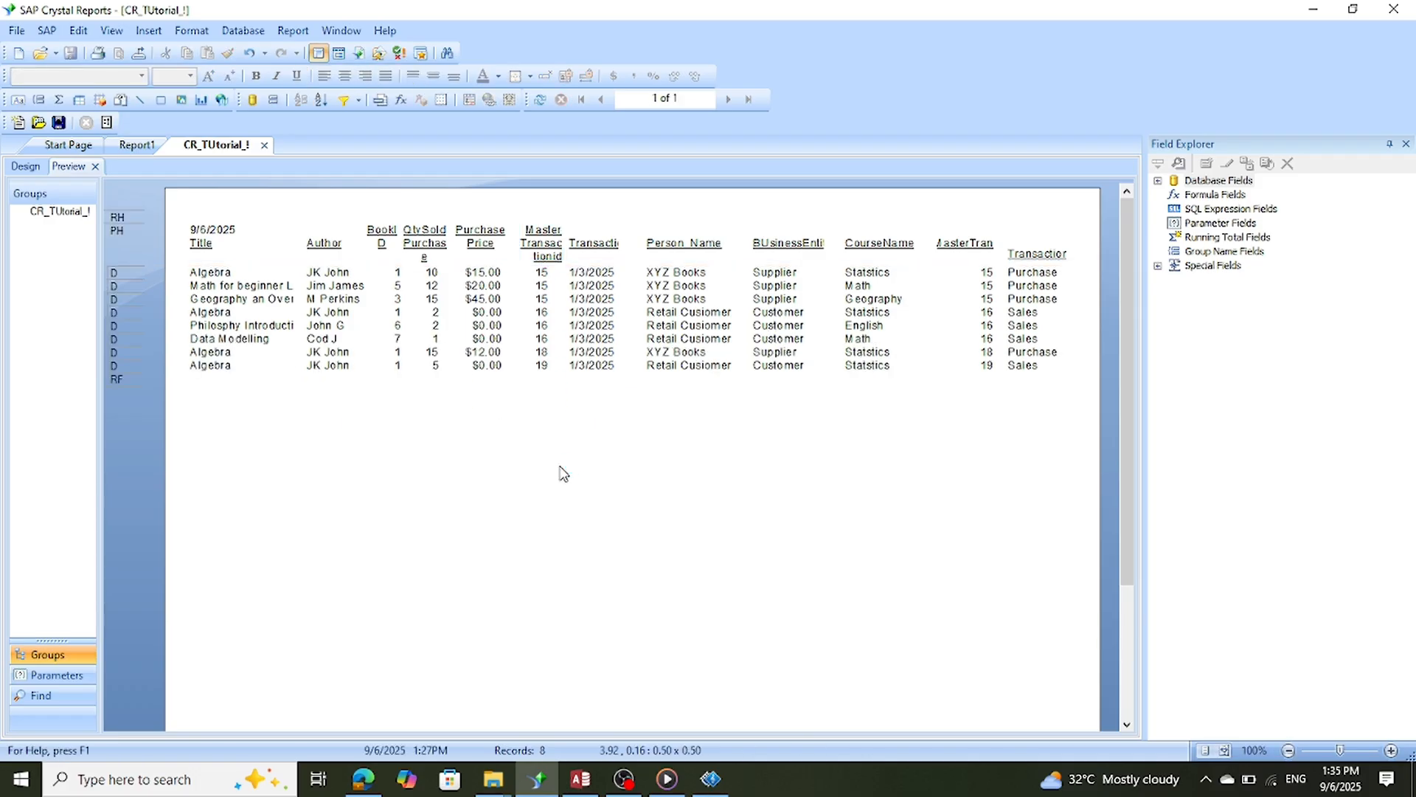
Extend the TransactionDate heading upward and downward to about 0.41 inches tall and center its text.
click(599, 240)
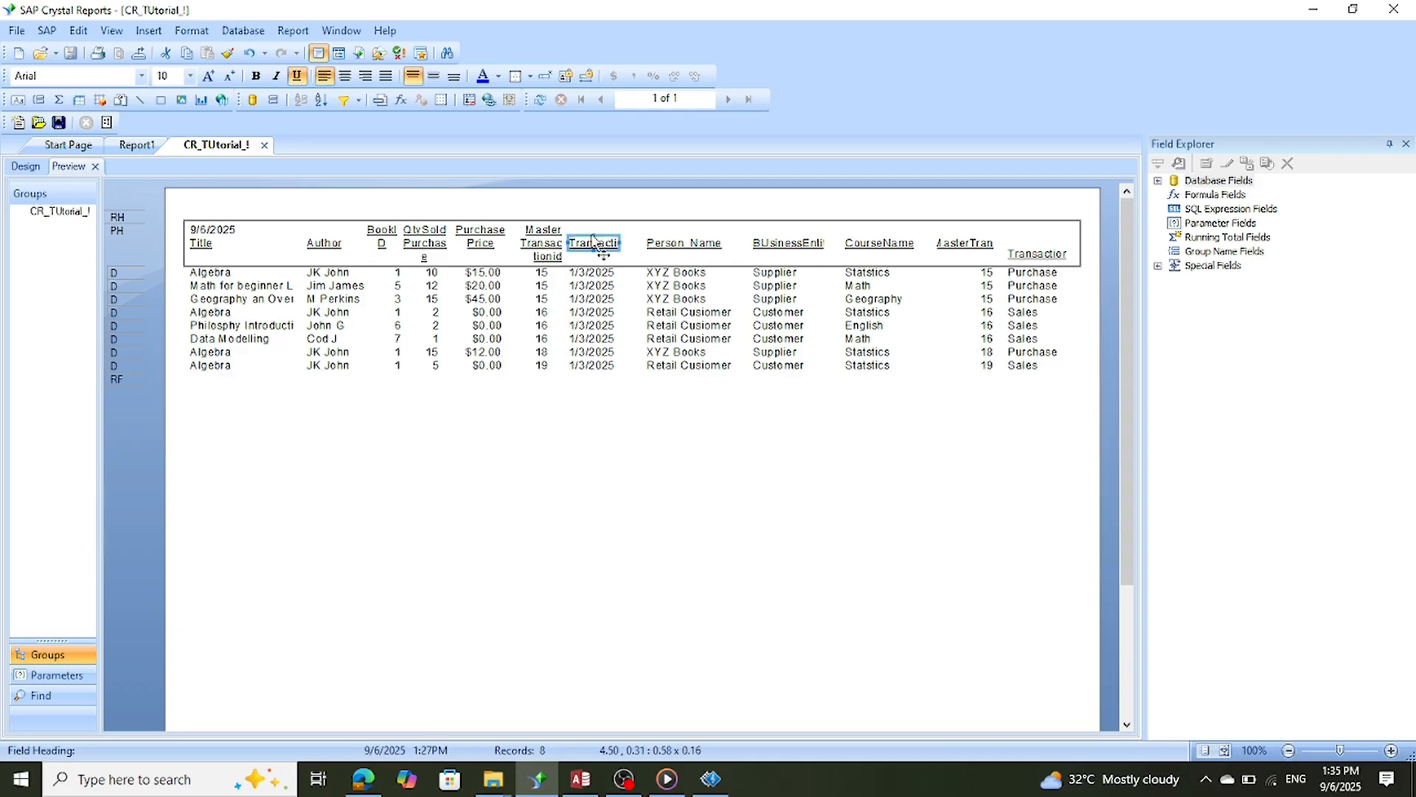
mouse_move(595, 234)
mouse_down()
mouse_move(596, 223)
mouse_move(594, 259)
mouse_up()
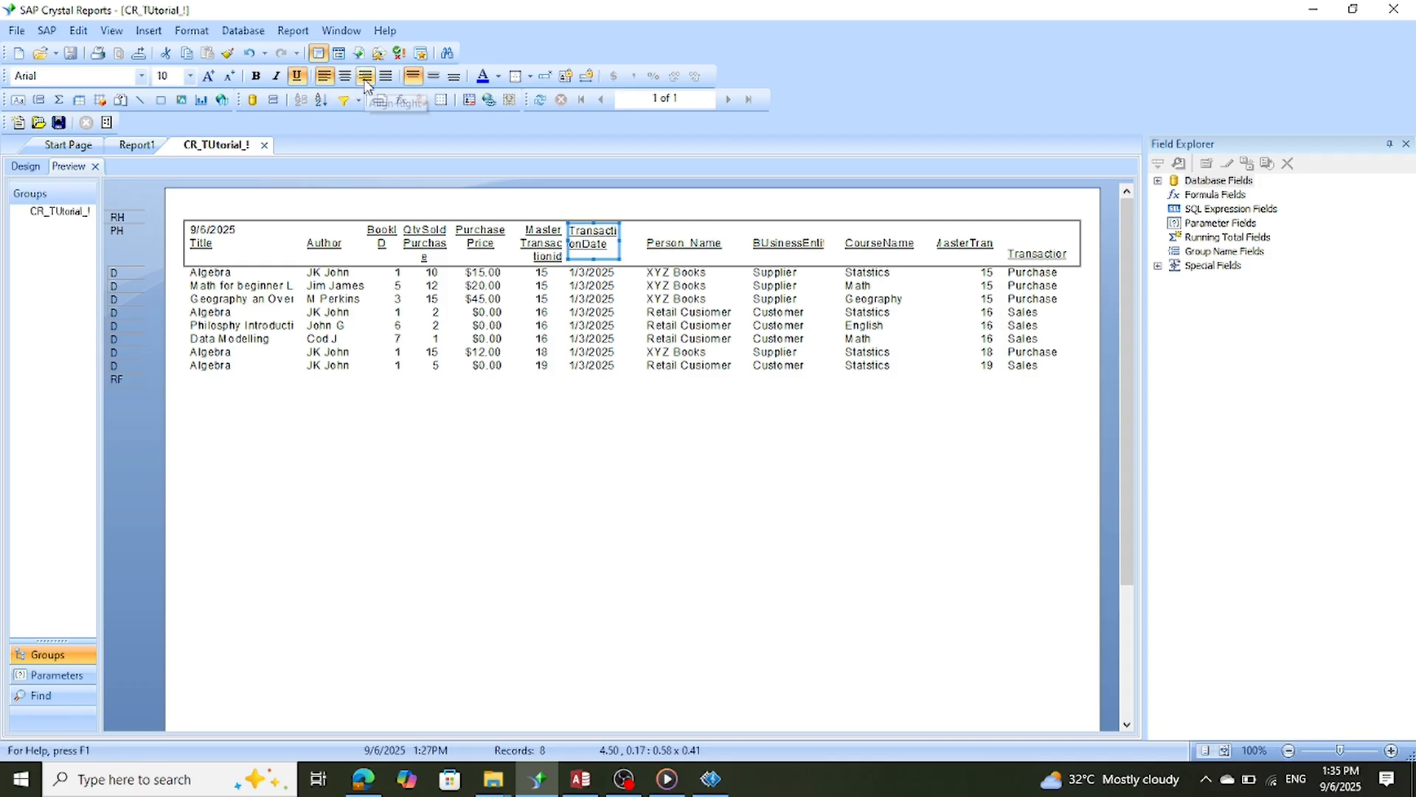
key(F5)
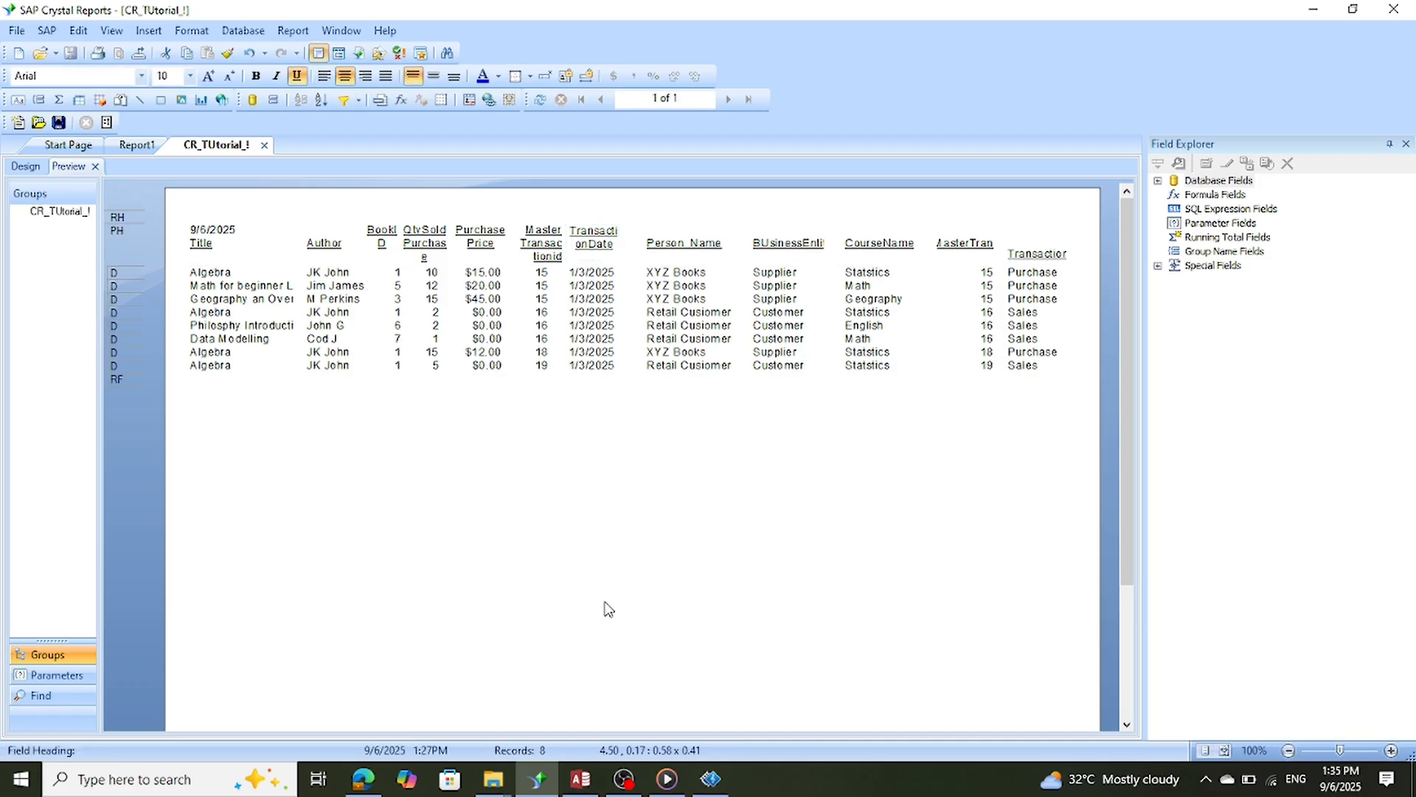
Widen the TransactionDate heading from its right edge to about 0.67 inches.
click(602, 252)
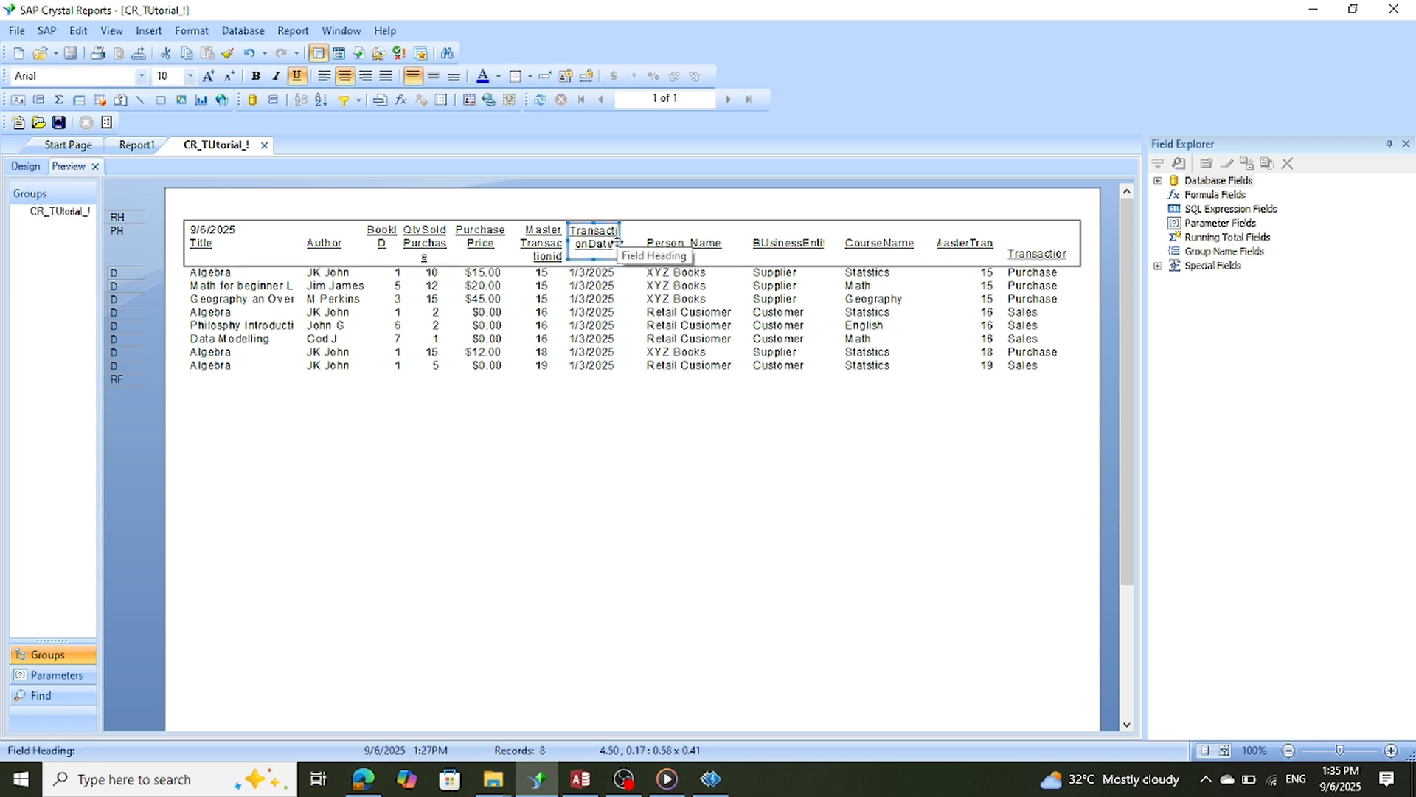
drag(622, 242, 629, 245)
click(635, 497)
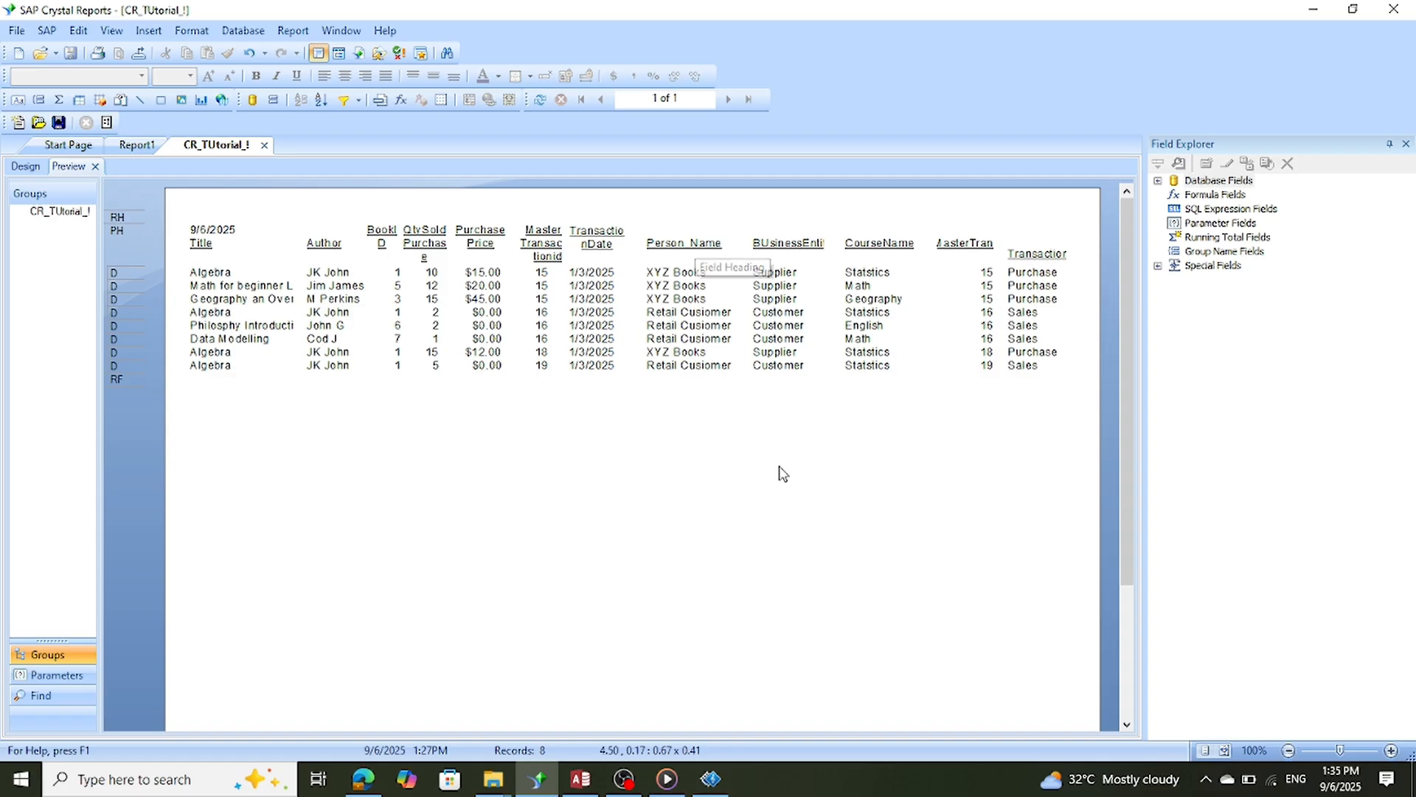
Extend the BUsinessEntity_Type heading upward to about 0.31 inches tall so its text wraps onto two lines.
click(789, 242)
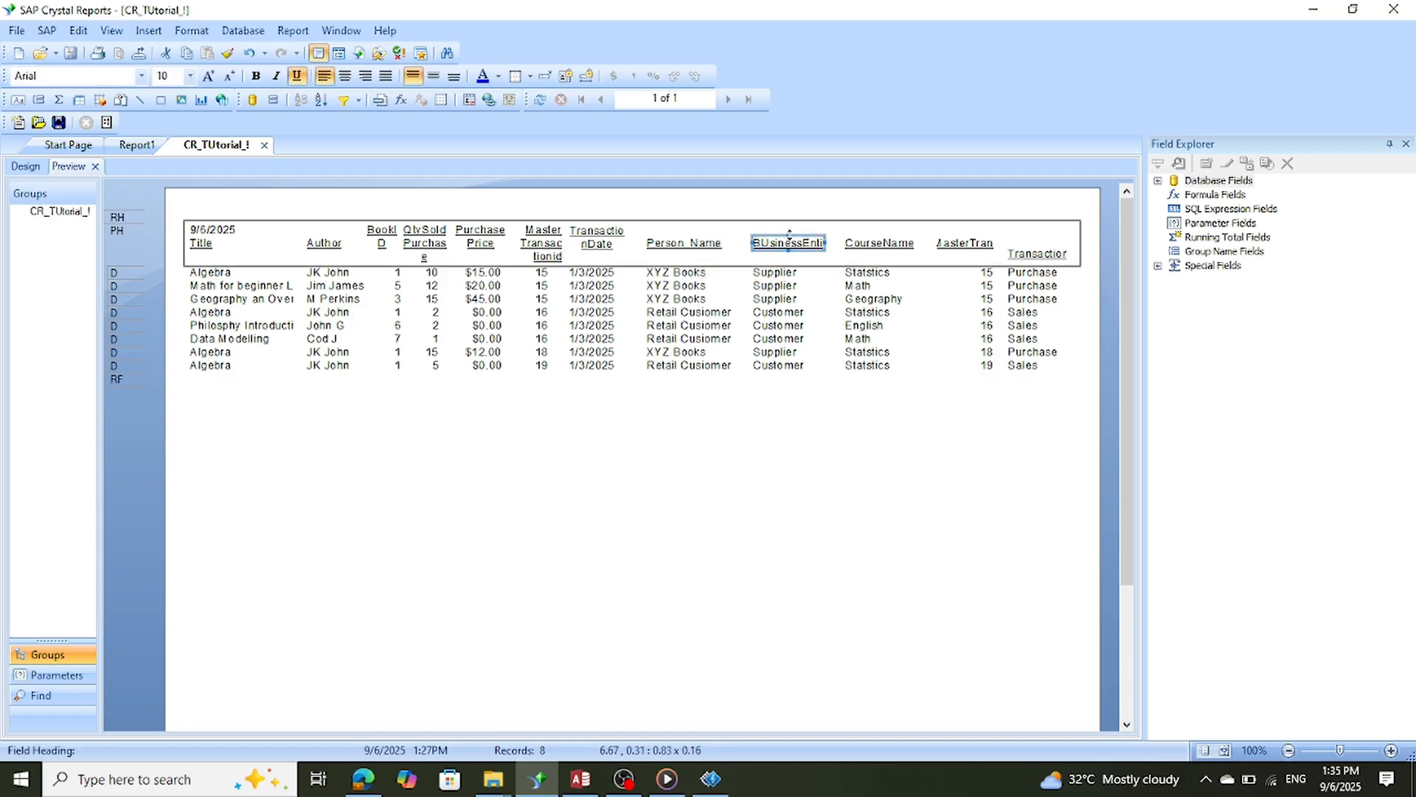
drag(789, 235, 789, 222)
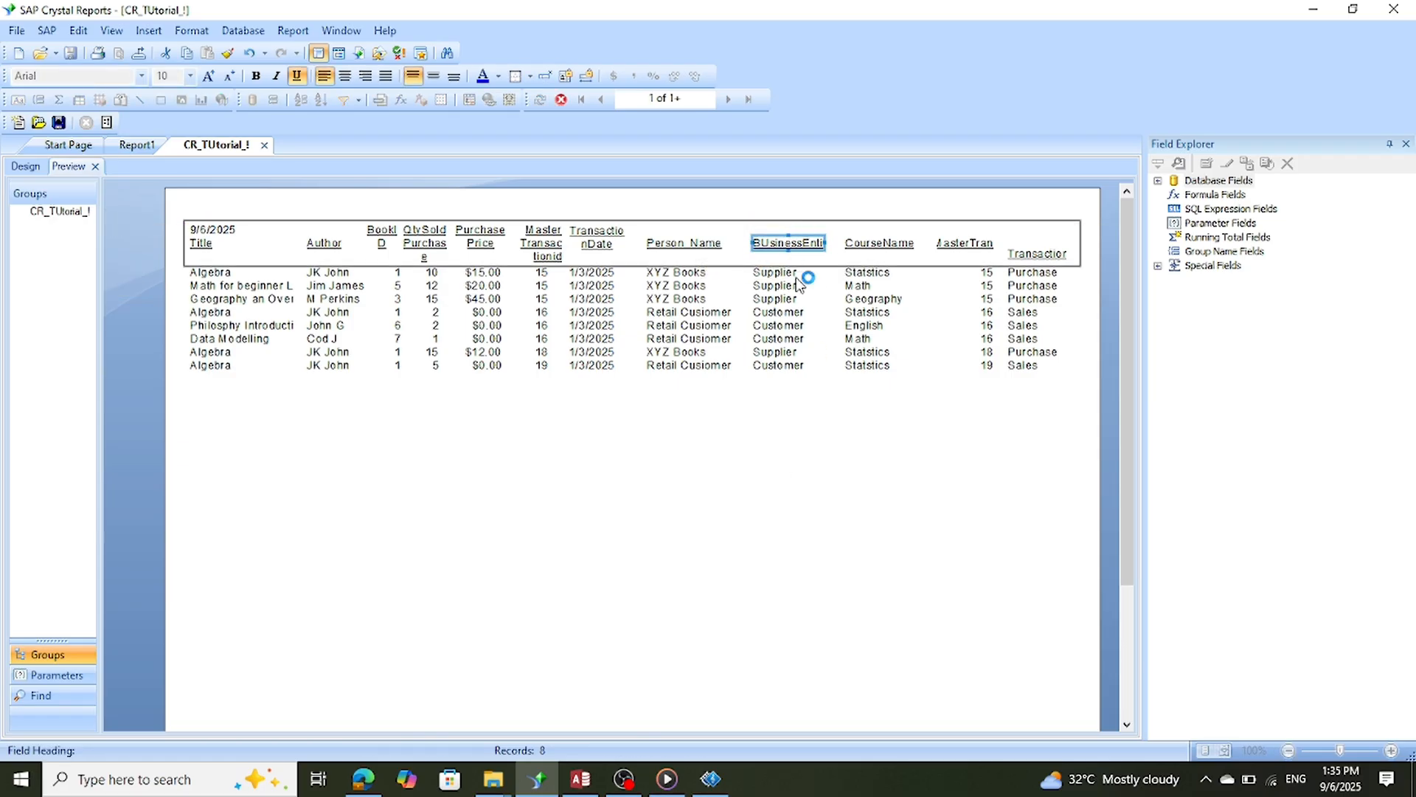
click(807, 486)
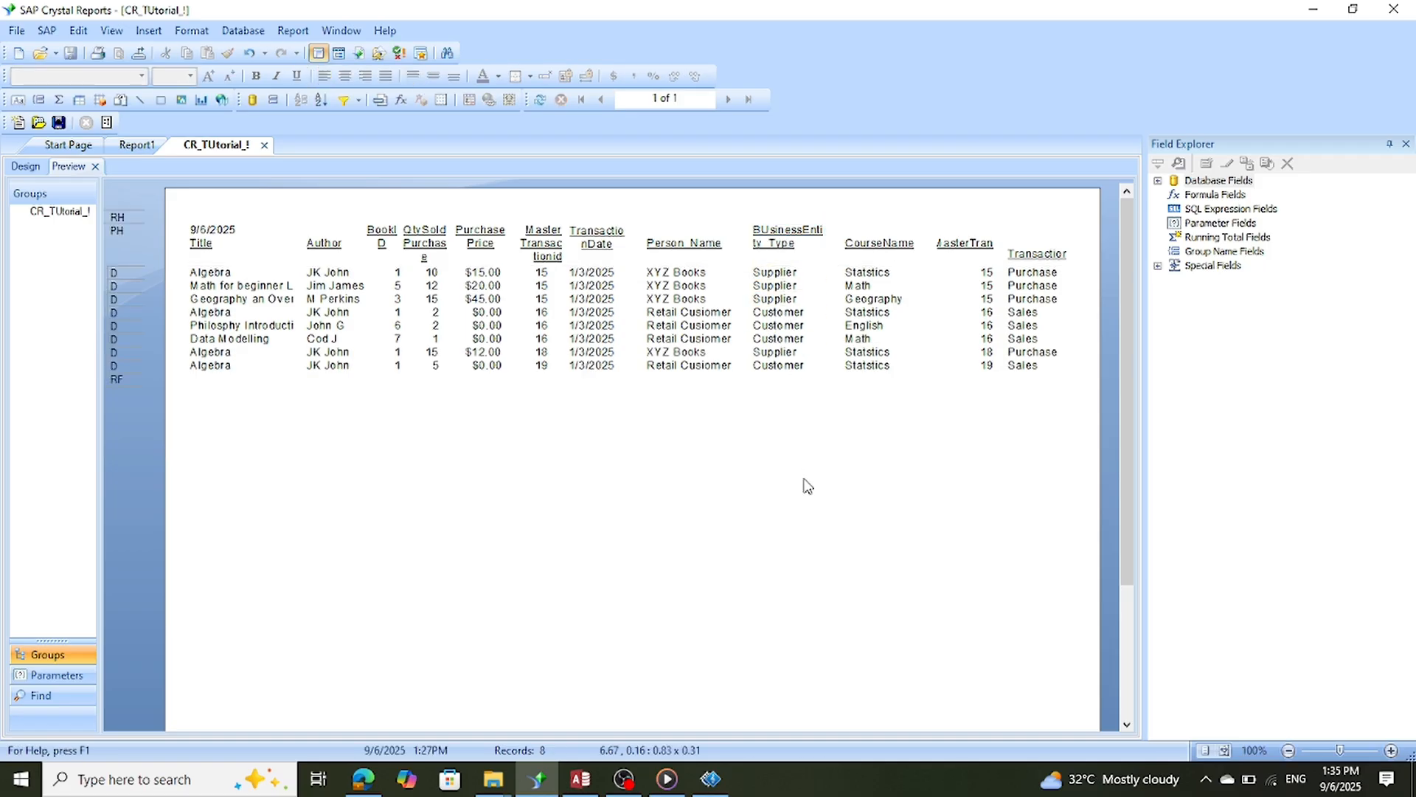
Extend the CourseName heading upward to about 0.31 inches tall.
click(860, 247)
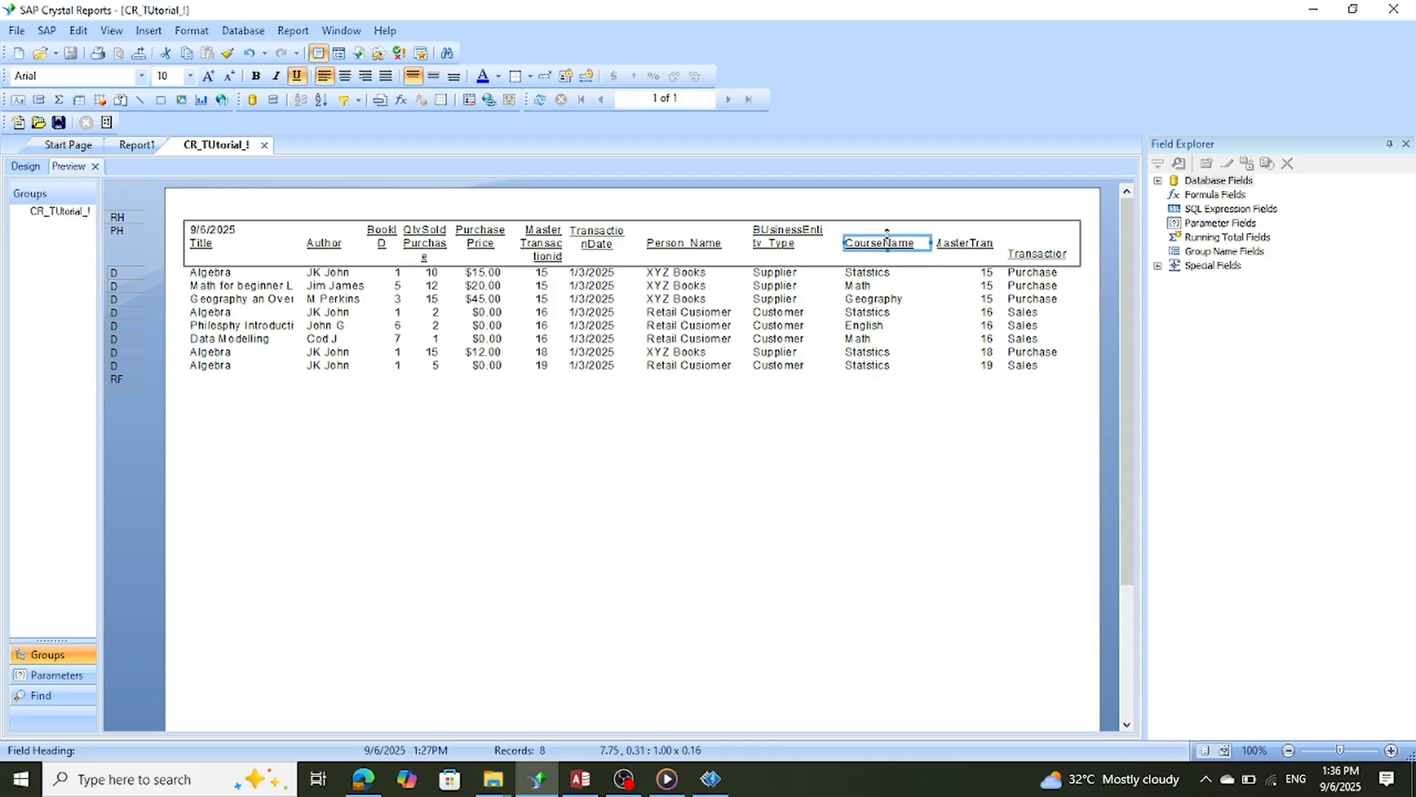
drag(887, 233, 888, 221)
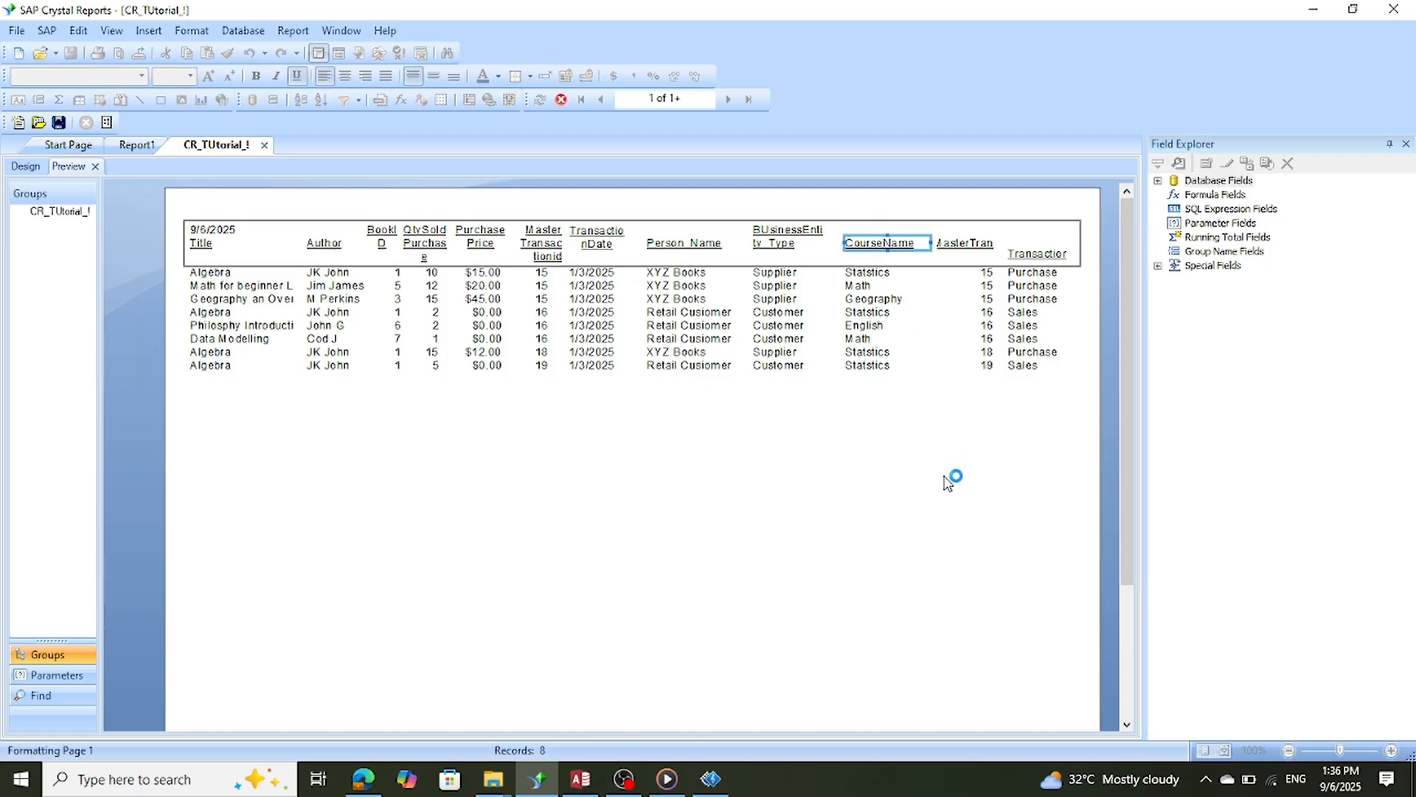
click(948, 483)
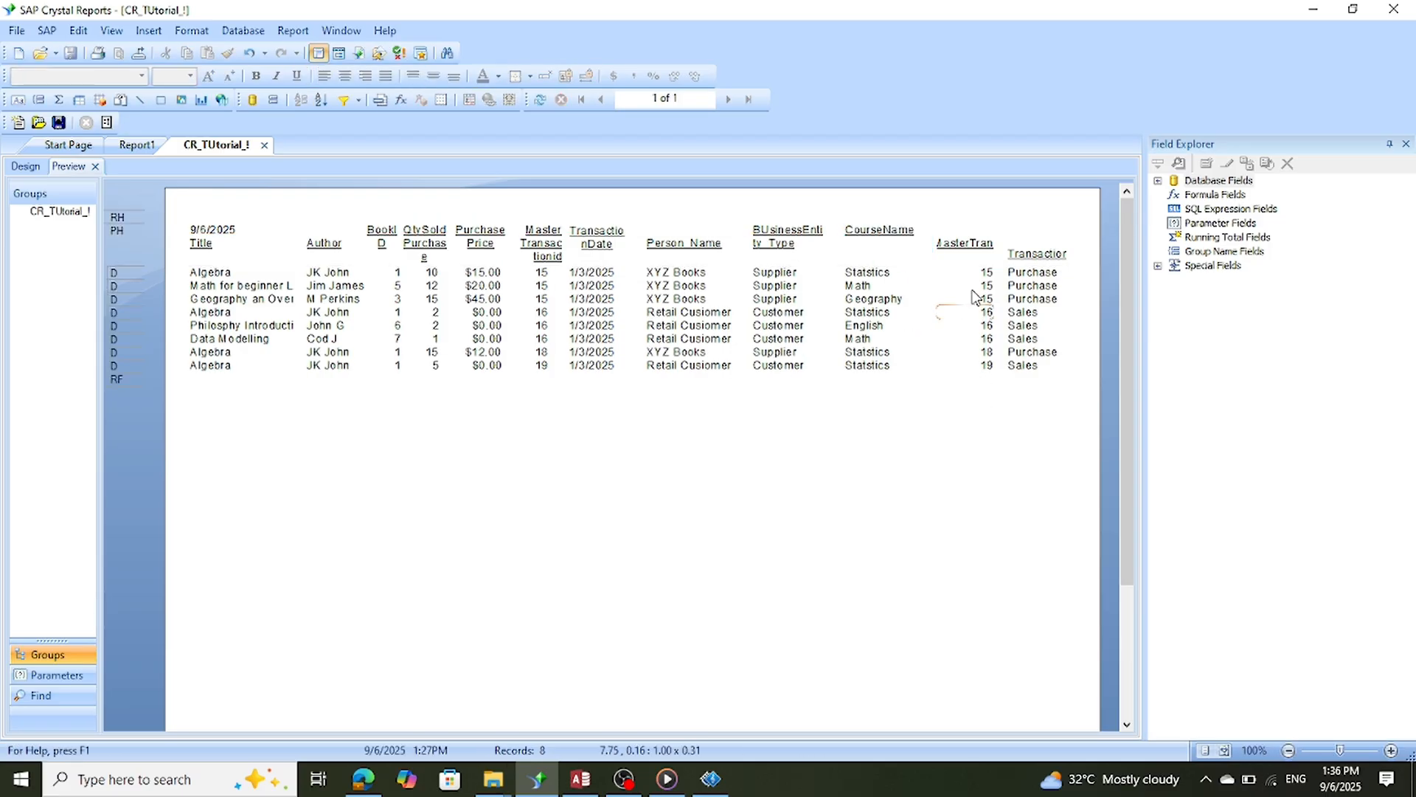
Extend the MasterTransactionID heading beside CourseName upward to about 0.30 inches tall, and stretch its lower edge further down.
click(968, 244)
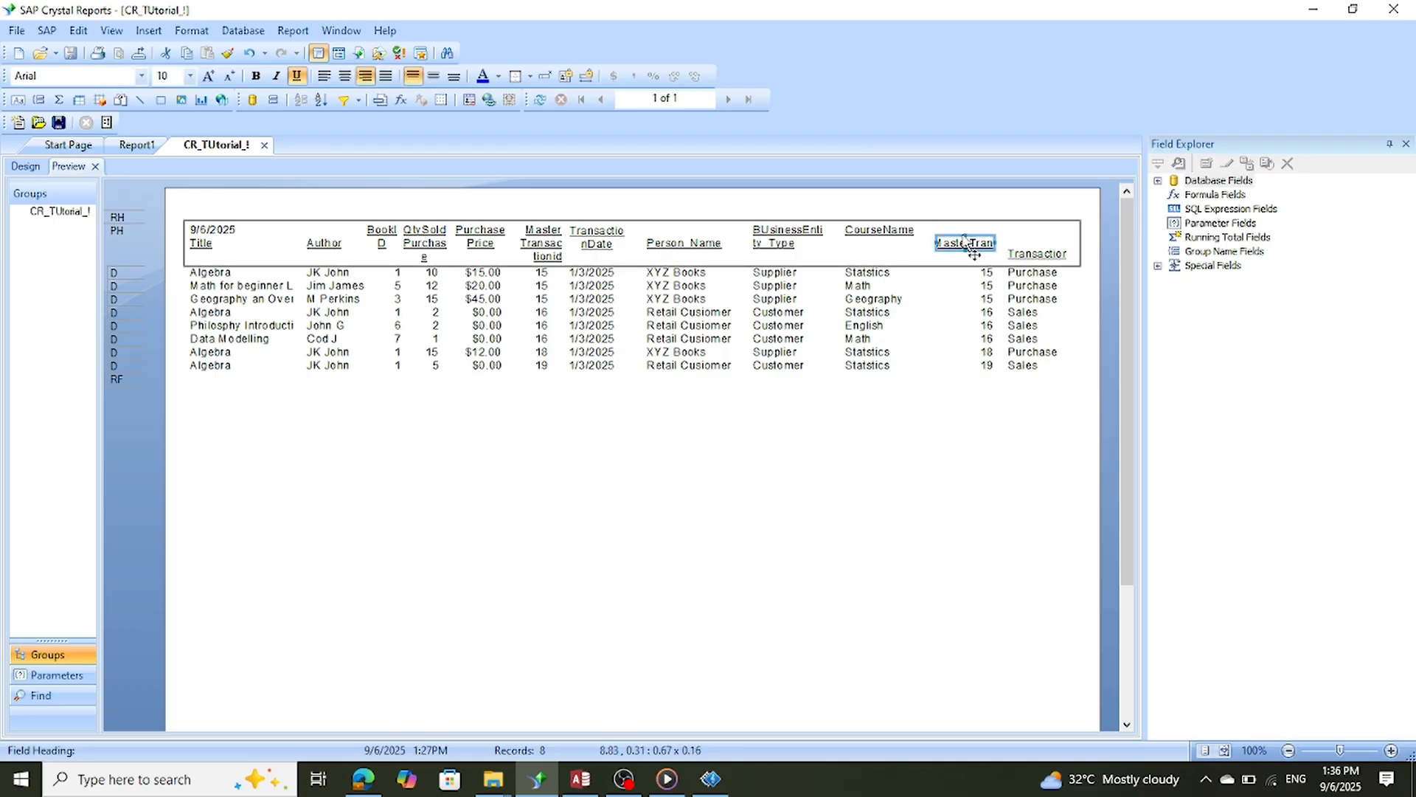
drag(965, 236, 965, 233)
drag(964, 227, 964, 221)
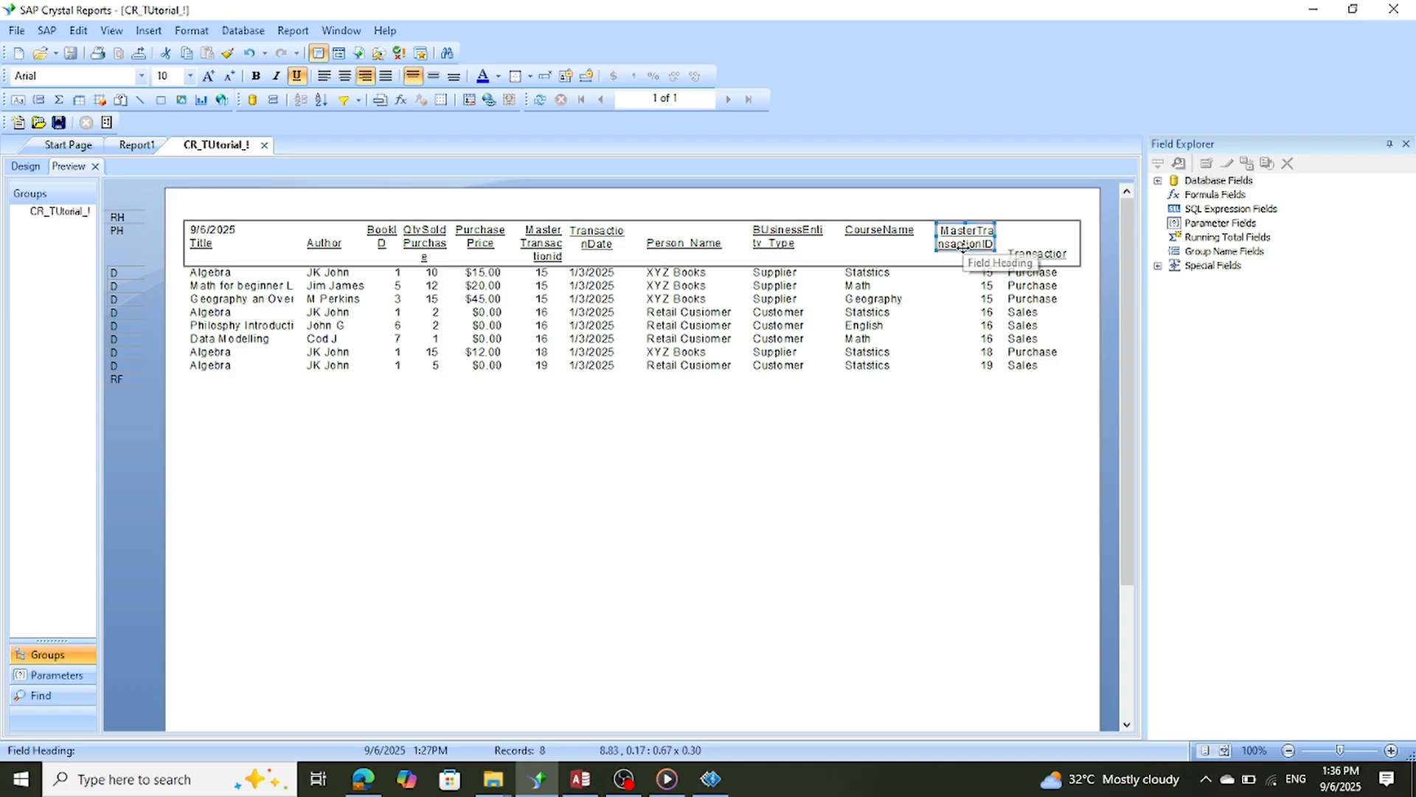
drag(965, 252, 965, 261)
Extend the TransactionType_name heading in the last column upward to about 0.44 inches tall and center its text.
click(1035, 253)
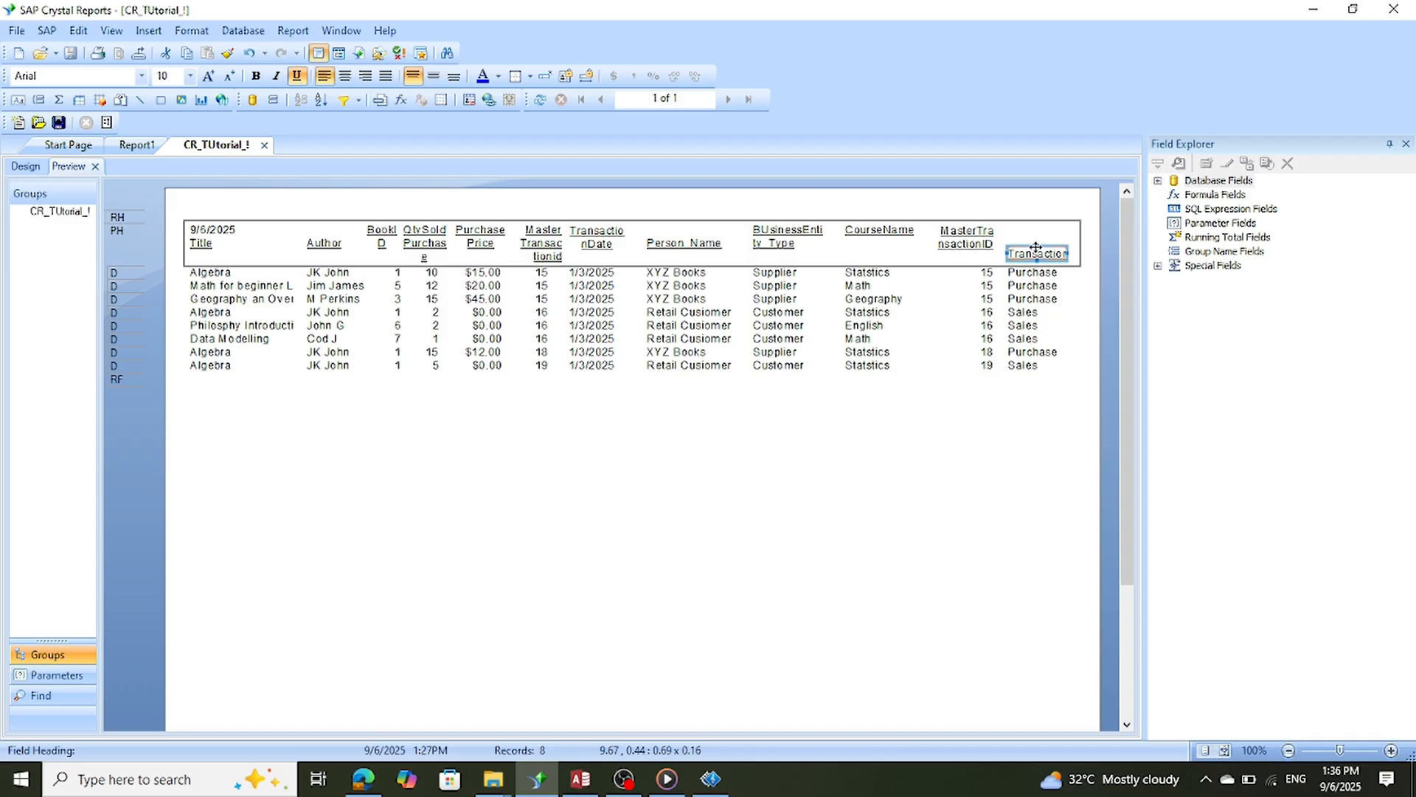
drag(1037, 248, 1036, 223)
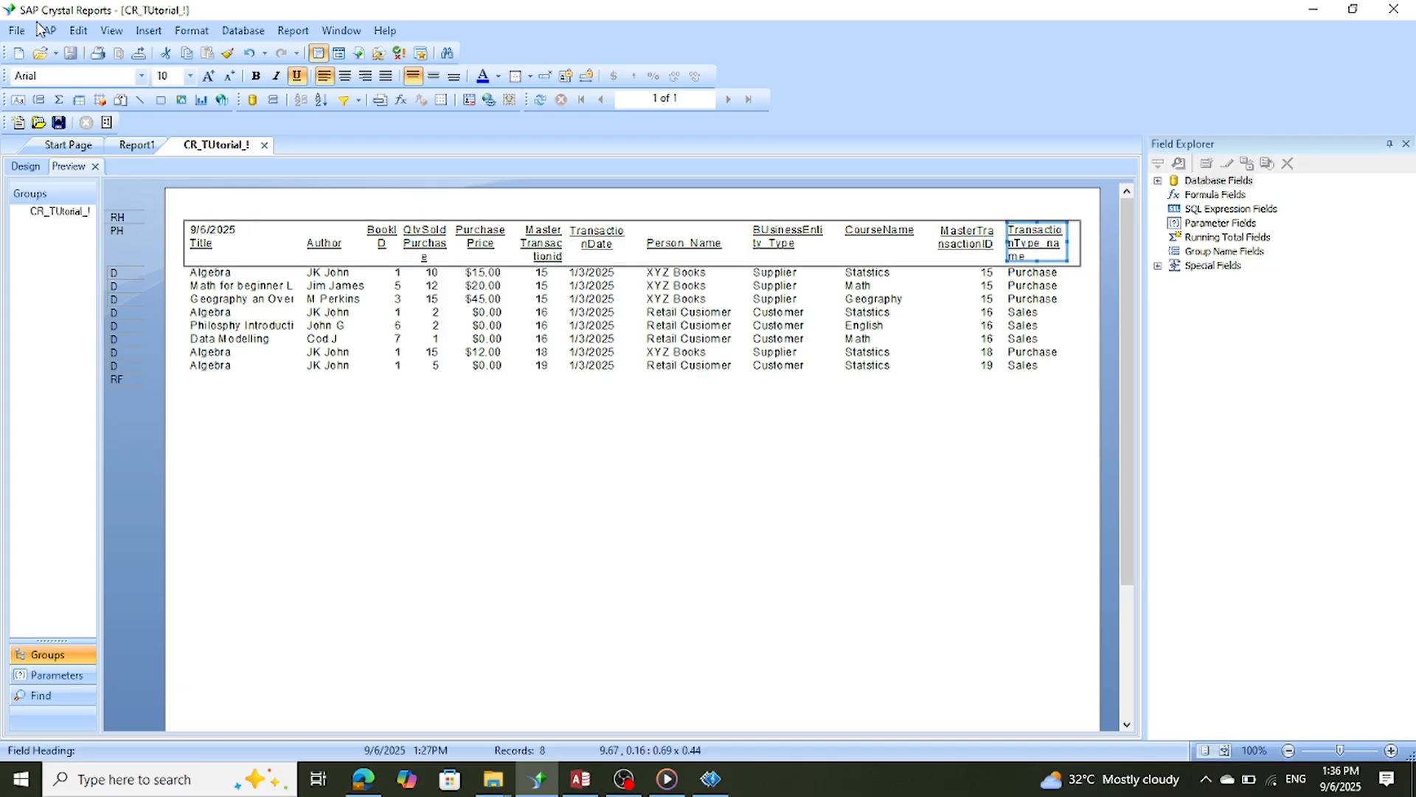
click(351, 83)
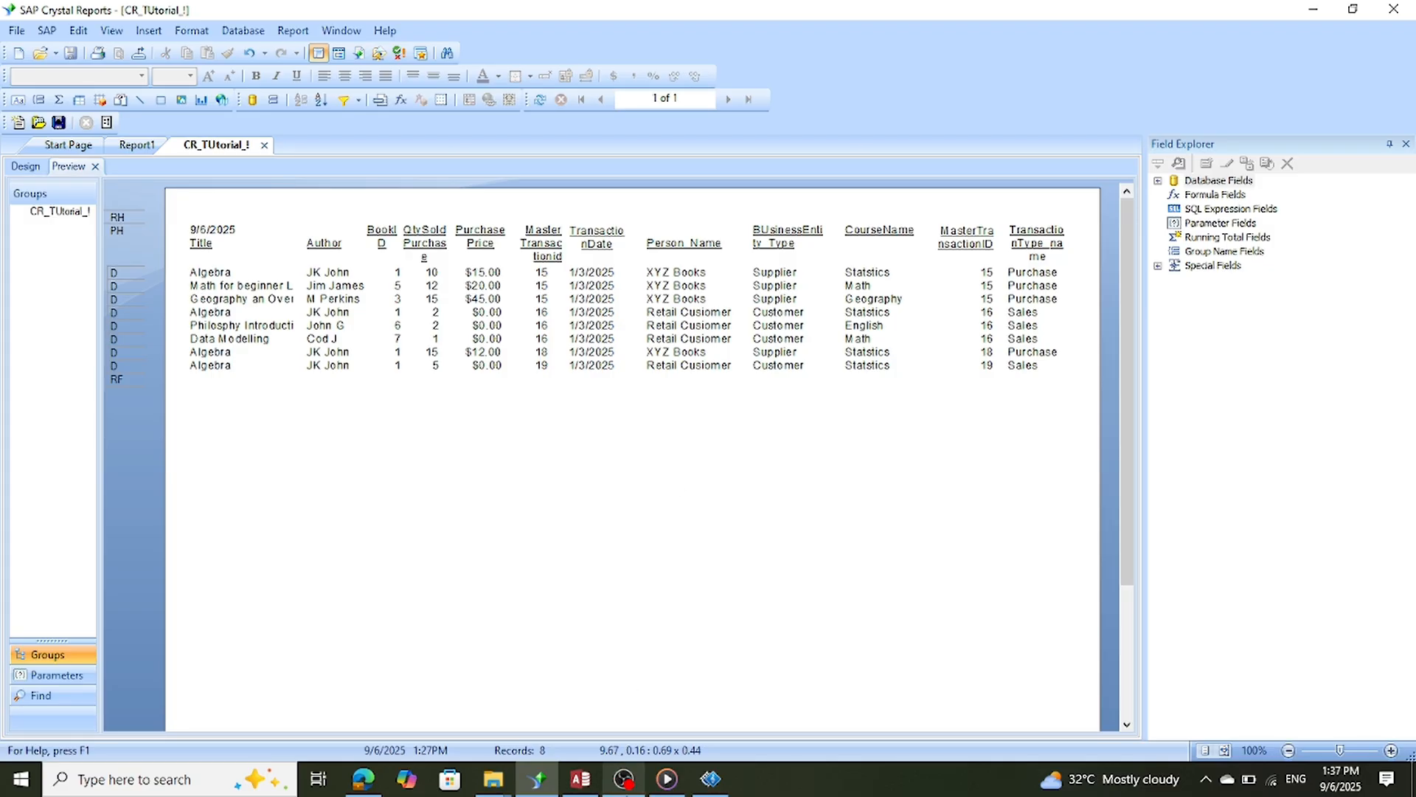
mouse_move(624, 786)
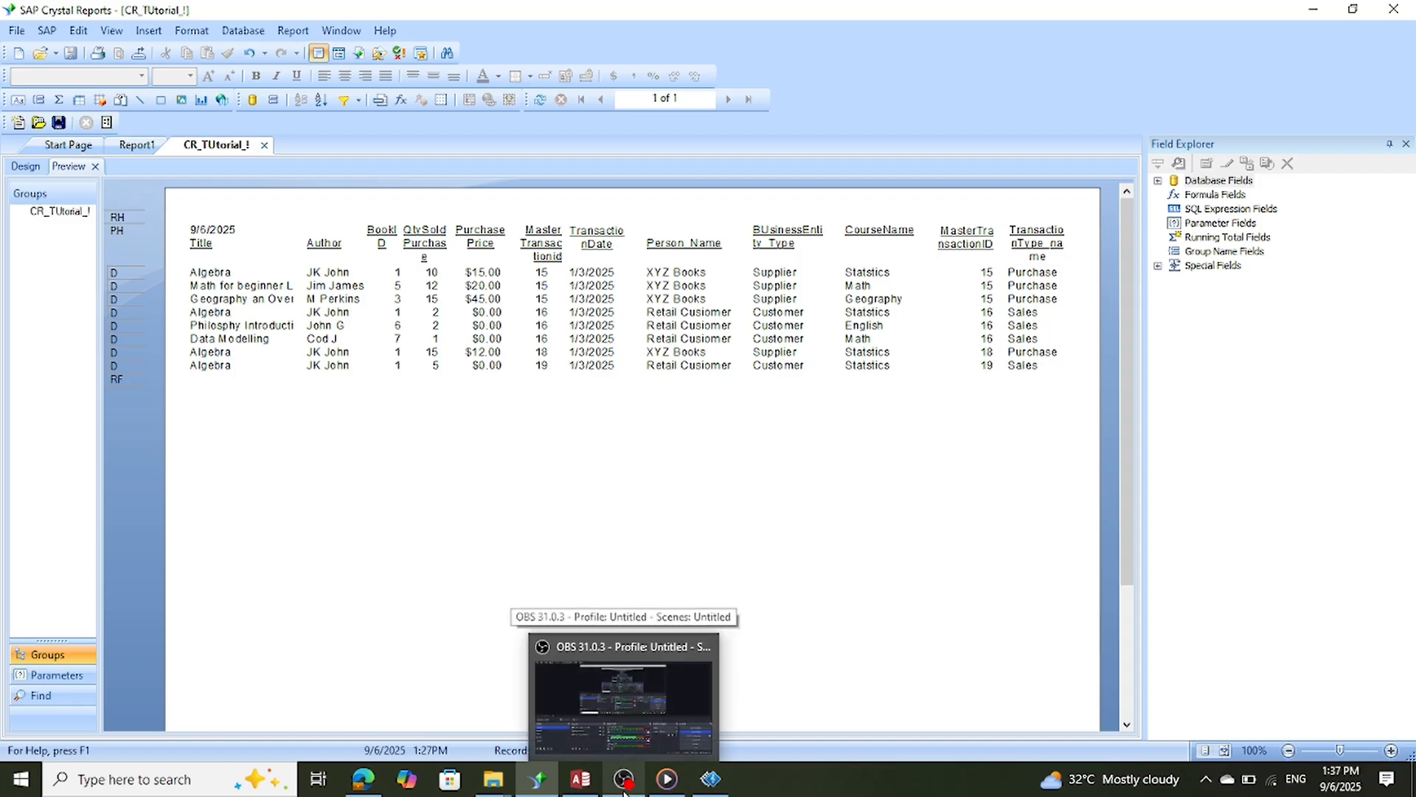